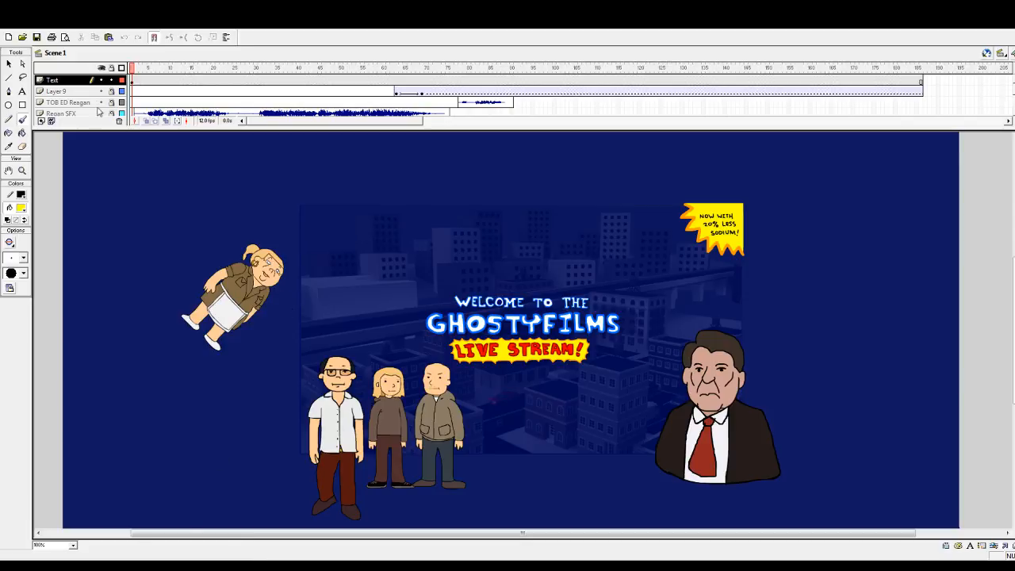
# - Play the live stream welcome animation, and switch from that document to the diner cartoon's document
pyautogui.click(137, 69)
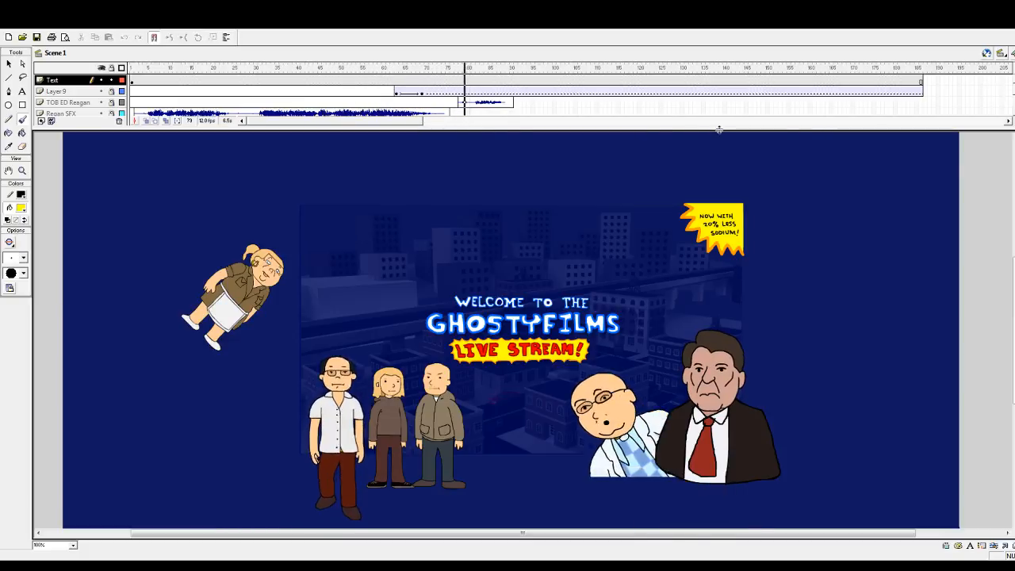
pyautogui.press('Return')
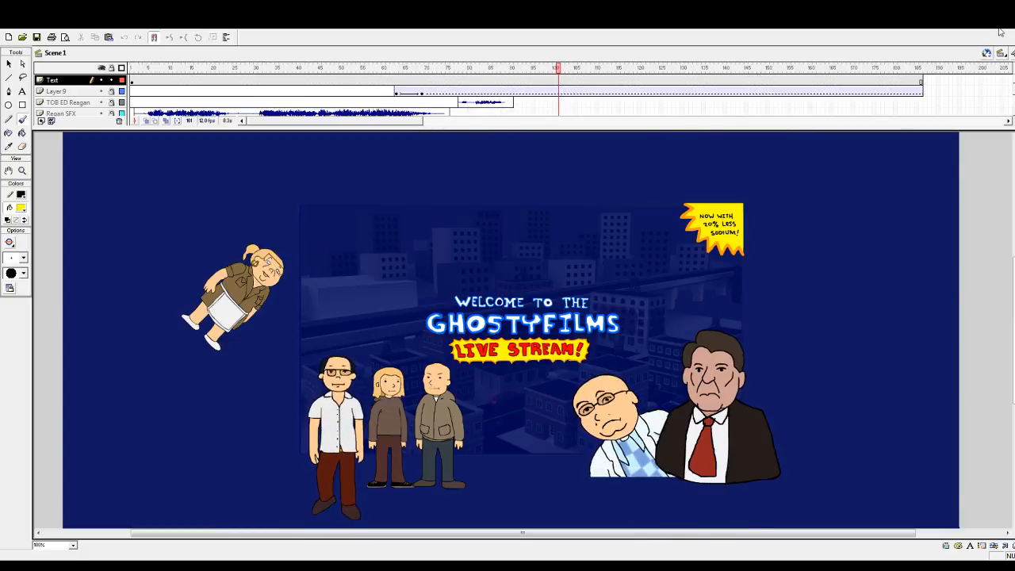
pyautogui.click(998, 31)
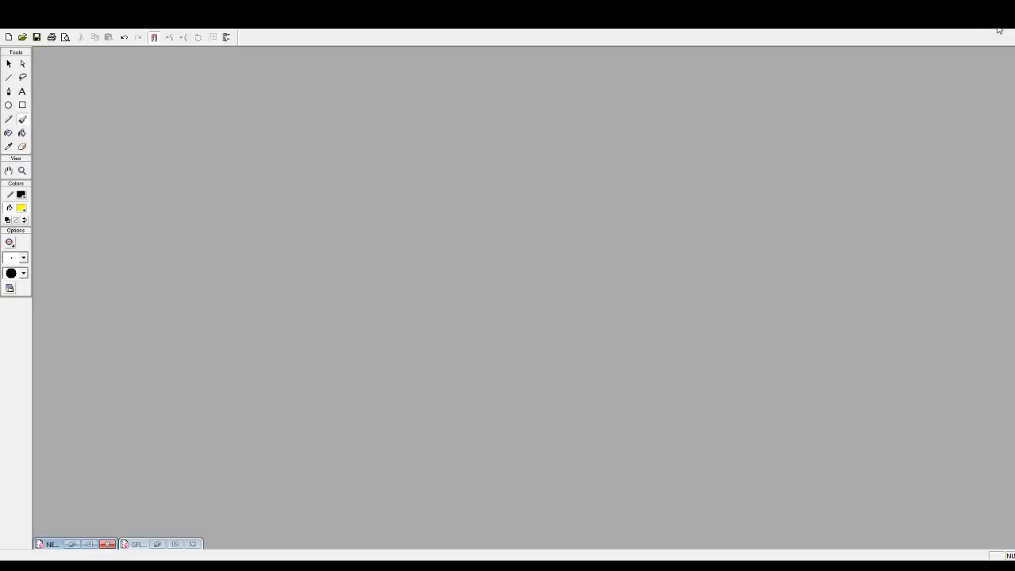
pyautogui.click(89, 544)
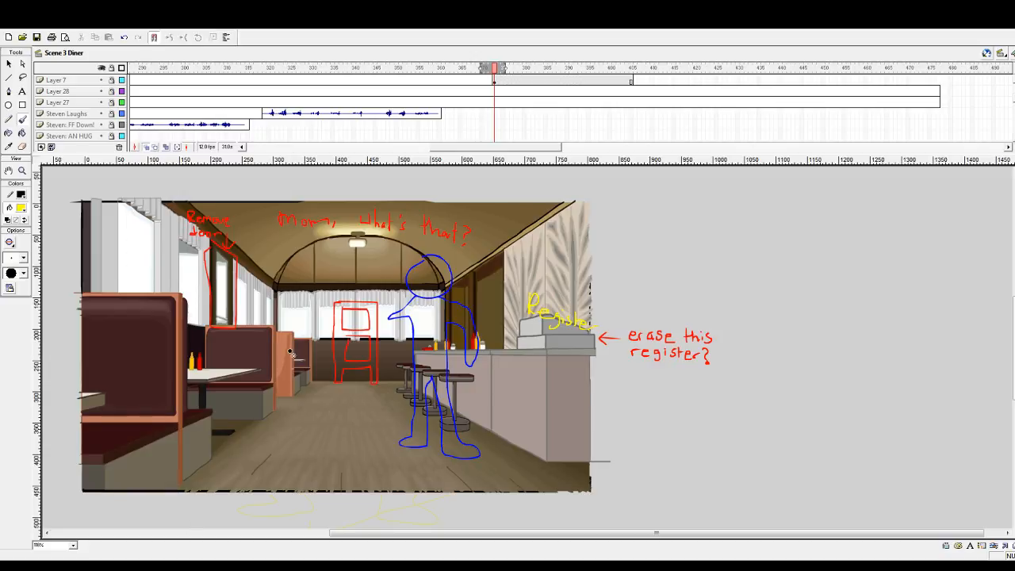
# - Add a new layer directly above Layer 17 in the Scene 3 Diner timeline
pyautogui.moveTo(570, 535); pyautogui.dragTo(524, 541)
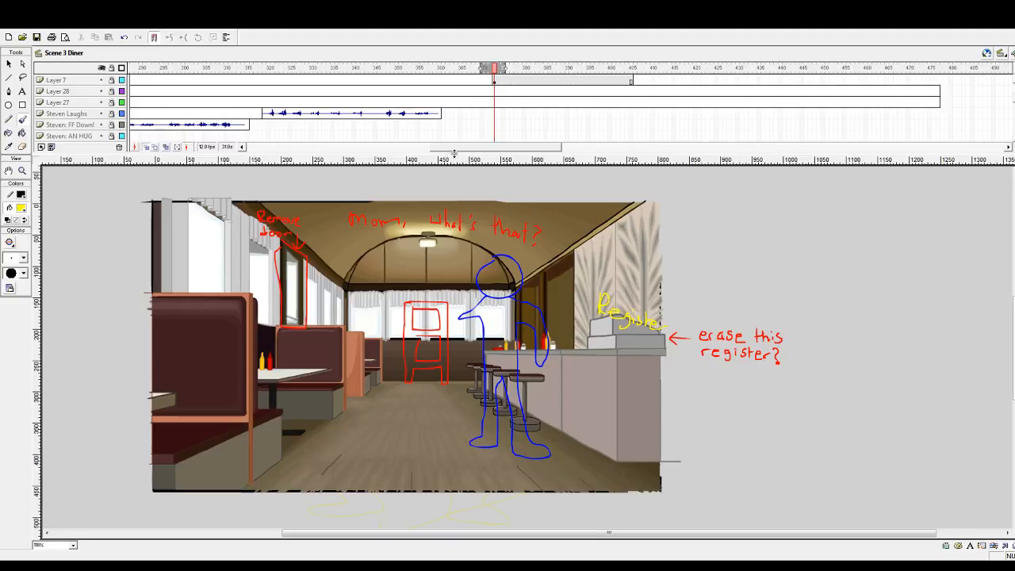
pyautogui.moveTo(455, 154); pyautogui.dragTo(455, 149)
pyautogui.scroll(4, 524, 107)
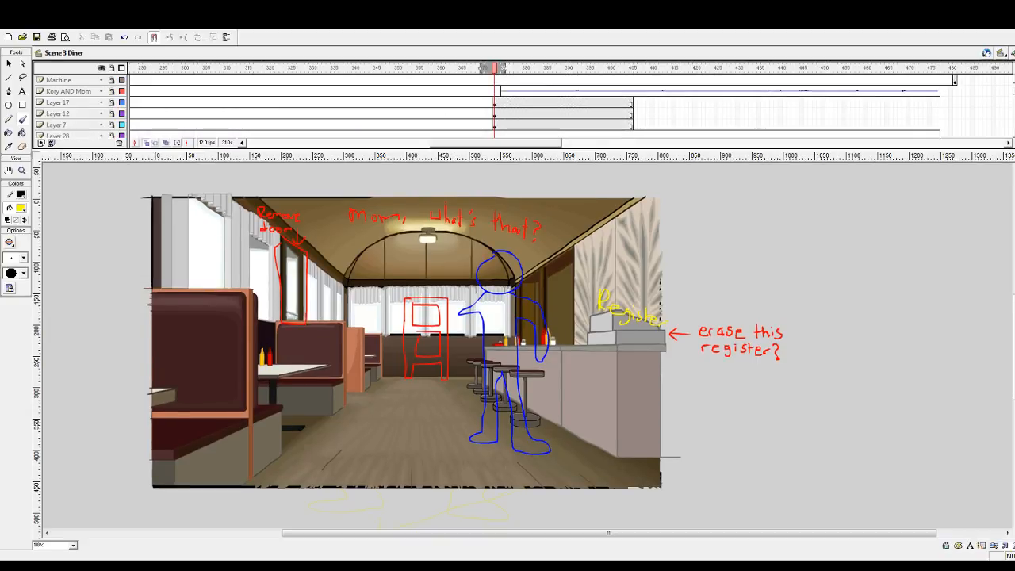
pyautogui.scroll(-1, 624, 87)
pyautogui.click(59, 91)
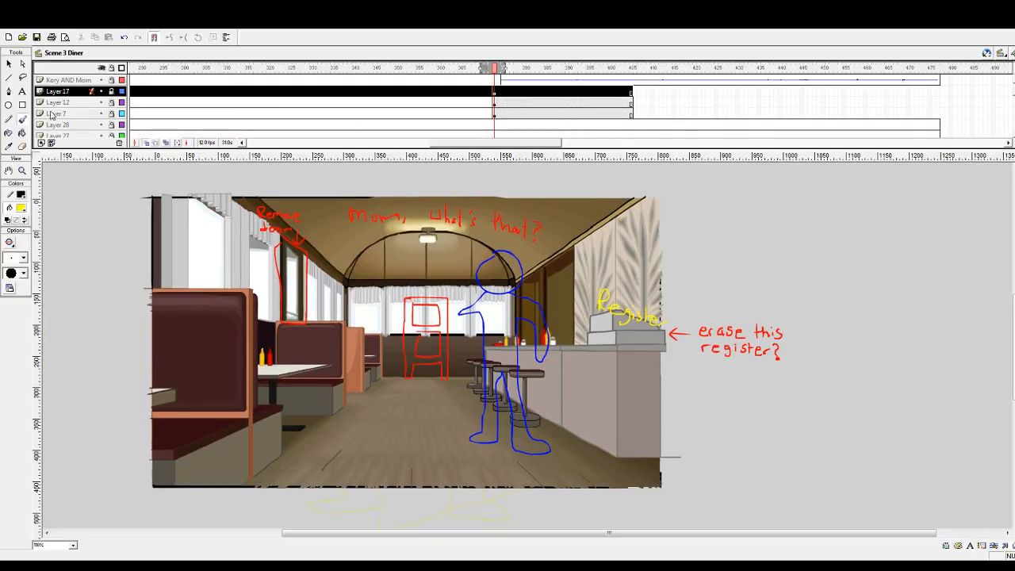
pyautogui.click(41, 143)
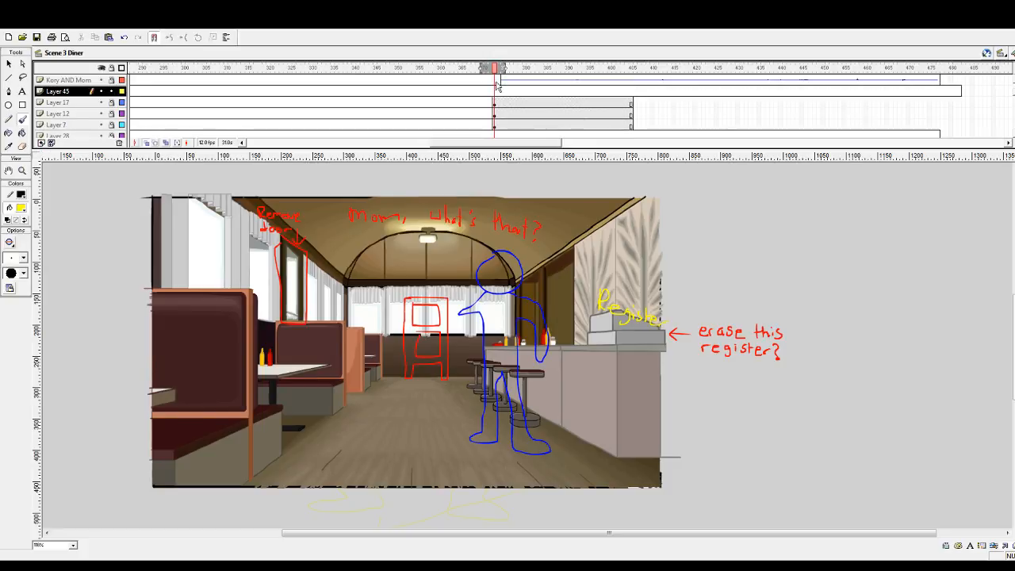
# - Insert a blank keyframe on the new layer where Layer 17's drawing starts and remove the layer's frames past frame 405
pyautogui.press('Return')
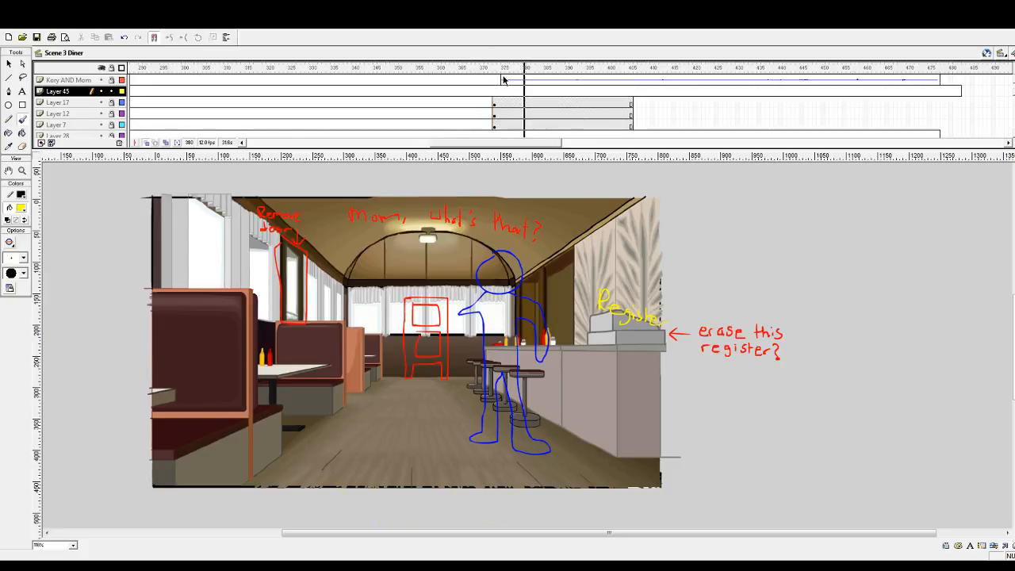
pyautogui.press('Return')
pyautogui.click(499, 91)
pyautogui.click(495, 90)
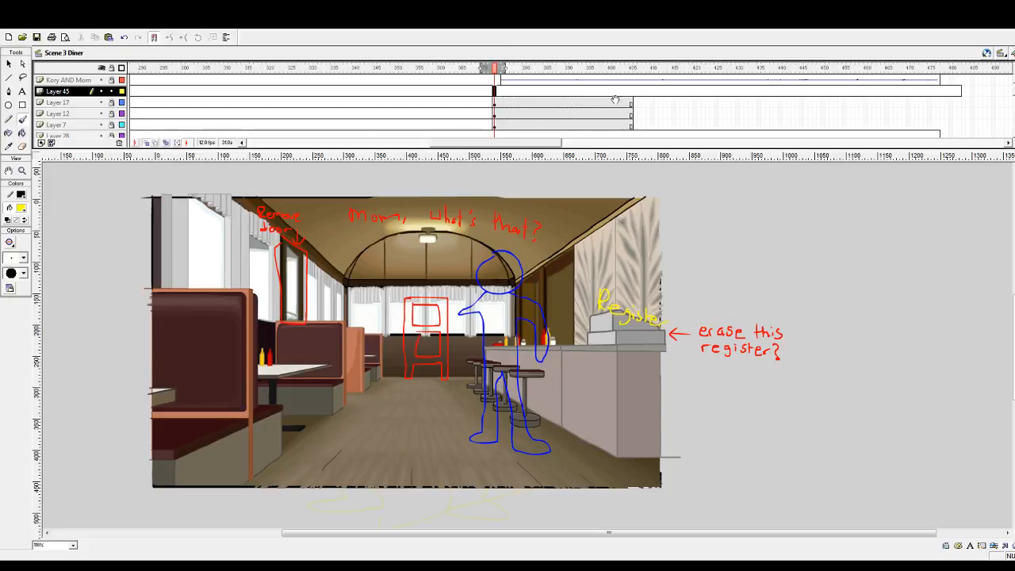
pyautogui.moveTo(637, 97); pyautogui.dragTo(809, 96)
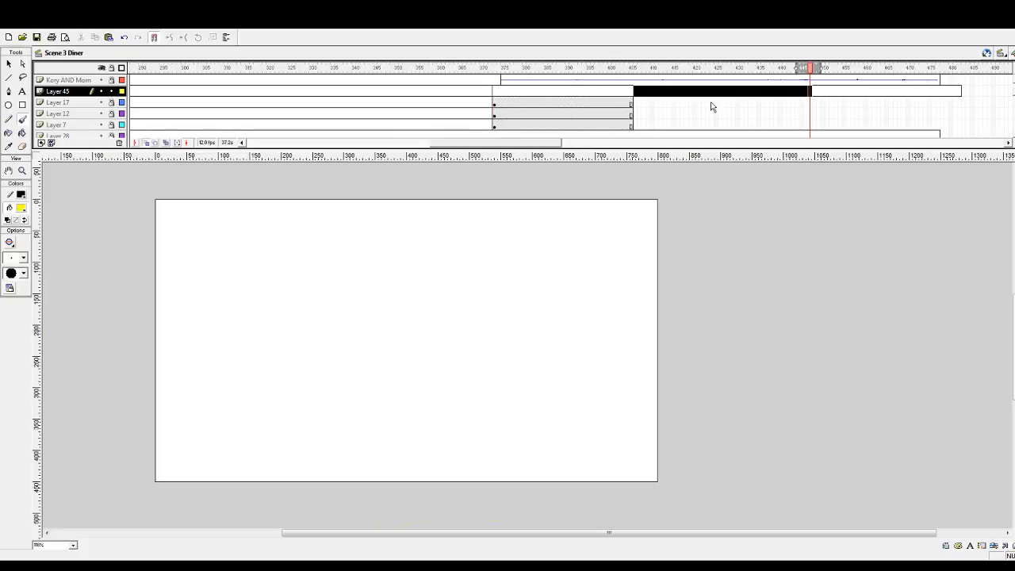
pyautogui.moveTo(969, 93); pyautogui.dragTo(636, 96)
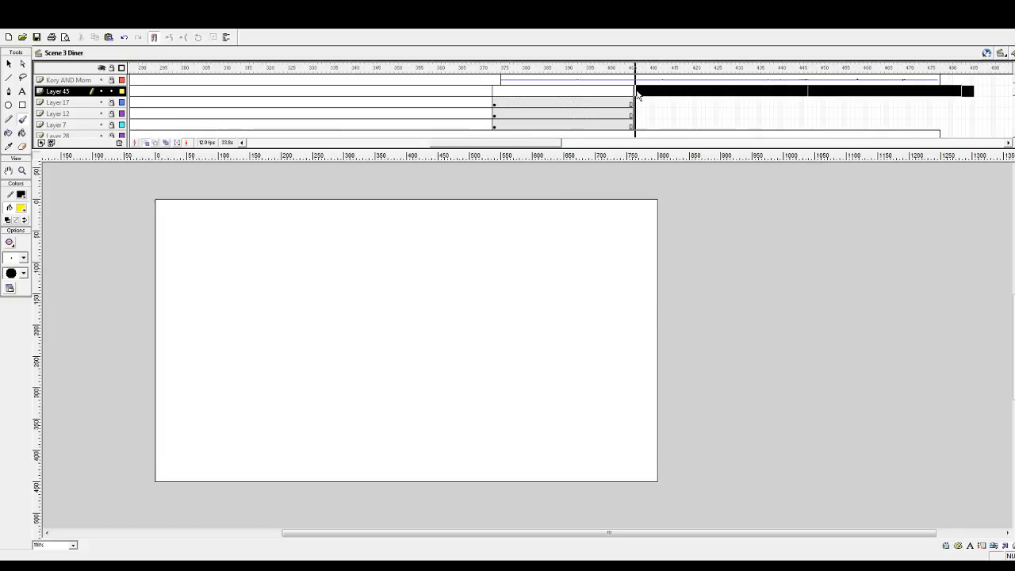
pyautogui.hotkey('shift', 'F5')
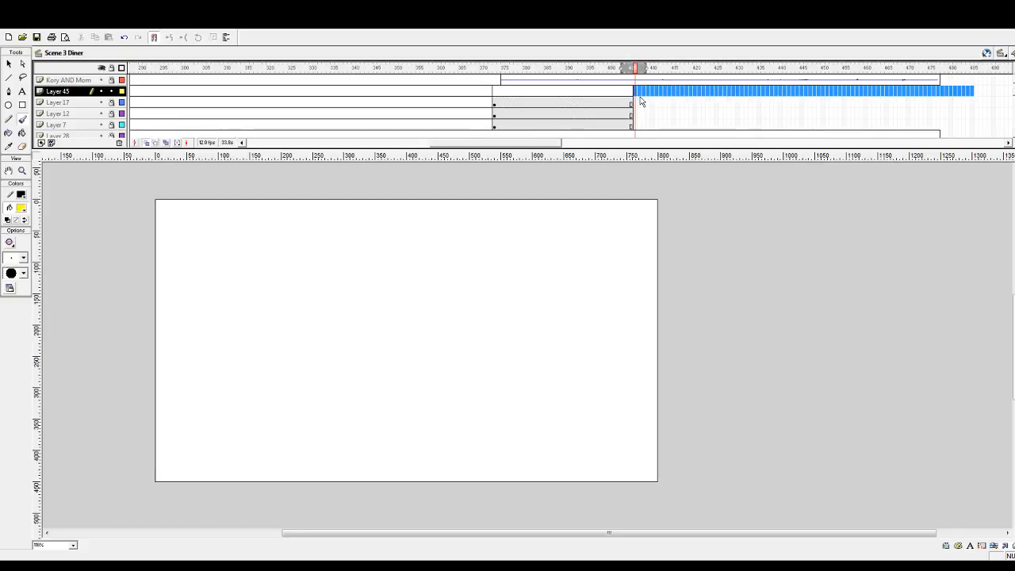
# - Extend the frames of Layer 17, Layer 12 and Layer 7 to about frame 446 and return to the new layer's blank keyframe
pyautogui.moveTo(633, 104); pyautogui.dragTo(805, 103)
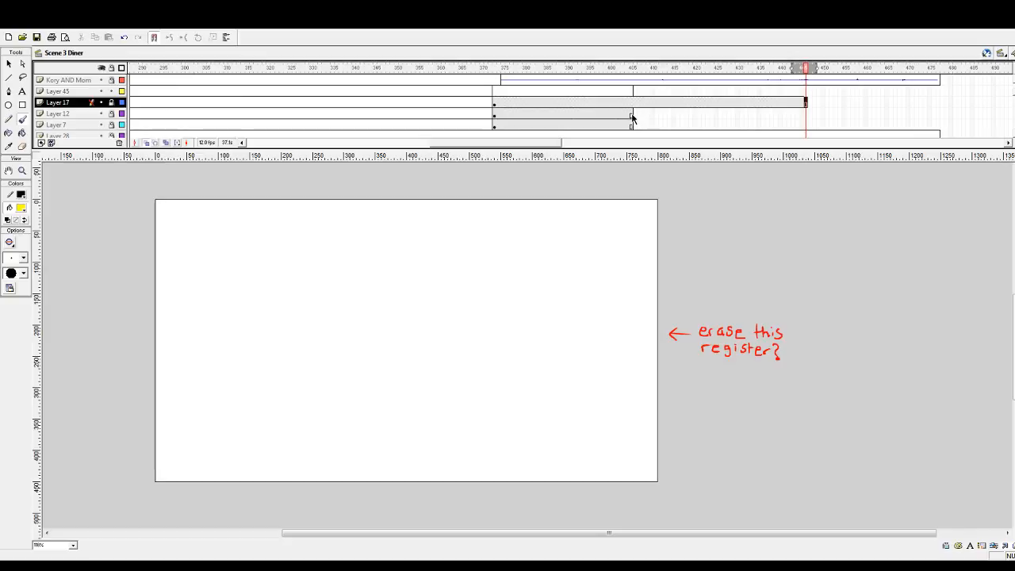
pyautogui.moveTo(632, 117); pyautogui.dragTo(805, 117)
pyautogui.moveTo(633, 127); pyautogui.dragTo(809, 125)
pyautogui.scroll(-2, 1007, 103)
pyautogui.scroll(3, 1011, 95)
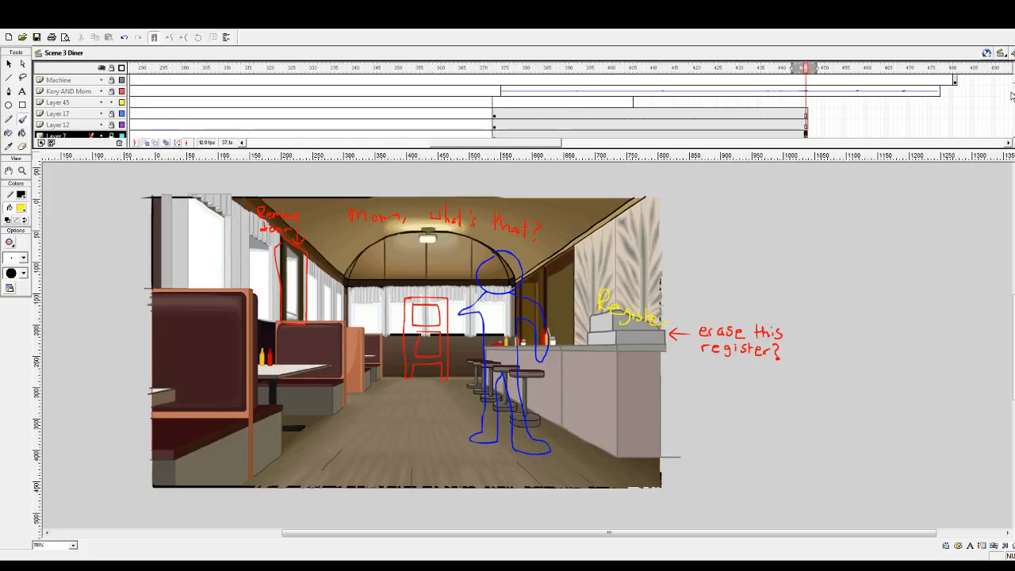
pyautogui.click(495, 103)
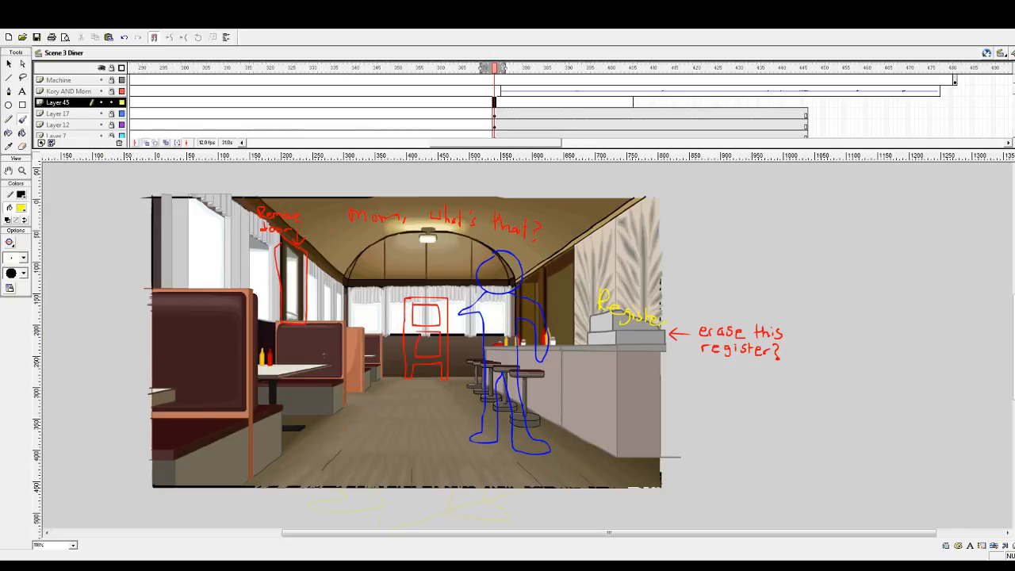
pyautogui.scroll(3, 411, 361)
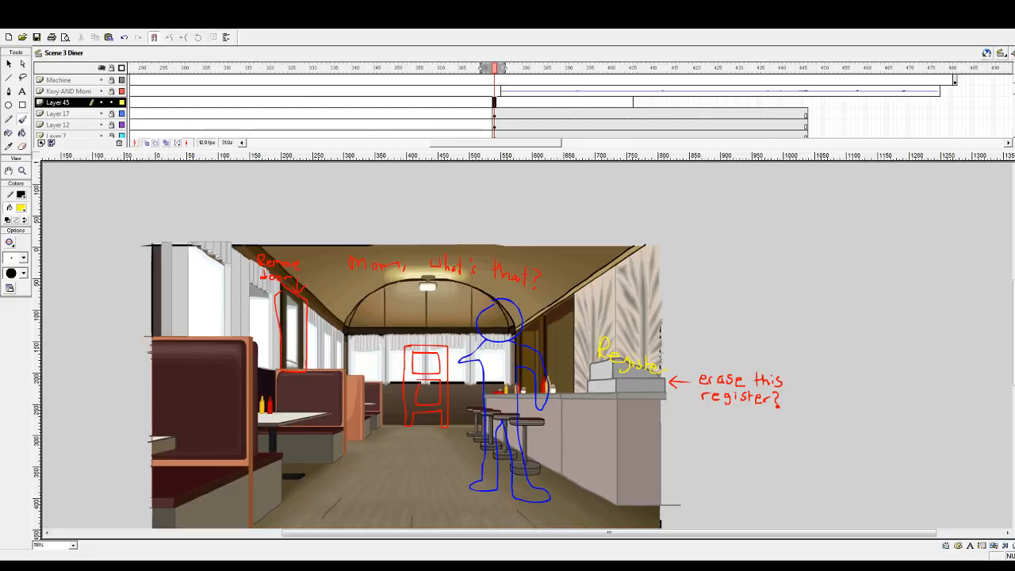
pyautogui.moveTo(401, 448); pyautogui.dragTo(405, 458)
pyautogui.hotkey('ctrl', 'z')
pyautogui.moveTo(317, 331); pyautogui.dragTo(338, 323)
pyautogui.hotkey('ctrl', 'z')
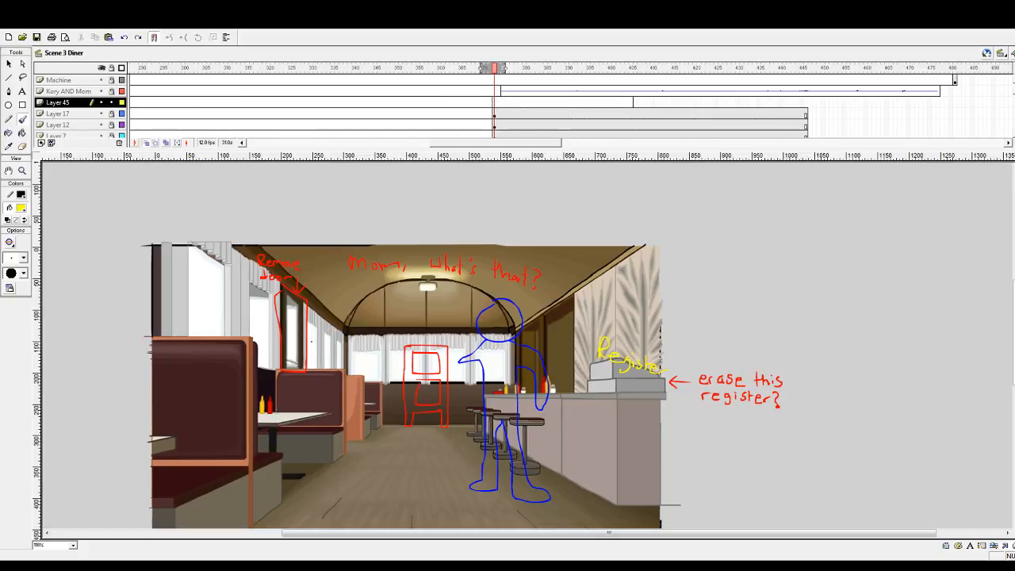
# - Sketch a large rough figure in red over the front booths, with a round head, wide rounded torso, two legs and feet
pyautogui.click(23, 210)
pyautogui.click(9, 260)
pyautogui.moveTo(299, 295)
pyautogui.mouseDown()
pyautogui.moveTo(340, 299)
pyautogui.moveTo(354, 315)
pyautogui.moveTo(362, 379)
pyautogui.moveTo(349, 408)
pyautogui.mouseUp()
pyautogui.moveTo(289, 415)
pyautogui.mouseDown()
pyautogui.moveTo(258, 400)
pyautogui.moveTo(248, 368)
pyautogui.moveTo(247, 332)
pyautogui.moveTo(286, 299)
pyautogui.mouseUp()
pyautogui.moveTo(269, 419); pyautogui.dragTo(265, 503)
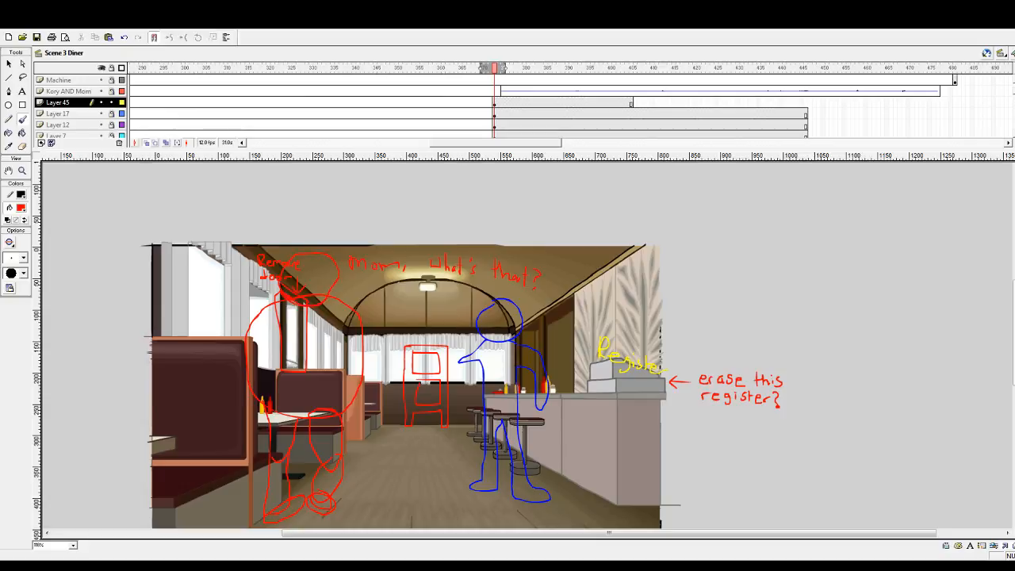
# - Recolour the whole red figure sketch on the new layer to purple
pyautogui.click(495, 103)
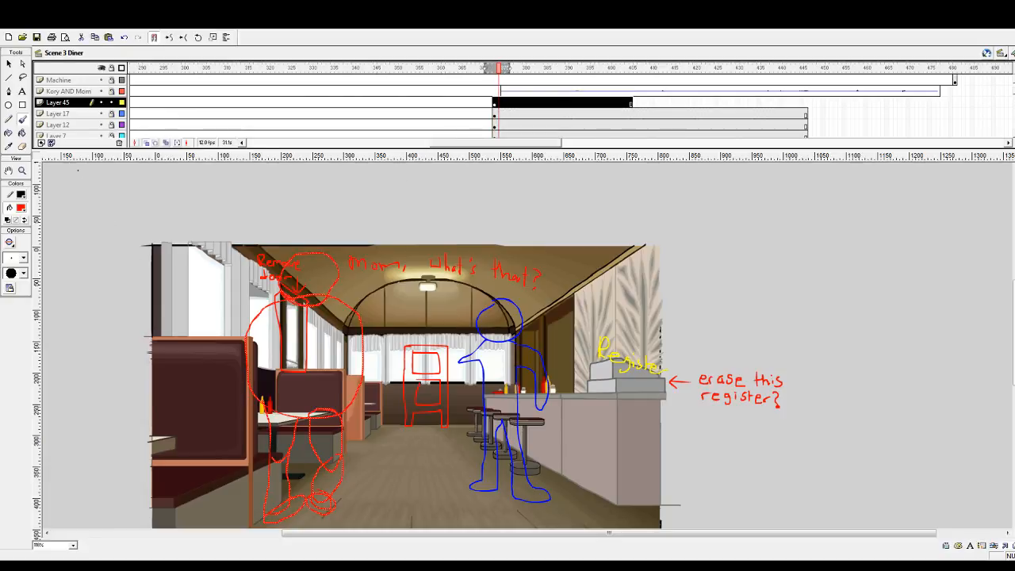
pyautogui.click(83, 256)
pyautogui.click(9, 63)
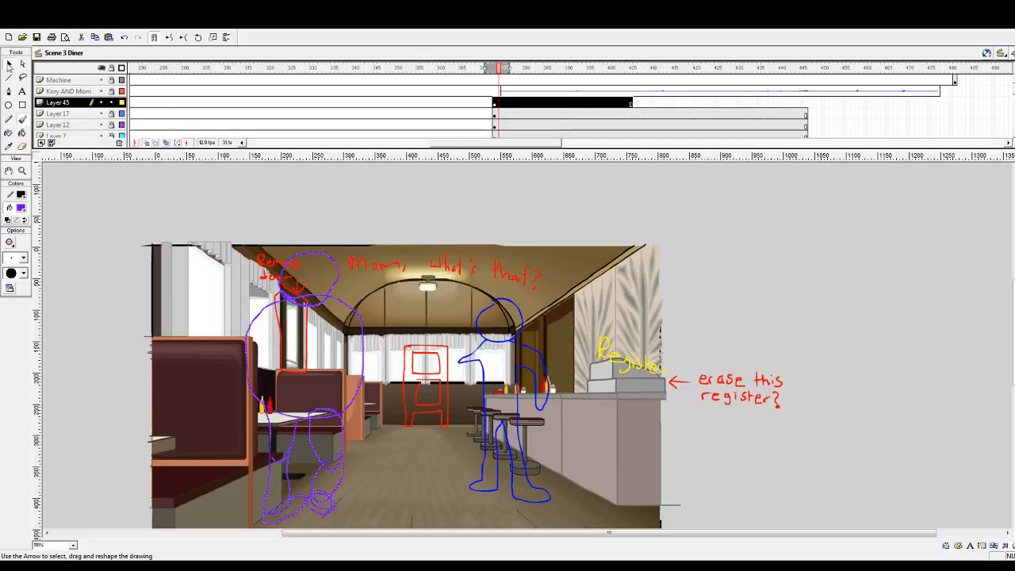
pyautogui.click(385, 393)
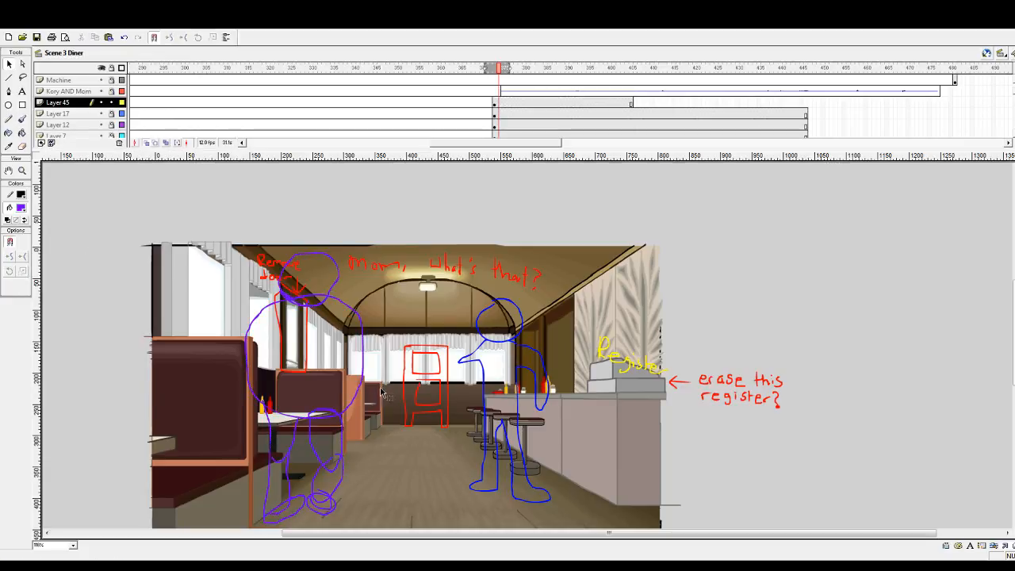
# - Sketch a second pose in yellow over the purple figure, with the torso, head and one bent leg with its foot
pyautogui.click(109, 265)
pyautogui.click(21, 119)
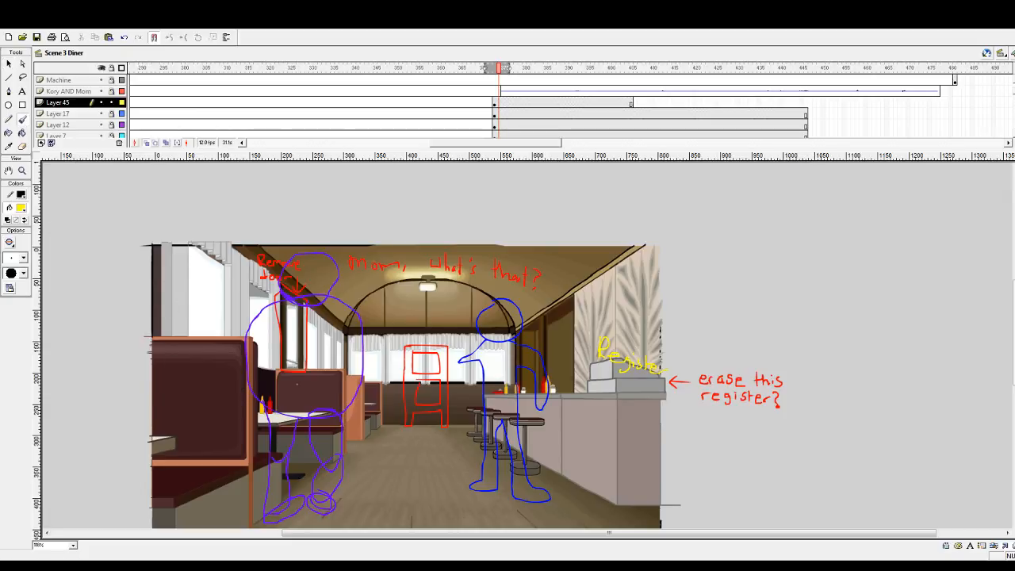
pyautogui.moveTo(262, 409)
pyautogui.mouseDown()
pyautogui.moveTo(238, 379)
pyautogui.moveTo(250, 319)
pyautogui.moveTo(334, 310)
pyautogui.moveTo(347, 362)
pyautogui.moveTo(337, 422)
pyautogui.moveTo(352, 385)
pyautogui.moveTo(349, 305)
pyautogui.moveTo(300, 293)
pyautogui.mouseUp()
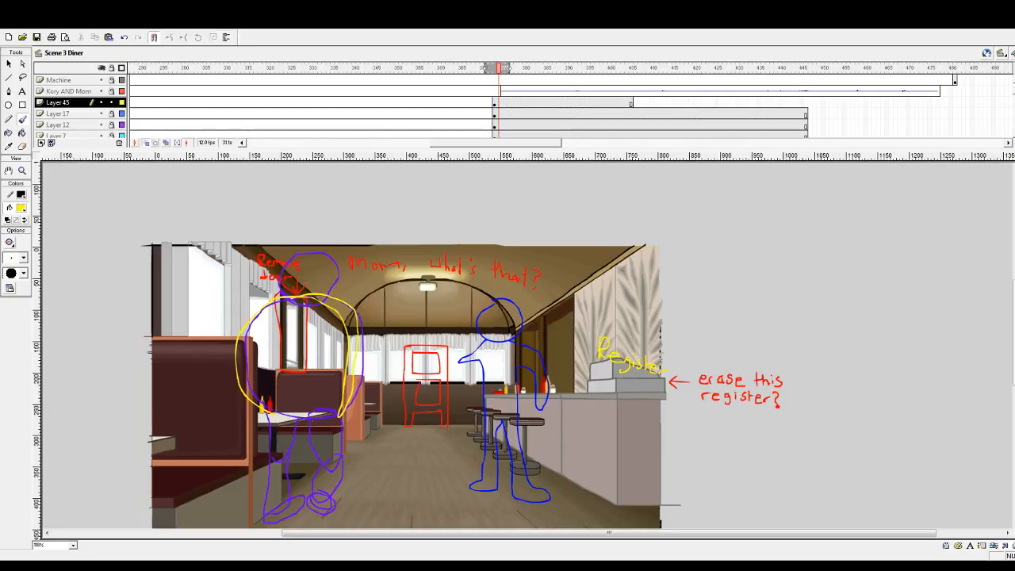
pyautogui.moveTo(254, 400); pyautogui.dragTo(242, 338)
pyautogui.moveTo(285, 298)
pyautogui.mouseDown()
pyautogui.moveTo(284, 271)
pyautogui.moveTo(325, 254)
pyautogui.moveTo(332, 298)
pyautogui.mouseUp()
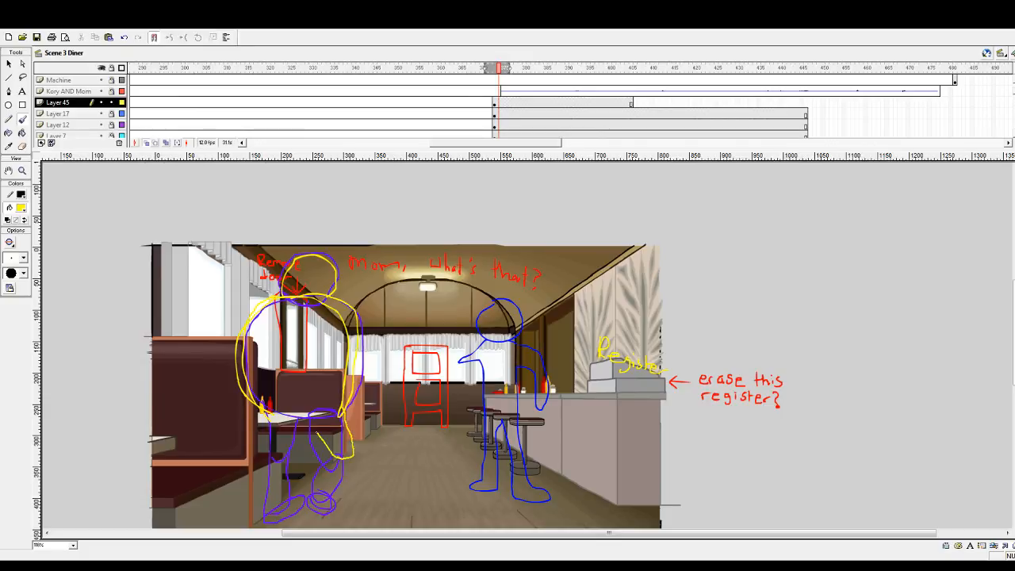
pyautogui.moveTo(318, 412); pyautogui.dragTo(341, 412)
pyautogui.moveTo(351, 472)
pyautogui.mouseDown()
pyautogui.moveTo(329, 490)
pyautogui.moveTo(333, 460)
pyautogui.moveTo(349, 498)
pyautogui.moveTo(319, 495)
pyautogui.moveTo(325, 480)
pyautogui.mouseUp()
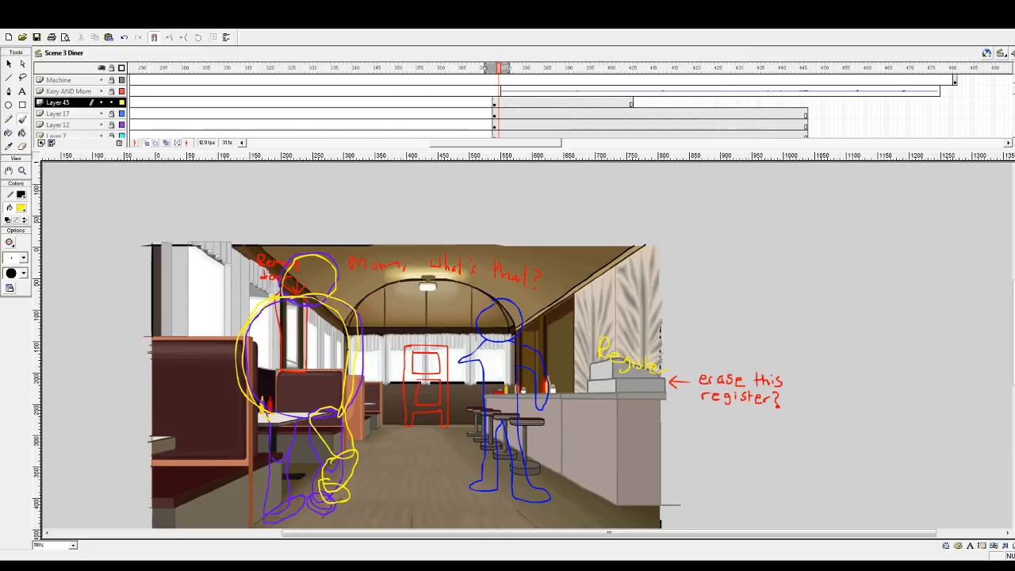
# - Delete the purple torso line beside the yellow arm and all purple leg and foot segments around the yellow bent leg
pyautogui.press('v')
pyautogui.click(366, 357)
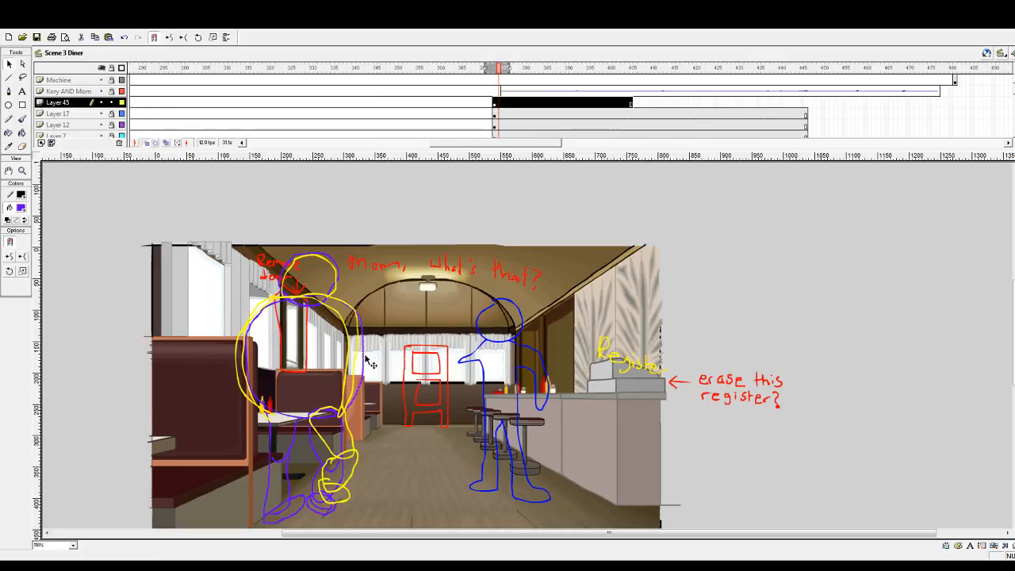
pyautogui.press('Delete')
pyautogui.click(323, 466)
pyautogui.press('Delete')
pyautogui.click(343, 478)
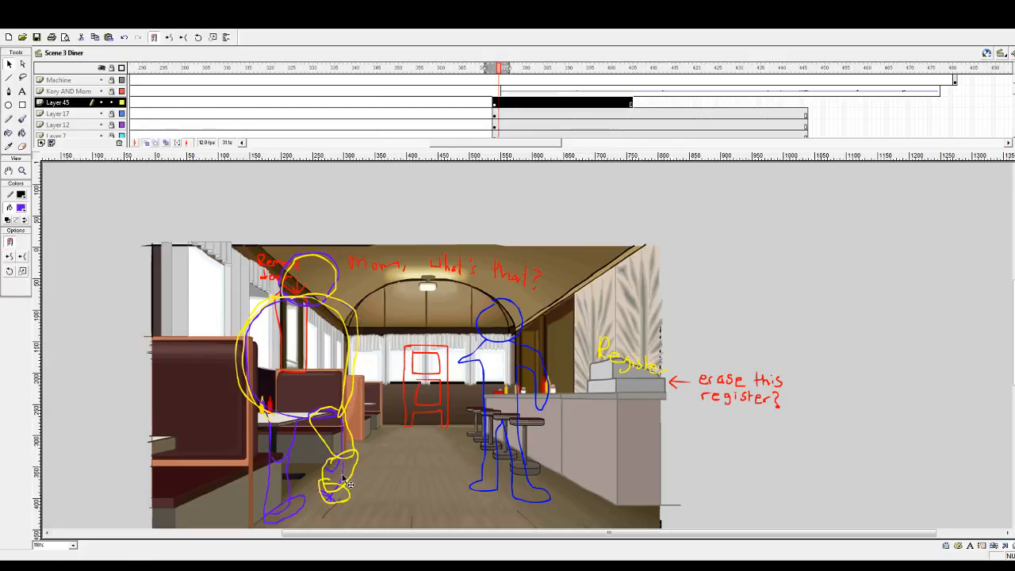
pyautogui.press('Delete')
pyautogui.click(346, 448)
pyautogui.press('Delete')
pyautogui.click(336, 426)
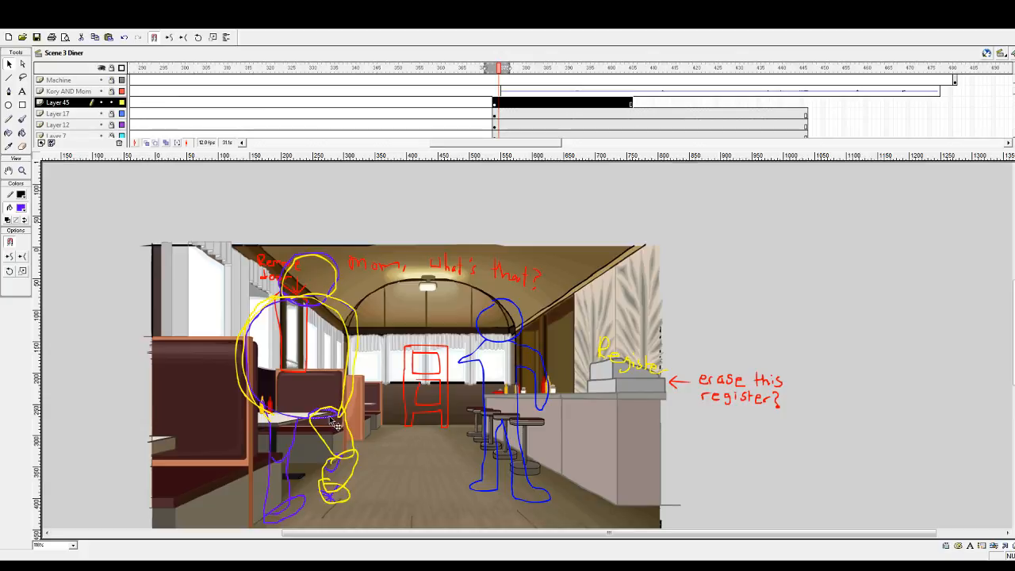
pyautogui.press('Delete')
pyautogui.click(336, 500)
pyautogui.press('Delete')
pyautogui.click(339, 476)
pyautogui.press('Delete')
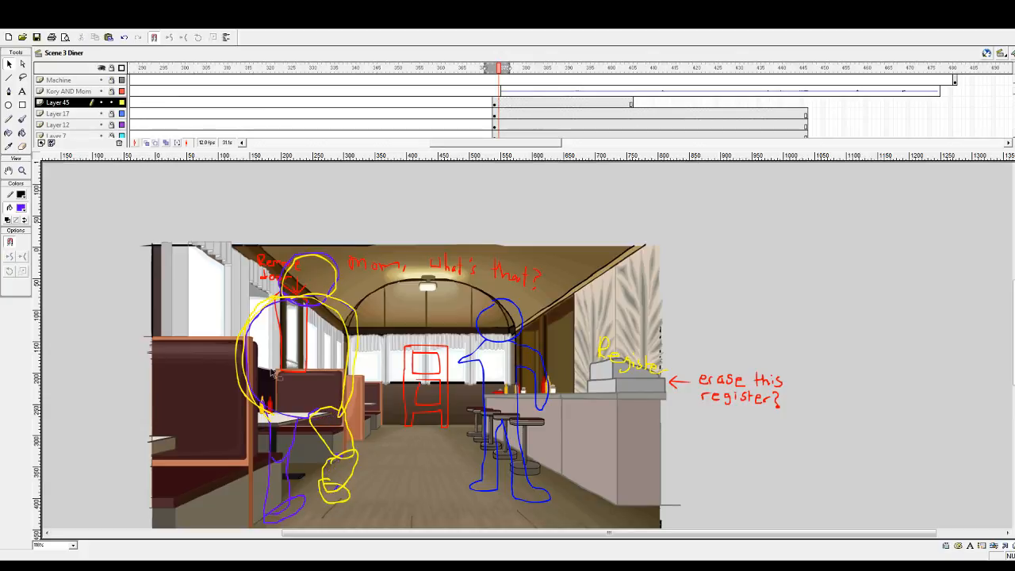
# - Erase the outer yellow torso outline on the side facing the front booth
pyautogui.click(242, 347)
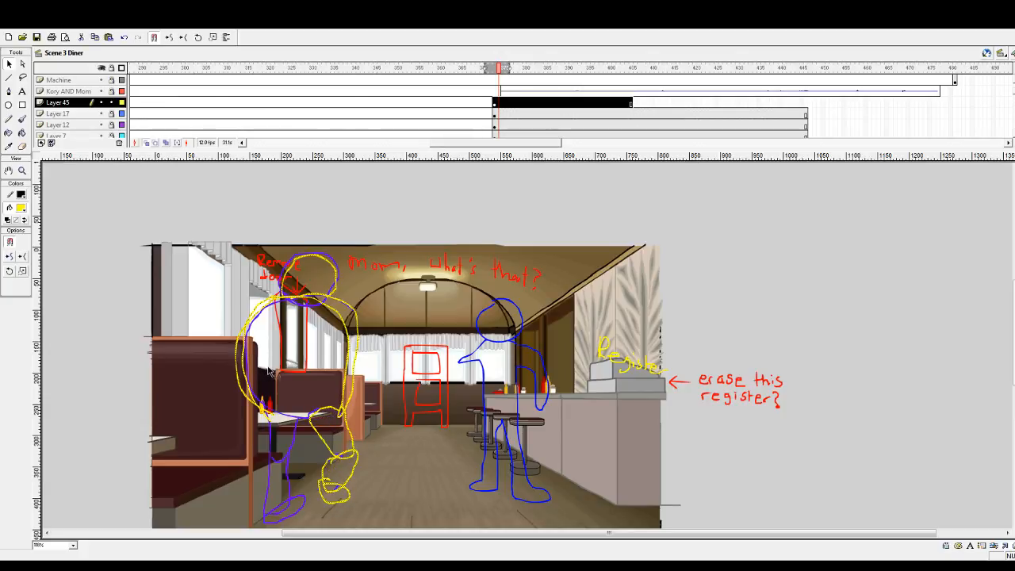
pyautogui.click(294, 355)
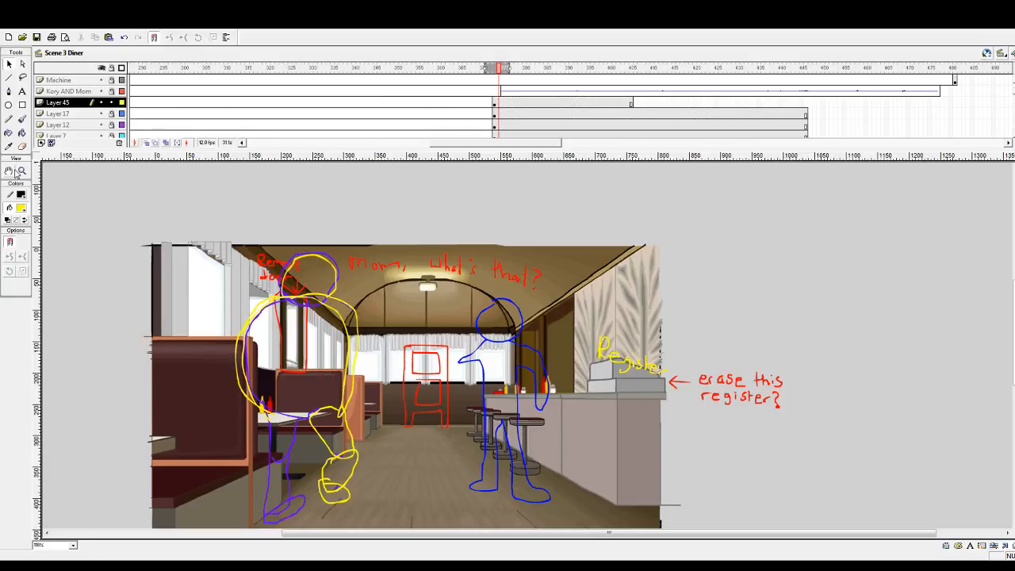
pyautogui.click(21, 146)
pyautogui.moveTo(266, 287)
pyautogui.mouseDown()
pyautogui.moveTo(242, 301)
pyautogui.moveTo(236, 337)
pyautogui.moveTo(237, 392)
pyautogui.moveTo(254, 435)
pyautogui.mouseUp()
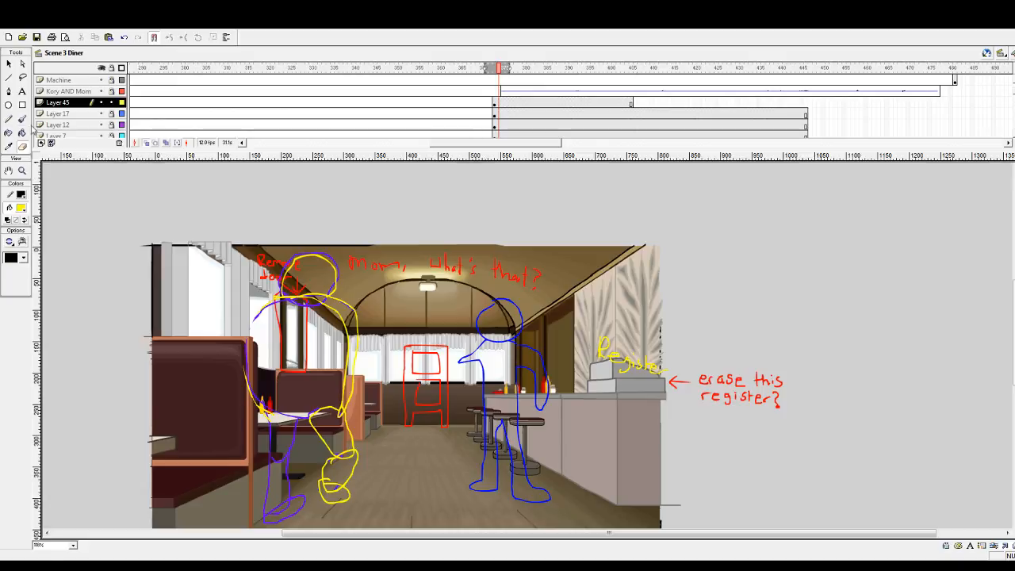
# - Sketch yellow box edges with the brush at head level, plus a long line running down beside the torso to the floor
pyautogui.click(22, 119)
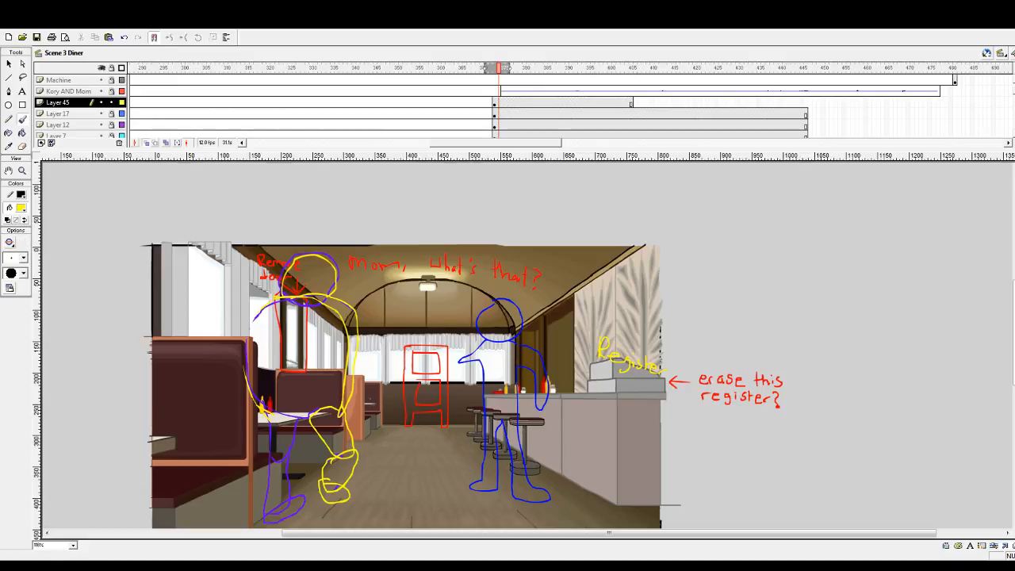
pyautogui.moveTo(337, 283)
pyautogui.mouseDown()
pyautogui.moveTo(365, 286)
pyautogui.moveTo(383, 270)
pyautogui.moveTo(342, 263)
pyautogui.moveTo(388, 452)
pyautogui.mouseUp()
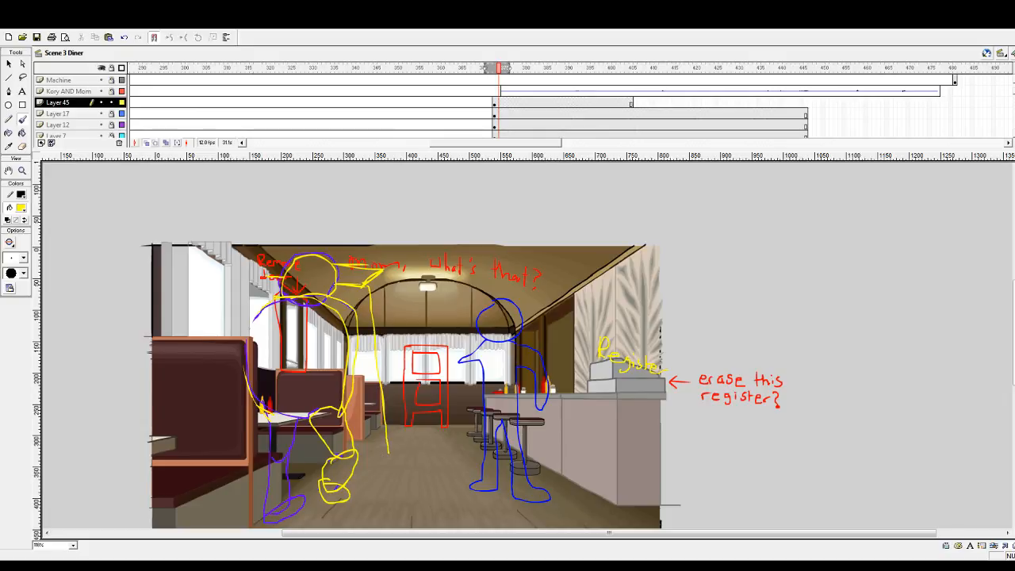
pyautogui.moveTo(349, 260)
pyautogui.mouseDown()
pyautogui.moveTo(325, 259)
pyautogui.moveTo(362, 261)
pyautogui.mouseUp()
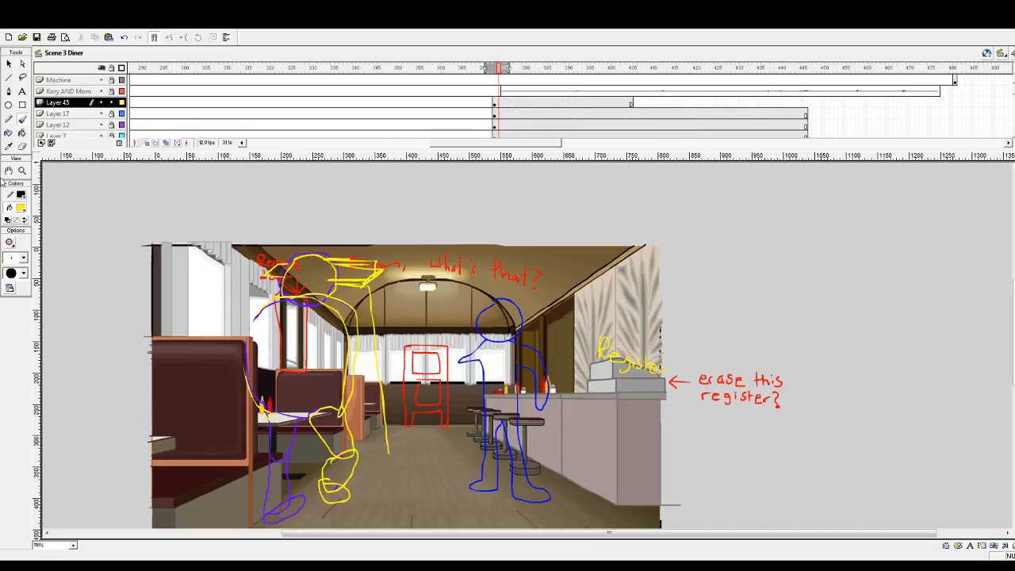
# - Erase the slanted yellow strokes at the far end of the head-level lines with a round eraser
pyautogui.click(23, 149)
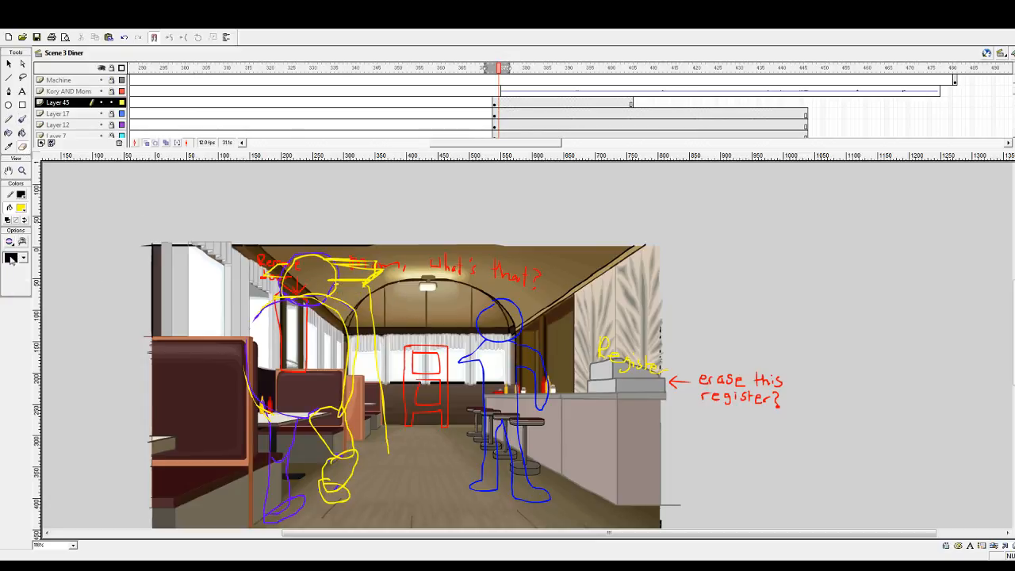
pyautogui.click(23, 258)
pyautogui.click(23, 291)
pyautogui.moveTo(379, 279)
pyautogui.mouseDown()
pyautogui.moveTo(340, 266)
pyautogui.moveTo(381, 270)
pyautogui.mouseUp()
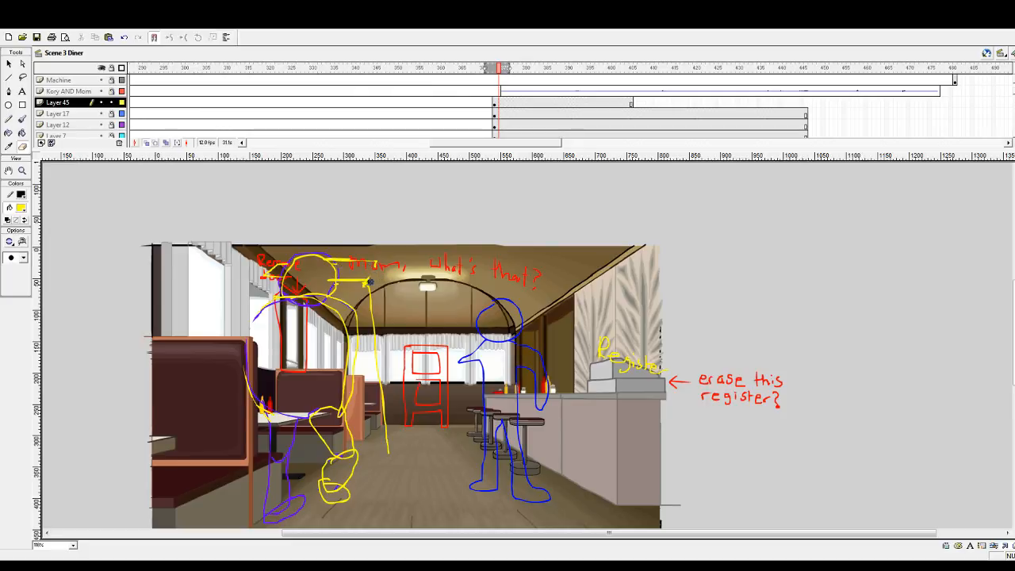
# - Sketch the yellow slanted sides and top edge of the box above the figure's head
pyautogui.click(22, 118)
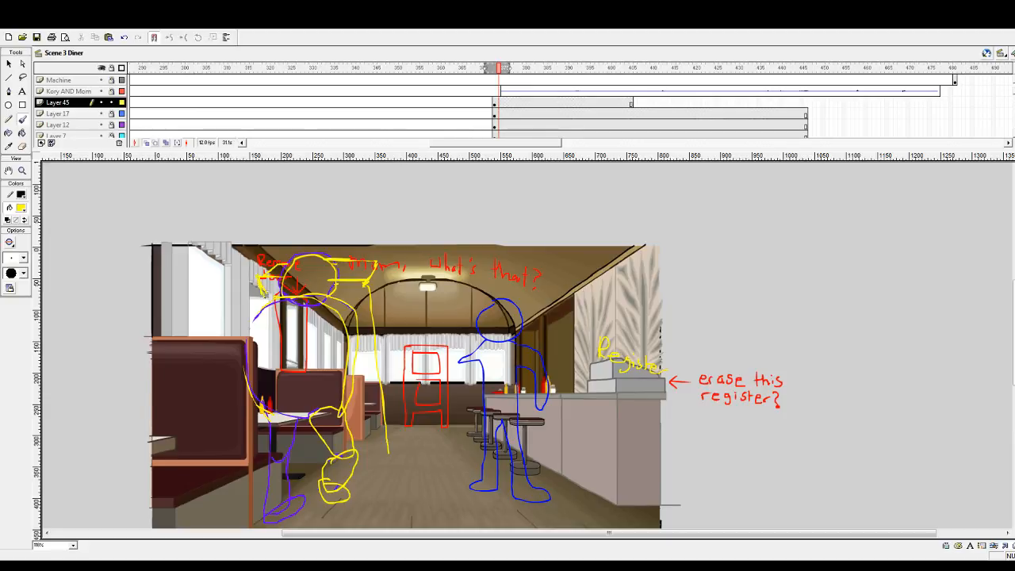
pyautogui.moveTo(261, 276); pyautogui.dragTo(289, 236)
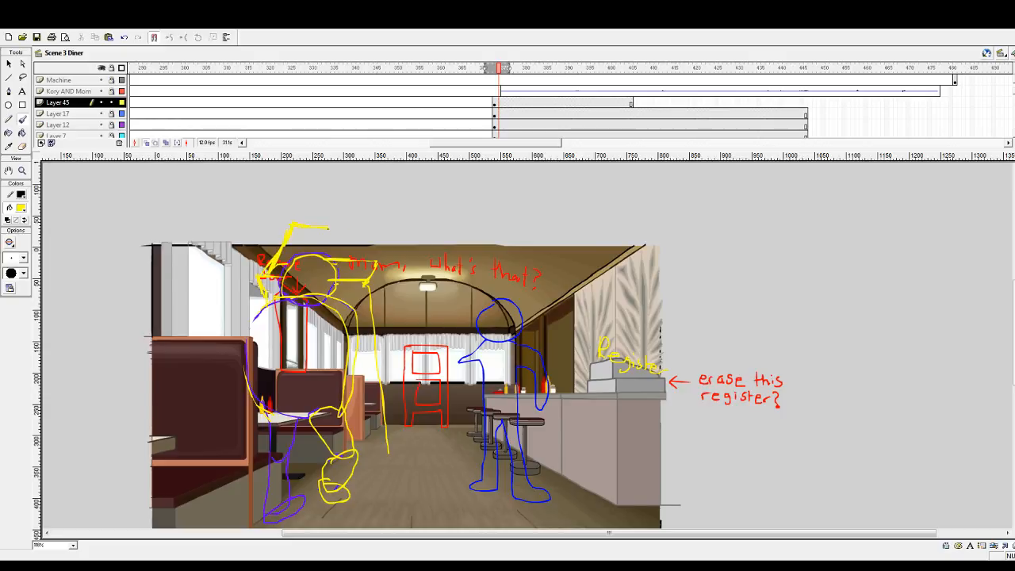
pyautogui.moveTo(386, 233); pyautogui.dragTo(375, 260)
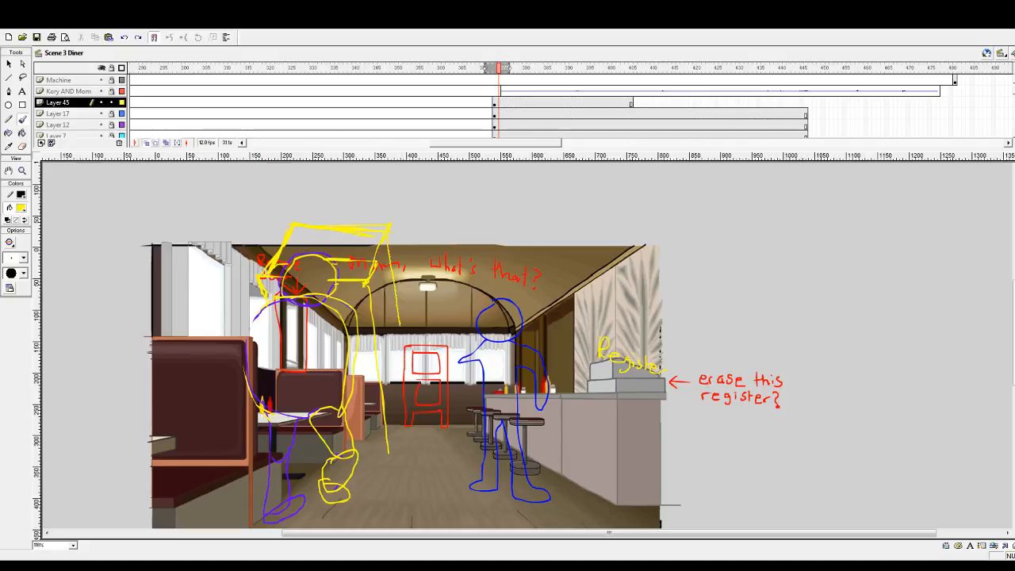
# - Sketch the box's long yellow side edges from the upper corners down to a corner on the floor
pyautogui.moveTo(404, 367); pyautogui.dragTo(413, 416)
pyautogui.moveTo(365, 283); pyautogui.dragTo(381, 338)
pyautogui.hotkey('ctrl', 'z')
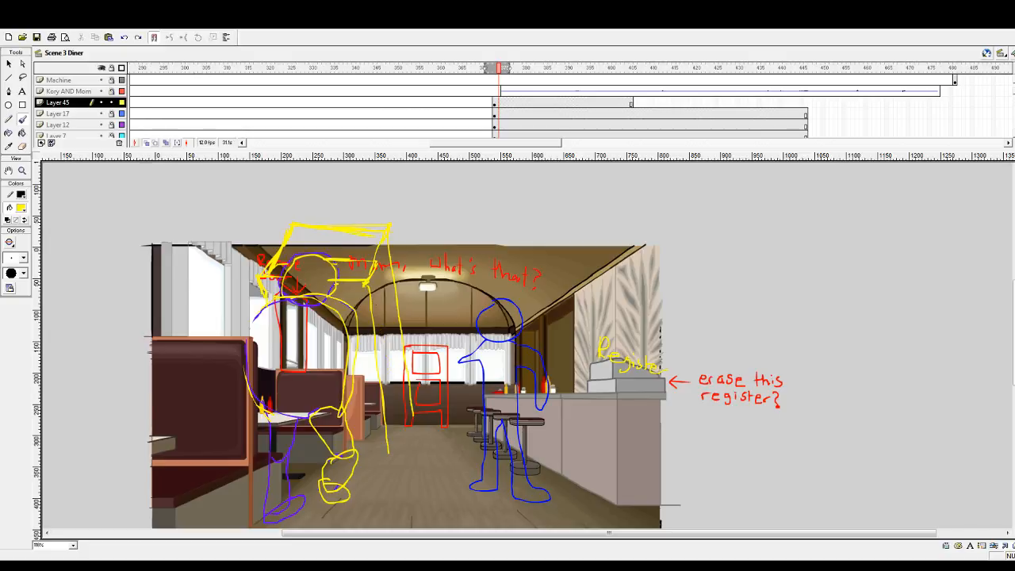
pyautogui.moveTo(366, 283); pyautogui.dragTo(374, 316)
pyautogui.moveTo(384, 379); pyautogui.dragTo(406, 465)
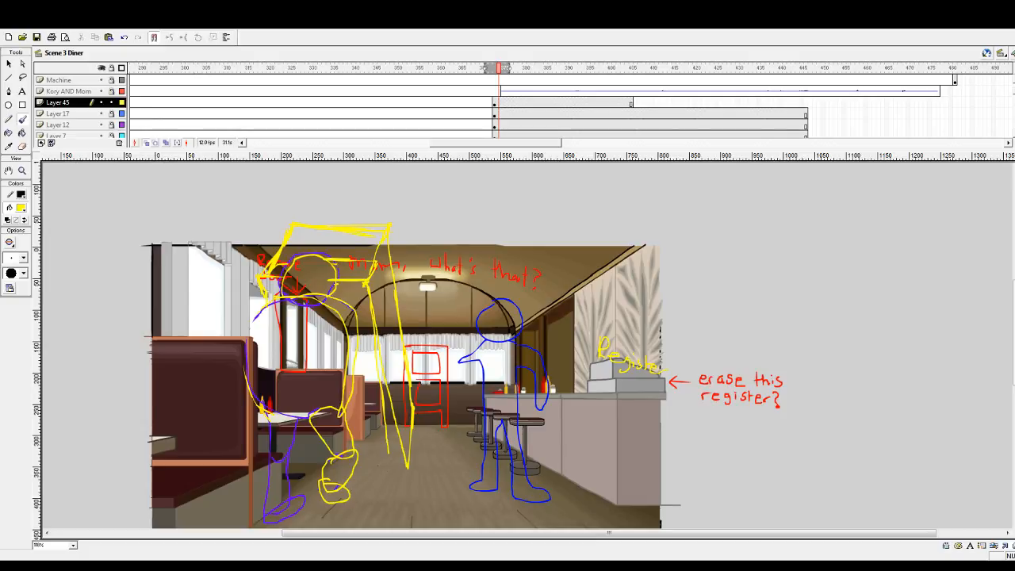
# - Sketch the box's yellow bottom edge across the bent leg and restate the back line of that leg
pyautogui.moveTo(389, 470); pyautogui.dragTo(298, 466)
pyautogui.hotkey('ctrl', 'z')
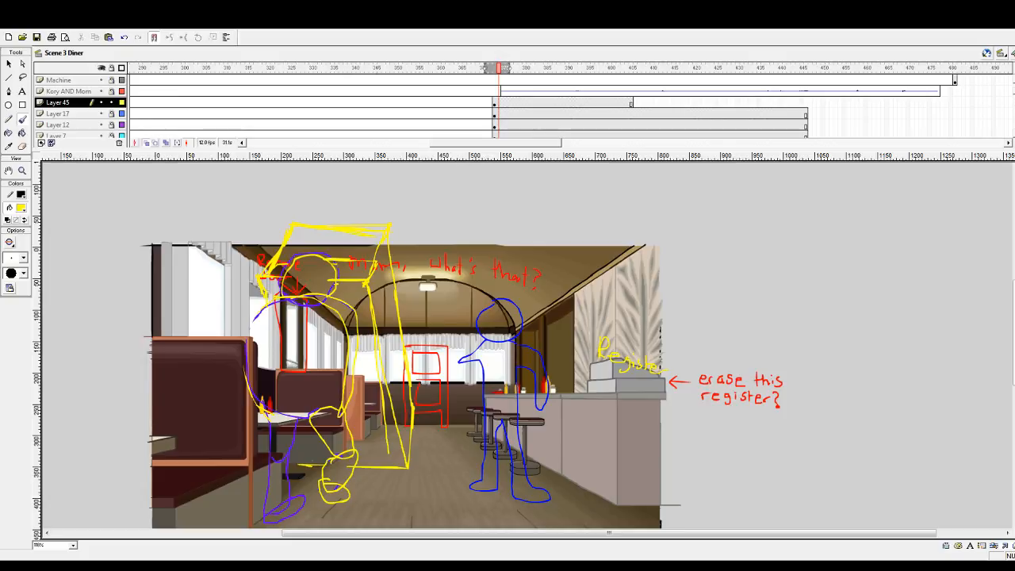
pyautogui.moveTo(306, 415); pyautogui.dragTo(326, 462)
pyautogui.hotkey('ctrl', 'z')
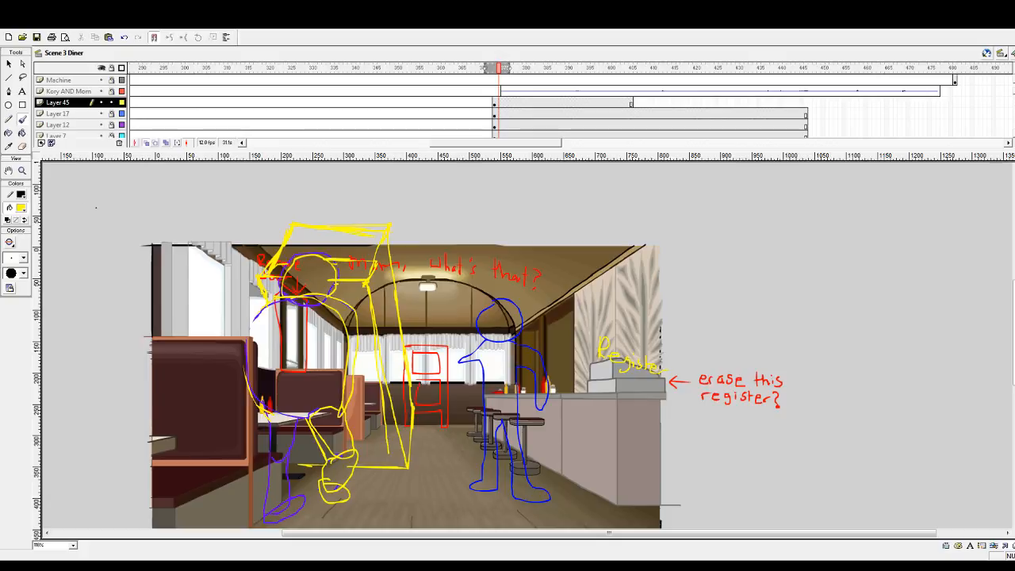
# - Trace the box's top edge and slanted side above the head in red
pyautogui.click(85, 265)
pyautogui.moveTo(290, 226); pyautogui.dragTo(389, 225)
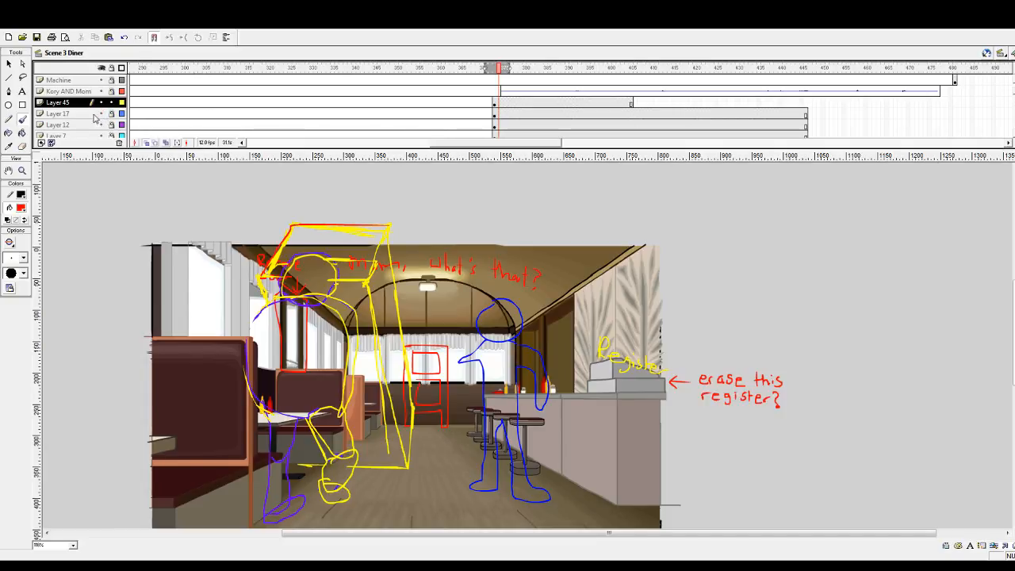
# - Rename Layer 17 to "Red Notes" and hide it
pyautogui.doubleClick(68, 113)
pyautogui.press('BackSpace')
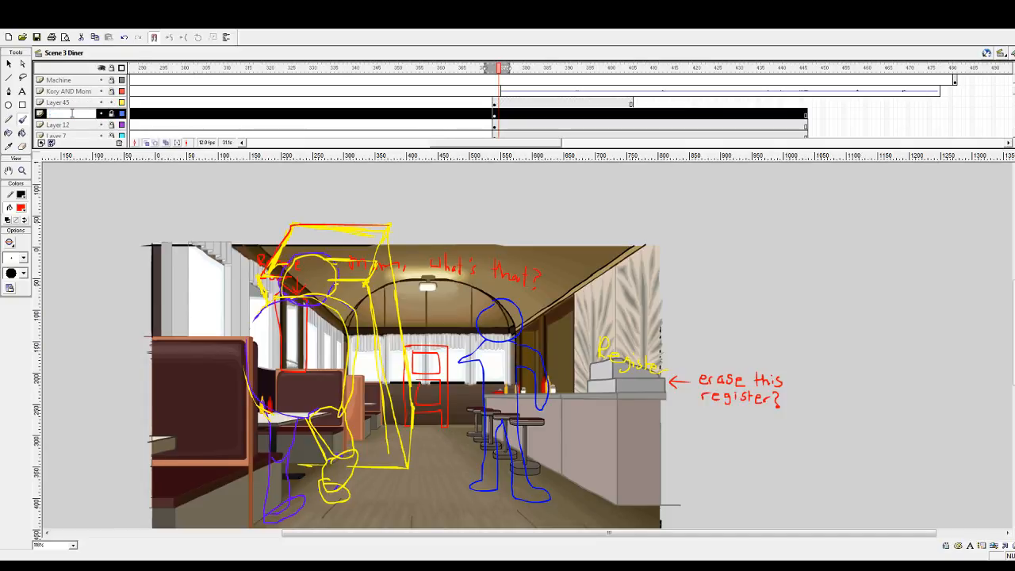
pyautogui.write('Red Notes')
pyautogui.press('Return')
pyautogui.click(101, 114)
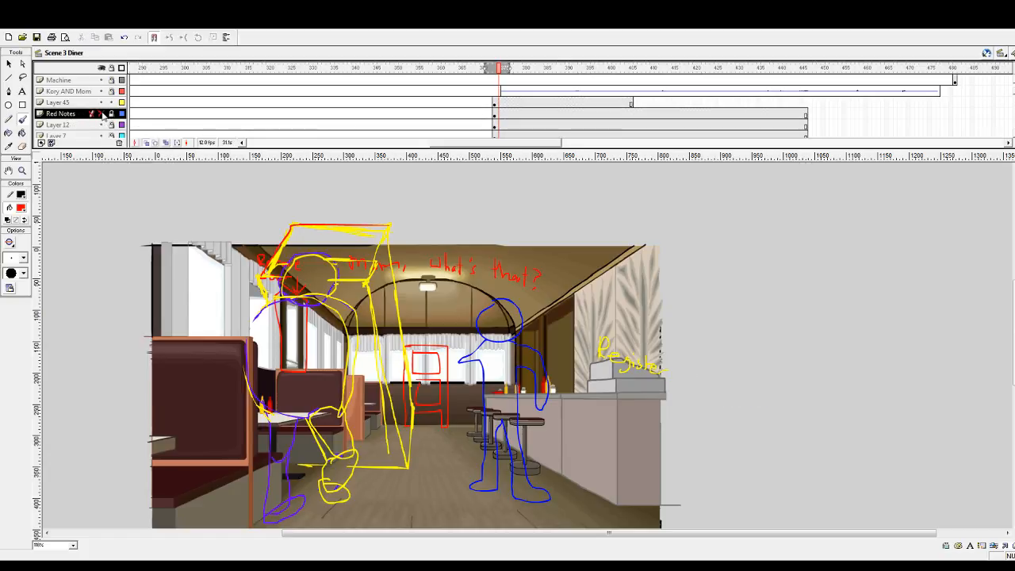
# - Rename Layer 12 to "More Notes" and hide it
pyautogui.click(100, 125)
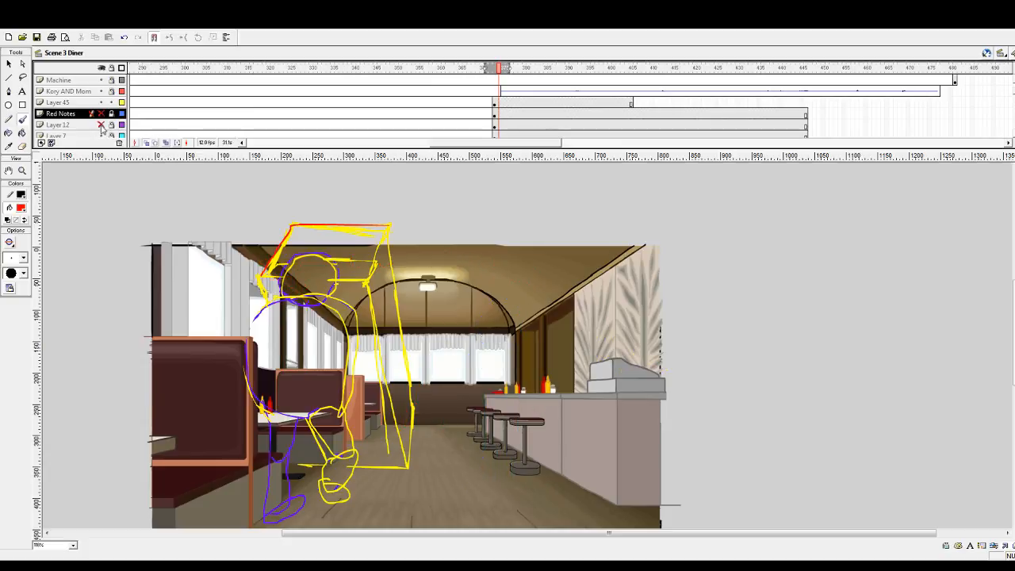
pyautogui.click(100, 125)
pyautogui.click(101, 126)
pyautogui.click(101, 125)
pyautogui.click(101, 125)
pyautogui.click(79, 125)
pyautogui.doubleClick(79, 125)
pyautogui.write('More Notes')
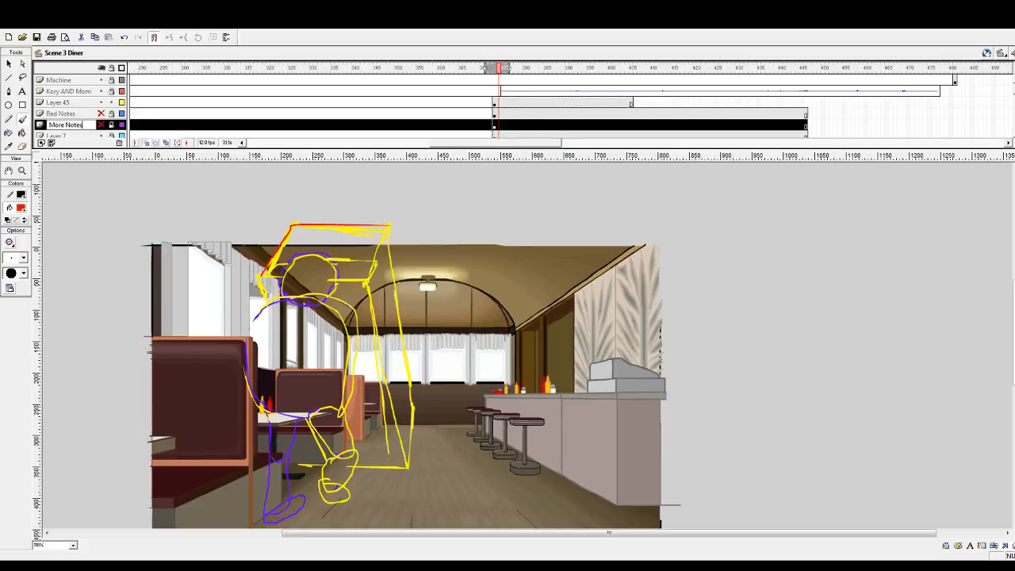
pyautogui.press('Return')
pyautogui.click(100, 126)
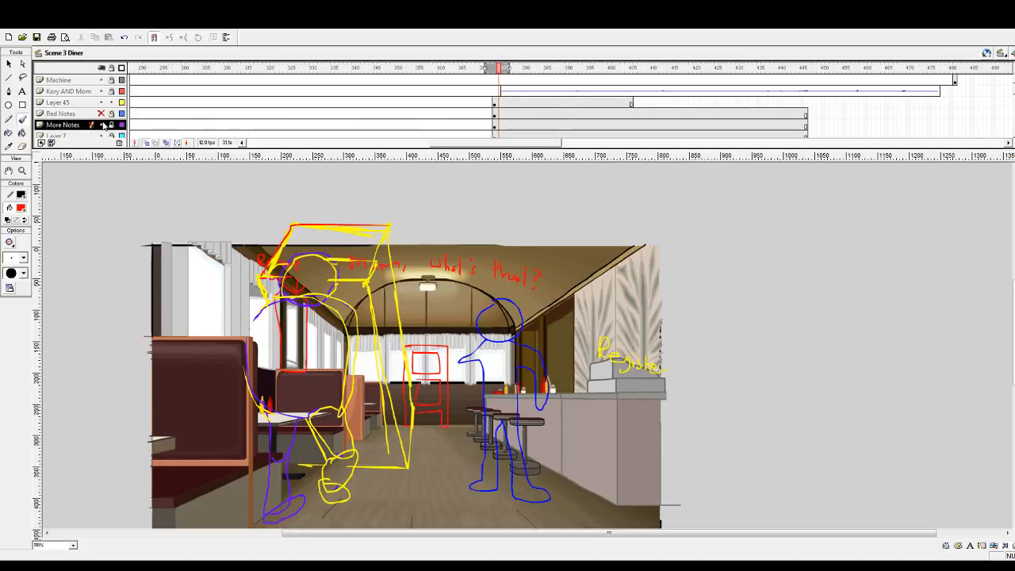
pyautogui.click(101, 126)
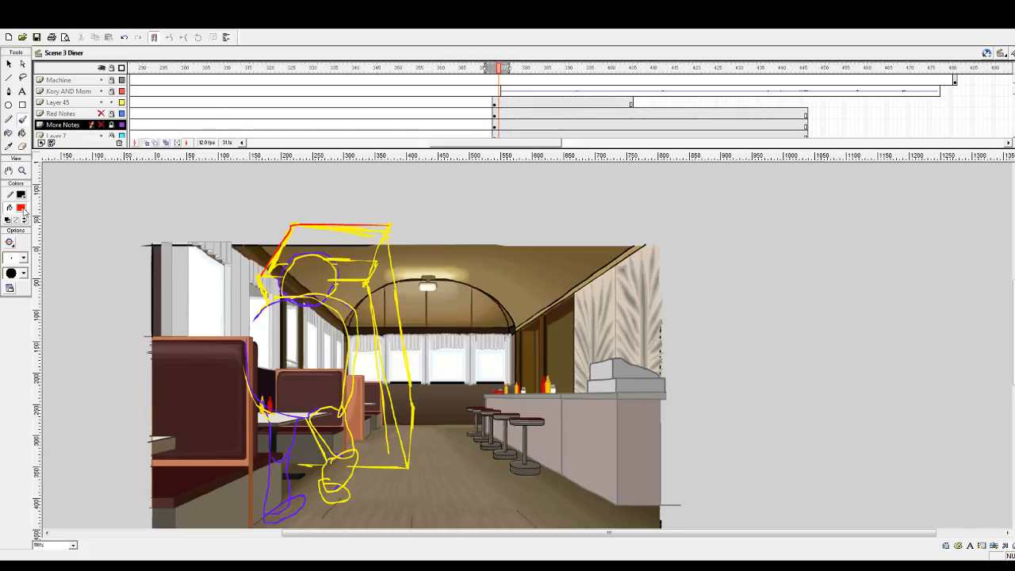
# - Rename Layer 45 to "Sketch" and lock it
pyautogui.scroll(-2, 24, 210)
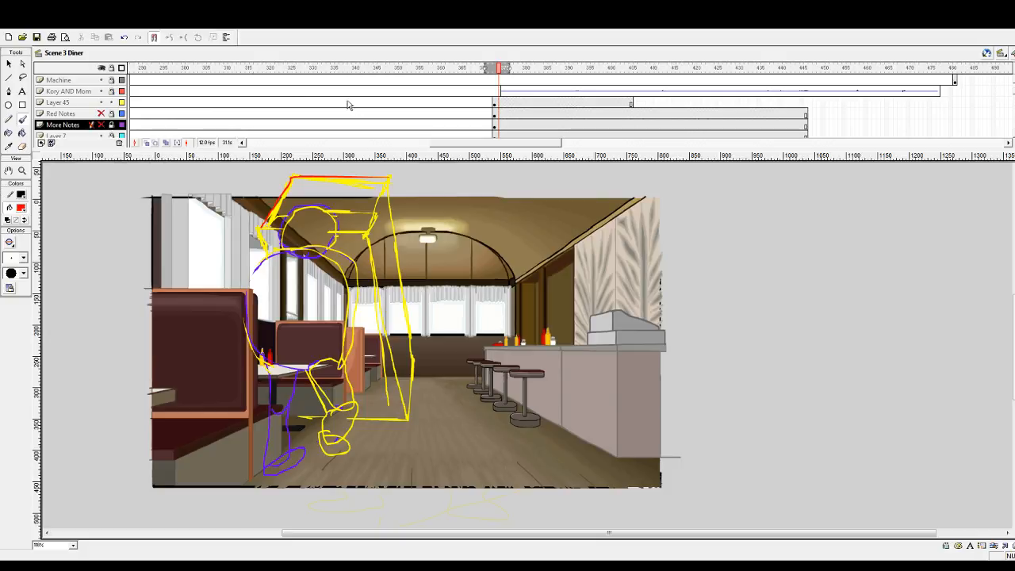
pyautogui.click(101, 102)
pyautogui.click(102, 102)
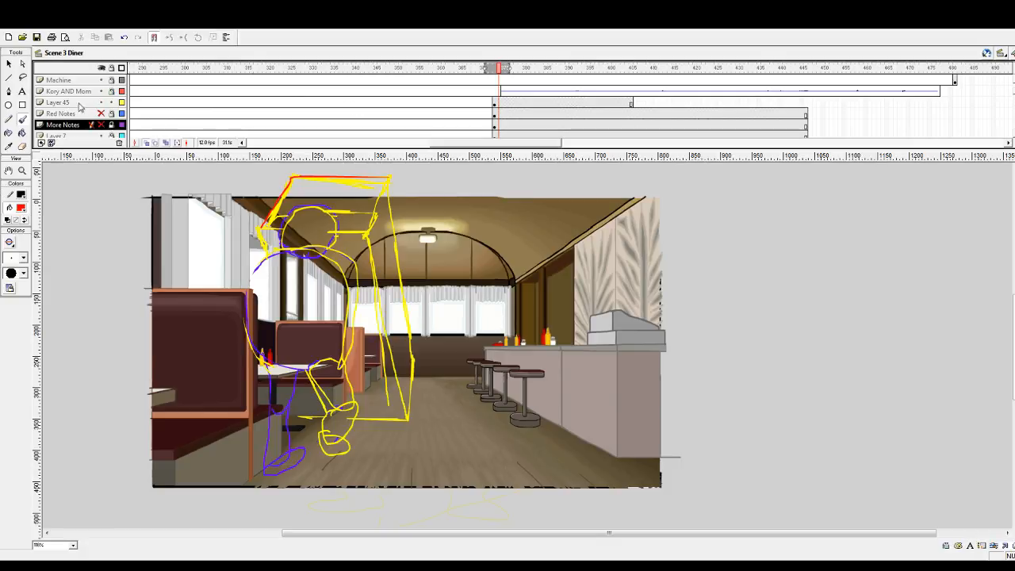
pyautogui.doubleClick(79, 104)
pyautogui.write('Sketc')
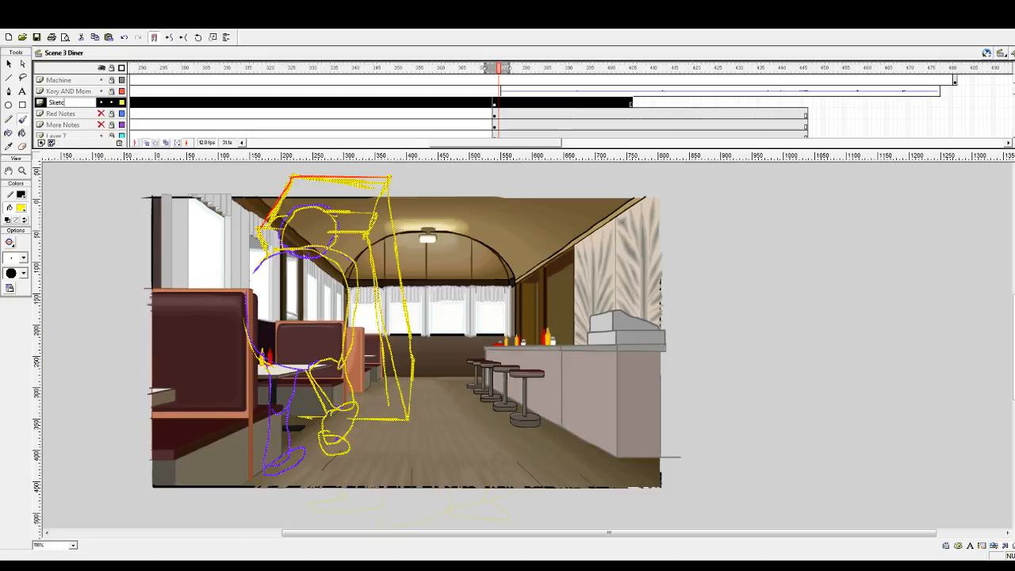
pyautogui.write('h')
pyautogui.press('Return')
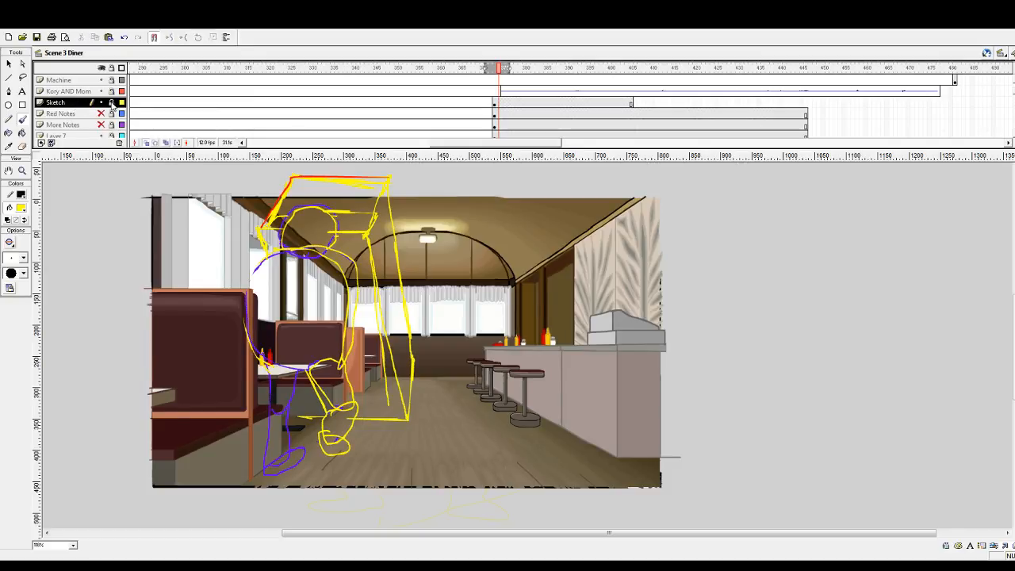
# - Add a layer directly above Red Notes and outline the diner aisle floor on it in green, along the back wall and both sides
pyautogui.click(82, 114)
pyautogui.click(40, 143)
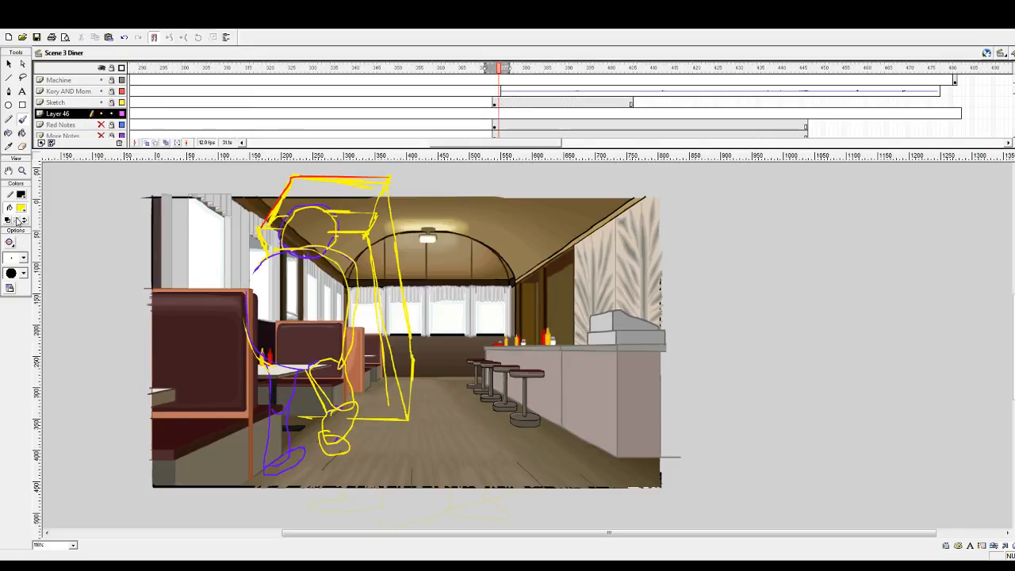
pyautogui.click(45, 233)
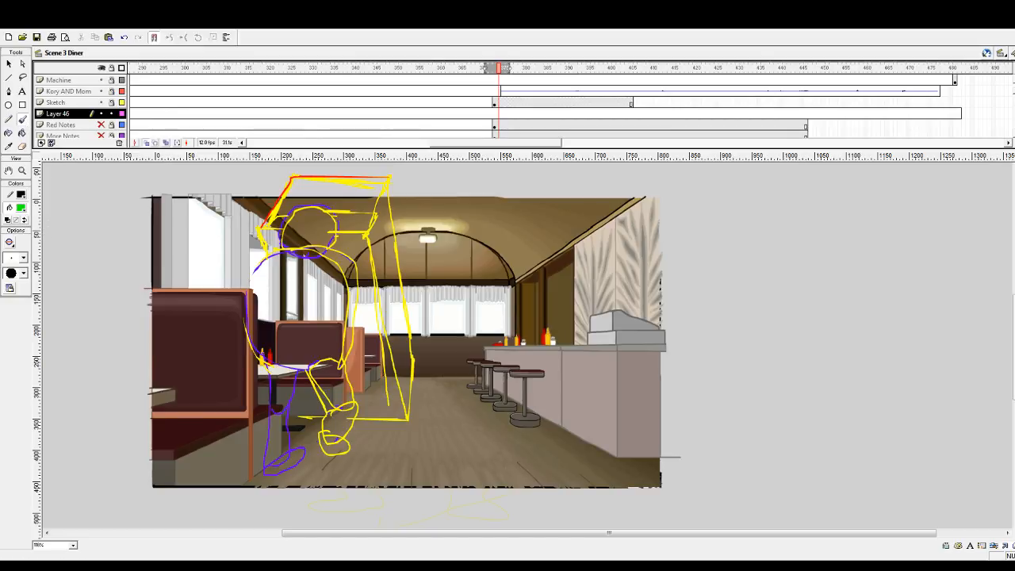
pyautogui.moveTo(390, 376); pyautogui.dragTo(466, 378)
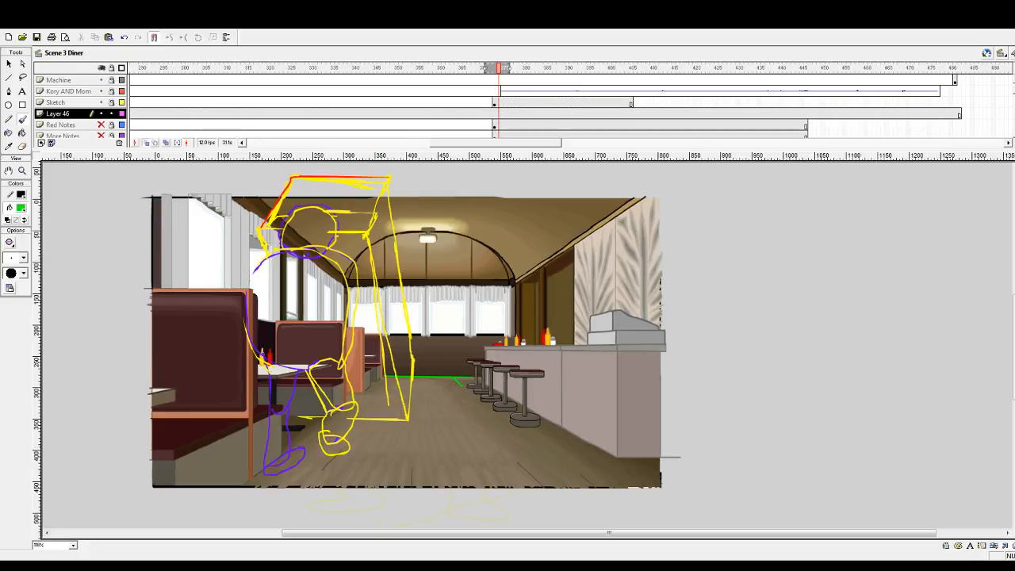
pyautogui.hotkey('ctrl', 'z')
pyautogui.moveTo(468, 386); pyautogui.dragTo(608, 495)
pyautogui.moveTo(346, 404)
pyautogui.mouseDown()
pyautogui.moveTo(228, 490)
pyautogui.moveTo(265, 468)
pyautogui.mouseUp()
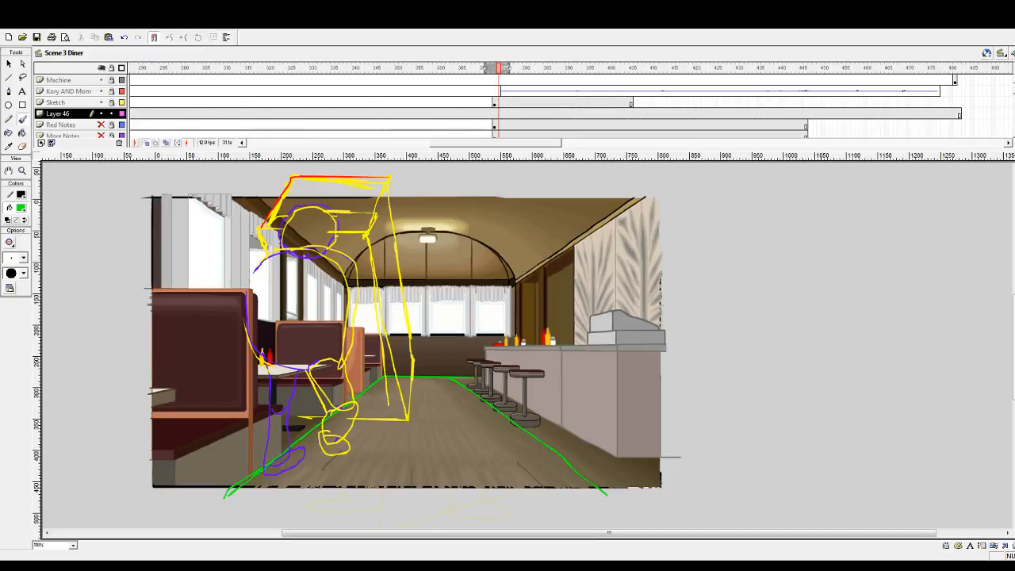
# - Toggle the visibility of Layer 7 to check which artwork it holds
pyautogui.scroll(-1, 320, 114)
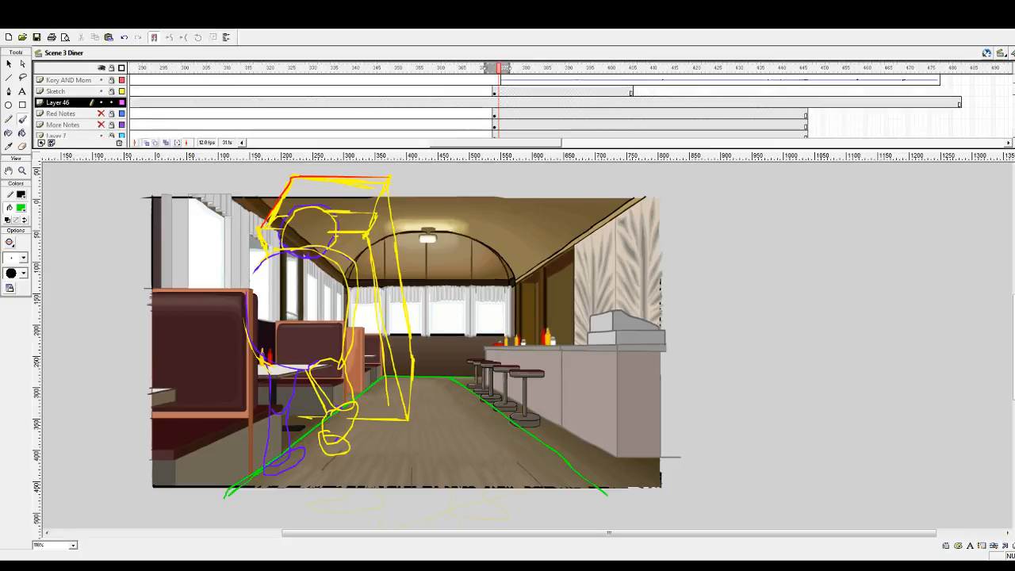
pyautogui.scroll(-3, 159, 108)
pyautogui.click(100, 102)
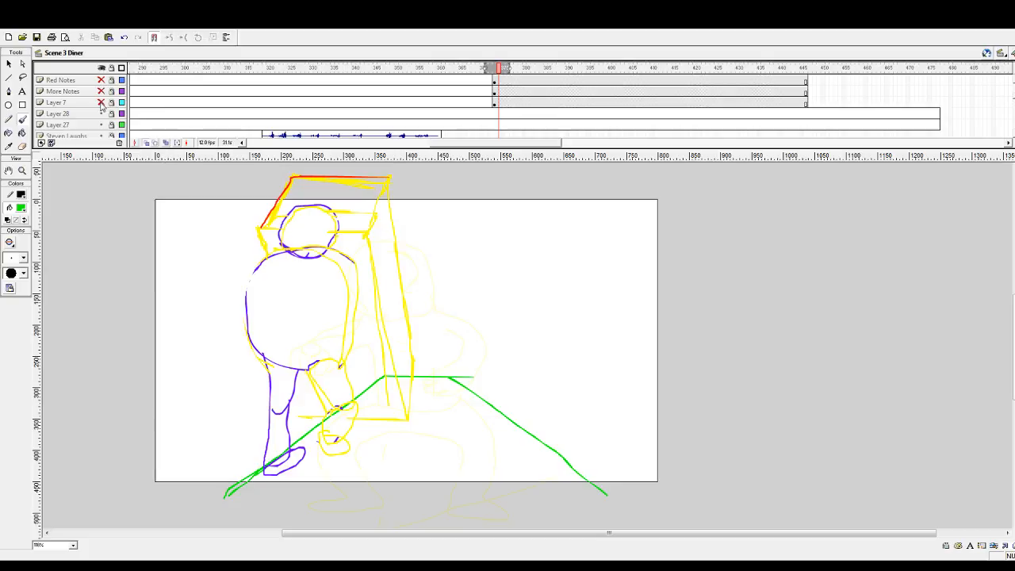
pyautogui.click(100, 104)
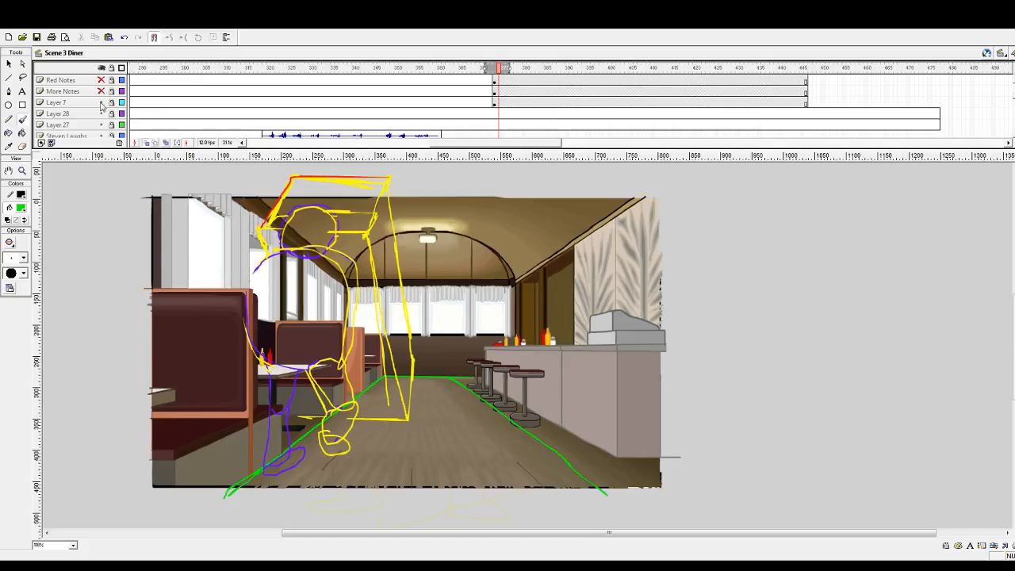
pyautogui.click(101, 104)
pyautogui.click(101, 103)
# - Rename Layer 46, which holds the green floor lines, to "Green Sketch"
pyautogui.scroll(2, 137, 112)
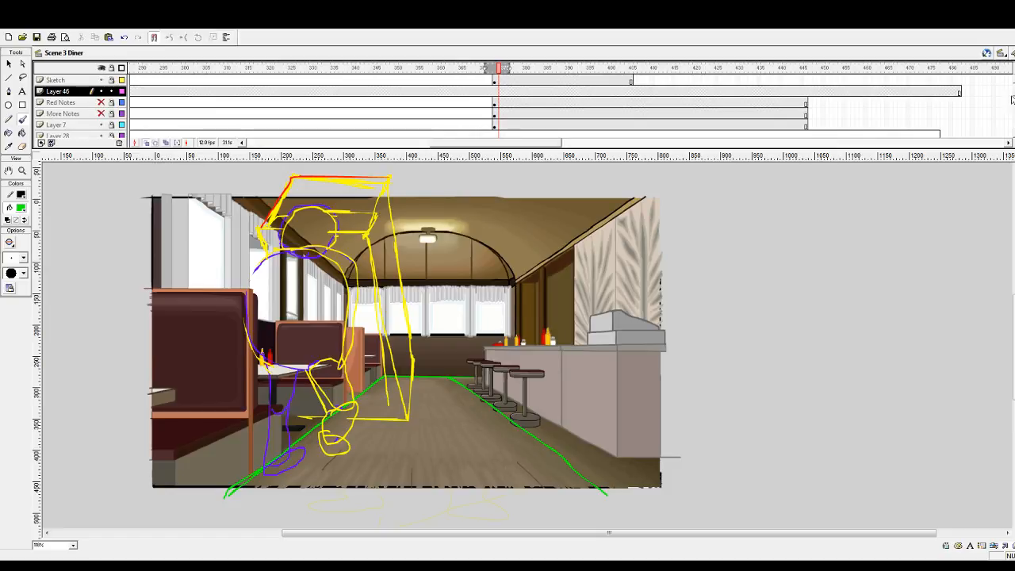
pyautogui.click(102, 92)
pyautogui.click(102, 91)
pyautogui.doubleClick(73, 93)
pyautogui.write('Gr')
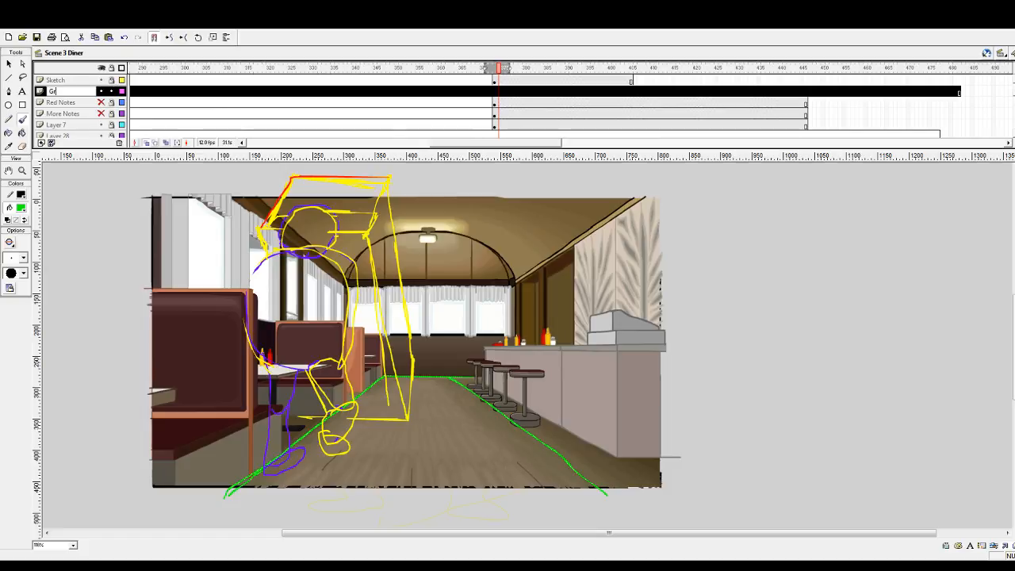
pyautogui.write('een Sketch')
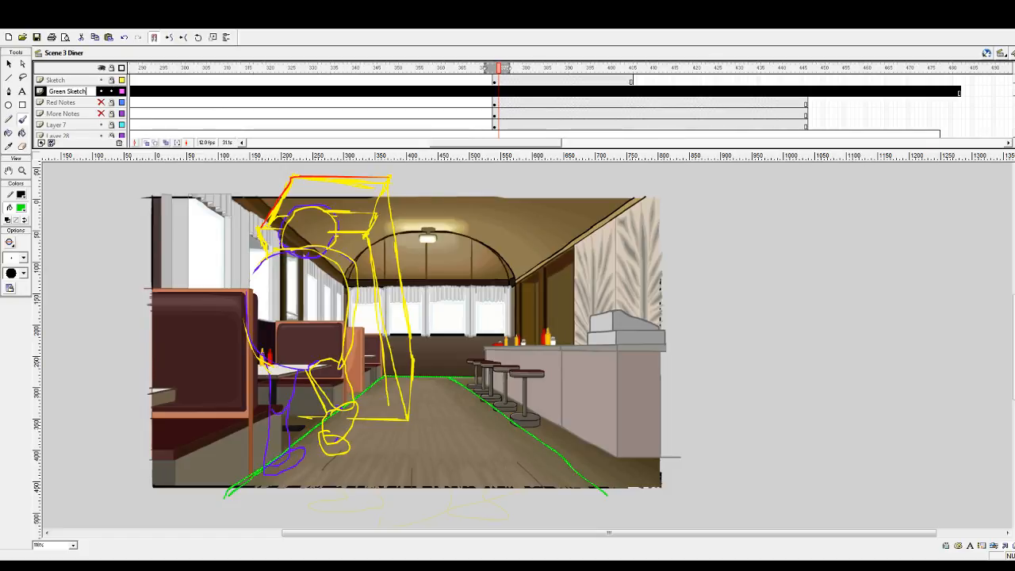
pyautogui.press('Return')
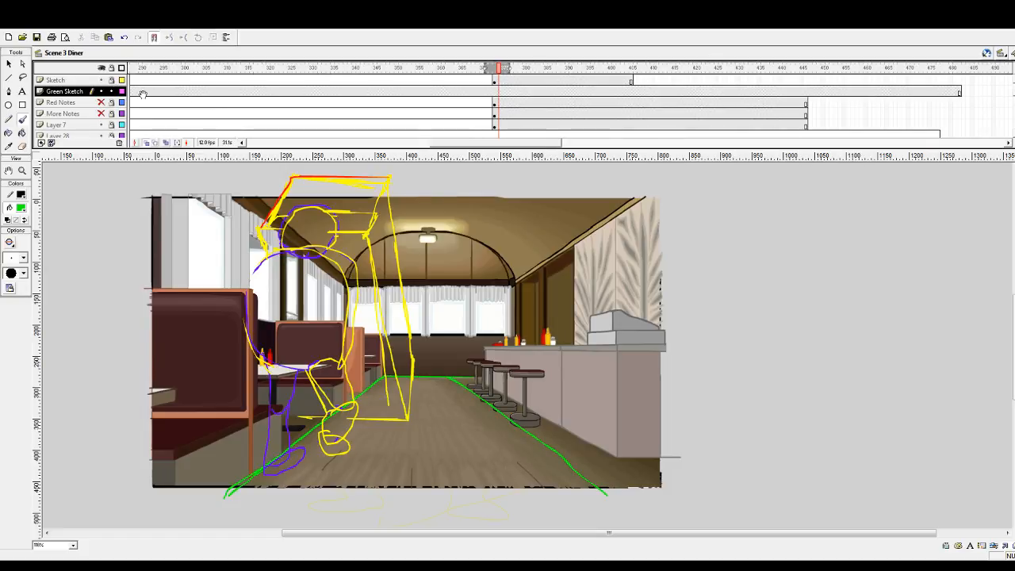
# - Trim the Green Sketch layer's frames at both ends so it spans the same frame range as Red Notes
pyautogui.click(492, 93)
pyautogui.click(483, 102)
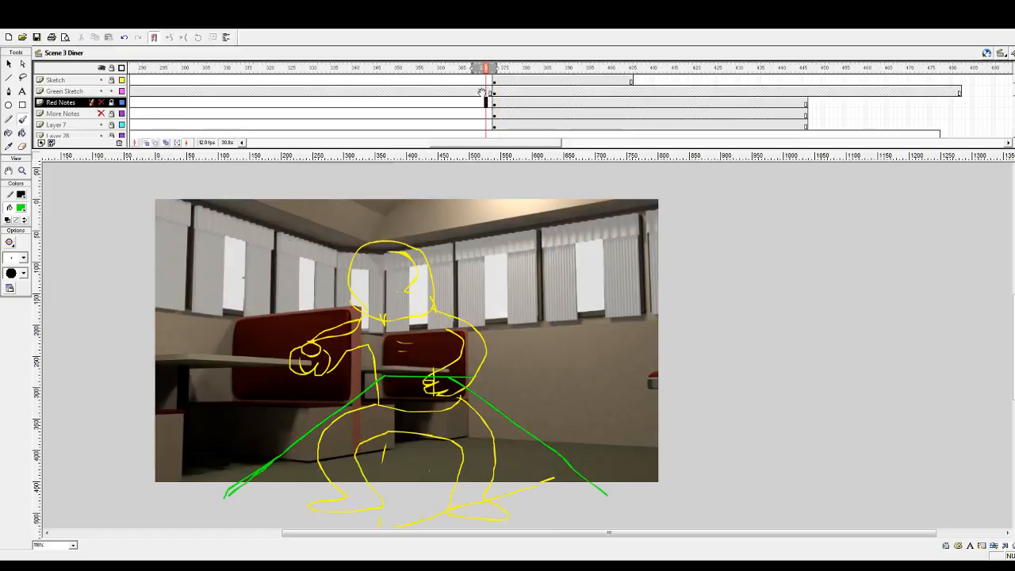
pyautogui.doubleClick(483, 92)
pyautogui.press('Delete')
pyautogui.click(930, 93)
pyautogui.moveTo(930, 93); pyautogui.dragTo(805, 92)
pyautogui.click(494, 68)
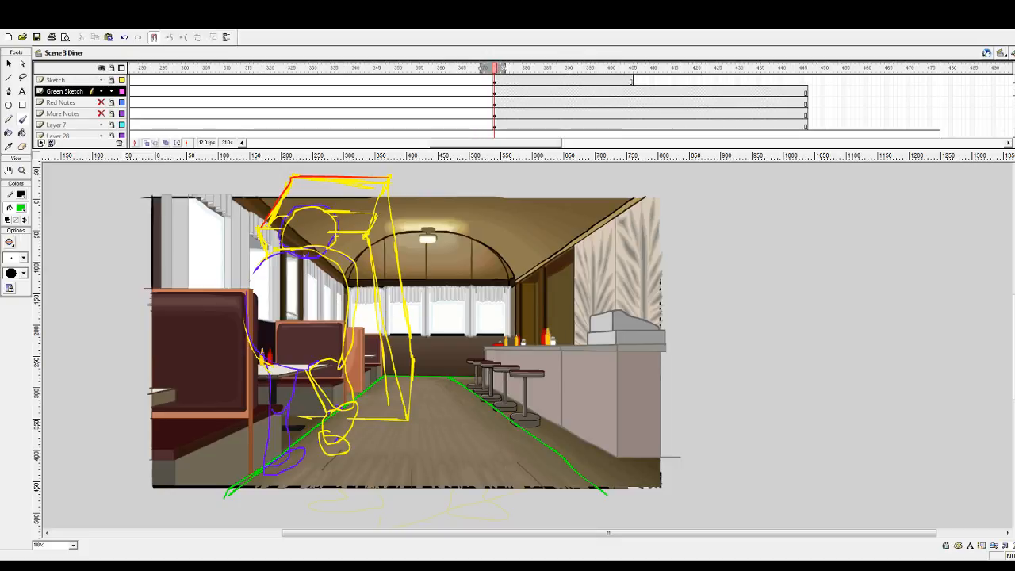
# - Outline the diner's back wall in green on Green Sketch, with vertical sides, a horizontal ceiling line and the arch above it
pyautogui.moveTo(345, 280); pyautogui.dragTo(343, 308)
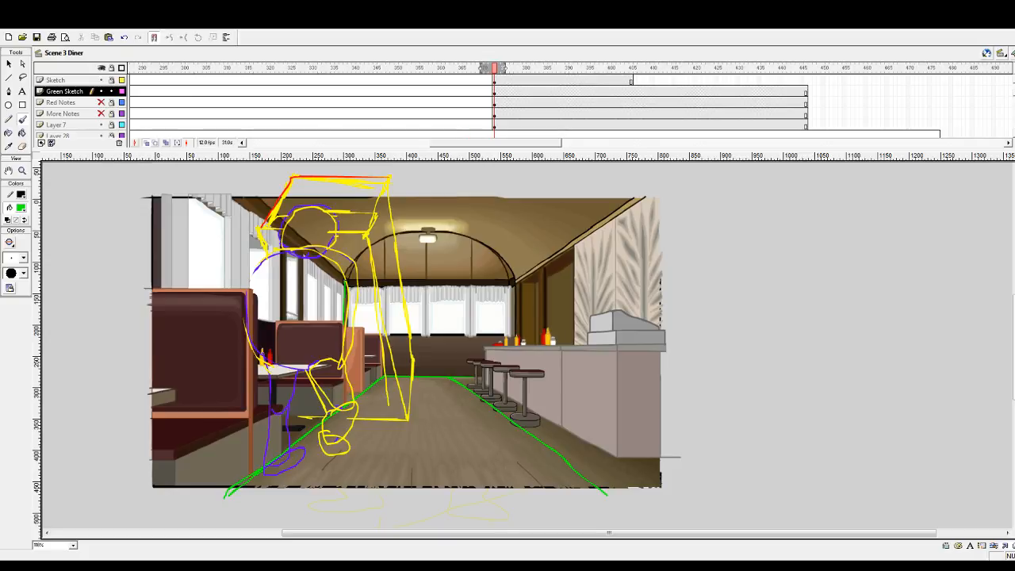
pyautogui.moveTo(345, 280); pyautogui.dragTo(511, 282)
pyautogui.moveTo(347, 281)
pyautogui.mouseDown()
pyautogui.moveTo(362, 255)
pyautogui.moveTo(400, 232)
pyautogui.moveTo(469, 236)
pyautogui.mouseUp()
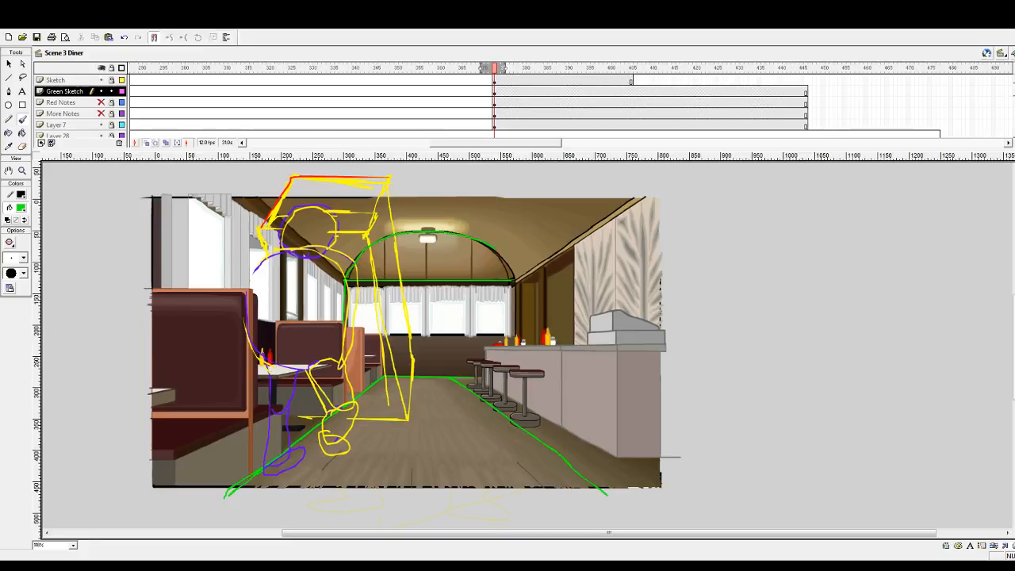
pyautogui.moveTo(515, 276)
pyautogui.mouseDown()
pyautogui.moveTo(515, 340)
pyautogui.moveTo(452, 377)
pyautogui.mouseUp()
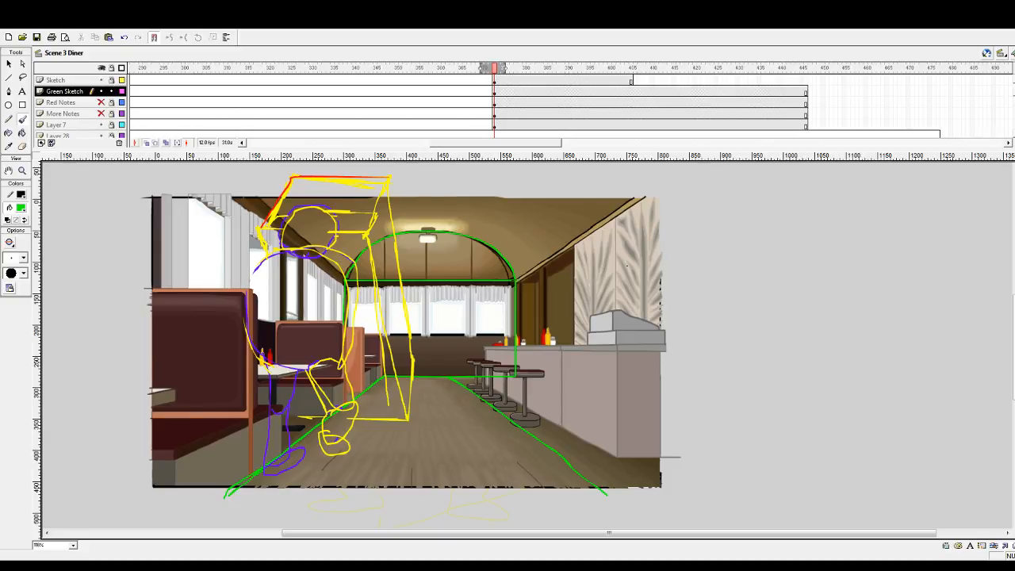
# - Review the earlier shot of the two characters walking, return to the sketched frames, and hide Layer 7
pyautogui.moveTo(274, 70)
pyautogui.mouseDown()
pyautogui.moveTo(39, 79)
pyautogui.moveTo(370, 92)
pyautogui.mouseUp()
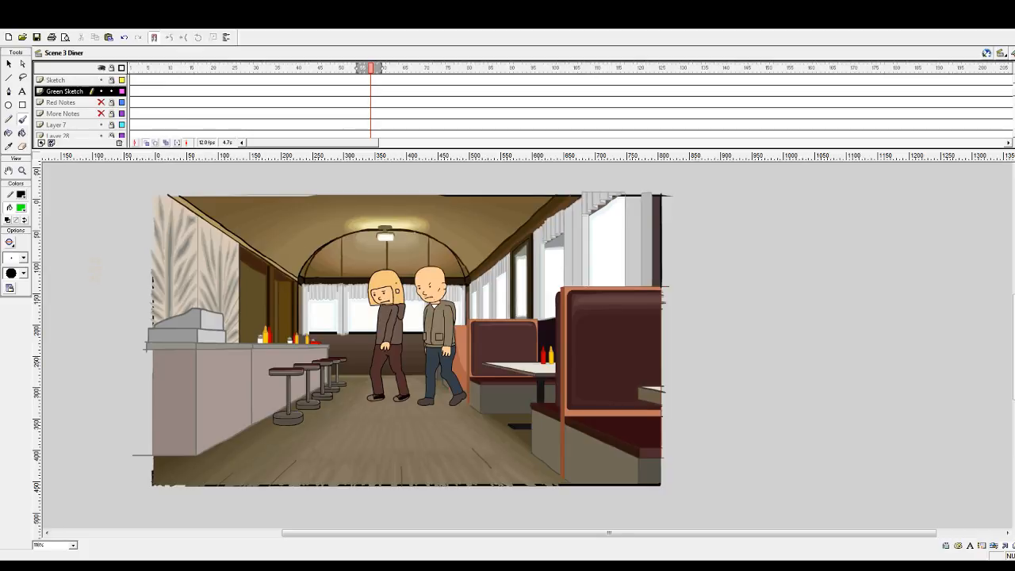
pyautogui.moveTo(371, 70)
pyautogui.mouseDown()
pyautogui.moveTo(1005, 88)
pyautogui.moveTo(831, 89)
pyautogui.mouseUp()
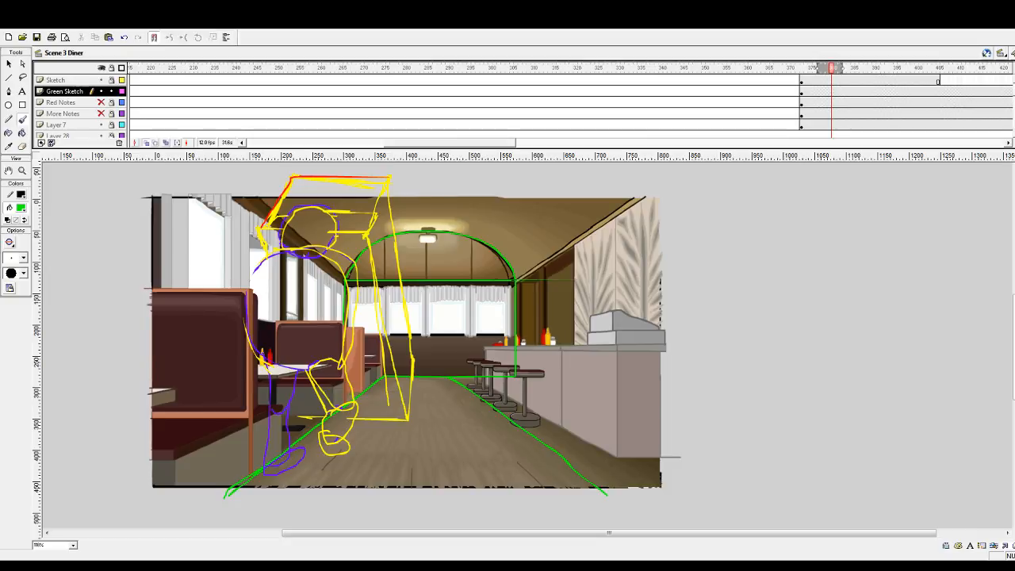
pyautogui.click(101, 125)
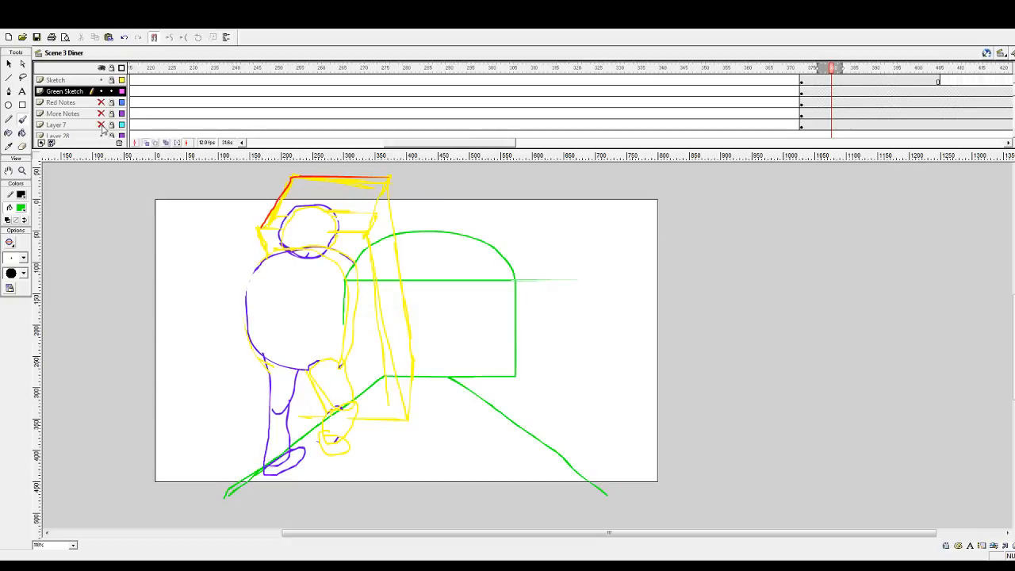
# - Unlock the Sketch layer at its first keyframe, lock Green Sketch, and set the fill color to black
pyautogui.click(801, 80)
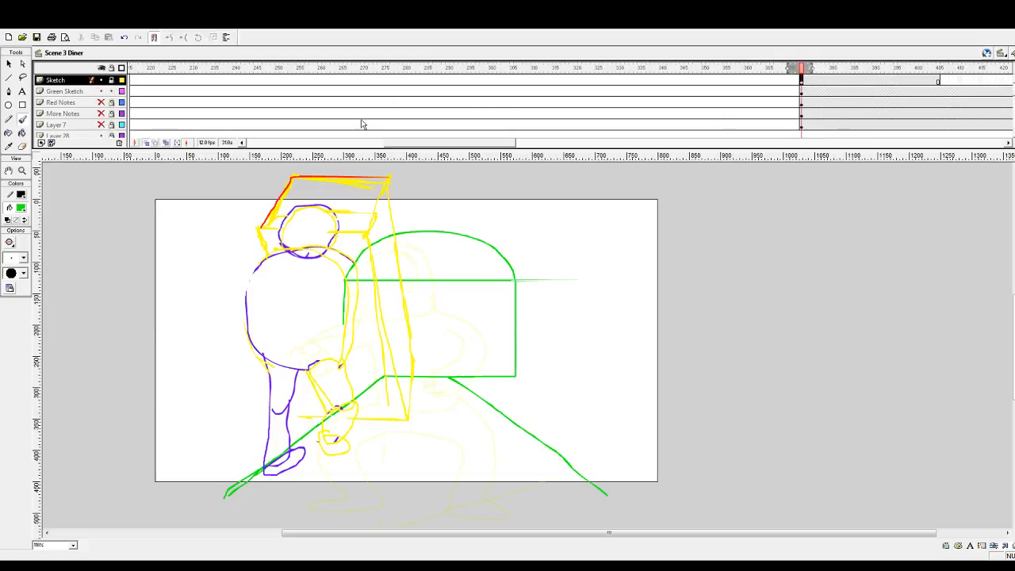
pyautogui.click(111, 80)
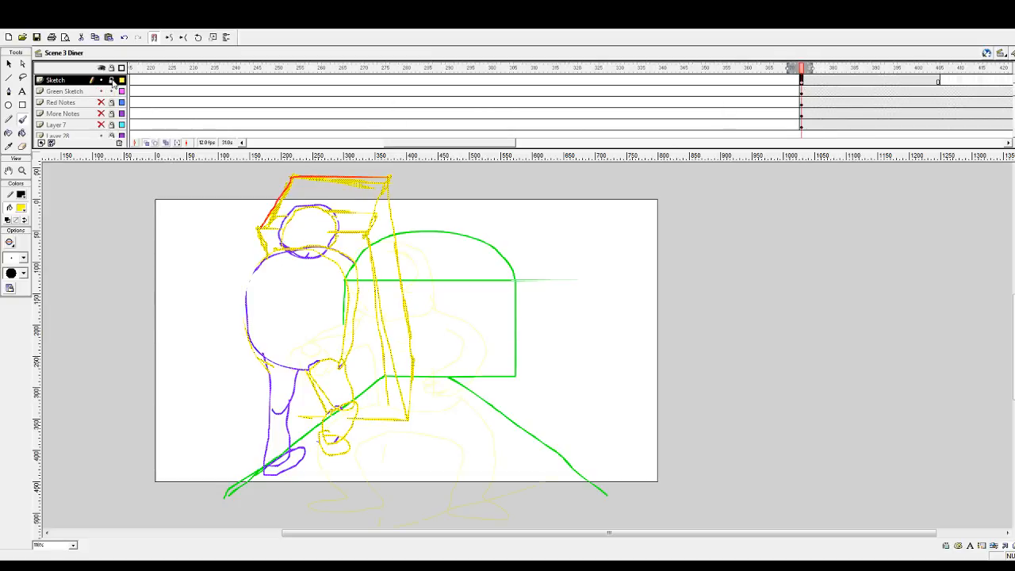
pyautogui.click(112, 80)
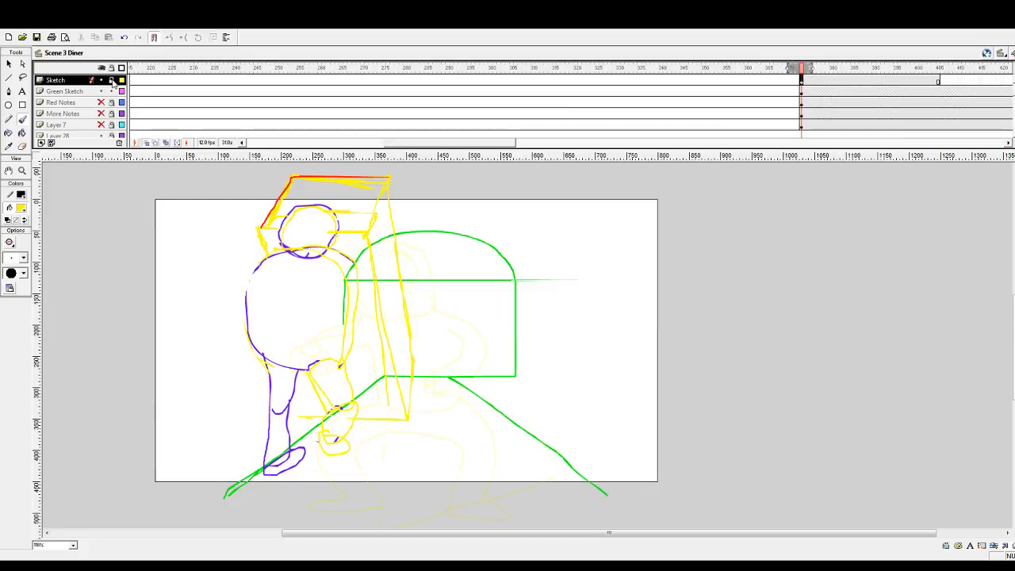
pyautogui.click(112, 80)
pyautogui.click(112, 80)
pyautogui.click(8, 220)
pyautogui.click(806, 81)
pyautogui.click(802, 81)
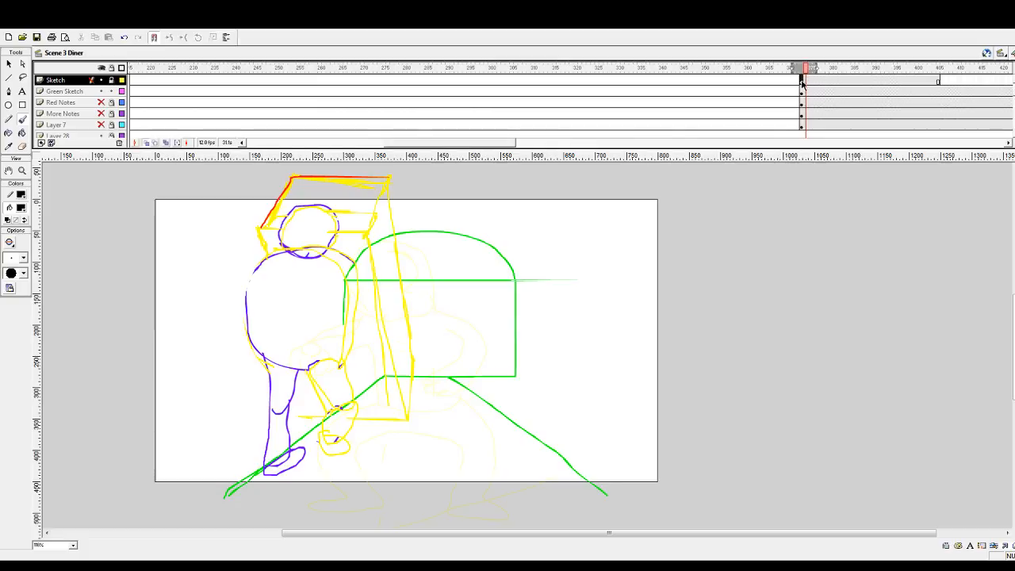
pyautogui.click(111, 80)
pyautogui.click(102, 80)
pyautogui.click(102, 80)
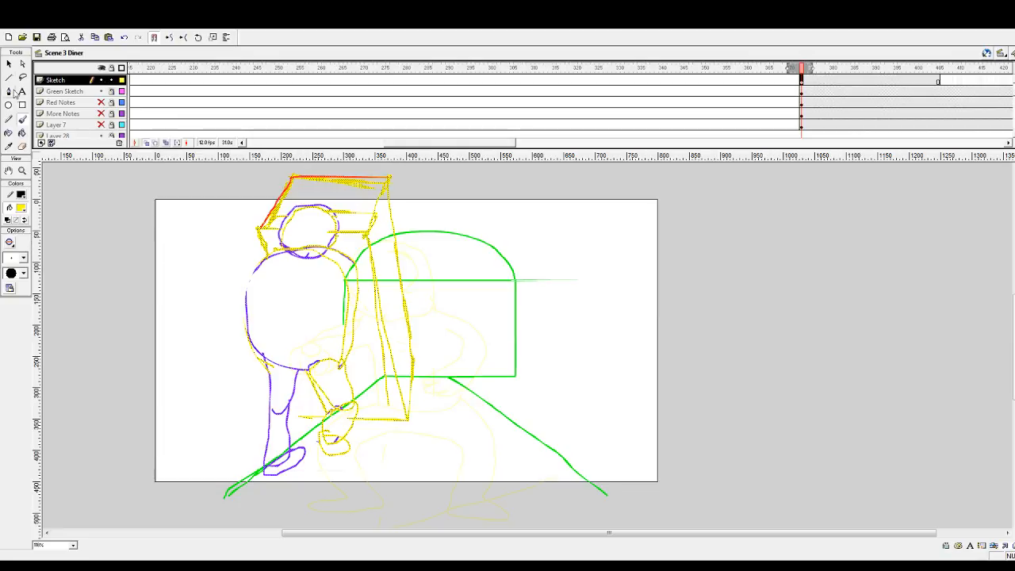
# - Brush the slanted top face of the bounding box in black around the character's head on the Sketch layer
pyautogui.click(9, 63)
pyautogui.click(147, 209)
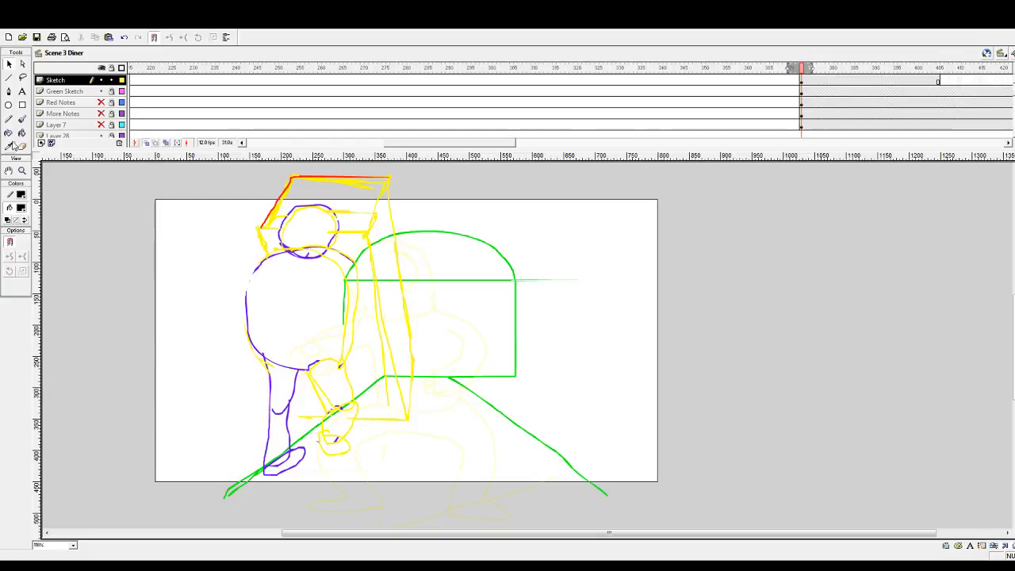
pyautogui.click(22, 119)
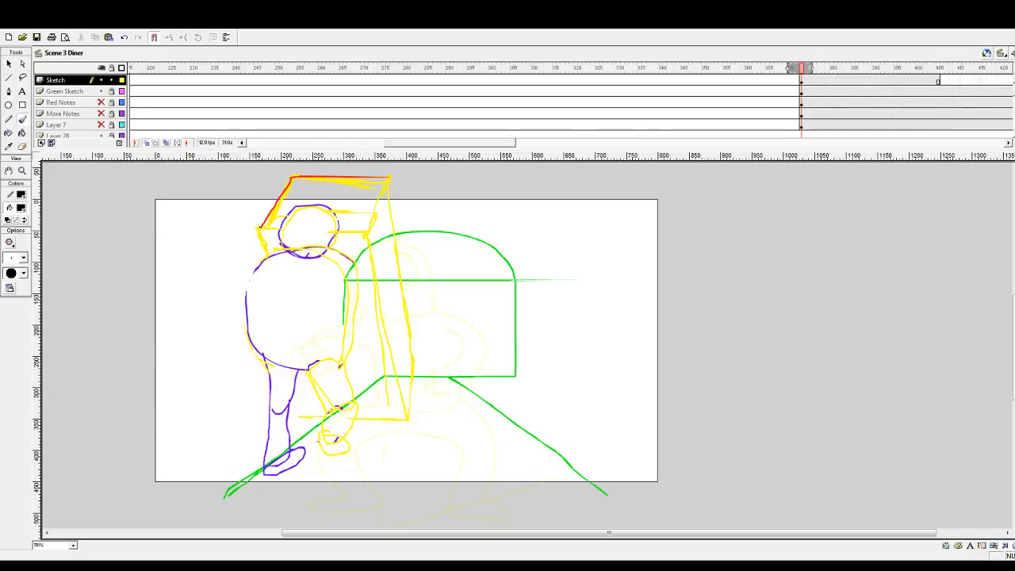
pyautogui.moveTo(260, 227); pyautogui.dragTo(276, 226)
pyautogui.moveTo(337, 226); pyautogui.dragTo(367, 225)
pyautogui.moveTo(261, 222); pyautogui.dragTo(269, 193)
pyautogui.moveTo(267, 203)
pyautogui.mouseDown()
pyautogui.moveTo(275, 181)
pyautogui.moveTo(374, 180)
pyautogui.mouseUp()
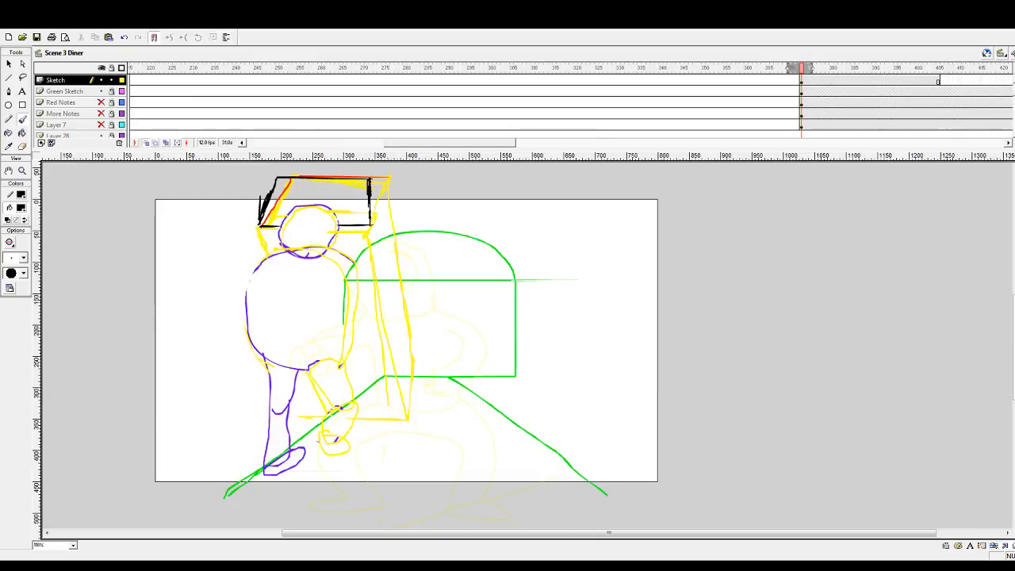
pyautogui.moveTo(369, 179); pyautogui.dragTo(370, 229)
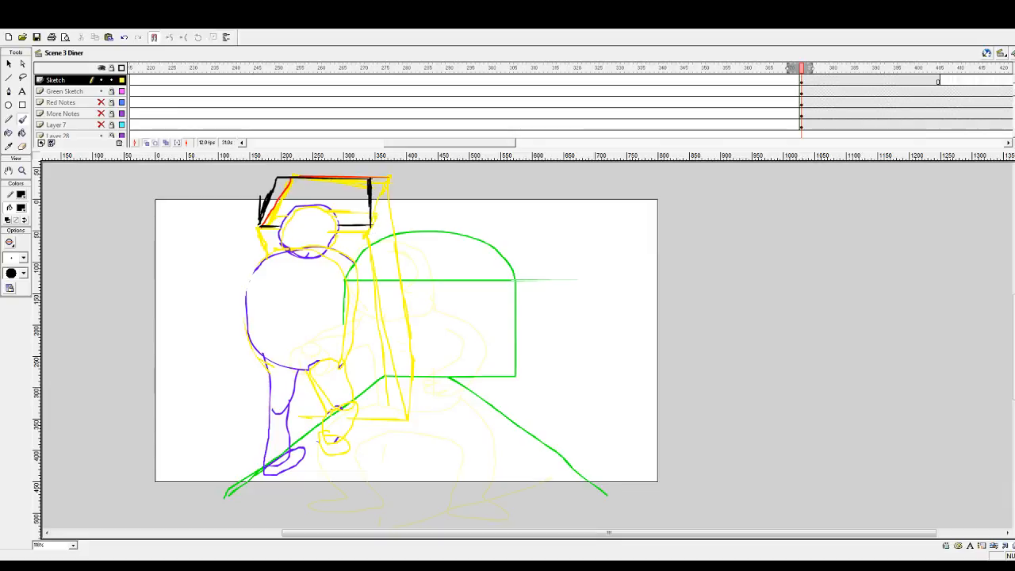
# - Draw the bounding box's long side edges and base in black, with a dashed hidden edge running through the torso
pyautogui.moveTo(269, 254); pyautogui.dragTo(272, 257)
pyautogui.moveTo(371, 234); pyautogui.dragTo(399, 372)
pyautogui.moveTo(402, 412); pyautogui.dragTo(404, 414)
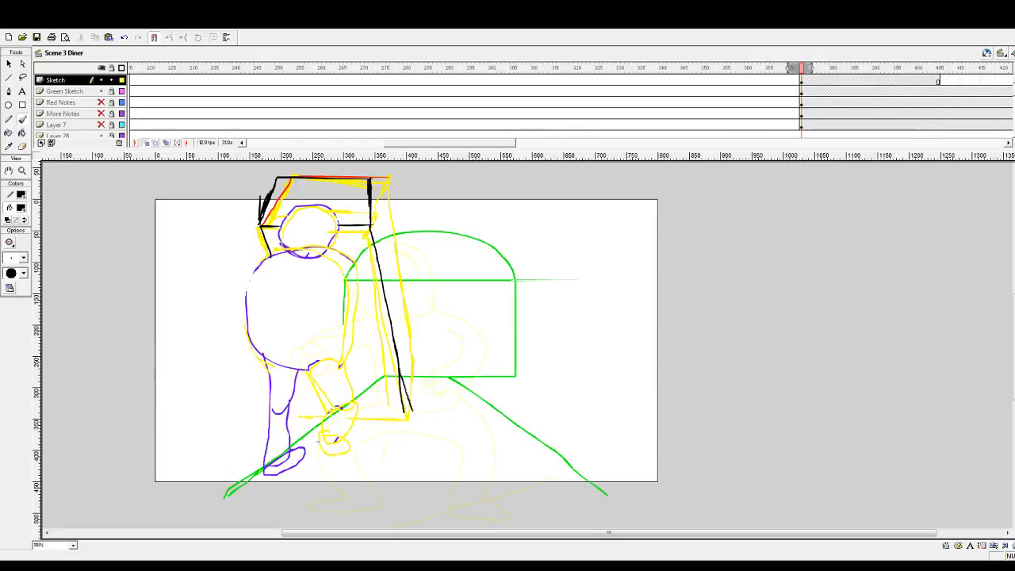
pyautogui.moveTo(410, 407); pyautogui.dragTo(322, 413)
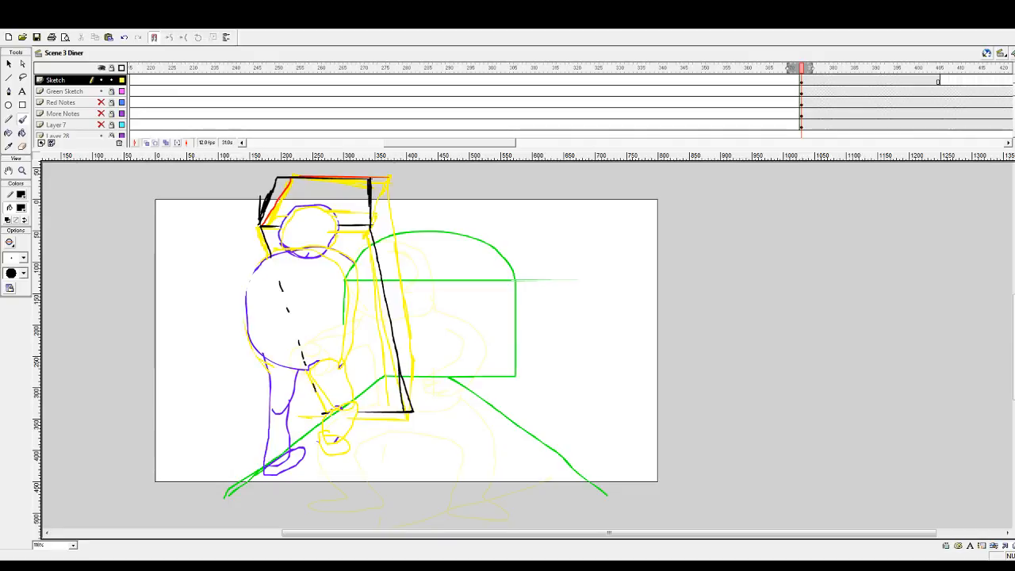
pyautogui.moveTo(322, 411); pyautogui.dragTo(313, 378)
pyautogui.moveTo(411, 362)
pyautogui.mouseDown()
pyautogui.moveTo(415, 412)
pyautogui.moveTo(418, 390)
pyautogui.mouseUp()
pyautogui.moveTo(372, 179); pyautogui.dragTo(411, 362)
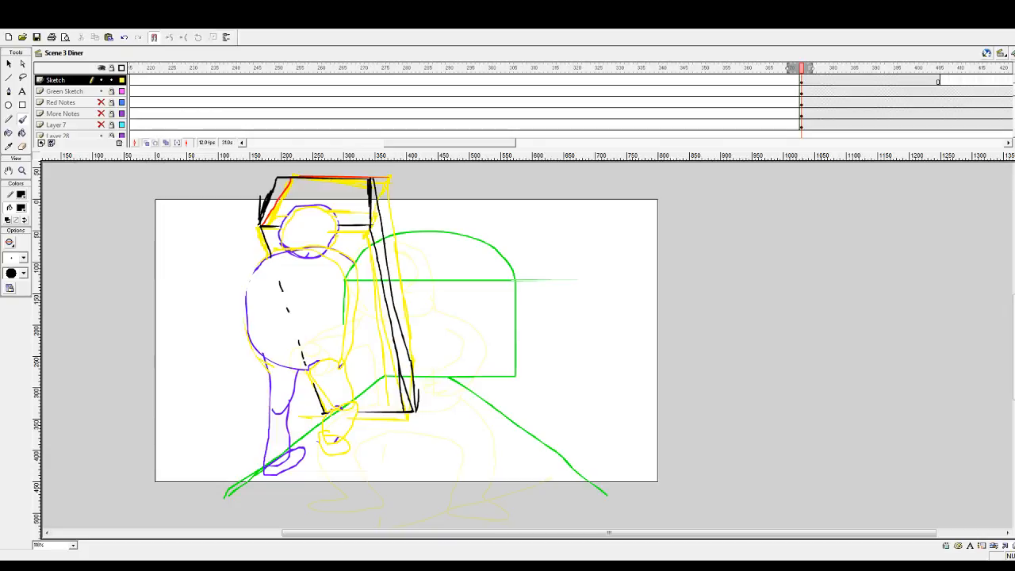
pyautogui.moveTo(386, 246); pyautogui.dragTo(414, 363)
# - Delete the old yellow box lines around the top face, the outer right edge and the upper left corner
pyautogui.click(9, 64)
pyautogui.click(343, 206)
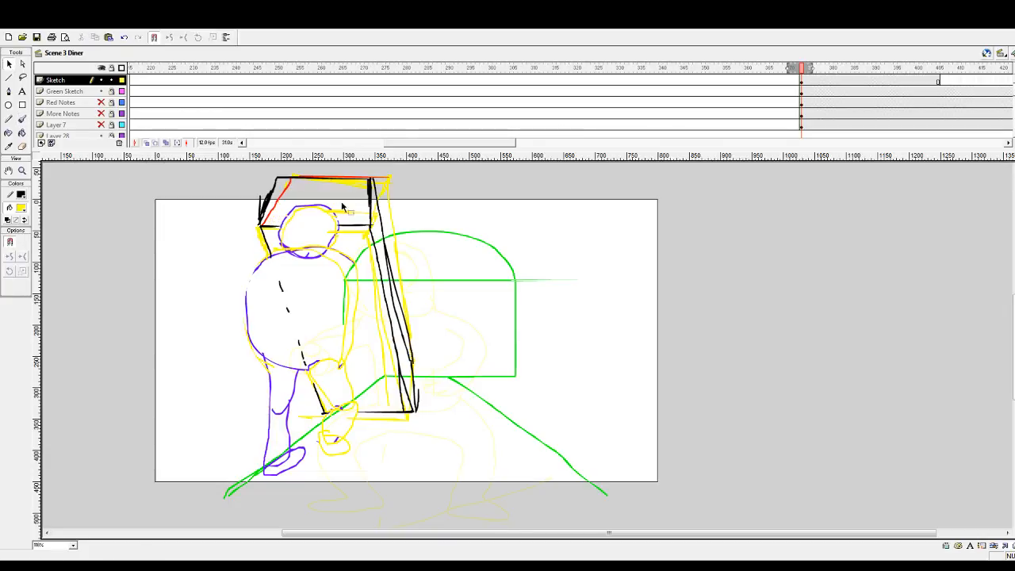
pyautogui.click(358, 186)
pyautogui.press('Delete')
pyautogui.click(387, 186)
pyautogui.press('Delete')
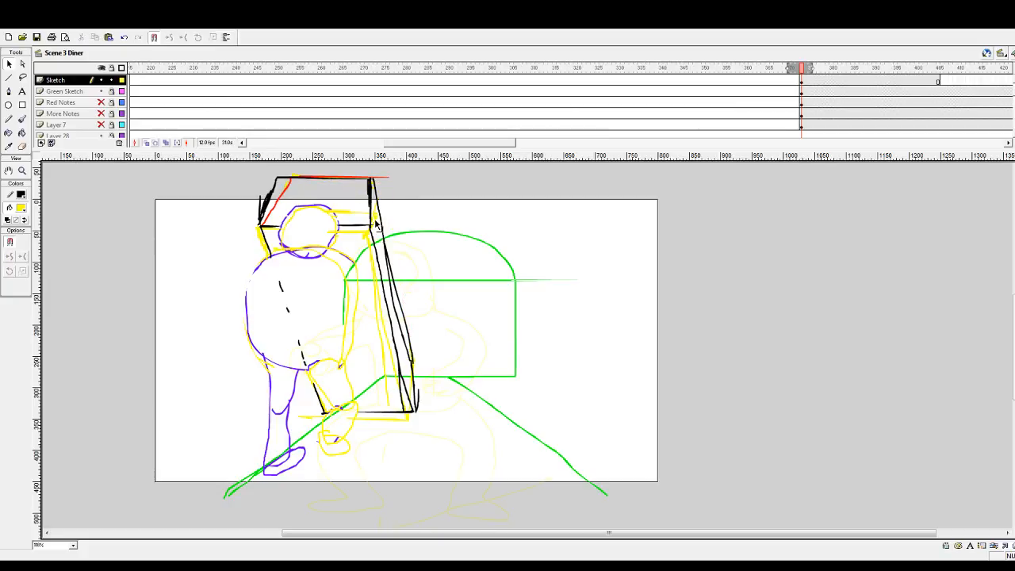
pyautogui.hotkey('ctrl', 'a')
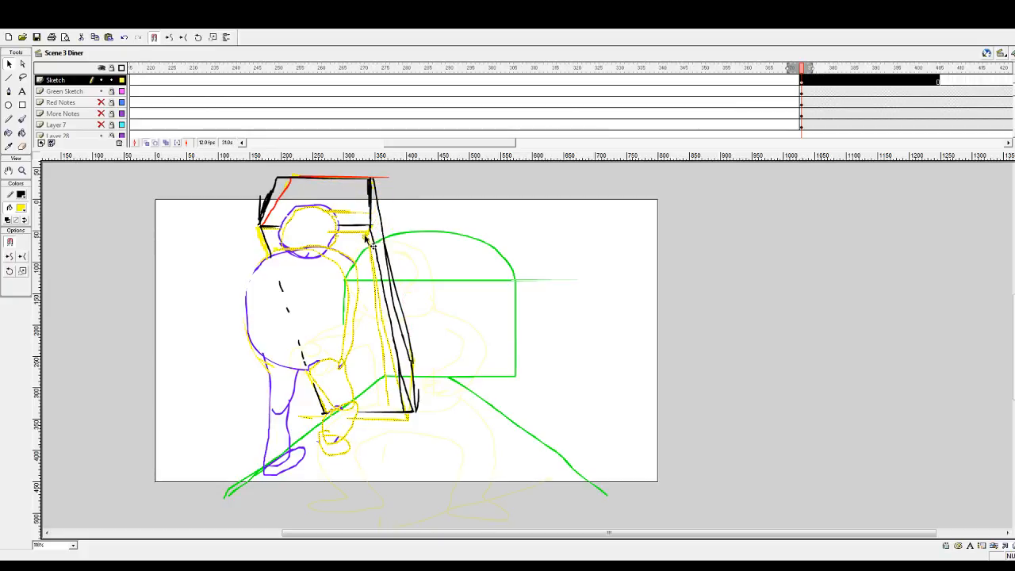
pyautogui.click(386, 413)
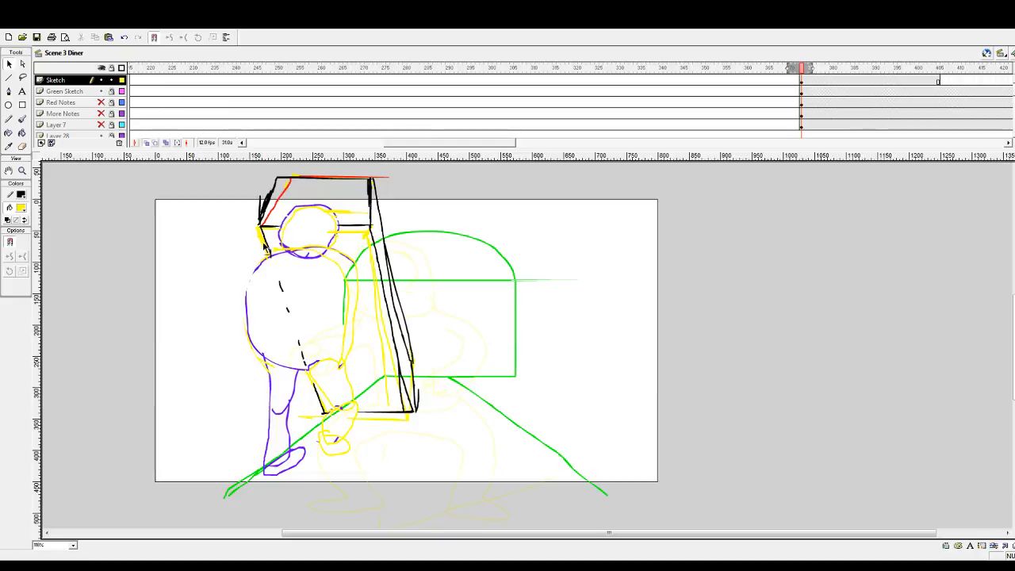
pyautogui.click(264, 247)
pyautogui.press('Delete')
# - Brush the bounding box's outer right edges in blue, from the top corner down to the base
pyautogui.click(21, 119)
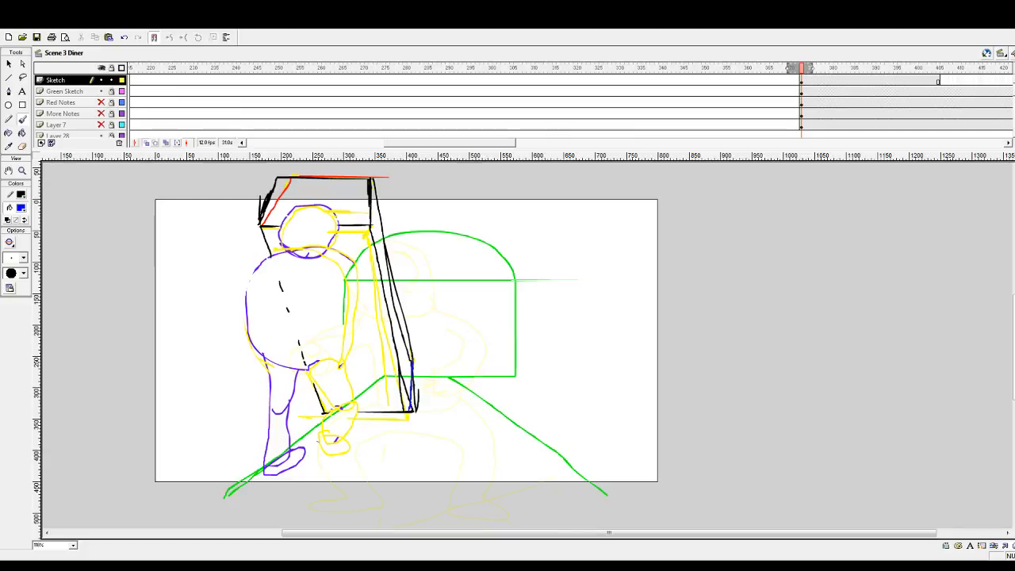
pyautogui.moveTo(411, 373)
pyautogui.mouseDown()
pyautogui.moveTo(407, 411)
pyautogui.moveTo(411, 347)
pyautogui.mouseUp()
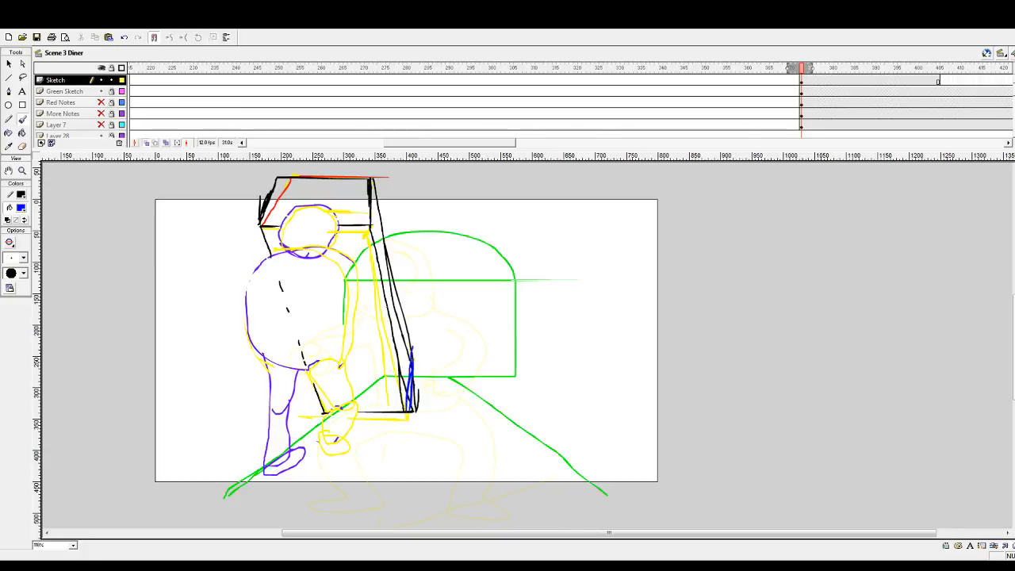
pyautogui.moveTo(374, 213); pyautogui.dragTo(372, 224)
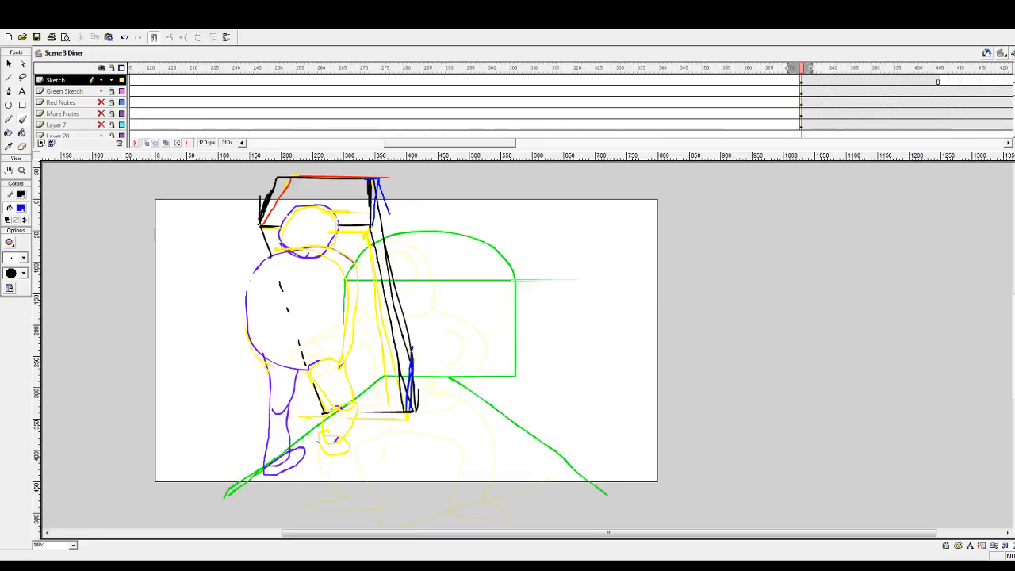
pyautogui.hotkey('ctrl', 'z')
pyautogui.moveTo(392, 248); pyautogui.dragTo(412, 357)
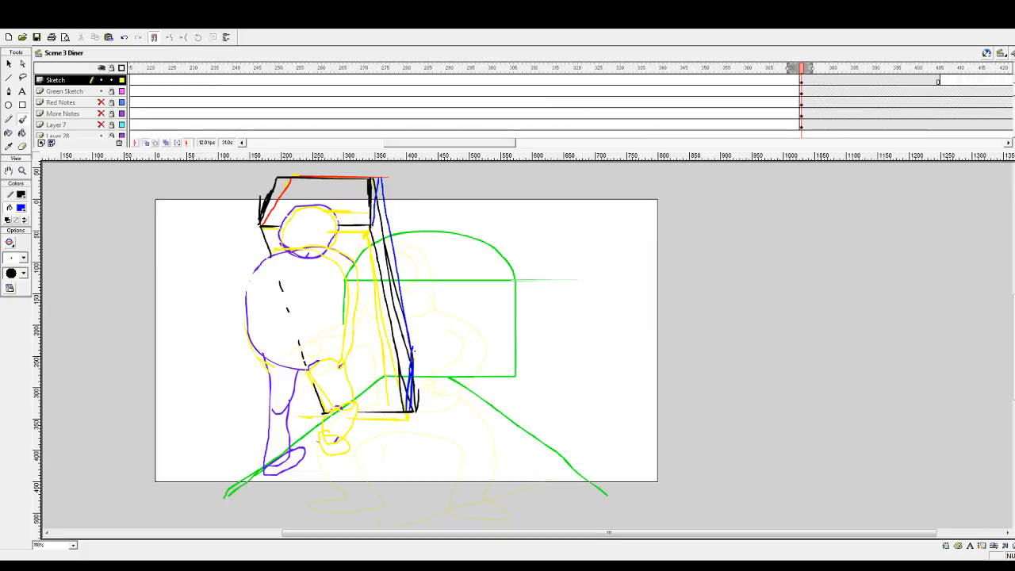
# - Erase the red slanted line in the box's top face and the surplus black lines along its right side
pyautogui.click(22, 146)
pyautogui.moveTo(369, 195)
pyautogui.mouseDown()
pyautogui.moveTo(367, 214)
pyautogui.moveTo(287, 183)
pyautogui.moveTo(268, 218)
pyautogui.mouseUp()
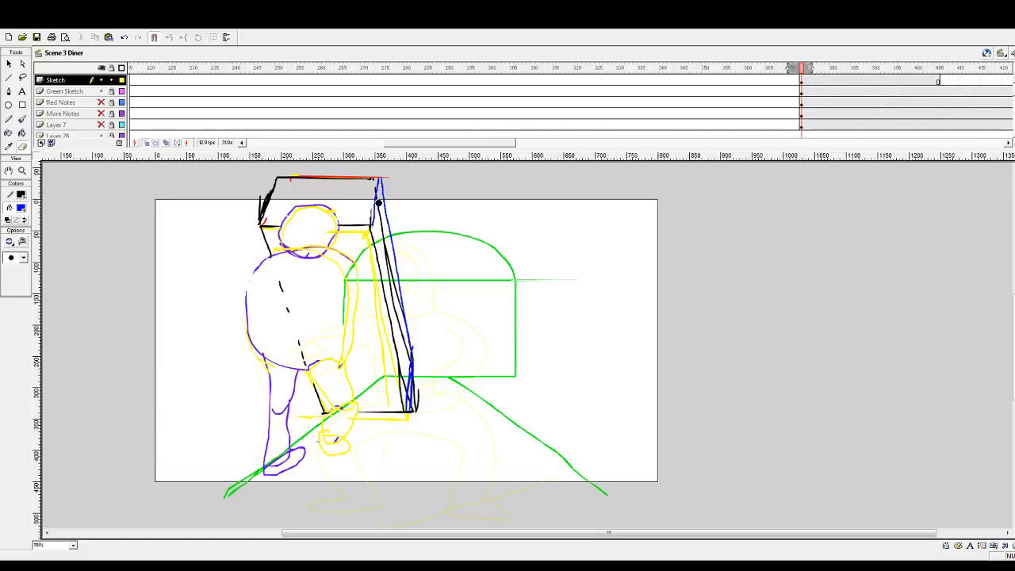
pyautogui.moveTo(378, 204)
pyautogui.mouseDown()
pyautogui.moveTo(407, 399)
pyautogui.moveTo(405, 354)
pyautogui.moveTo(409, 361)
pyautogui.moveTo(407, 404)
pyautogui.moveTo(406, 369)
pyautogui.mouseUp()
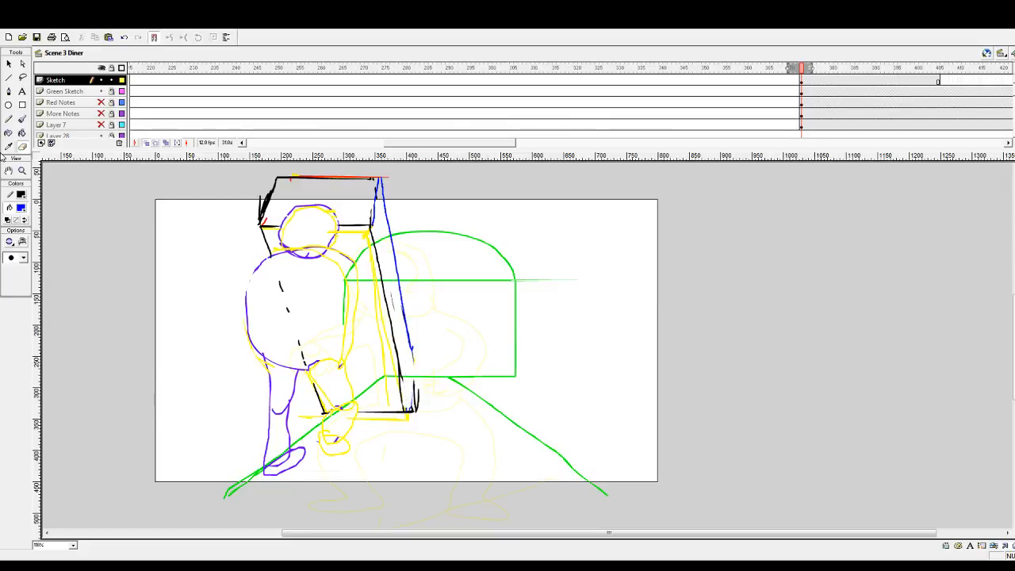
# - Redraw the bounding box's lower right corner in blue and erase the stray black ends beside it
pyautogui.click(22, 120)
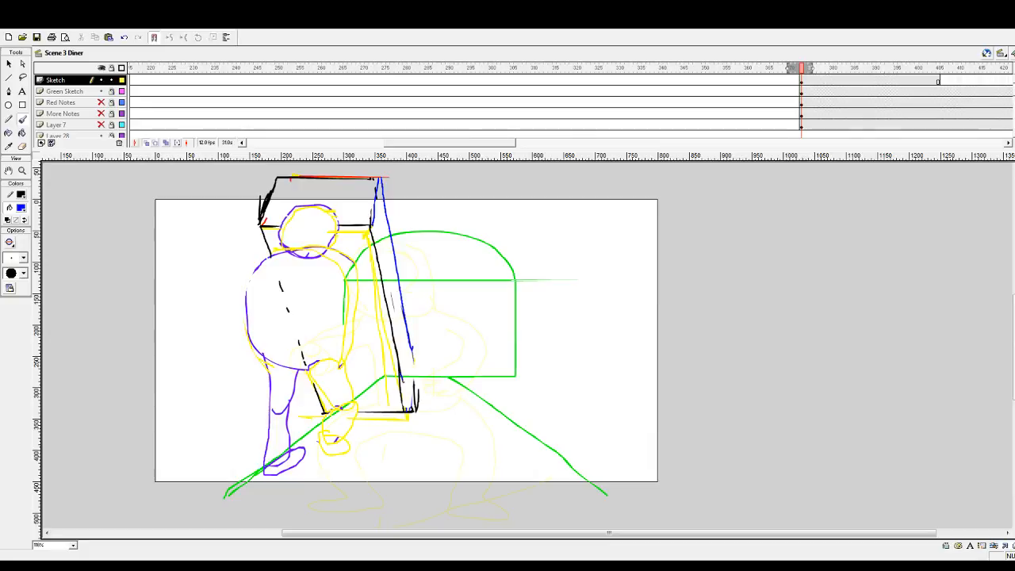
pyautogui.moveTo(401, 376); pyautogui.dragTo(410, 406)
pyautogui.moveTo(412, 368)
pyautogui.mouseDown()
pyautogui.moveTo(410, 409)
pyautogui.moveTo(414, 353)
pyautogui.moveTo(412, 409)
pyautogui.mouseUp()
pyautogui.click(22, 147)
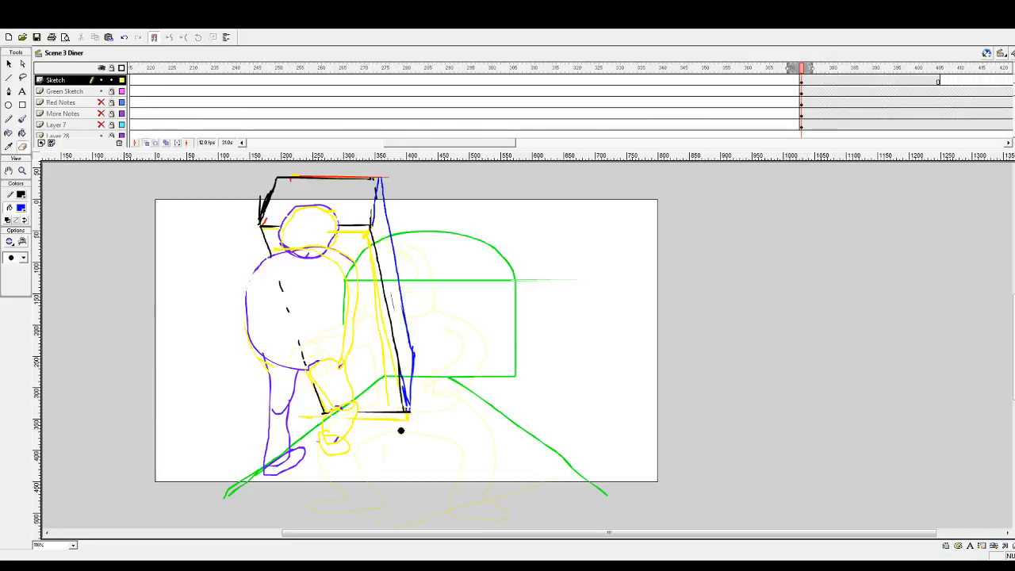
# - Select the remaining yellow figure and box lines on the Sketch layer and recolor them dark red
pyautogui.click(9, 63)
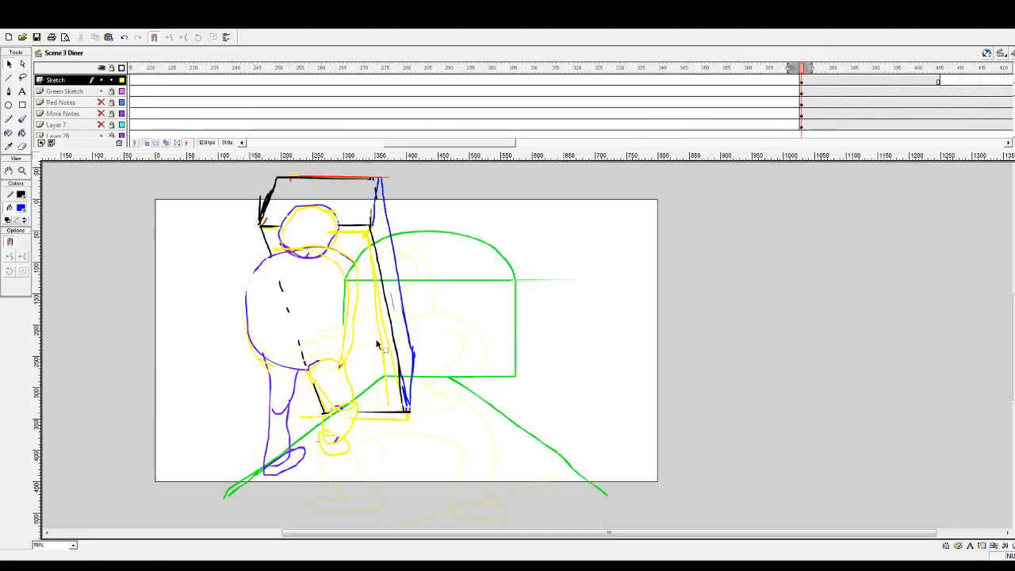
pyautogui.hotkey('ctrl', 'a')
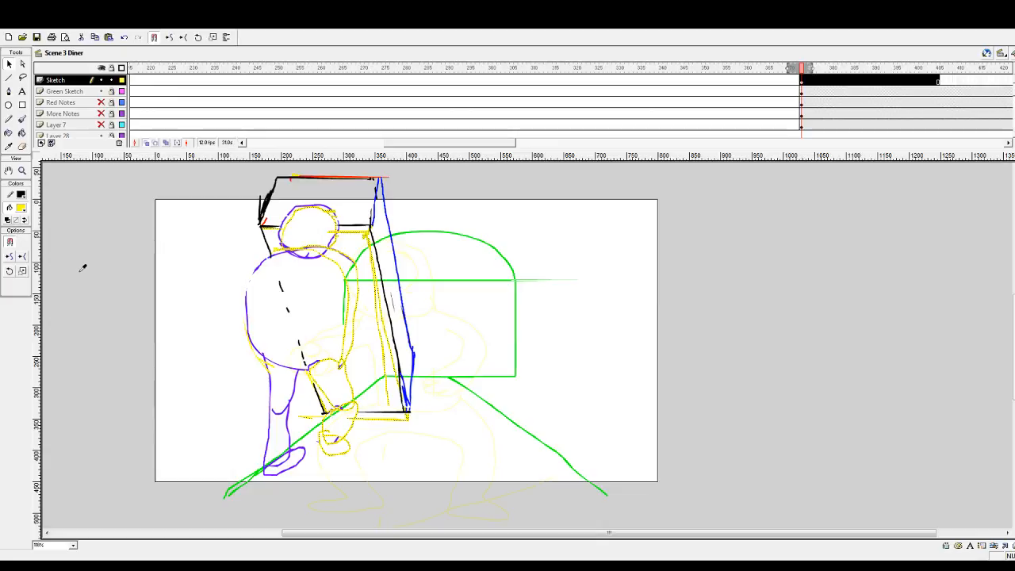
pyautogui.click(18, 264)
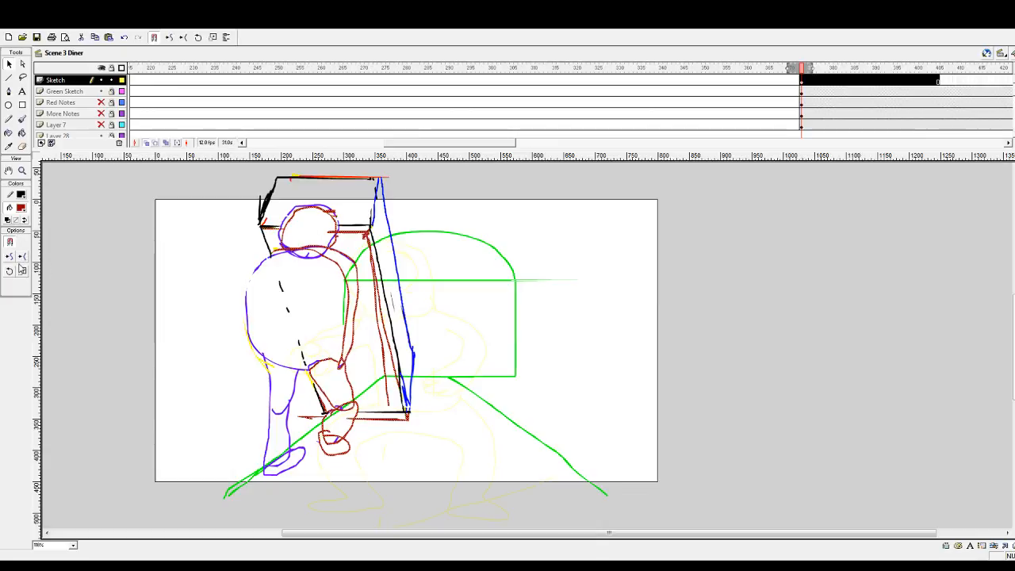
# - Erase the dark red inner box lines, the black base line and the blue overshoot at the box's outer right corner
pyautogui.click(211, 260)
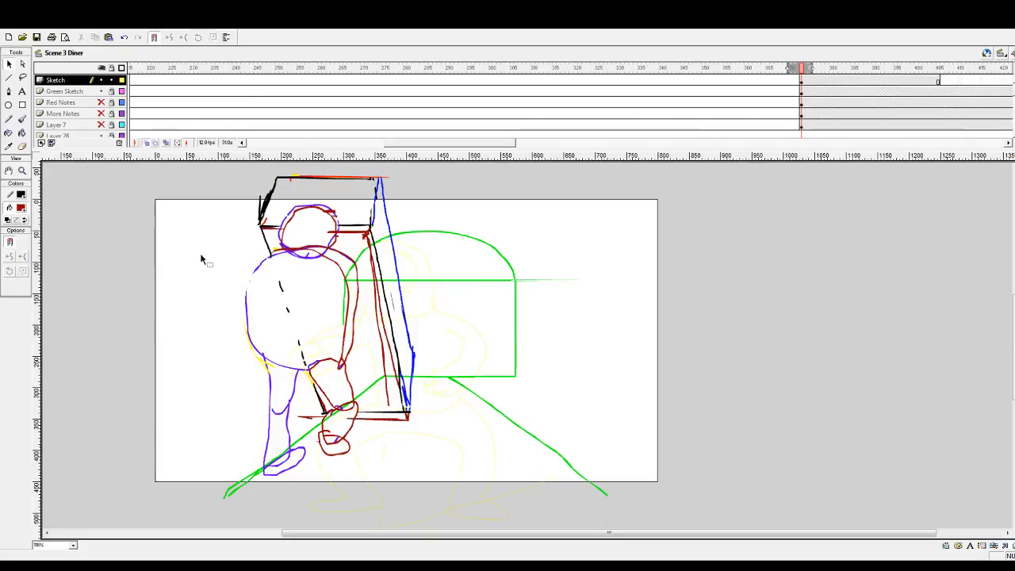
pyautogui.click(22, 147)
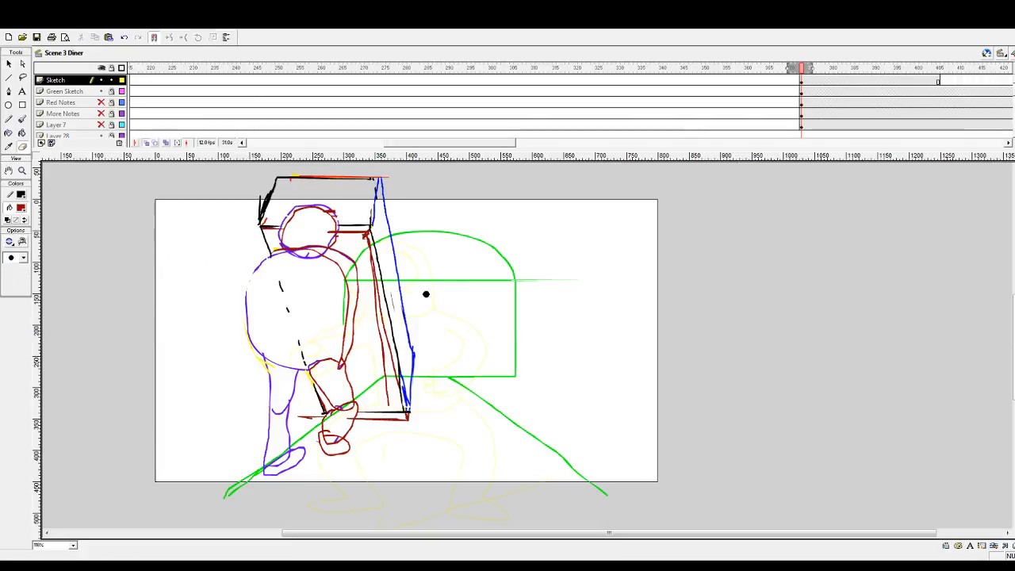
pyautogui.moveTo(366, 230)
pyautogui.mouseDown()
pyautogui.moveTo(401, 400)
pyautogui.moveTo(388, 368)
pyautogui.moveTo(389, 392)
pyautogui.moveTo(377, 317)
pyautogui.moveTo(356, 281)
pyautogui.mouseUp()
pyautogui.moveTo(339, 232)
pyautogui.mouseDown()
pyautogui.moveTo(364, 233)
pyautogui.moveTo(367, 243)
pyautogui.mouseUp()
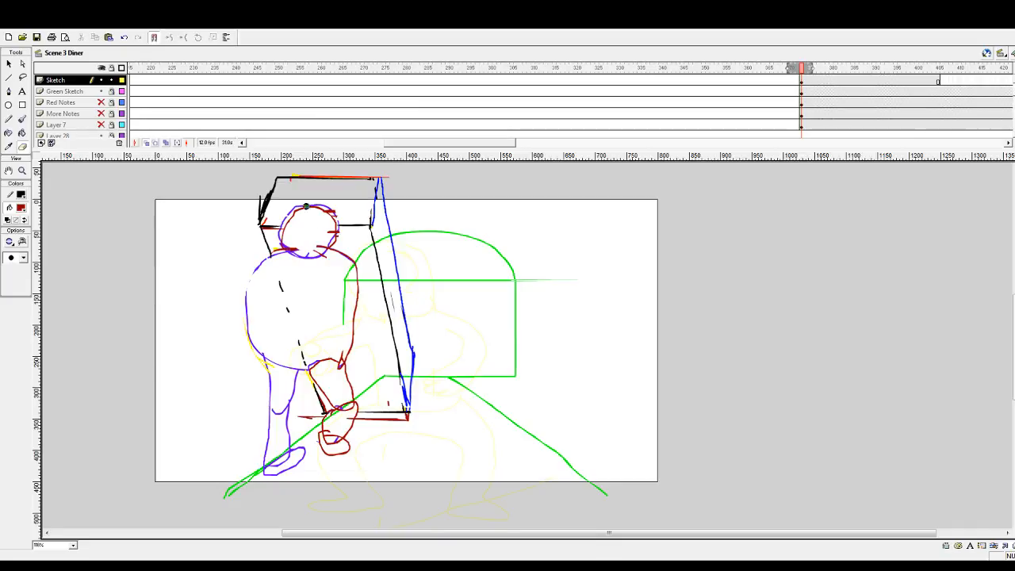
pyautogui.moveTo(414, 346); pyautogui.dragTo(414, 394)
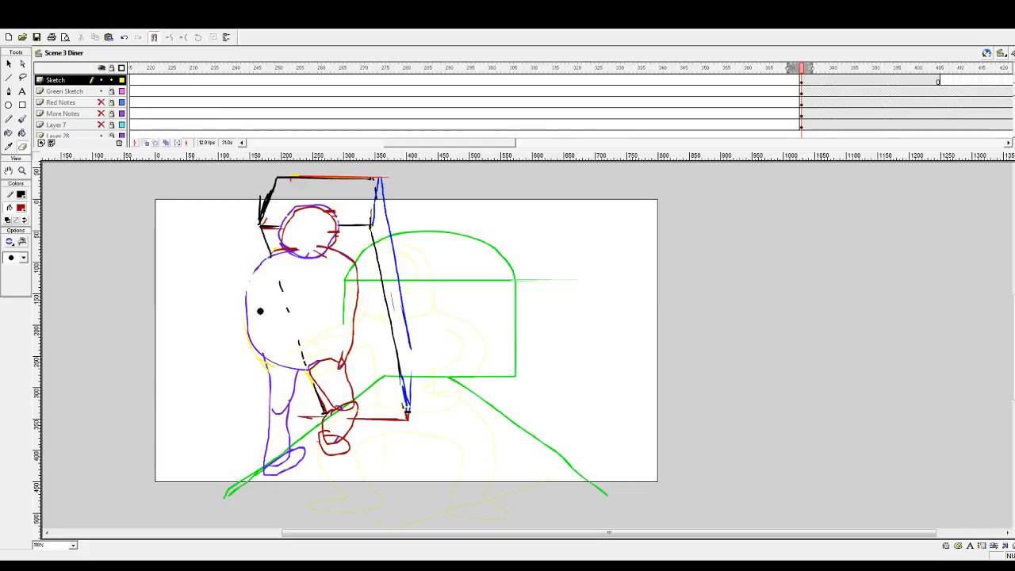
# - Brush the box's front left edge and base in green, and erase the dark red base line beneath it
pyautogui.click(23, 118)
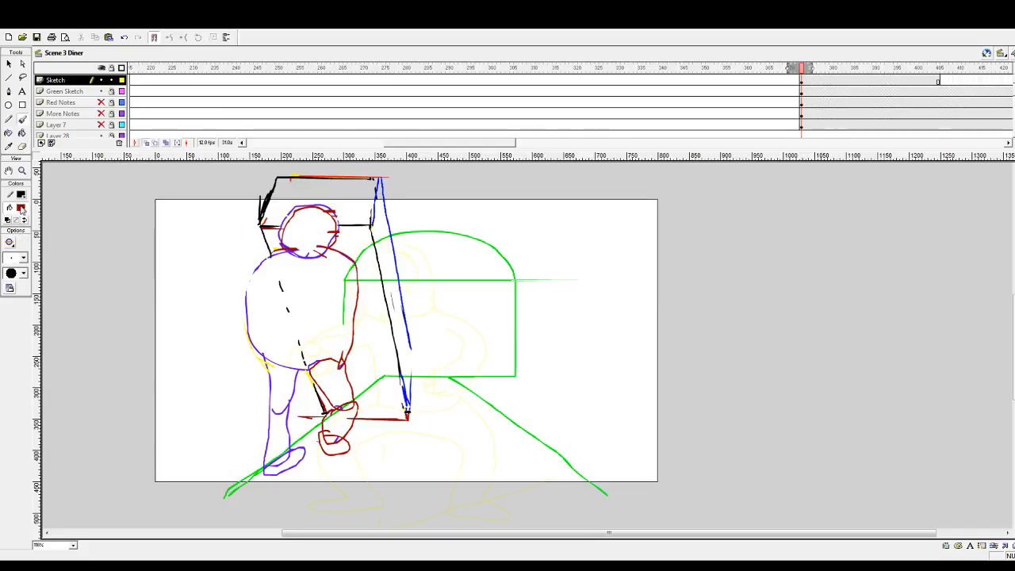
pyautogui.click(80, 230)
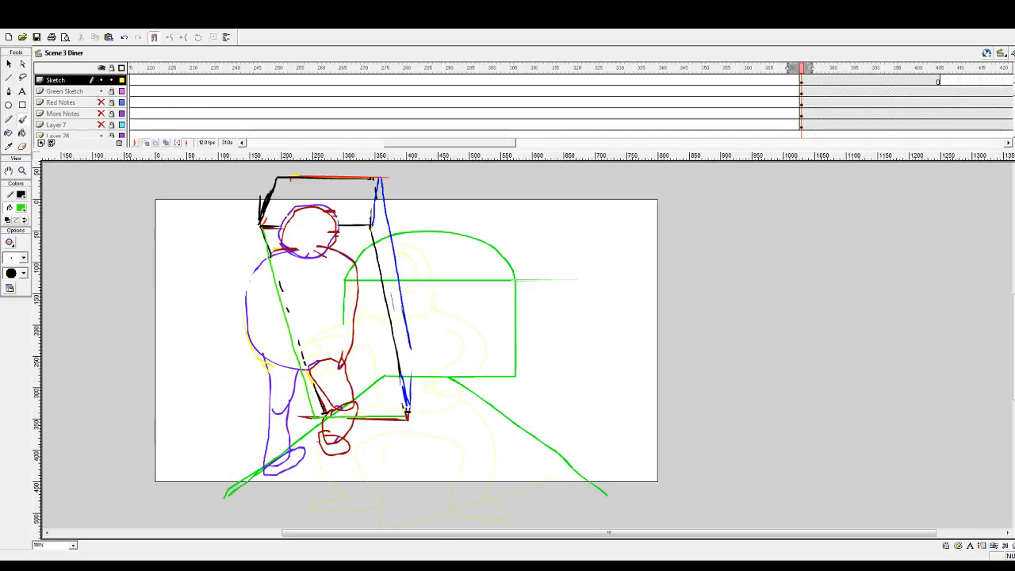
pyautogui.moveTo(27, 158); pyautogui.dragTo(27, 161)
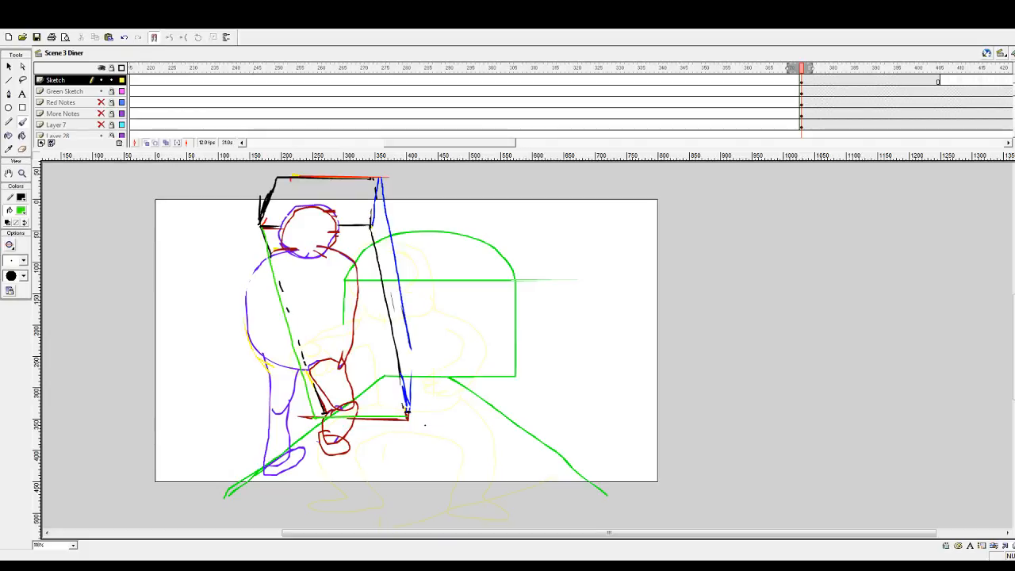
pyautogui.press('e')
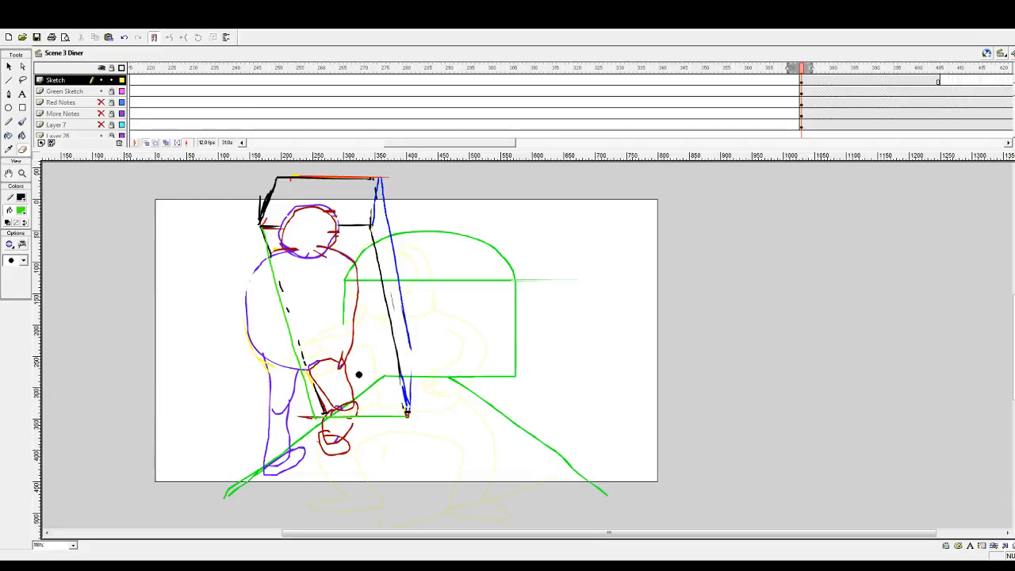
# - Brush a green inset panel outline on the box's front face behind the head and a narrow one on its side face
pyautogui.click(21, 121)
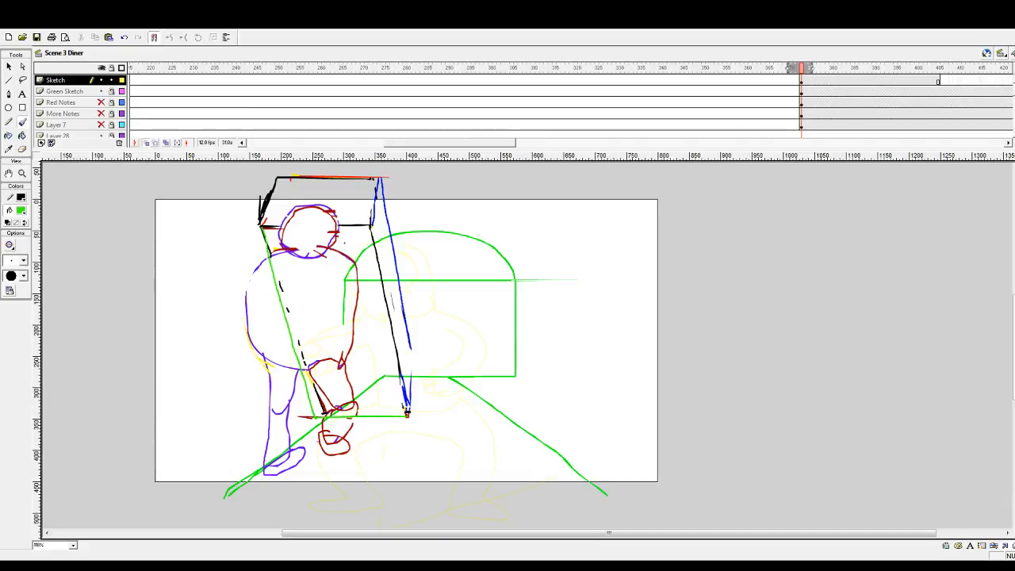
pyautogui.moveTo(336, 235)
pyautogui.mouseDown()
pyautogui.moveTo(369, 235)
pyautogui.moveTo(376, 295)
pyautogui.mouseUp()
pyautogui.hotkey('ctrl', 'z')
pyautogui.hotkey('ctrl', 'z')
pyautogui.hotkey('ctrl', 'y')
pyautogui.moveTo(364, 236); pyautogui.dragTo(376, 295)
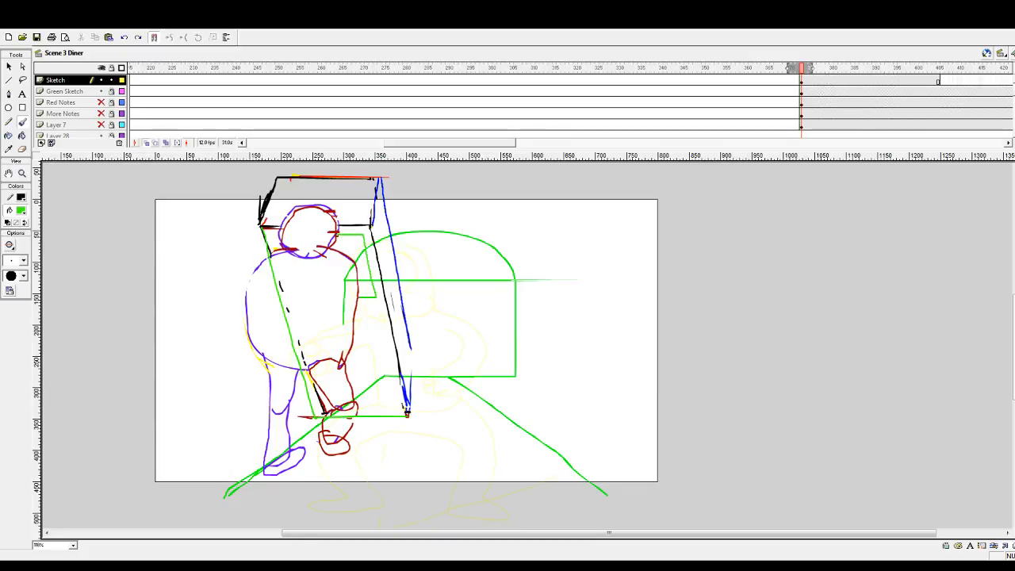
pyautogui.moveTo(278, 233); pyautogui.dragTo(276, 250)
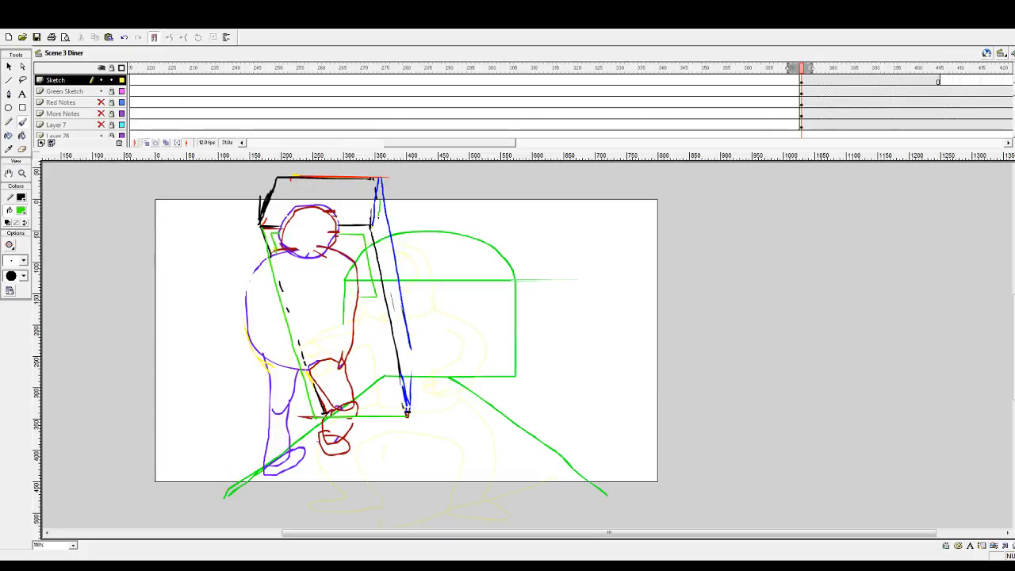
pyautogui.moveTo(375, 228); pyautogui.dragTo(388, 271)
pyautogui.moveTo(380, 202); pyautogui.dragTo(393, 261)
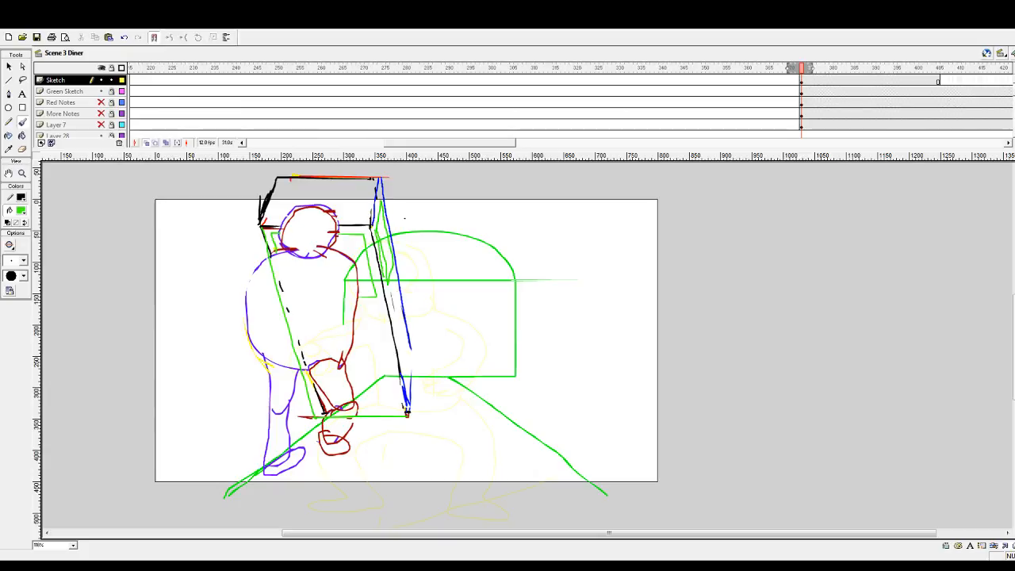
# - Extend the box's top face upward in green and carry its outer right edge down to the base
pyautogui.scroll(2, 406, 352)
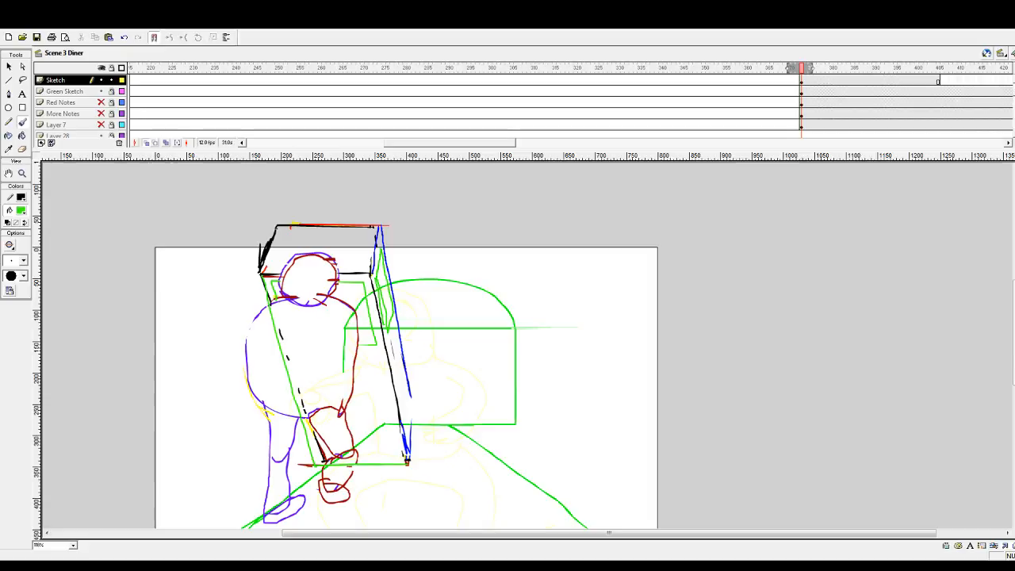
pyautogui.moveTo(277, 228)
pyautogui.mouseDown()
pyautogui.moveTo(284, 211)
pyautogui.moveTo(387, 210)
pyautogui.mouseUp()
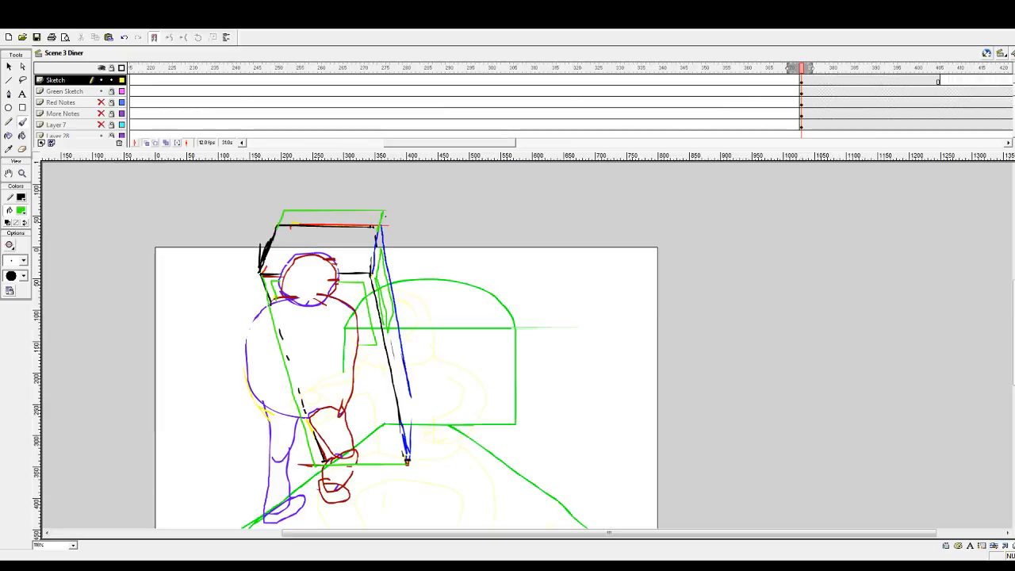
pyautogui.moveTo(384, 212); pyautogui.dragTo(417, 393)
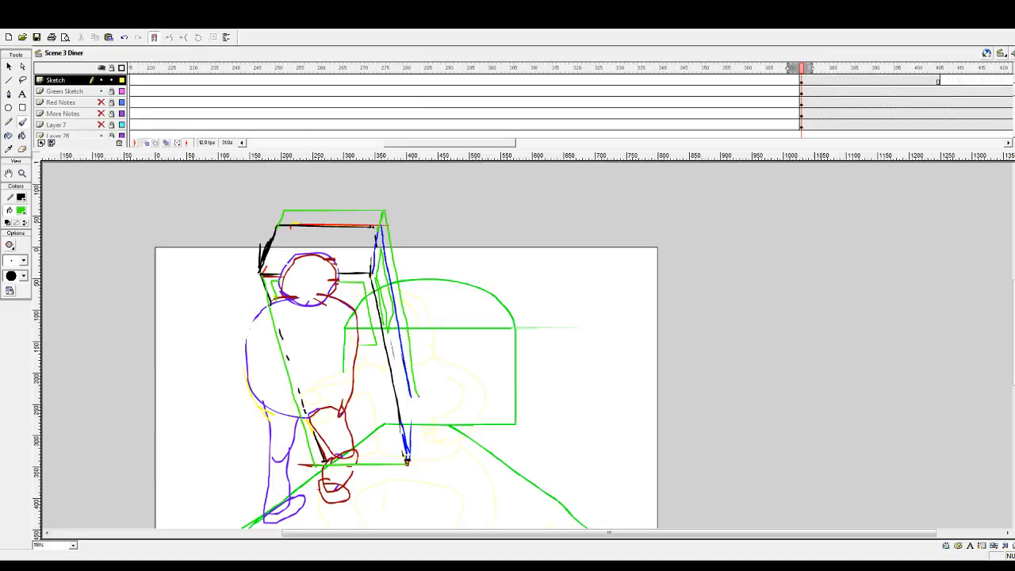
pyautogui.moveTo(409, 464)
pyautogui.mouseDown()
pyautogui.moveTo(417, 407)
pyautogui.moveTo(410, 458)
pyautogui.mouseUp()
pyautogui.hotkey('ctrl', 'z')
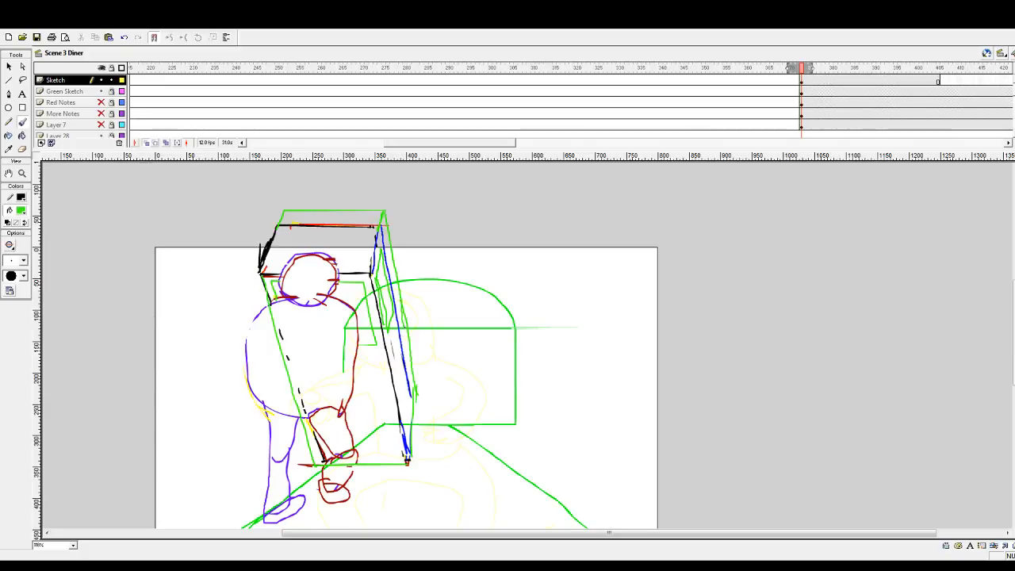
# - Erase a gap in the green right edge, then recolor the extended top lines black and remove the old blue outer edge
pyautogui.click(22, 149)
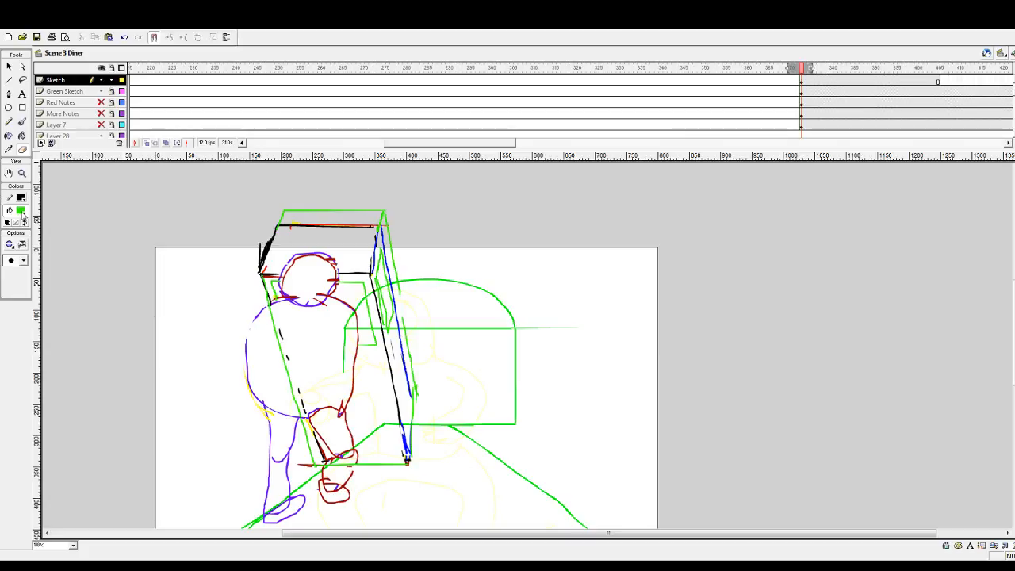
pyautogui.click(8, 66)
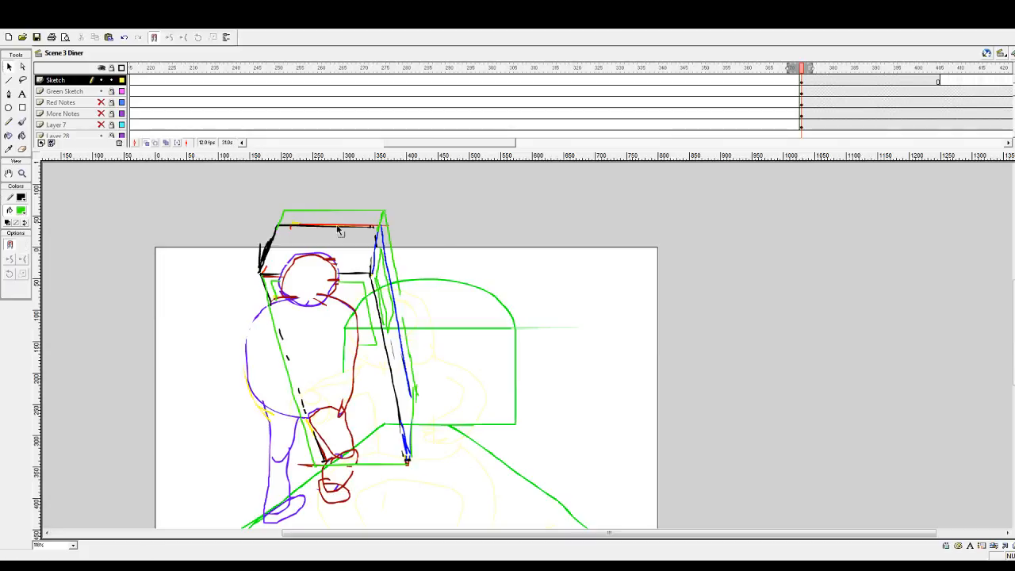
pyautogui.click(386, 223)
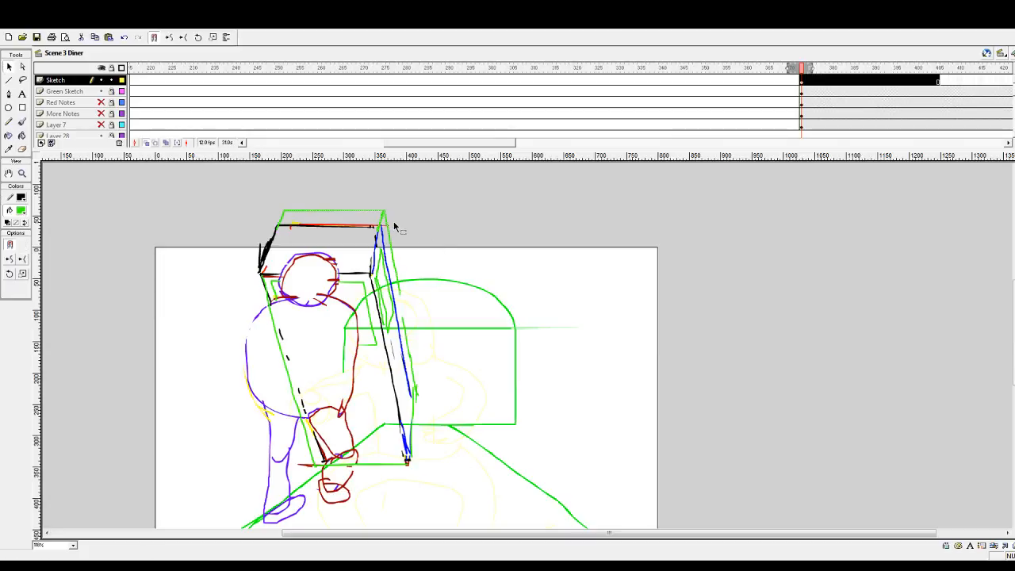
pyautogui.click(6, 223)
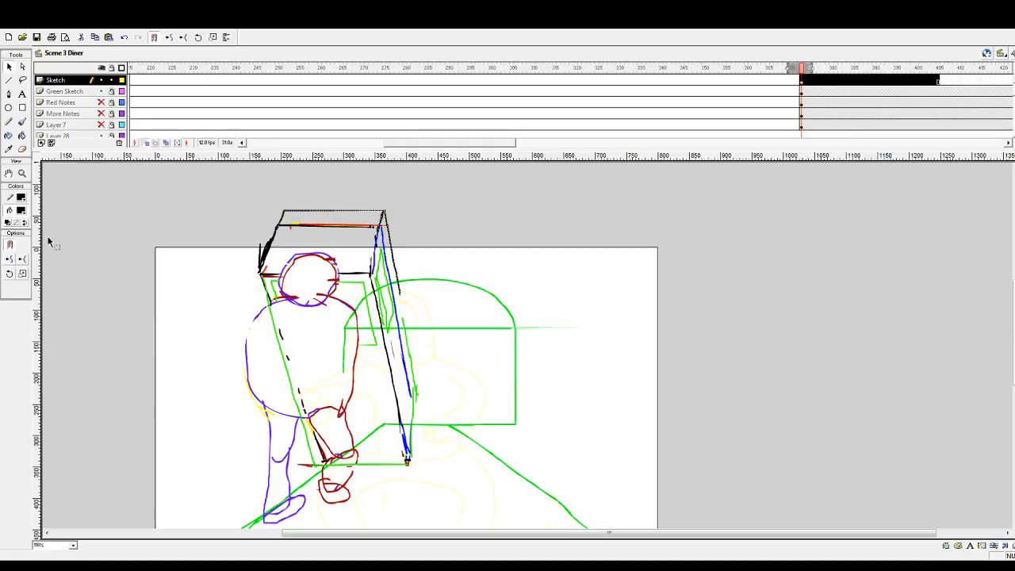
pyautogui.click(392, 276)
pyautogui.click(399, 282)
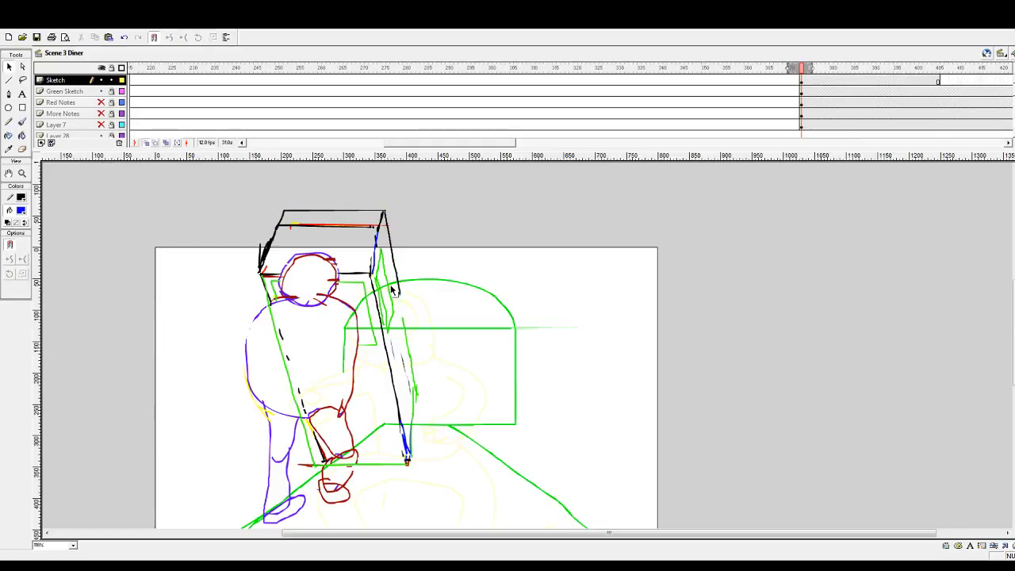
# - Brush a larger diamond-shaped panel in blue around the narrow green one on the box's side face
pyautogui.click(22, 121)
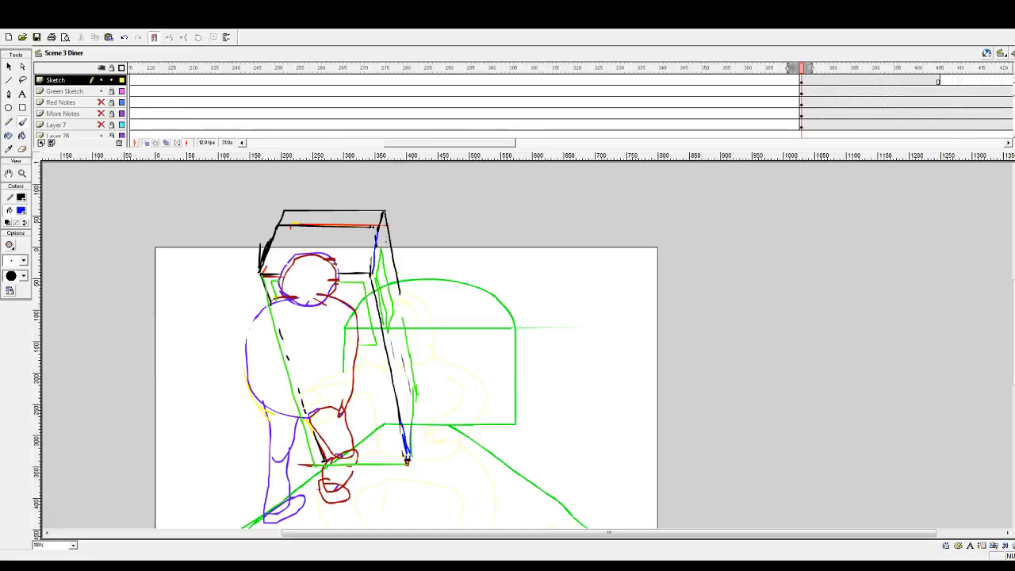
pyautogui.moveTo(382, 246); pyautogui.dragTo(375, 269)
pyautogui.moveTo(384, 228); pyautogui.dragTo(386, 254)
pyautogui.hotkey('ctrl', 'z')
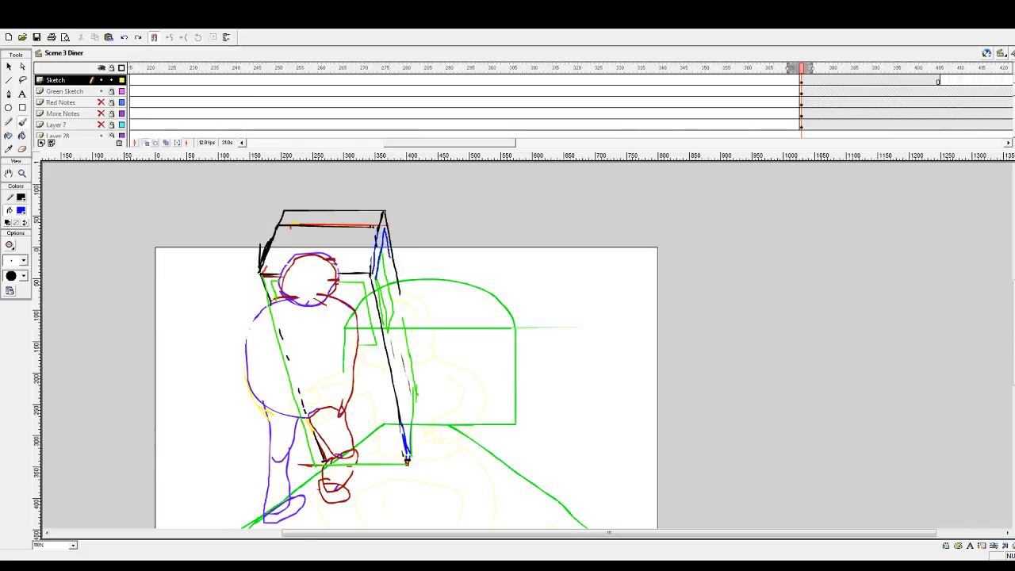
pyautogui.moveTo(389, 255); pyautogui.dragTo(394, 280)
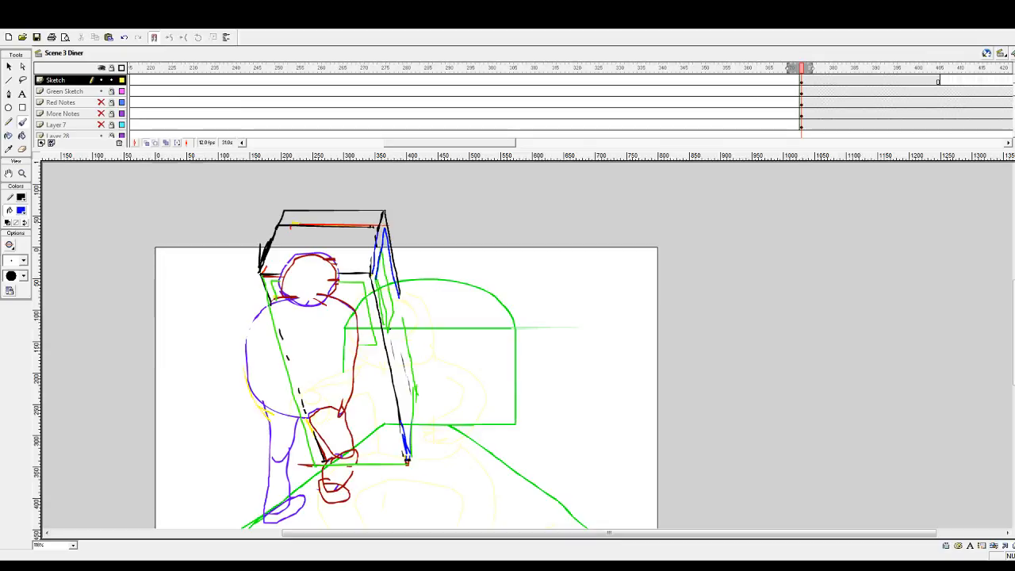
pyautogui.moveTo(390, 329); pyautogui.dragTo(399, 296)
pyautogui.hotkey('ctrl', 'z')
pyautogui.moveTo(389, 329); pyautogui.dragTo(377, 278)
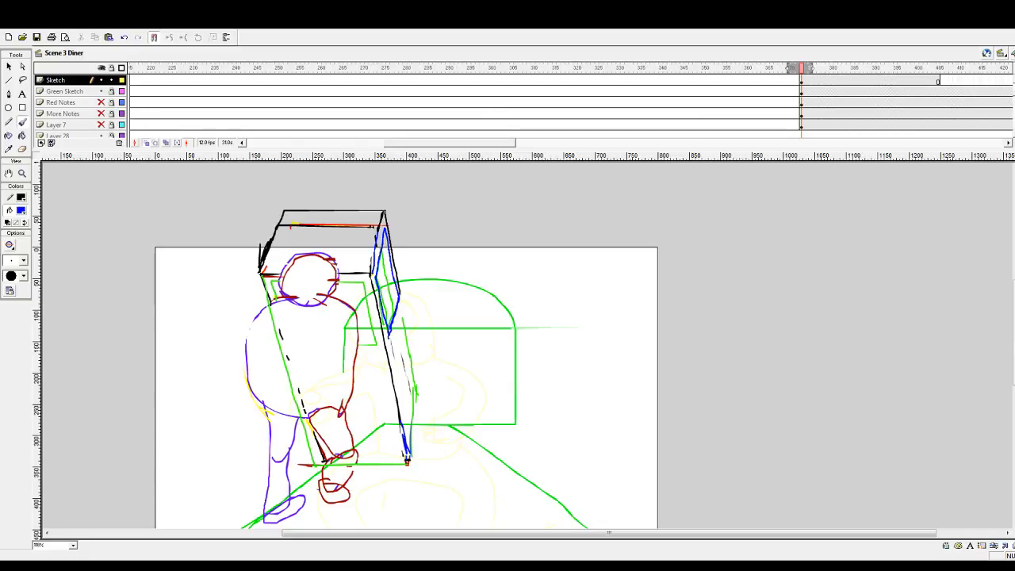
pyautogui.moveTo(388, 336); pyautogui.dragTo(392, 327)
# - Redraw the box's lower outer right edges in blue, from the side panel down to the base corner
pyautogui.moveTo(399, 287)
pyautogui.mouseDown()
pyautogui.moveTo(414, 439)
pyautogui.moveTo(416, 381)
pyautogui.mouseUp()
pyautogui.hotkey('ctrl', 'z')
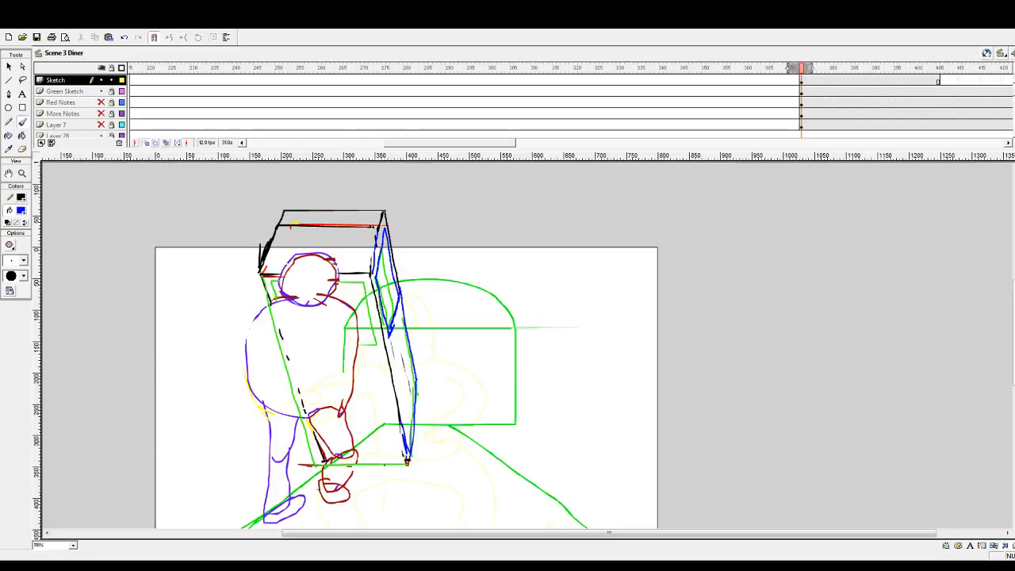
pyautogui.hotkey('ctrl', 'z')
# - Brush a blue hand truck over the box's front face, with a double-lined arched frame, an axle and two wheels
pyautogui.moveTo(359, 335); pyautogui.dragTo(385, 468)
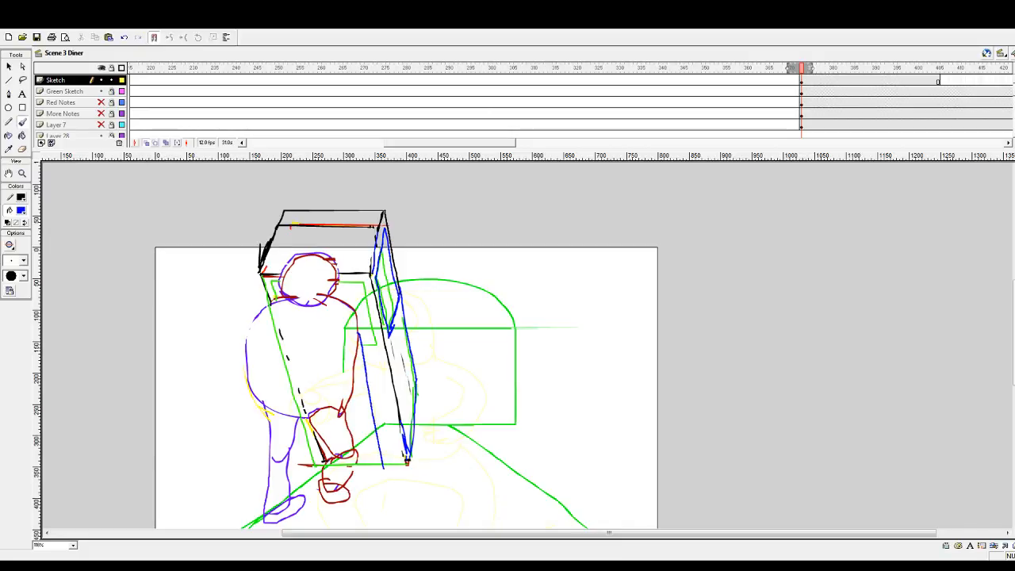
pyautogui.moveTo(356, 329)
pyautogui.mouseDown()
pyautogui.moveTo(308, 340)
pyautogui.moveTo(339, 459)
pyautogui.mouseUp()
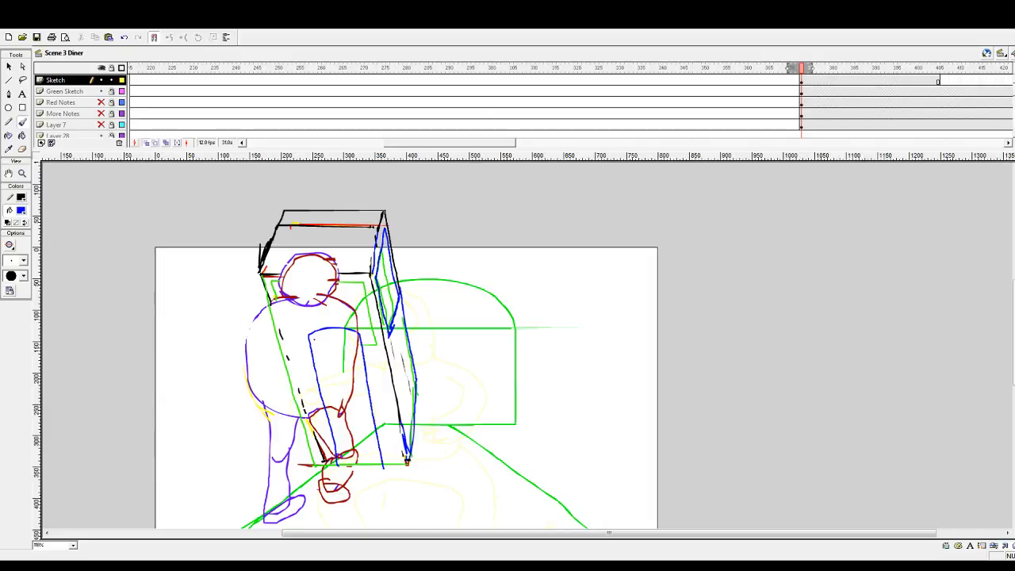
pyautogui.moveTo(312, 338)
pyautogui.mouseDown()
pyautogui.moveTo(354, 336)
pyautogui.moveTo(374, 452)
pyautogui.mouseUp()
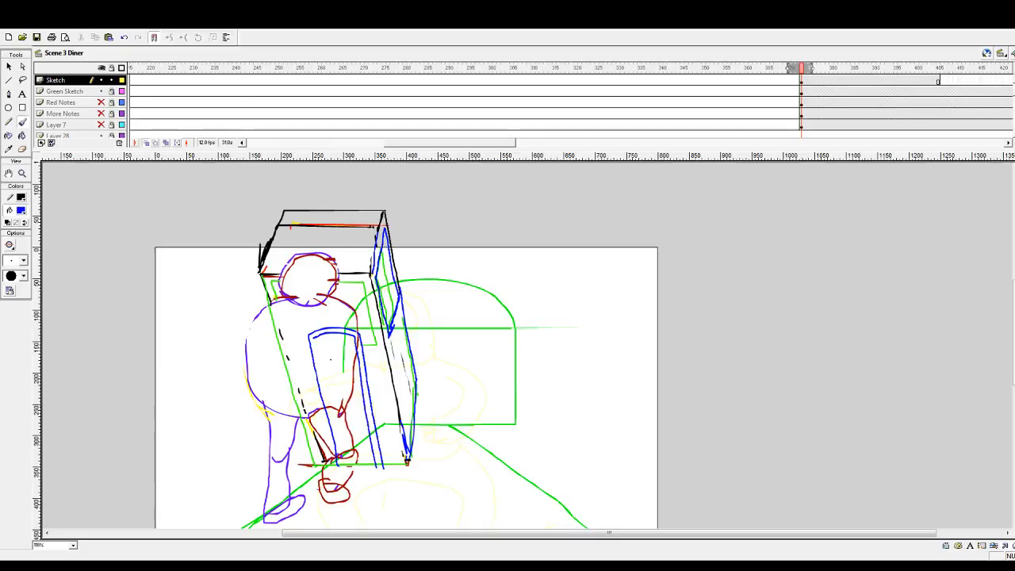
pyautogui.moveTo(314, 337); pyautogui.dragTo(342, 462)
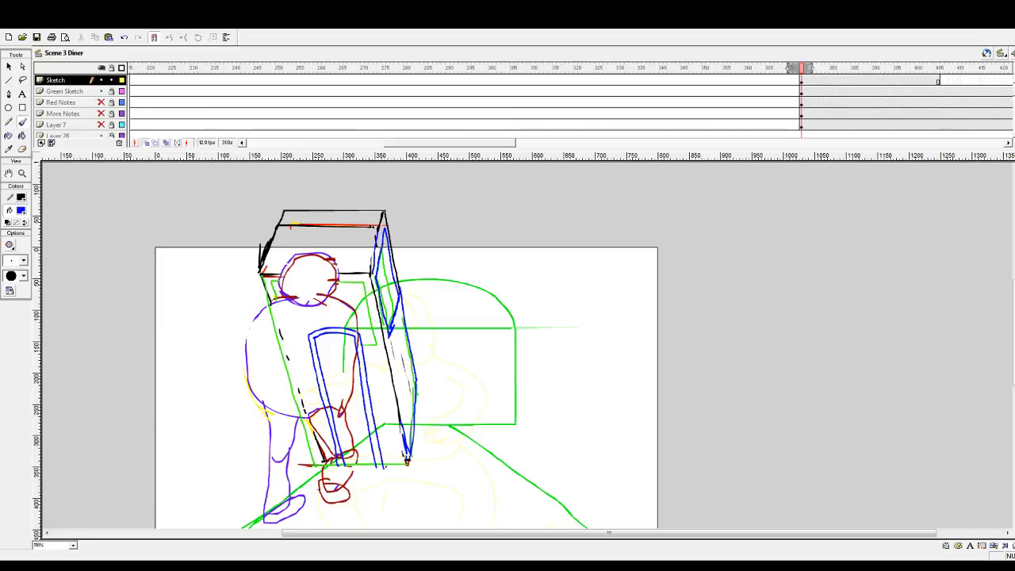
pyautogui.moveTo(393, 466)
pyautogui.mouseDown()
pyautogui.moveTo(394, 490)
pyautogui.moveTo(397, 466)
pyautogui.moveTo(386, 492)
pyautogui.moveTo(351, 477)
pyautogui.moveTo(369, 476)
pyautogui.moveTo(352, 479)
pyautogui.mouseUp()
pyautogui.hotkey('ctrl', 'z')
pyautogui.hotkey('ctrl', 'z')
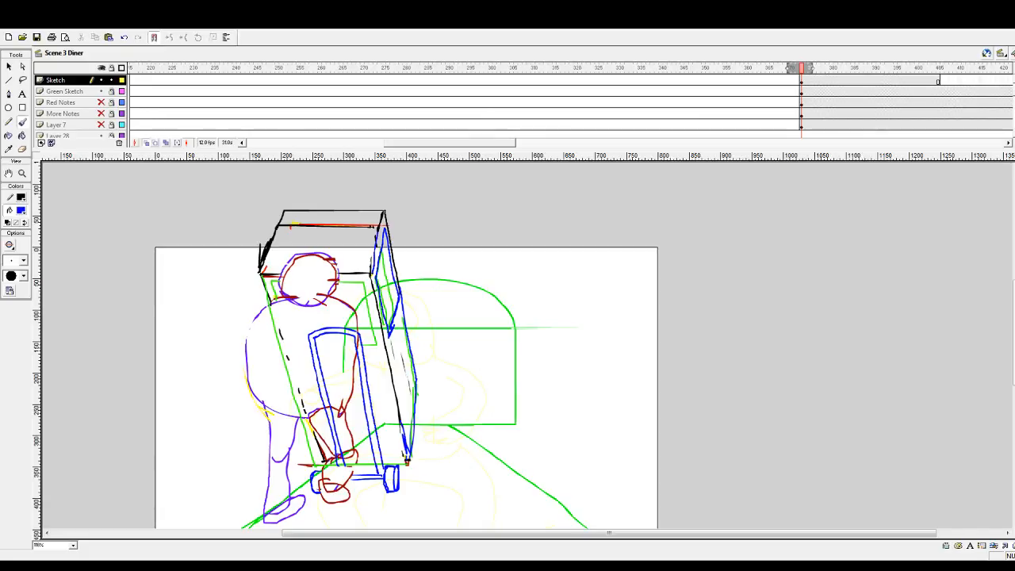
# - Insert a keyframe on the Sketch layer at frame 406 and show the diner background on Layer 7
pyautogui.click(22, 148)
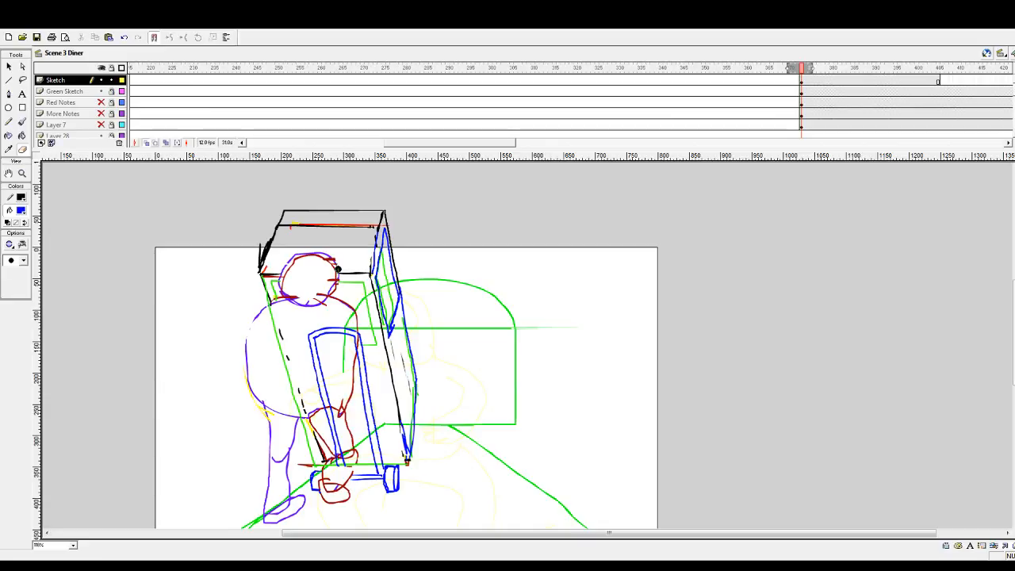
pyautogui.moveTo(412, 144); pyautogui.dragTo(446, 144)
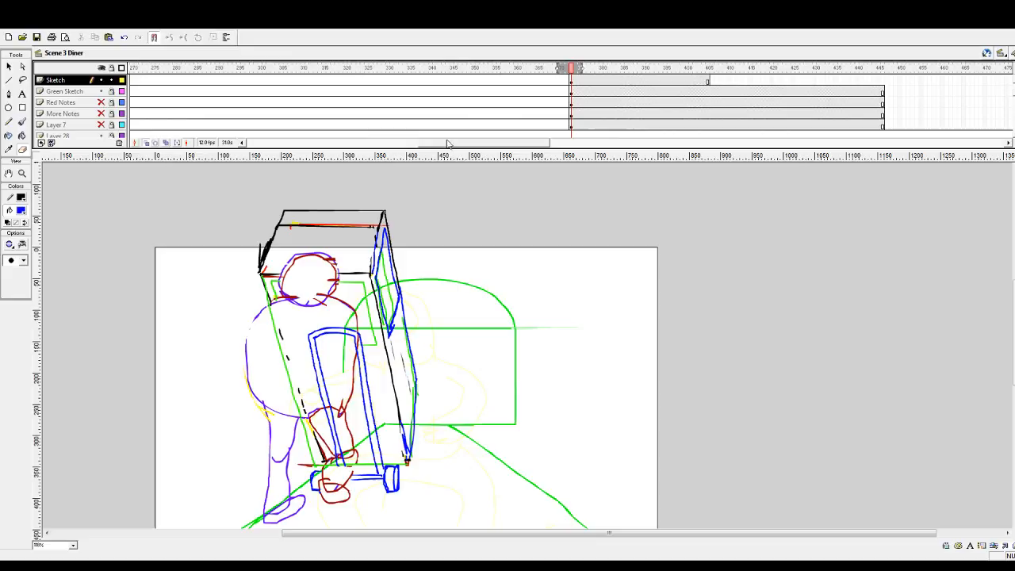
pyautogui.click(709, 81)
pyautogui.press('F6')
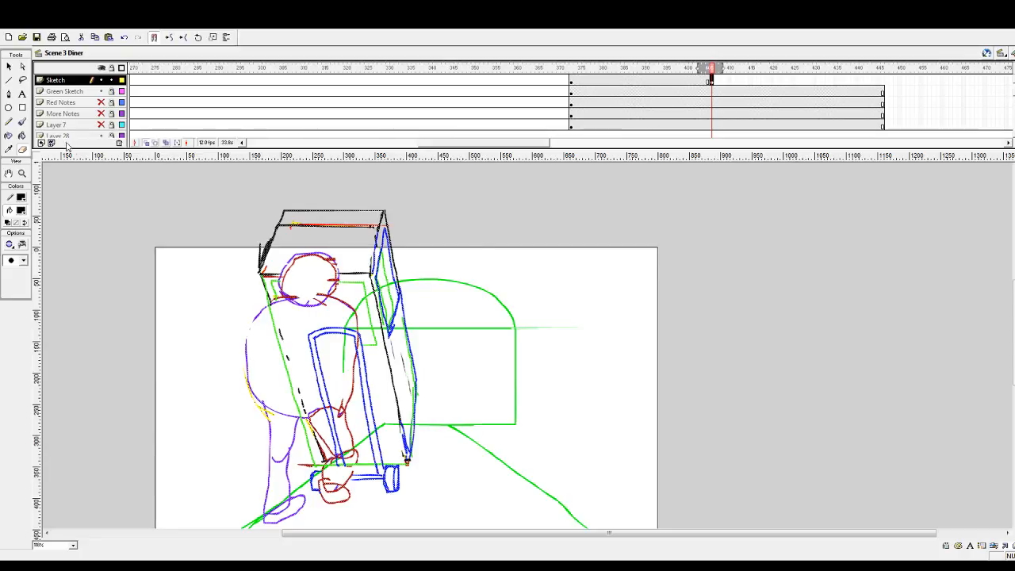
pyautogui.click(101, 125)
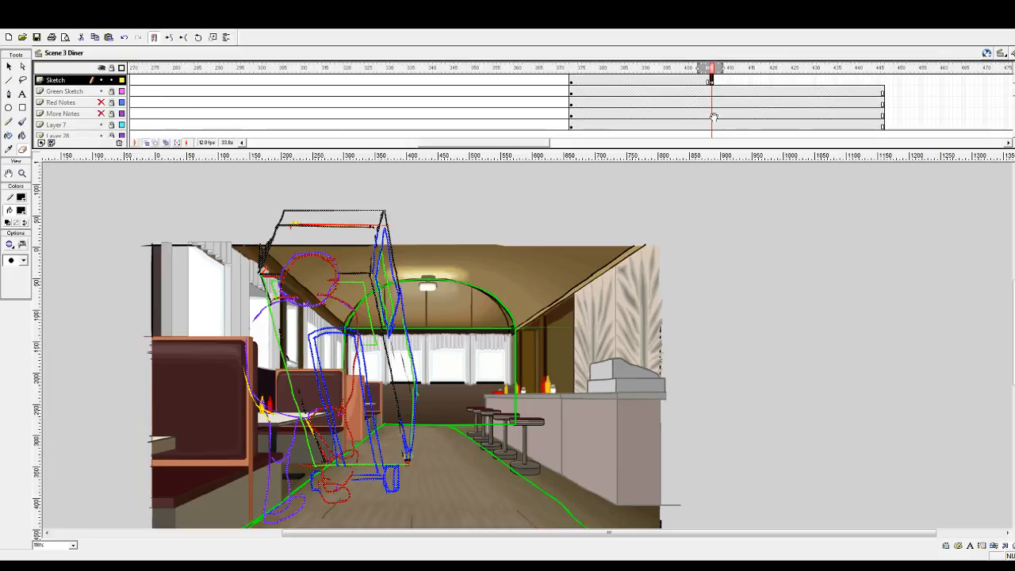
# - Clear the selection on the Sketch layer and hide the Green Sketch layer
pyautogui.click(8, 66)
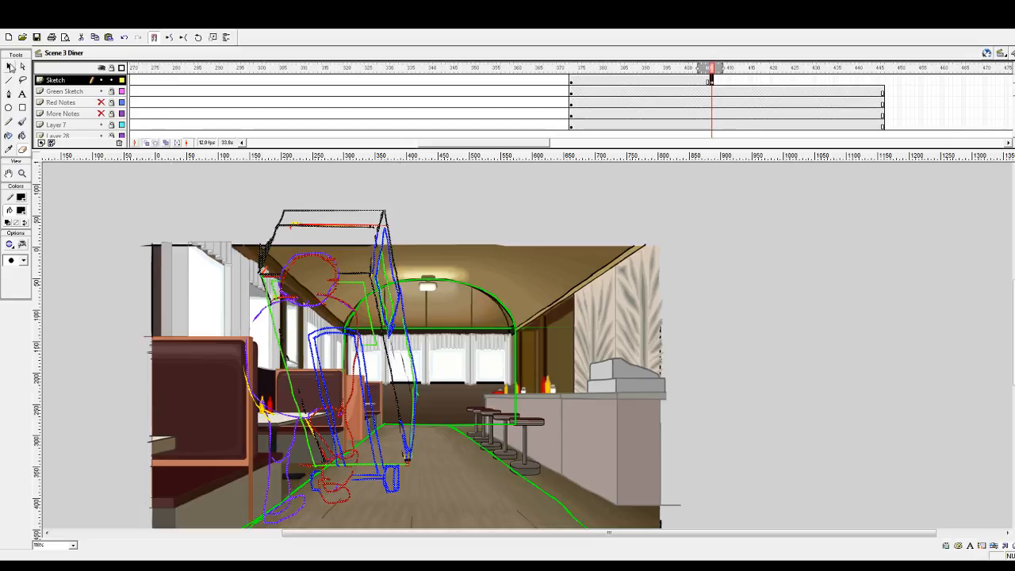
pyautogui.click(96, 183)
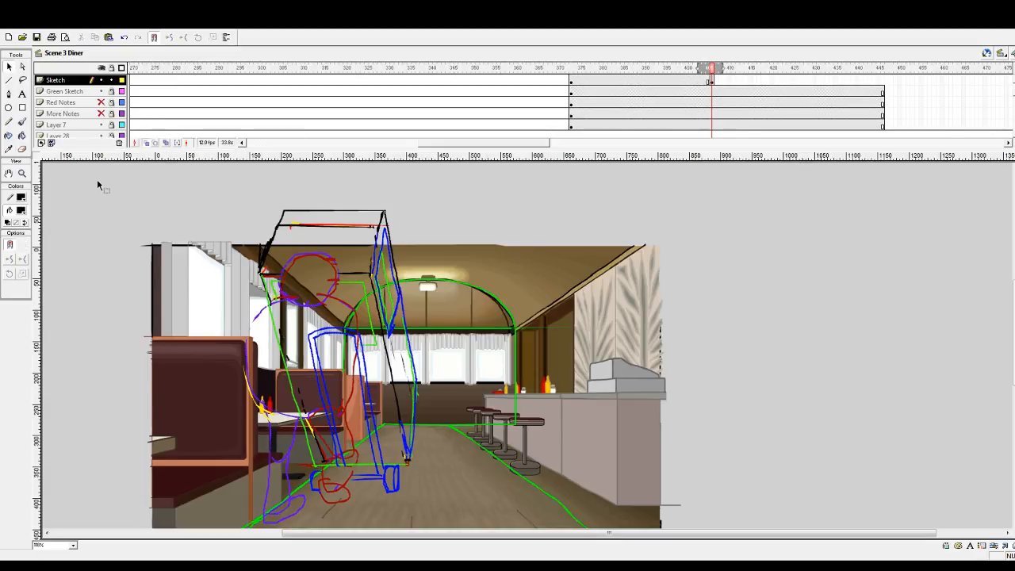
pyautogui.click(101, 91)
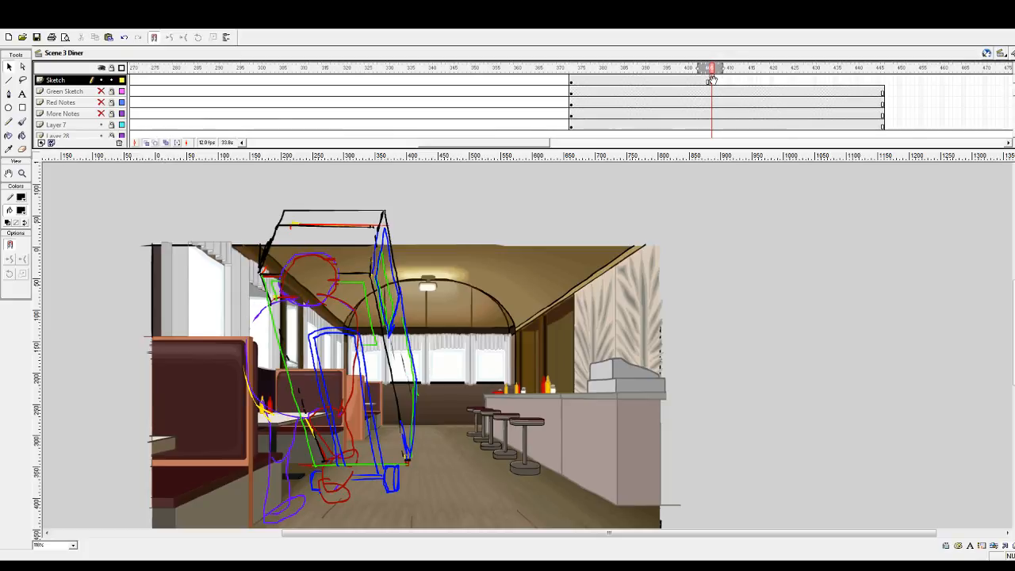
# - Erase the box outline around the character on the Sketch layer at frame 406
pyautogui.click(711, 80)
pyautogui.click(23, 149)
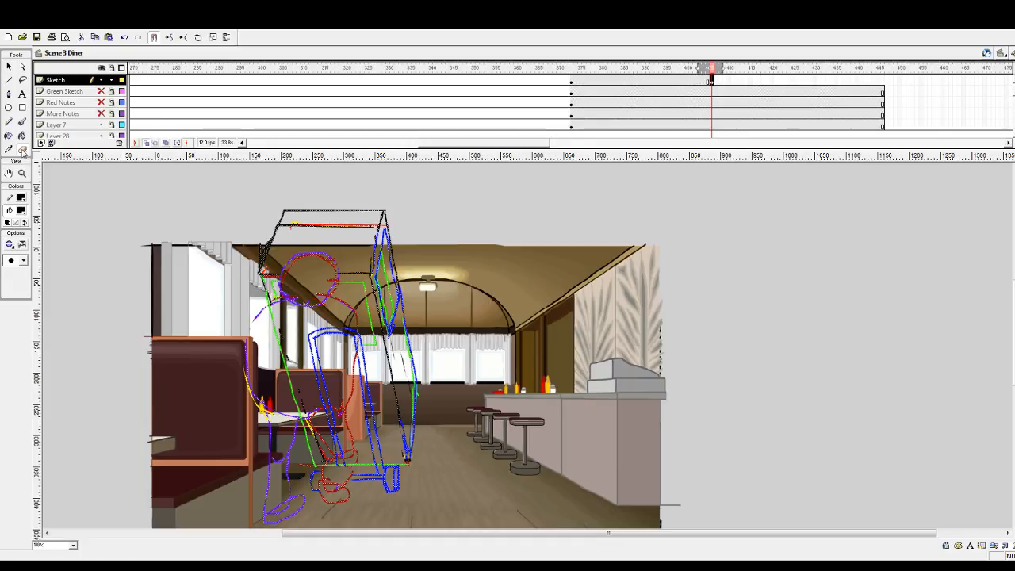
pyautogui.moveTo(274, 292)
pyautogui.mouseDown()
pyautogui.moveTo(267, 231)
pyautogui.moveTo(284, 210)
pyautogui.moveTo(352, 211)
pyautogui.moveTo(297, 236)
pyautogui.moveTo(257, 228)
pyautogui.moveTo(388, 223)
pyautogui.moveTo(367, 216)
pyautogui.moveTo(385, 243)
pyautogui.mouseUp()
pyautogui.moveTo(344, 270)
pyautogui.mouseDown()
pyautogui.moveTo(376, 284)
pyautogui.moveTo(382, 257)
pyautogui.moveTo(410, 348)
pyautogui.moveTo(390, 344)
pyautogui.moveTo(360, 310)
pyautogui.moveTo(355, 287)
pyautogui.moveTo(373, 313)
pyautogui.moveTo(385, 383)
pyautogui.moveTo(383, 351)
pyautogui.moveTo(394, 376)
pyautogui.moveTo(411, 465)
pyautogui.moveTo(357, 482)
pyautogui.moveTo(401, 458)
pyautogui.moveTo(399, 494)
pyautogui.moveTo(384, 474)
pyautogui.mouseUp()
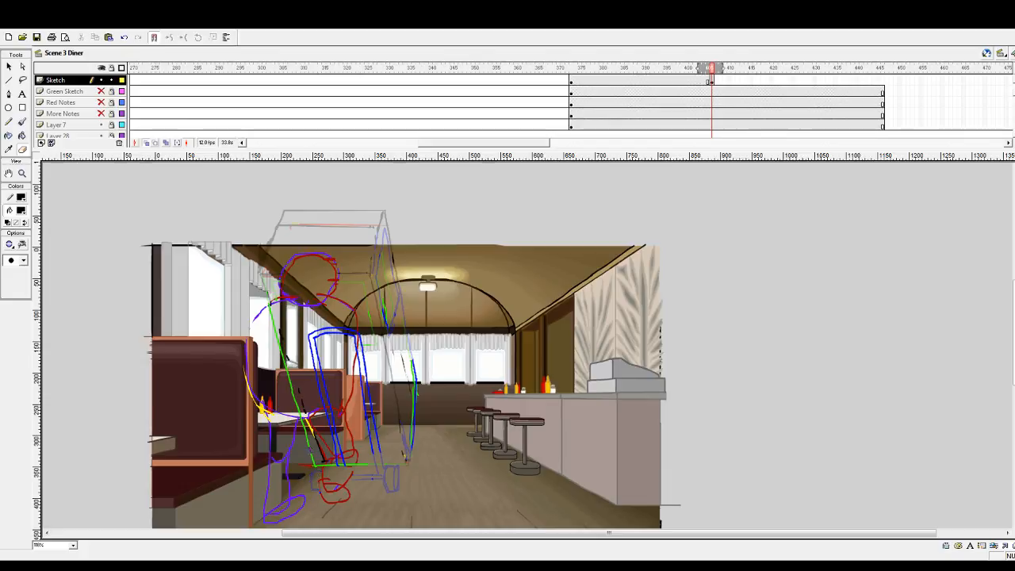
pyautogui.moveTo(271, 312); pyautogui.dragTo(323, 466)
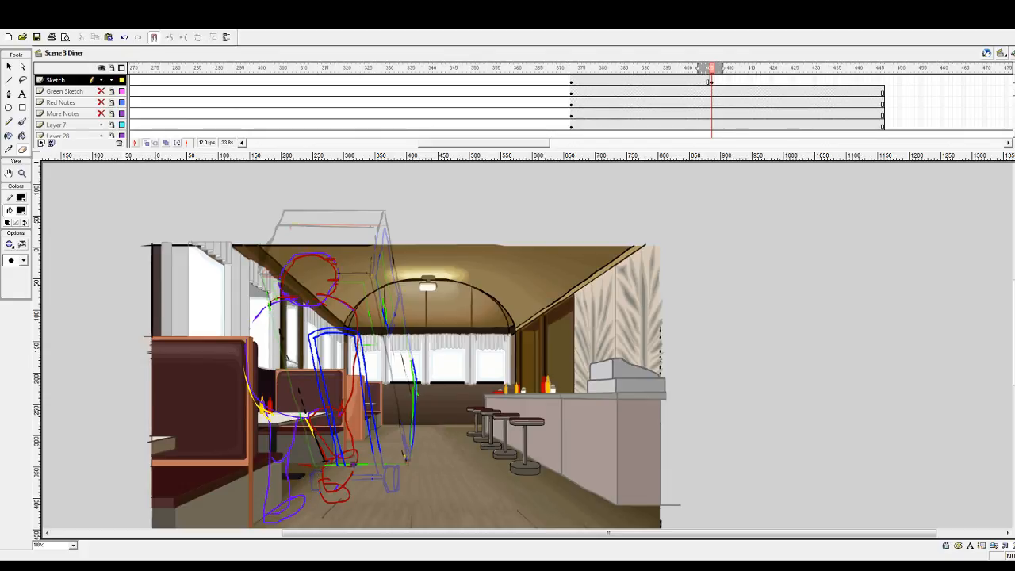
# - Delete the hand truck and the leftover box line fragments from frame 406, keeping only the character
pyautogui.press('v')
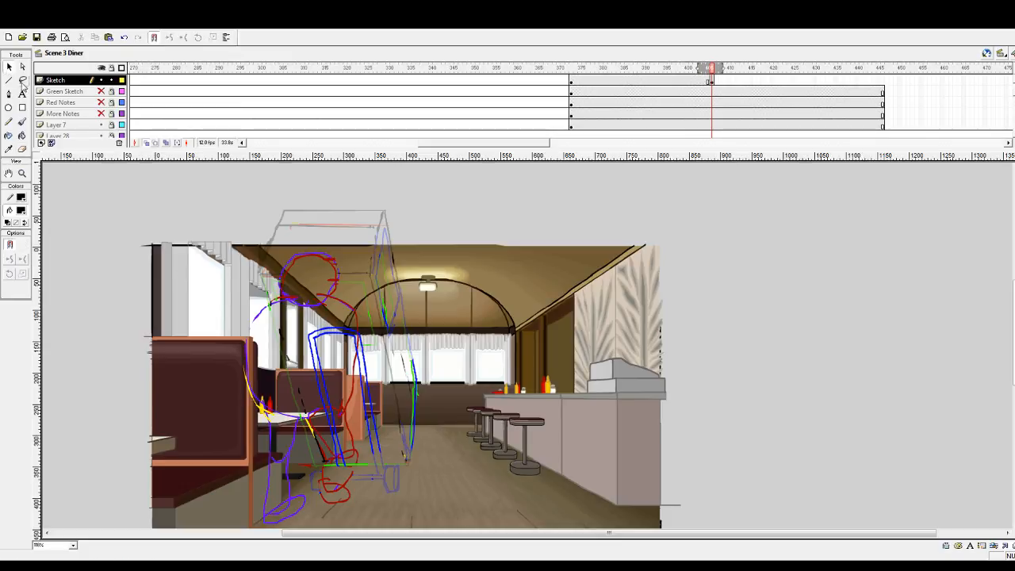
pyautogui.press('Delete')
pyautogui.click(319, 343)
pyautogui.press('Delete')
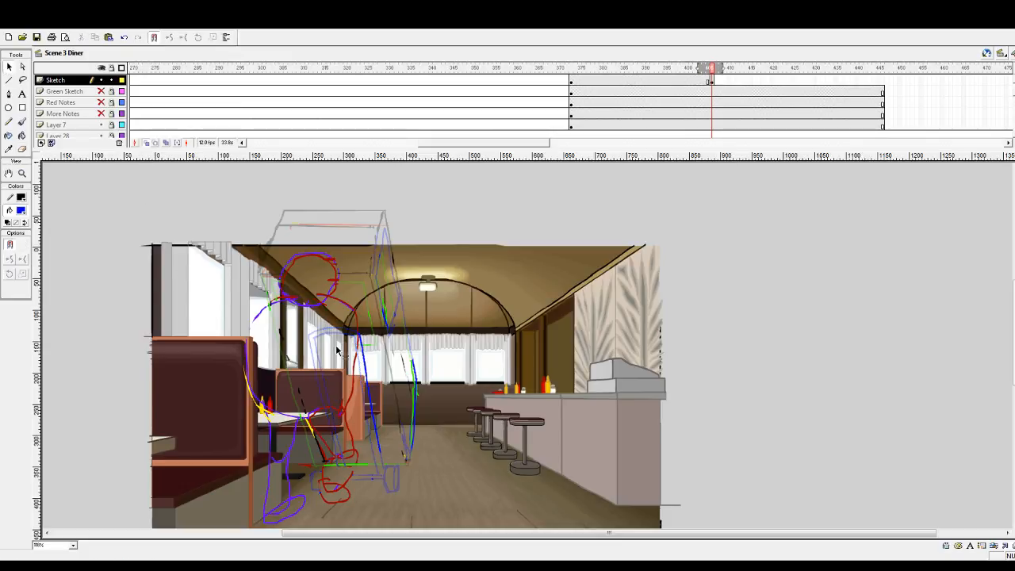
pyautogui.click(386, 321)
pyautogui.moveTo(388, 321)
pyautogui.mouseDown()
pyautogui.moveTo(405, 309)
pyautogui.moveTo(411, 277)
pyautogui.moveTo(424, 295)
pyautogui.moveTo(406, 301)
pyautogui.moveTo(410, 363)
pyautogui.moveTo(446, 478)
pyautogui.mouseUp()
pyautogui.press('Delete')
pyautogui.click(363, 354)
pyautogui.press('Delete')
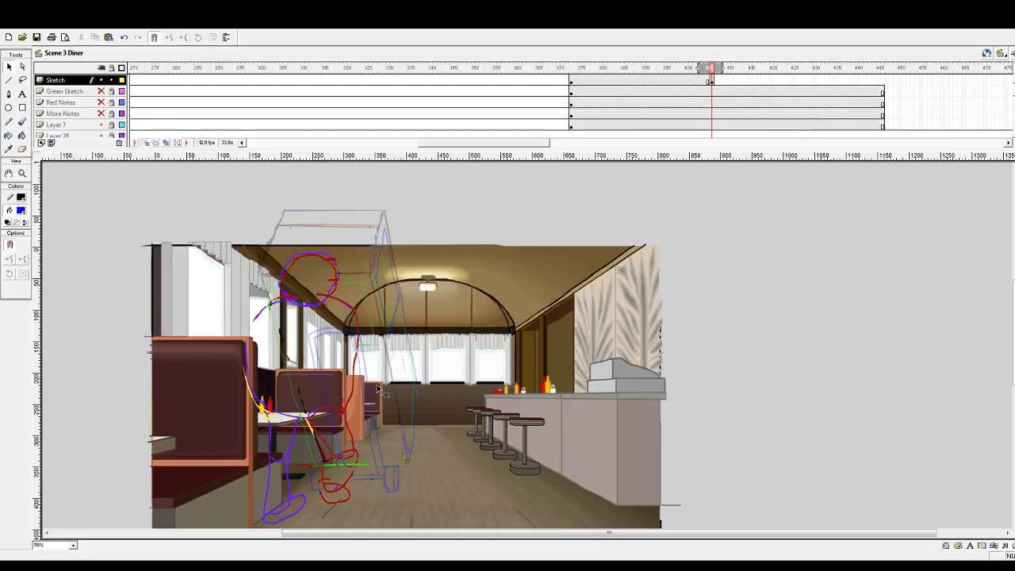
pyautogui.moveTo(379, 385); pyautogui.dragTo(419, 487)
pyautogui.click(362, 464)
pyautogui.press('Delete')
# - Recolor the whole character sketch at frame 406 red and enlarge it up and to the left with Free Transform
pyautogui.click(711, 82)
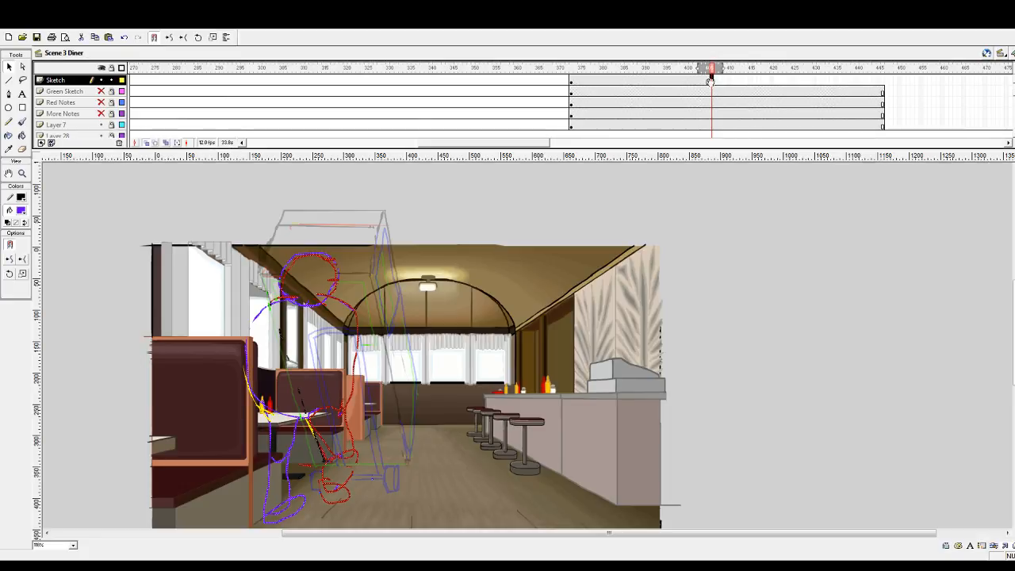
pyautogui.click(83, 264)
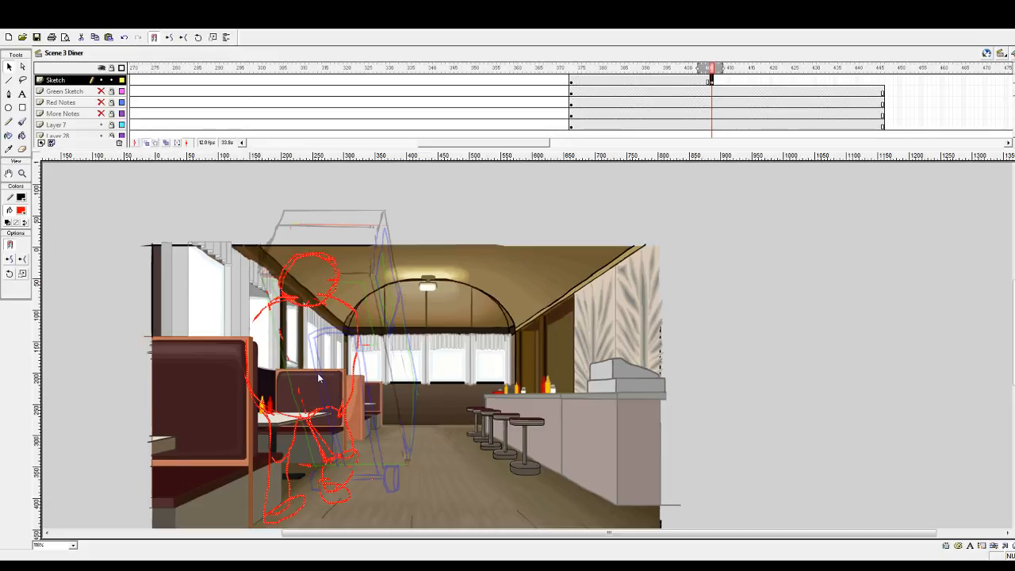
pyautogui.press('q')
pyautogui.moveTo(244, 253)
pyautogui.mouseDown()
pyautogui.moveTo(214, 217)
pyautogui.moveTo(224, 215)
pyautogui.mouseUp()
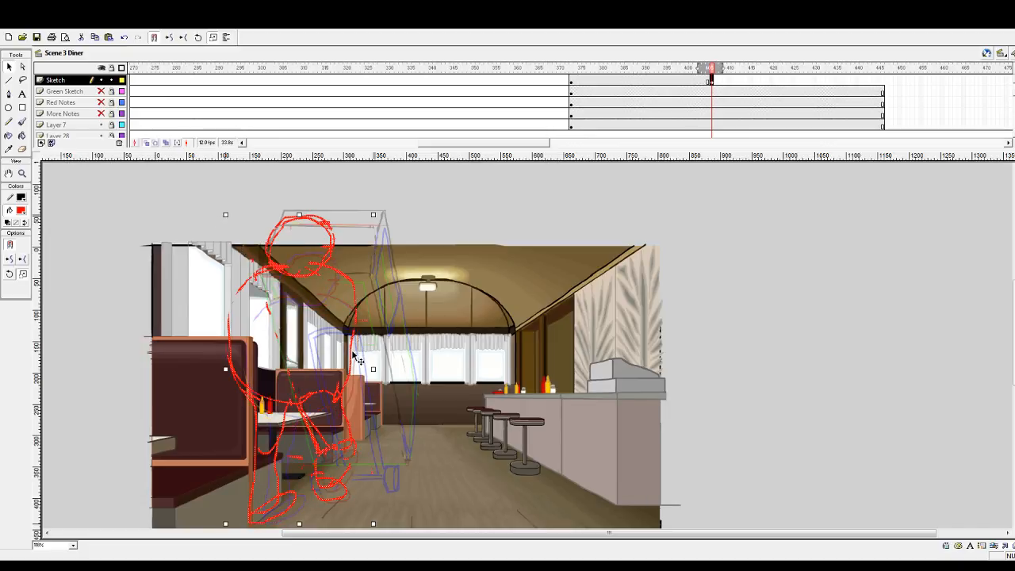
# - Move the enlarged character slightly down and right so its lower foot reaches the stage's bottom edge
pyautogui.scroll(-2, 293, 358)
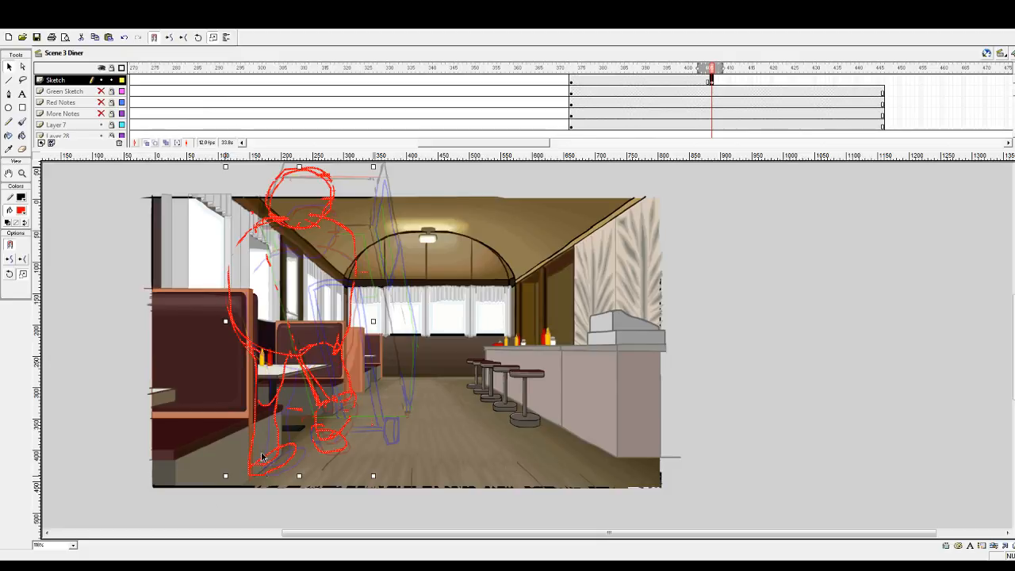
pyautogui.moveTo(304, 364); pyautogui.dragTo(307, 371)
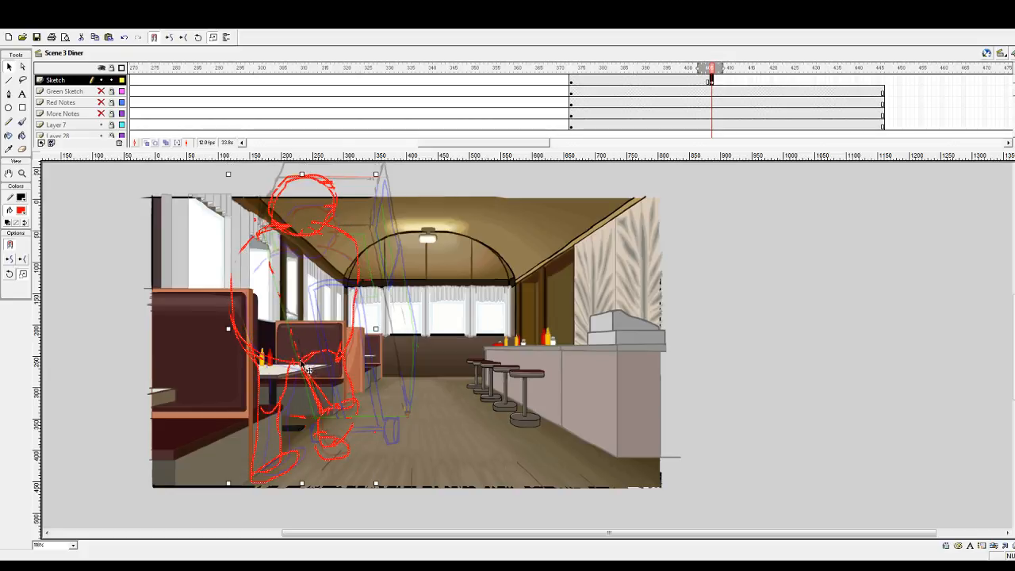
pyautogui.press('Down')
pyautogui.press('Down')
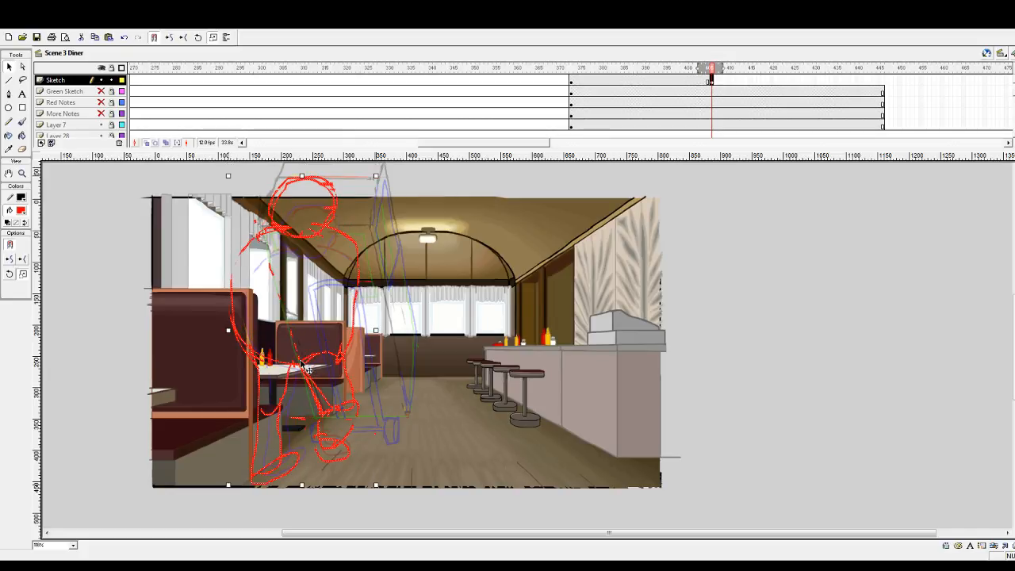
pyautogui.press('Down')
pyautogui.press('Down')
pyautogui.press('Down')
pyautogui.press('Down')
pyautogui.press('Down')
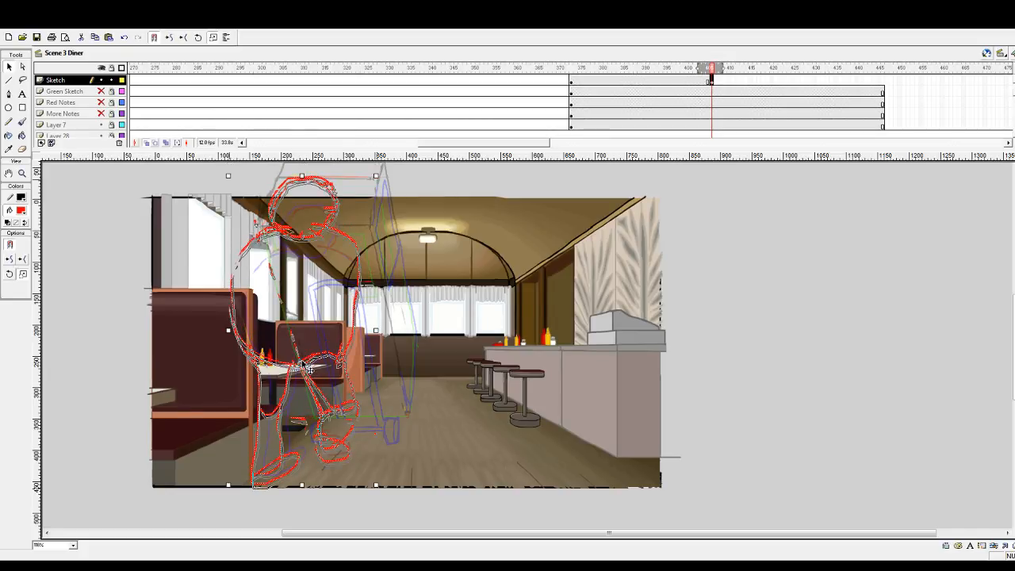
# - Brush a new left leg and foot in green over the character's red one, with the foot extending below the stage
pyautogui.click(320, 343)
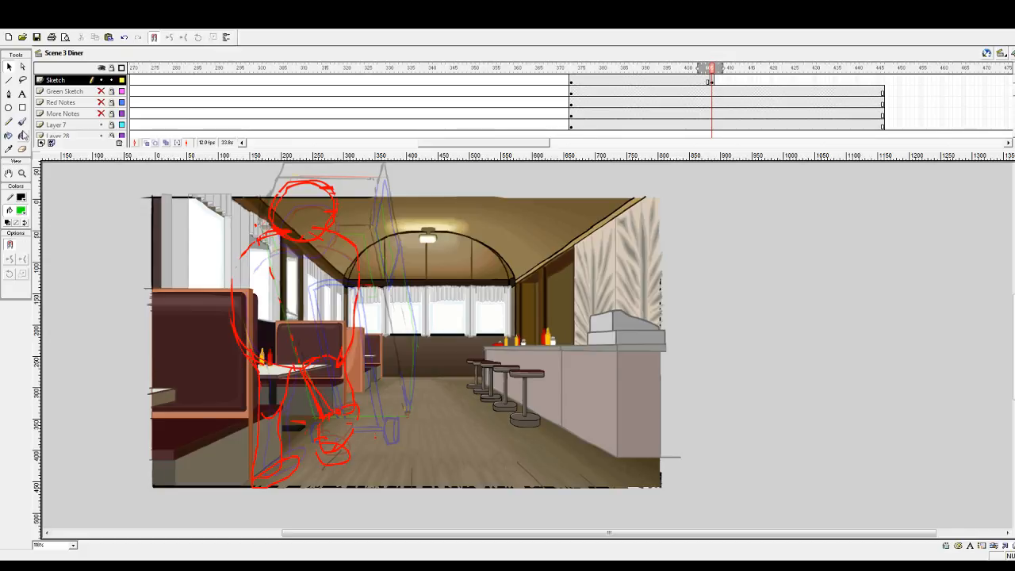
pyautogui.click(21, 121)
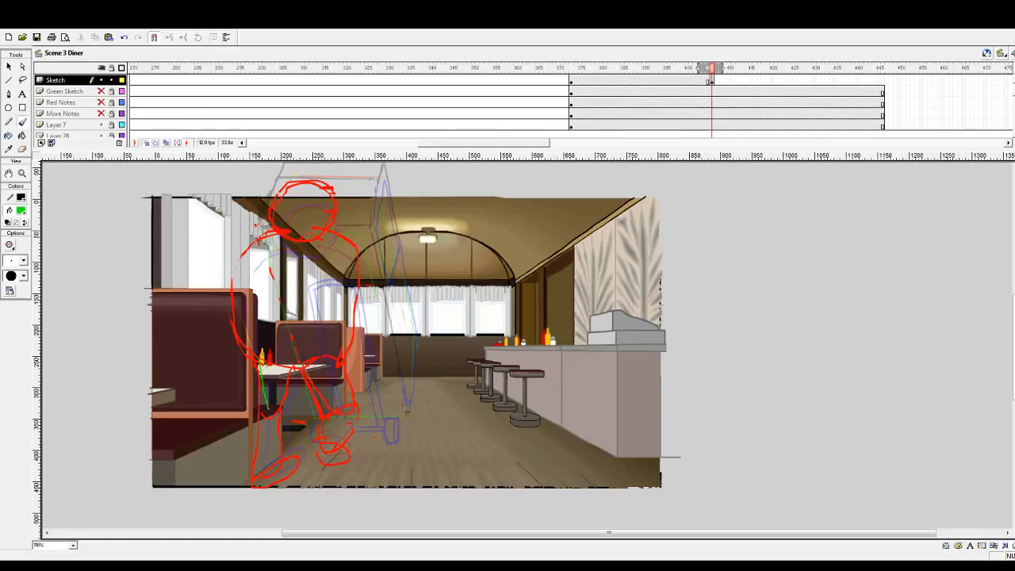
pyautogui.moveTo(292, 401); pyautogui.dragTo(295, 370)
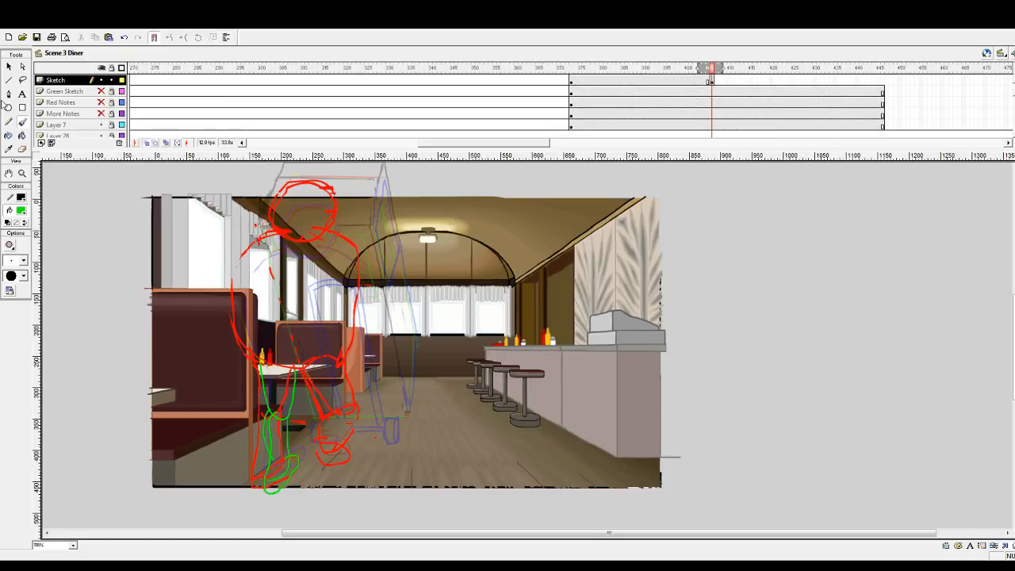
# - Remove the old red left leg and foot lines around the green redrawn leg
pyautogui.click(22, 149)
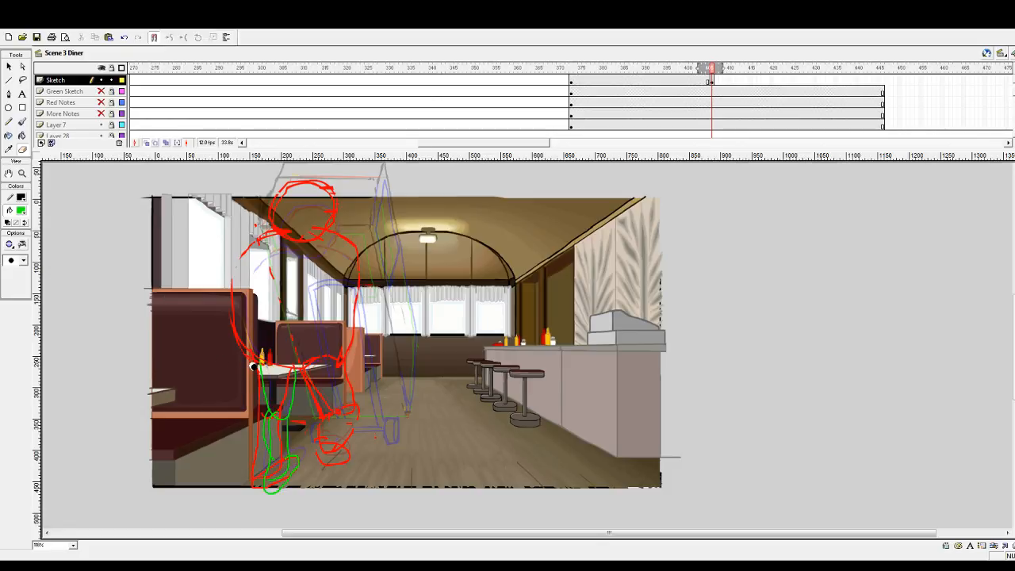
pyautogui.click(9, 70)
pyautogui.click(268, 478)
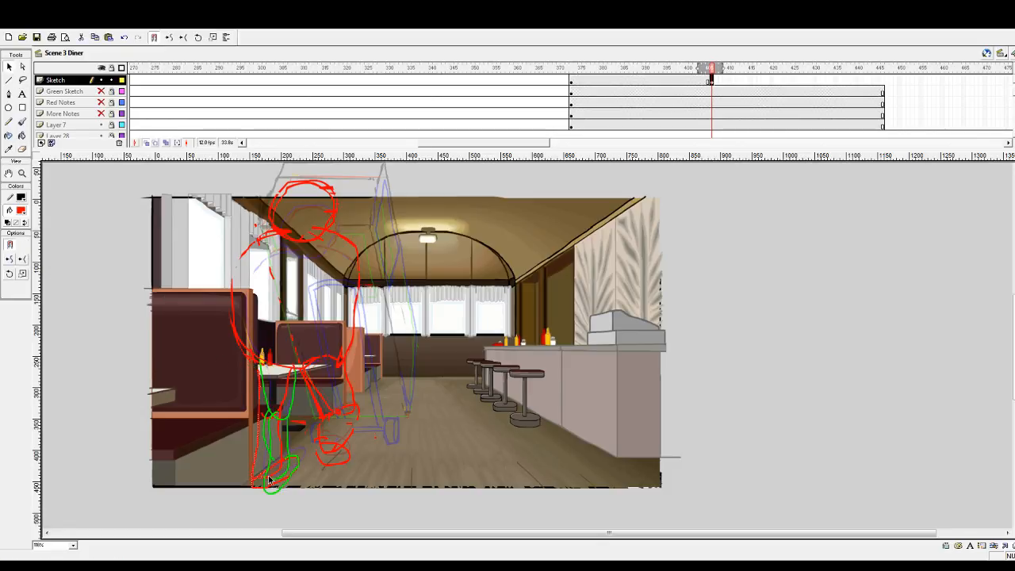
pyautogui.press('Delete')
pyautogui.click(276, 473)
pyautogui.press('Delete')
pyautogui.click(281, 481)
pyautogui.press('Delete')
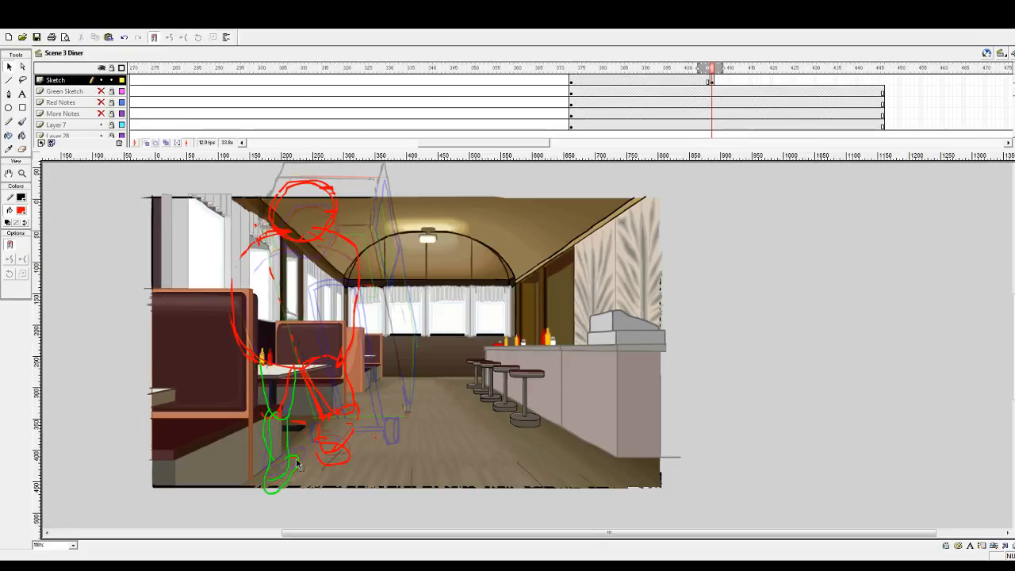
pyautogui.click(23, 149)
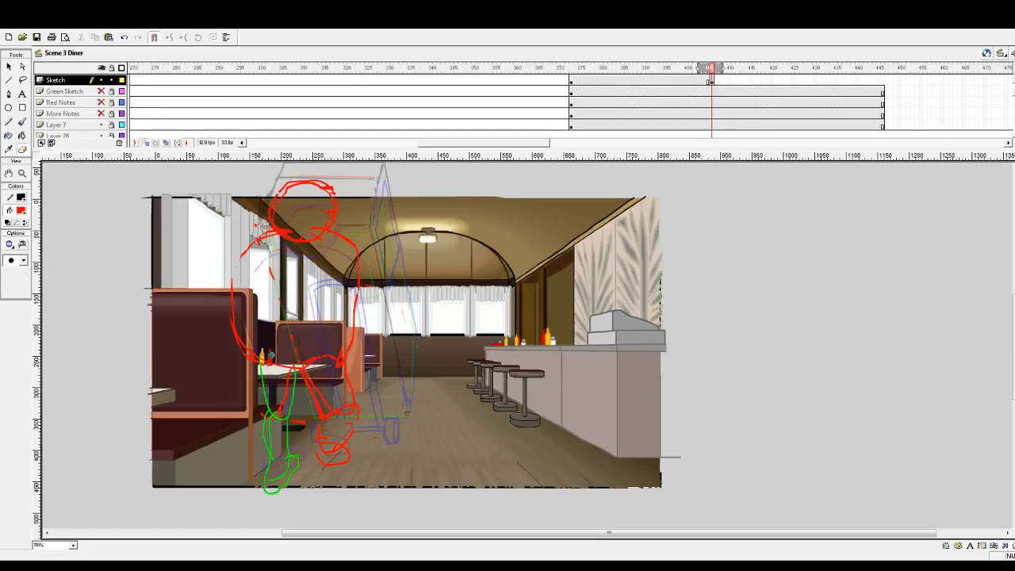
pyautogui.click(10, 66)
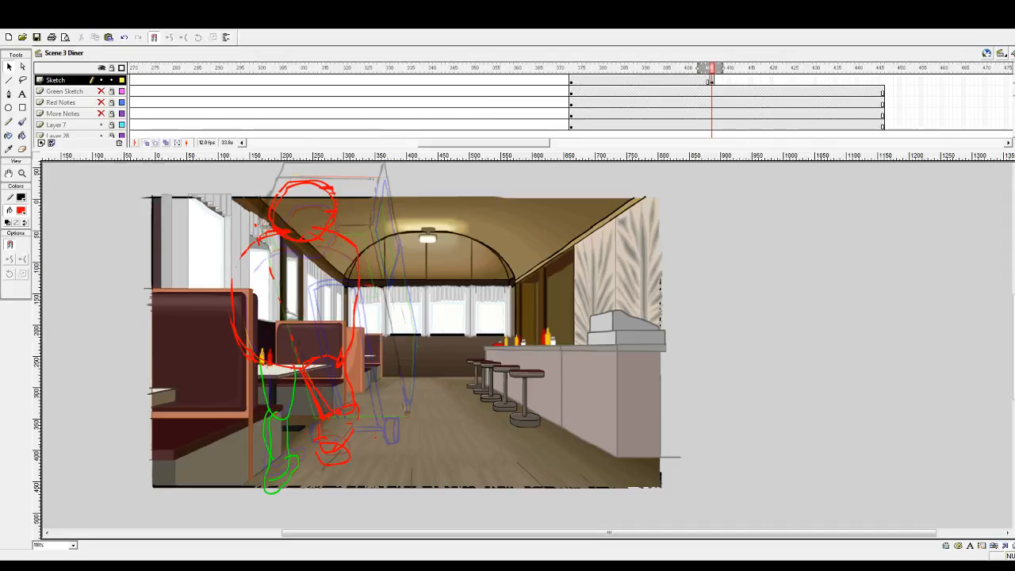
# - Hide the diner background on Layer 7 to check the figure alone, and show it again
pyautogui.scroll(-1, 507, 107)
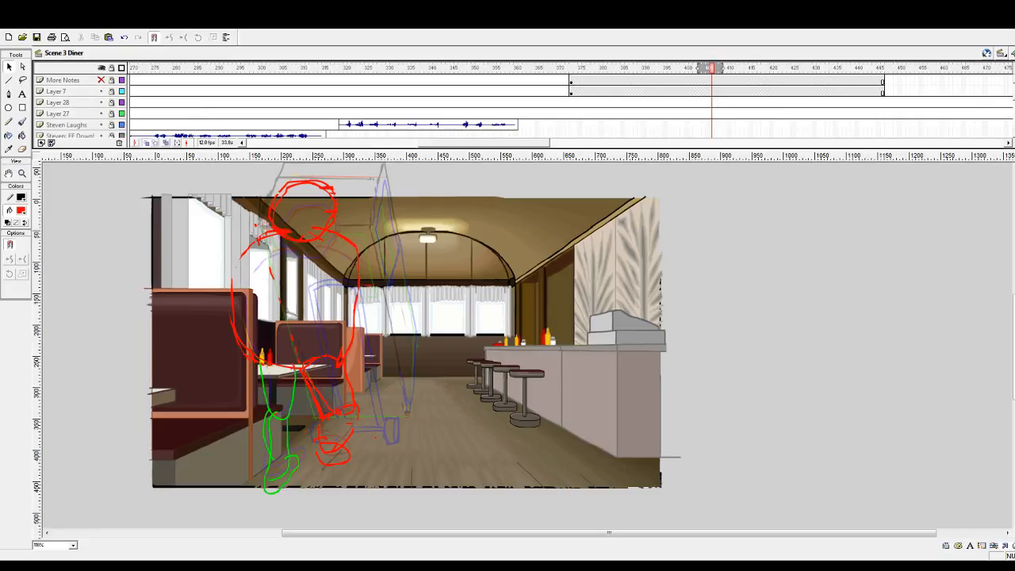
pyautogui.click(101, 91)
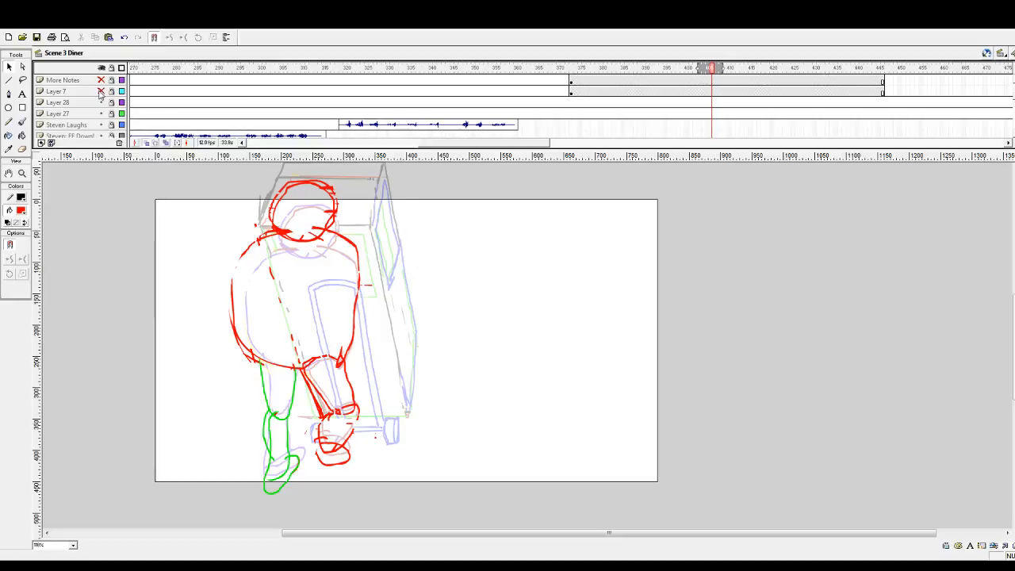
pyautogui.click(101, 91)
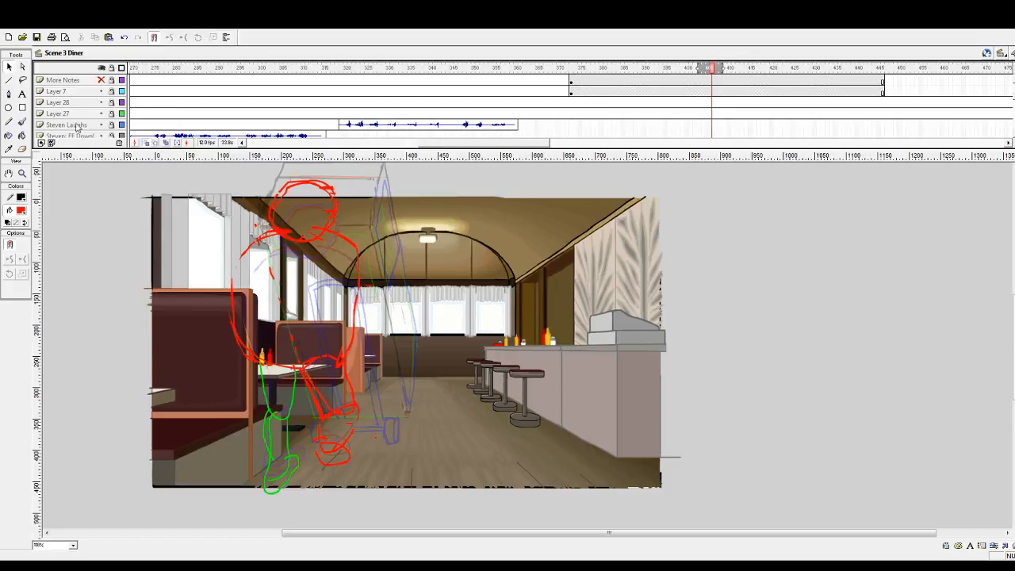
# - Lasso the character's head, shift it slightly left, and erase its lower lines where it overlaps the shoulders
pyautogui.click(22, 80)
pyautogui.moveTo(273, 231)
pyautogui.mouseDown()
pyautogui.moveTo(270, 188)
pyautogui.moveTo(305, 173)
pyautogui.moveTo(337, 177)
pyautogui.moveTo(340, 216)
pyautogui.moveTo(313, 237)
pyautogui.moveTo(278, 237)
pyautogui.moveTo(266, 221)
pyautogui.mouseUp()
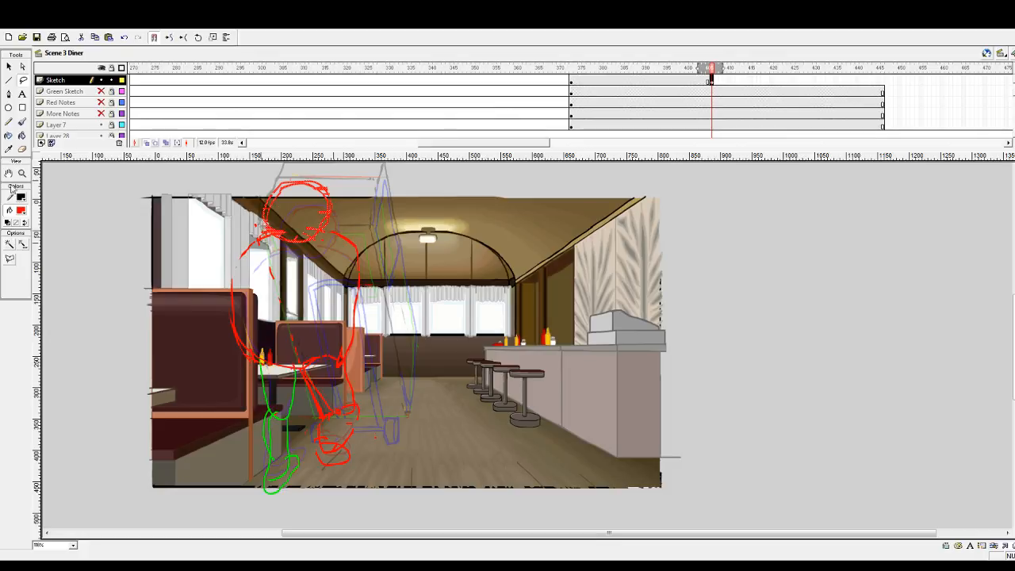
pyautogui.click(22, 148)
pyautogui.moveTo(315, 238)
pyautogui.mouseDown()
pyautogui.moveTo(282, 236)
pyautogui.moveTo(320, 243)
pyautogui.moveTo(298, 251)
pyautogui.moveTo(276, 282)
pyautogui.moveTo(296, 361)
pyautogui.moveTo(291, 294)
pyautogui.mouseUp()
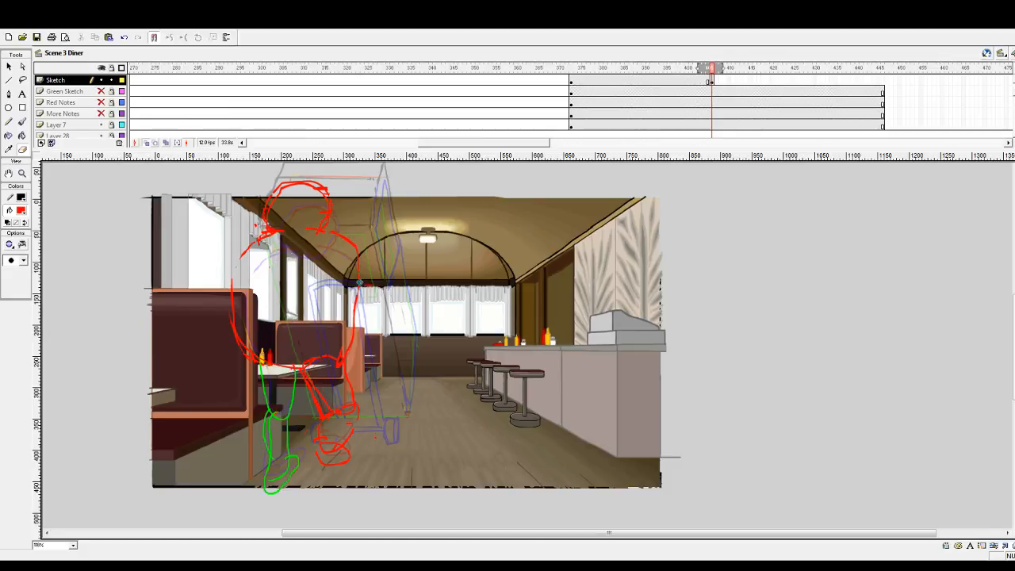
# - Hide Layer 7 and rename it Diner Background
pyautogui.click(101, 136)
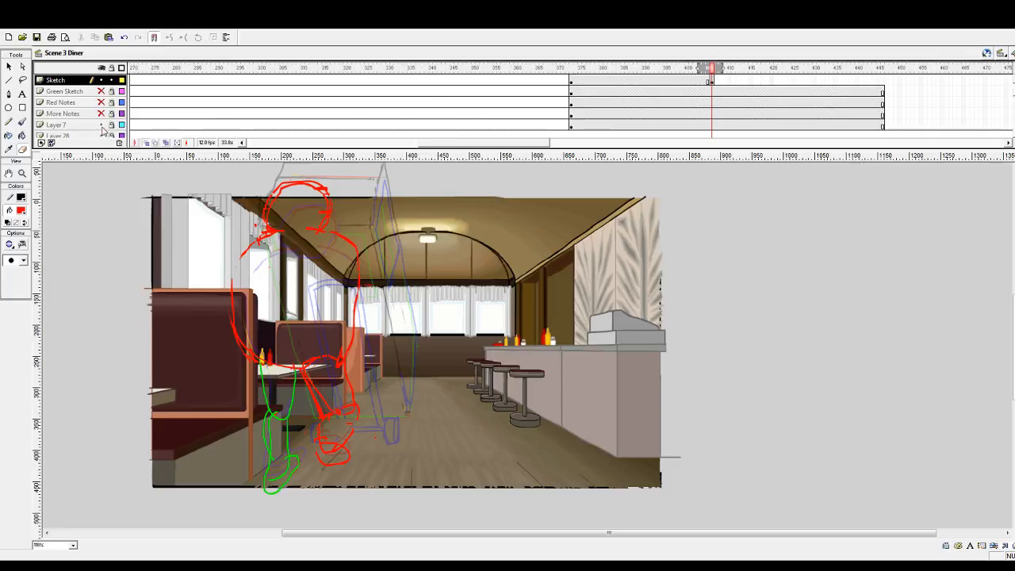
pyautogui.click(101, 125)
pyautogui.doubleClick(72, 125)
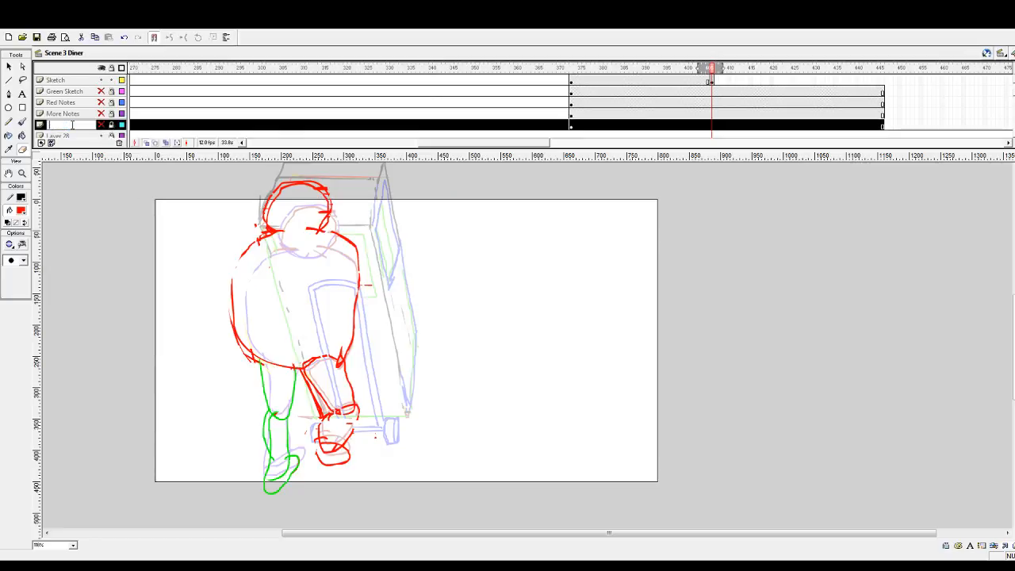
pyautogui.write('Diner Background')
pyautogui.press('Return')
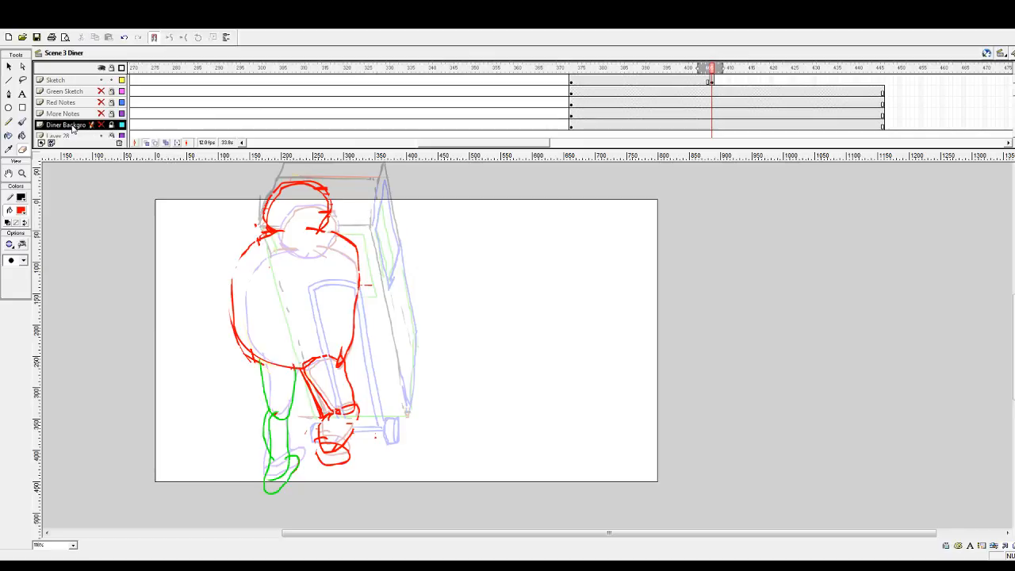
# - Check the earlier pose, then lasso the character's head on frame 406 and shift it slightly right
pyautogui.click(576, 69)
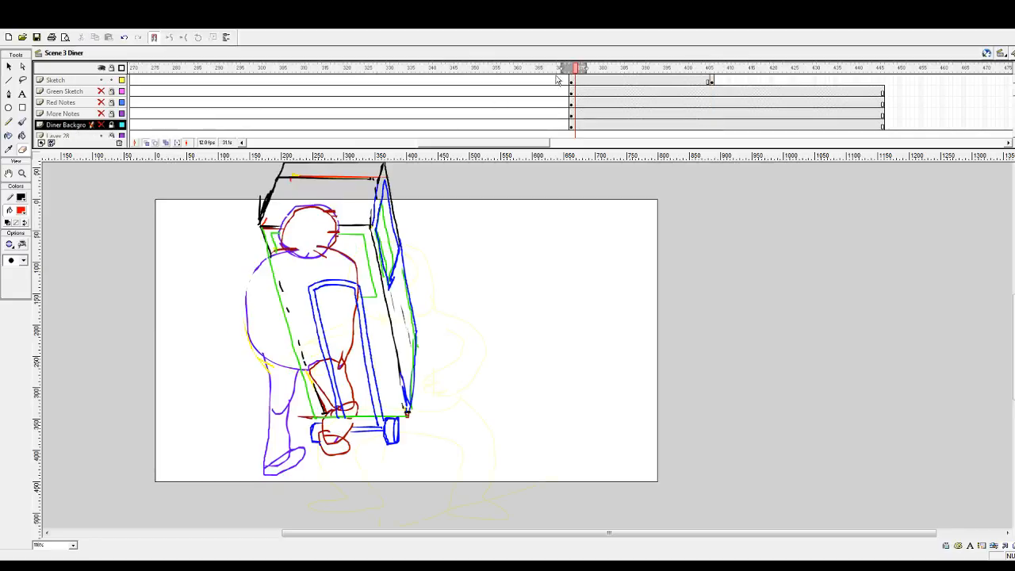
pyautogui.click(711, 69)
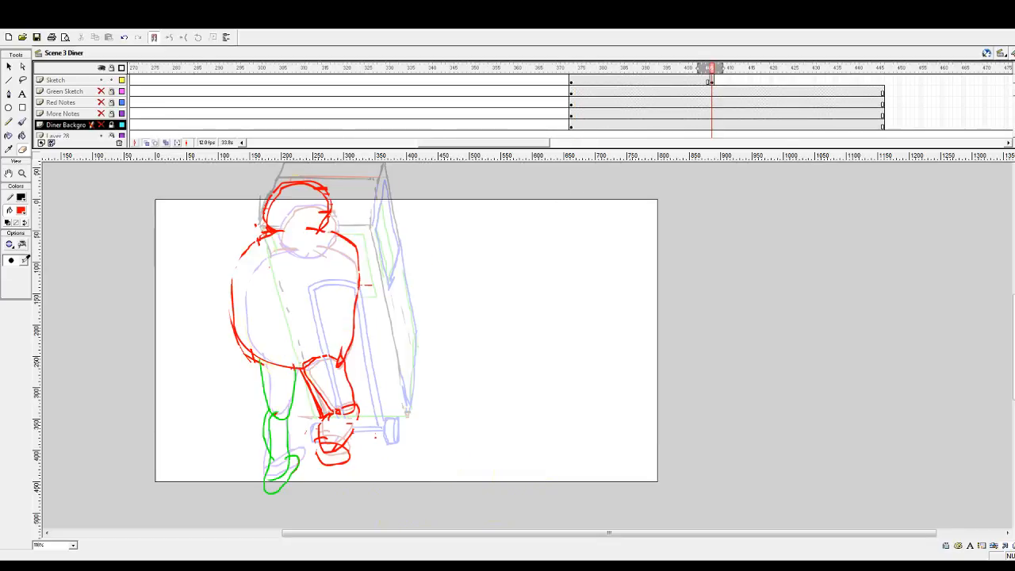
pyautogui.click(27, 295)
pyautogui.click(23, 80)
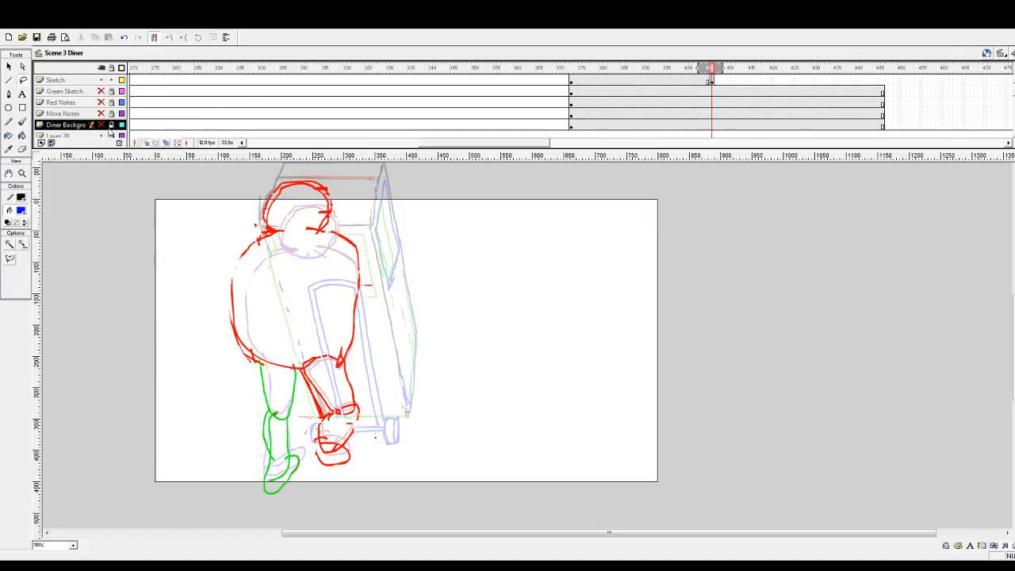
pyautogui.moveTo(261, 230)
pyautogui.mouseDown()
pyautogui.moveTo(334, 227)
pyautogui.moveTo(343, 191)
pyautogui.moveTo(288, 168)
pyautogui.moveTo(257, 199)
pyautogui.moveTo(256, 218)
pyautogui.moveTo(291, 192)
pyautogui.mouseUp()
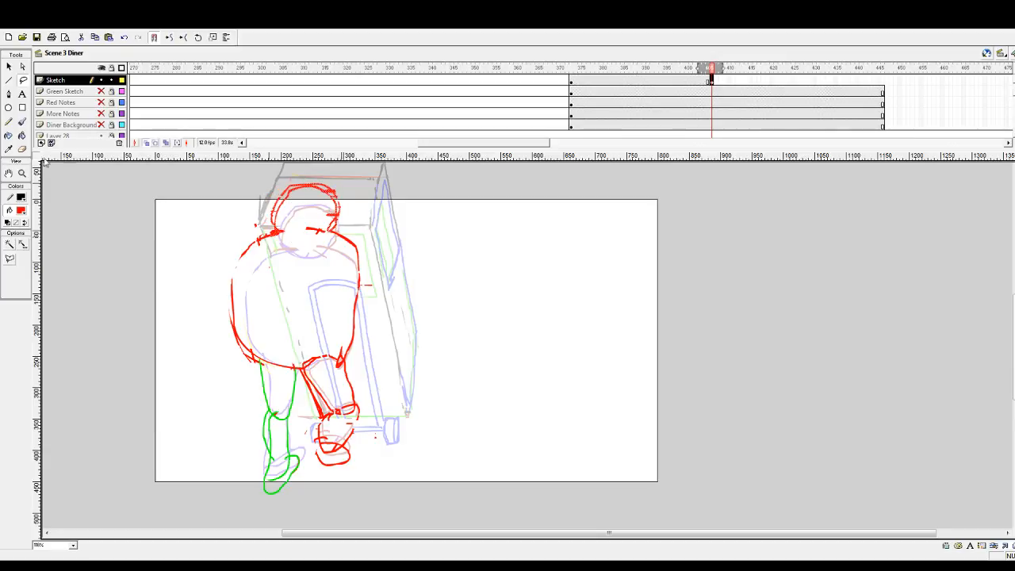
# - Trace the box's top face above the character's head with red brush strokes on the Sketch layer
pyautogui.press('b')
pyautogui.scroll(2, 298, 222)
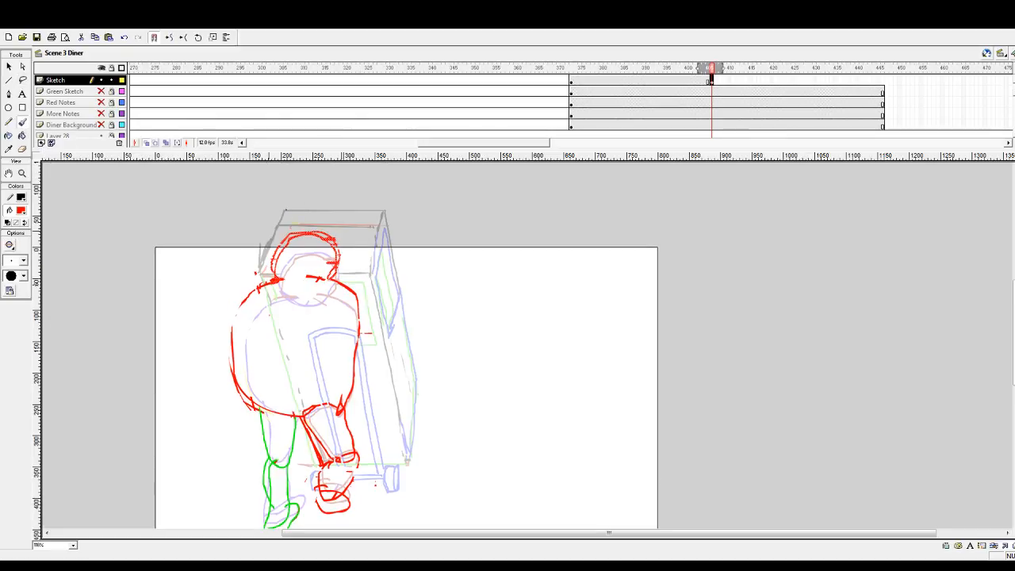
pyautogui.moveTo(284, 210)
pyautogui.mouseDown()
pyautogui.moveTo(385, 212)
pyautogui.moveTo(371, 271)
pyautogui.moveTo(339, 271)
pyautogui.mouseUp()
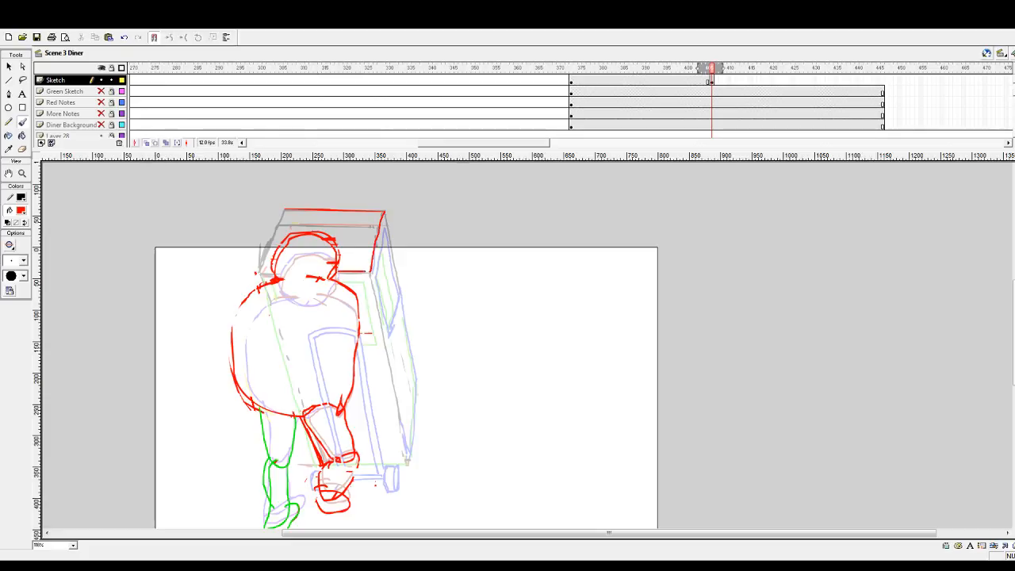
pyautogui.moveTo(283, 210)
pyautogui.mouseDown()
pyautogui.moveTo(257, 271)
pyautogui.moveTo(277, 278)
pyautogui.mouseUp()
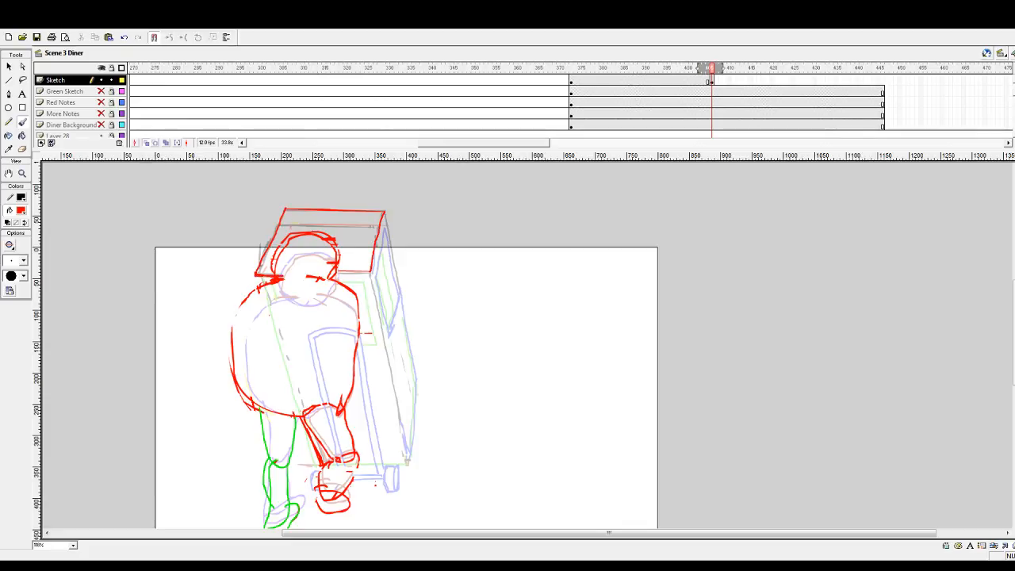
pyautogui.moveTo(278, 227); pyautogui.dragTo(260, 263)
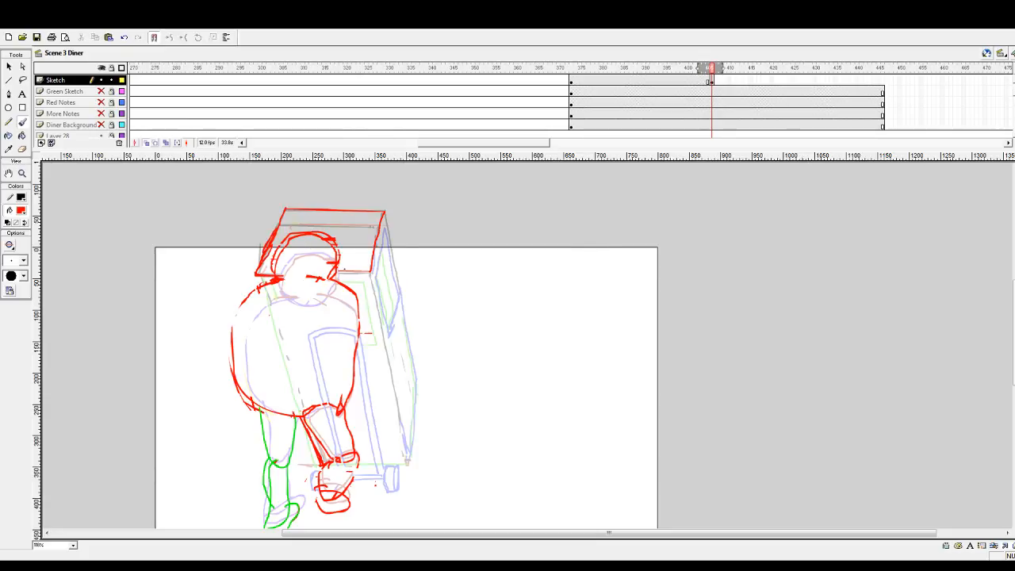
pyautogui.scroll(-2, 523, 349)
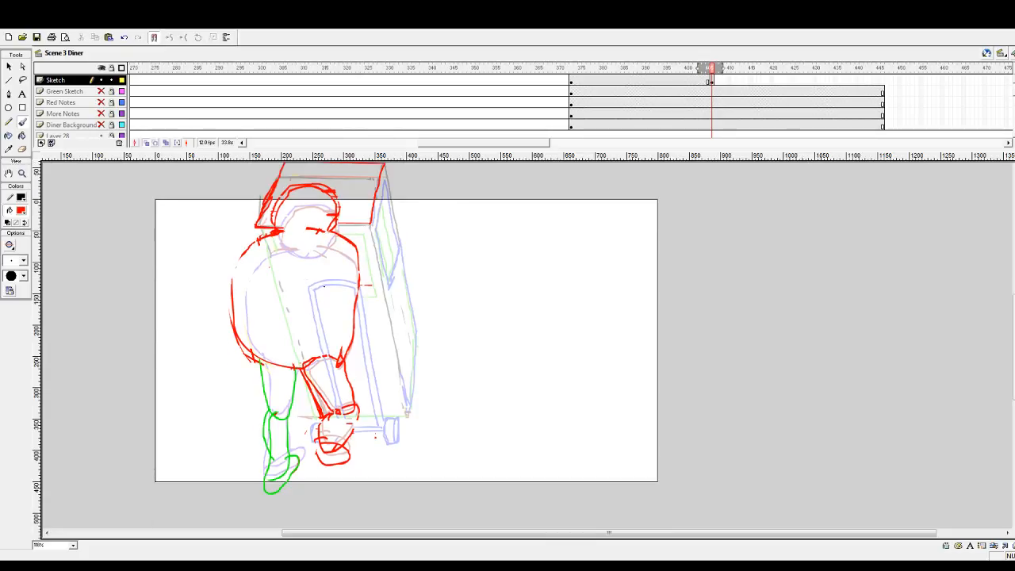
# - Trace the hand truck's frame, with the right outer rail in red and the handle and left rail in blue
pyautogui.moveTo(311, 284)
pyautogui.mouseDown()
pyautogui.moveTo(330, 280)
pyautogui.moveTo(363, 313)
pyautogui.moveTo(385, 428)
pyautogui.mouseUp()
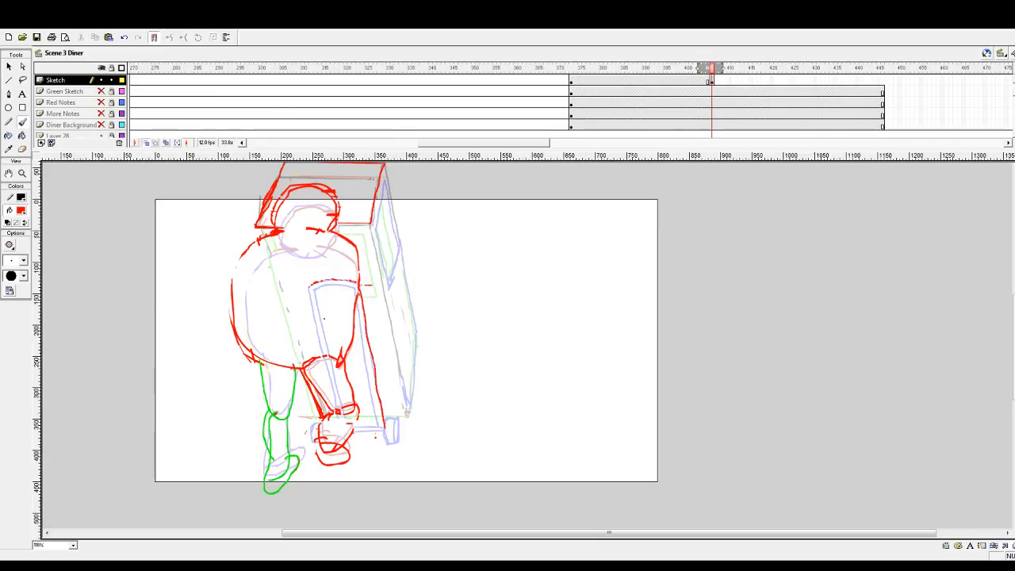
pyautogui.click(54, 259)
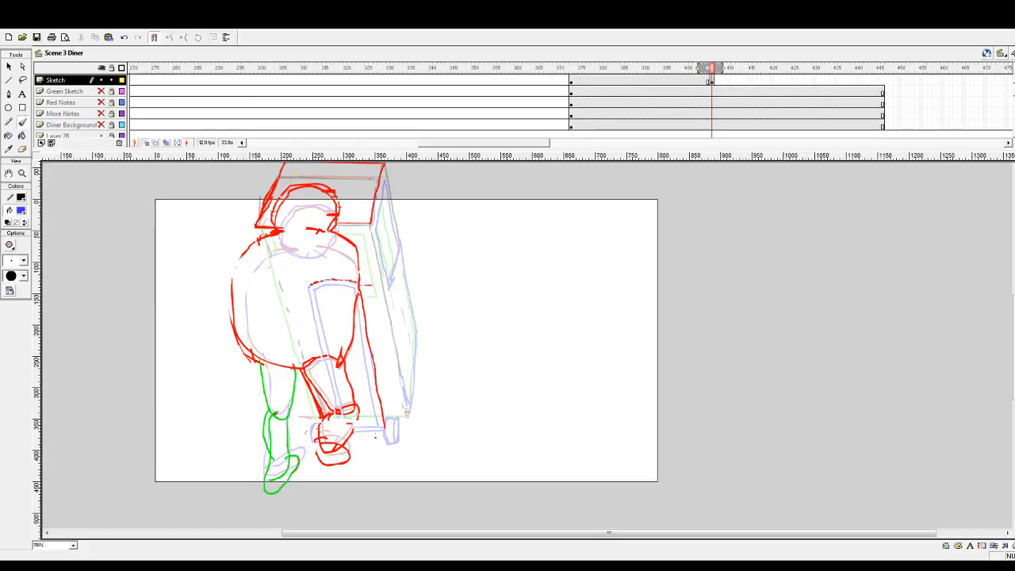
pyautogui.moveTo(310, 286); pyautogui.dragTo(334, 377)
pyautogui.hotkey('ctrl', 'z')
pyautogui.moveTo(339, 284); pyautogui.dragTo(354, 288)
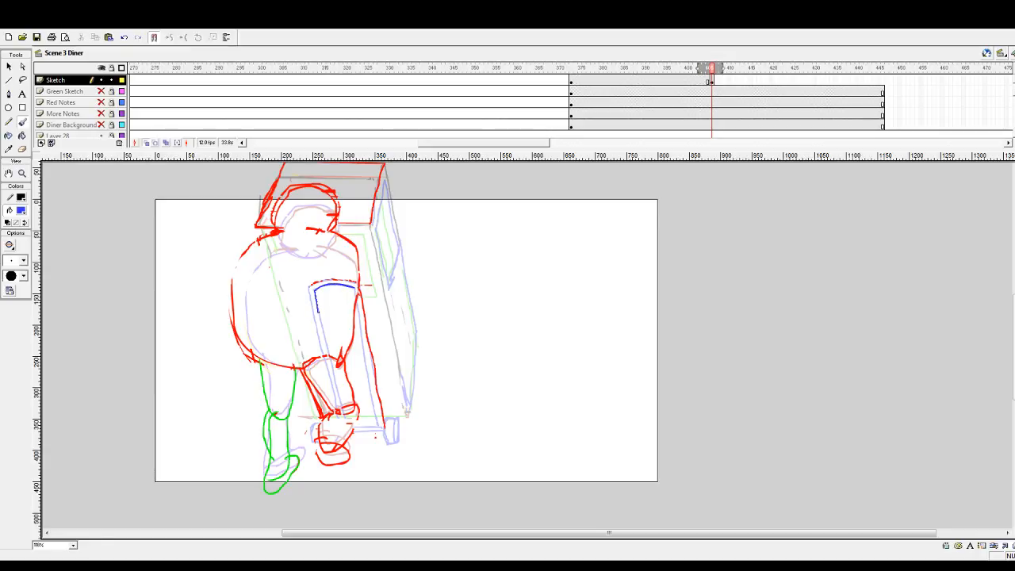
pyautogui.moveTo(323, 335); pyautogui.dragTo(343, 409)
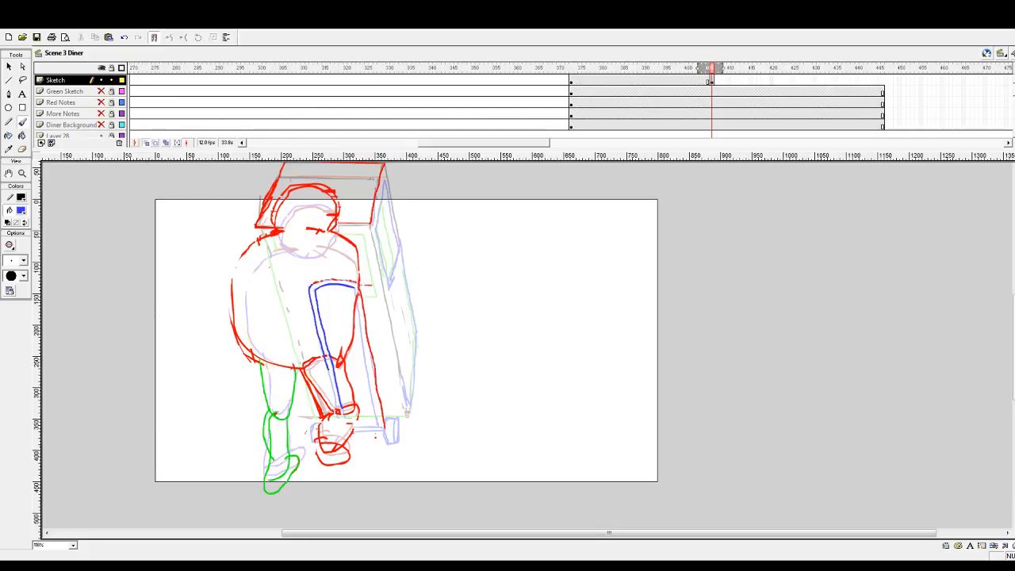
# - Trace the hand truck's axle and both wheels in blue beside the character's right foot
pyautogui.scroll(-3, 406, 341)
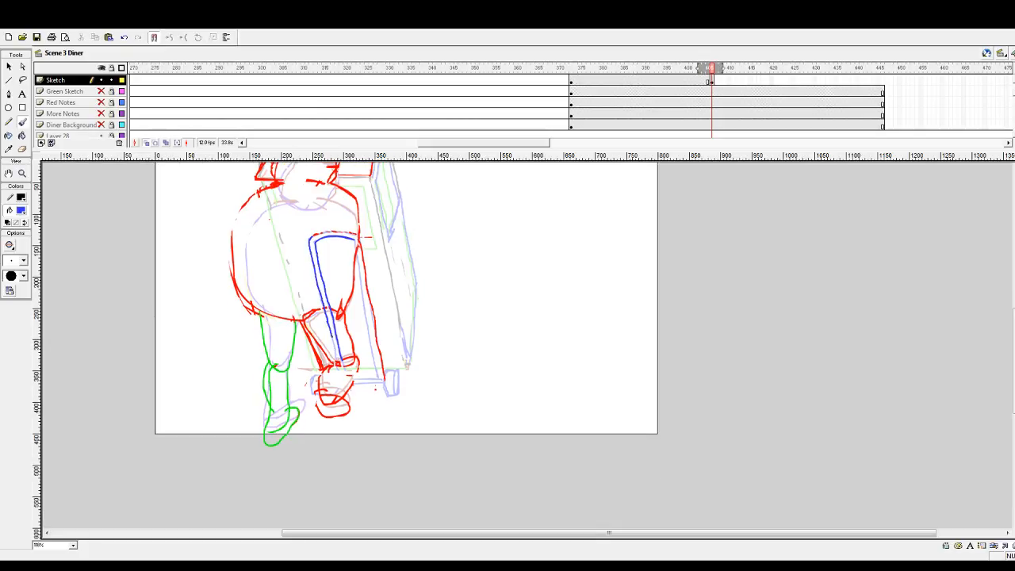
pyautogui.moveTo(332, 339)
pyautogui.mouseDown()
pyautogui.moveTo(341, 366)
pyautogui.moveTo(311, 389)
pyautogui.moveTo(382, 378)
pyautogui.moveTo(353, 384)
pyautogui.moveTo(399, 380)
pyautogui.moveTo(397, 393)
pyautogui.mouseUp()
pyautogui.hotkey('ctrl', 'z')
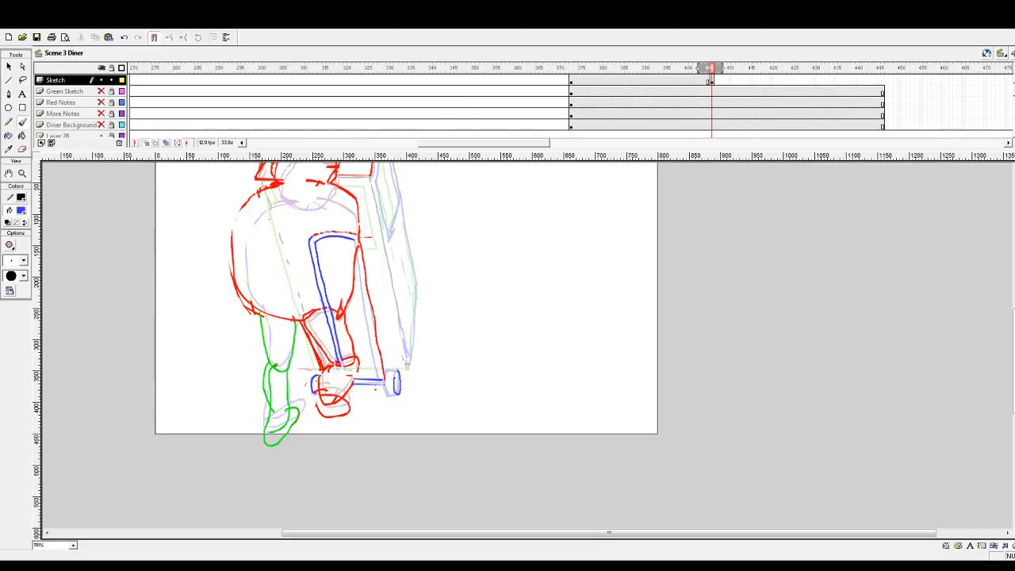
pyautogui.hotkey('ctrl', 'z')
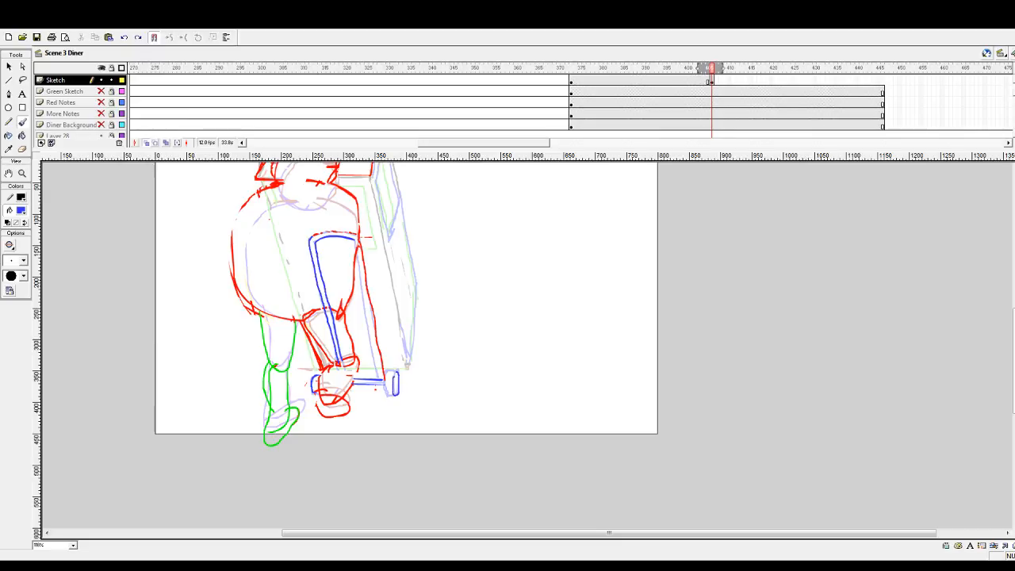
pyautogui.moveTo(384, 370); pyautogui.dragTo(385, 387)
# - Trace the panel on the box's back and the dashed left edge in blue through the character's torso
pyautogui.scroll(3, 390, 347)
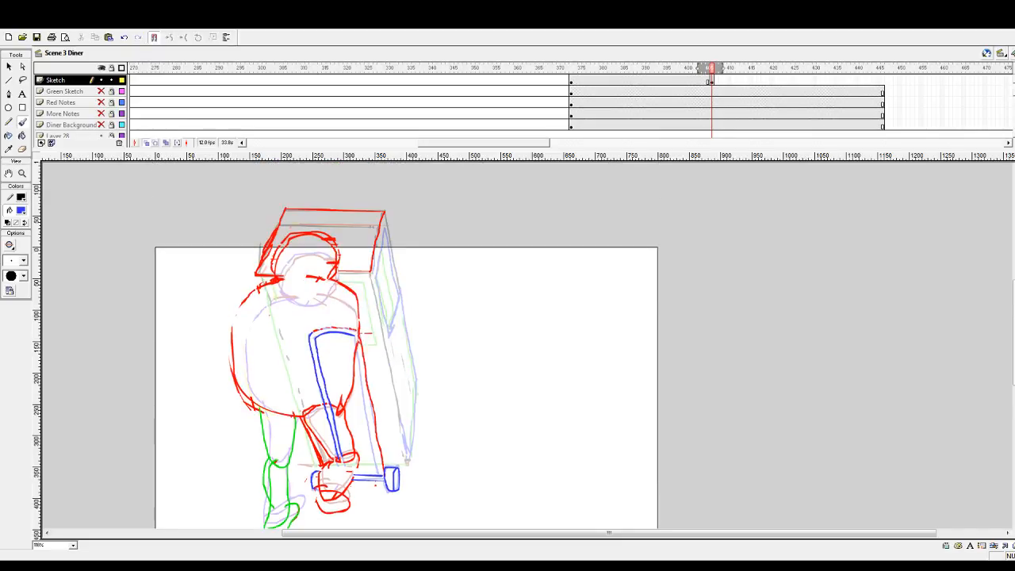
pyautogui.moveTo(337, 279)
pyautogui.mouseDown()
pyautogui.moveTo(366, 292)
pyautogui.moveTo(376, 346)
pyautogui.mouseUp()
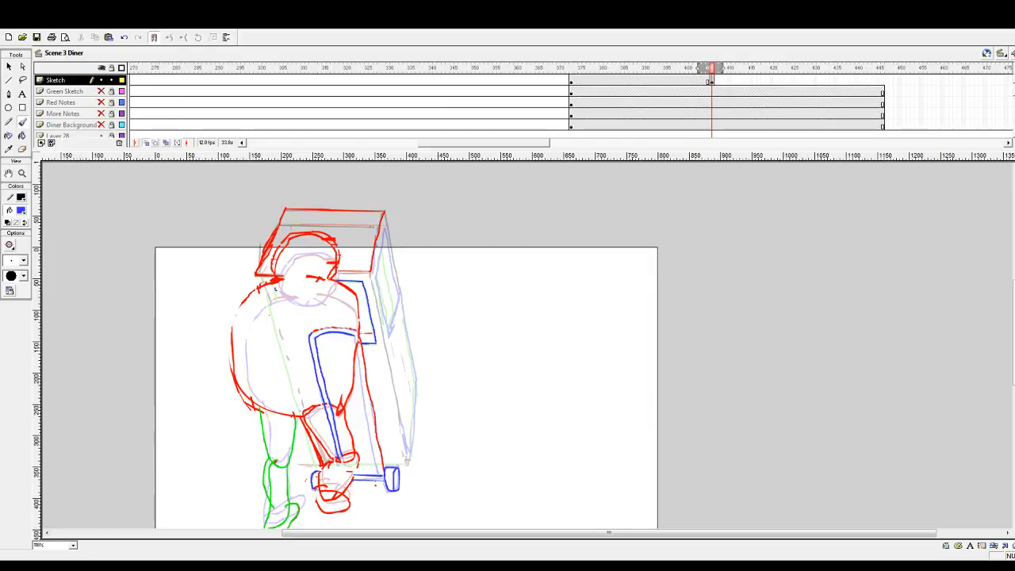
pyautogui.moveTo(279, 301); pyautogui.dragTo(287, 337)
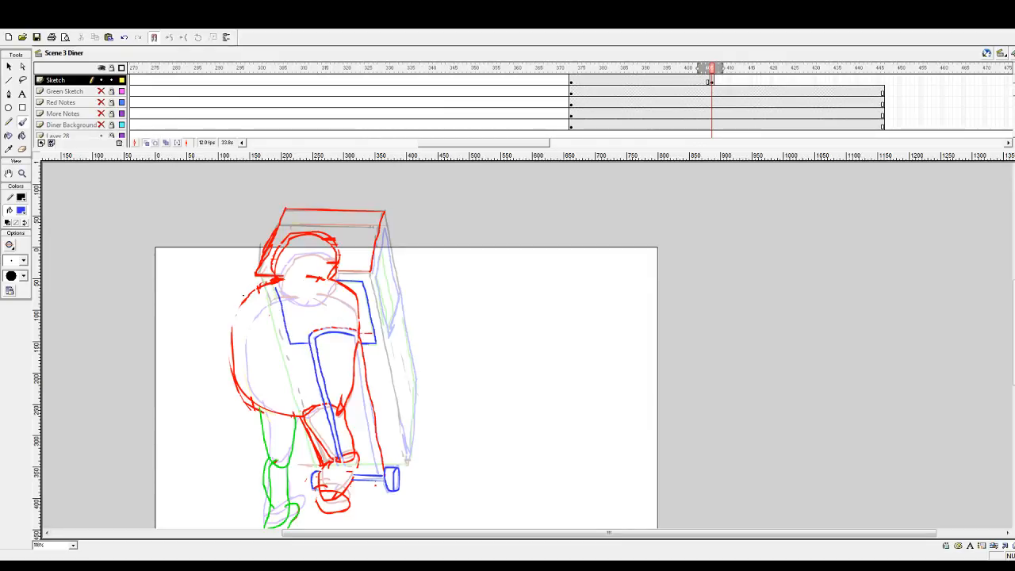
pyautogui.moveTo(268, 297); pyautogui.dragTo(299, 406)
# - Trace the narrow pointed panel on the upper part of the box's right side in blue
pyautogui.moveTo(381, 249); pyautogui.dragTo(388, 332)
pyautogui.moveTo(400, 295); pyautogui.dragTo(389, 331)
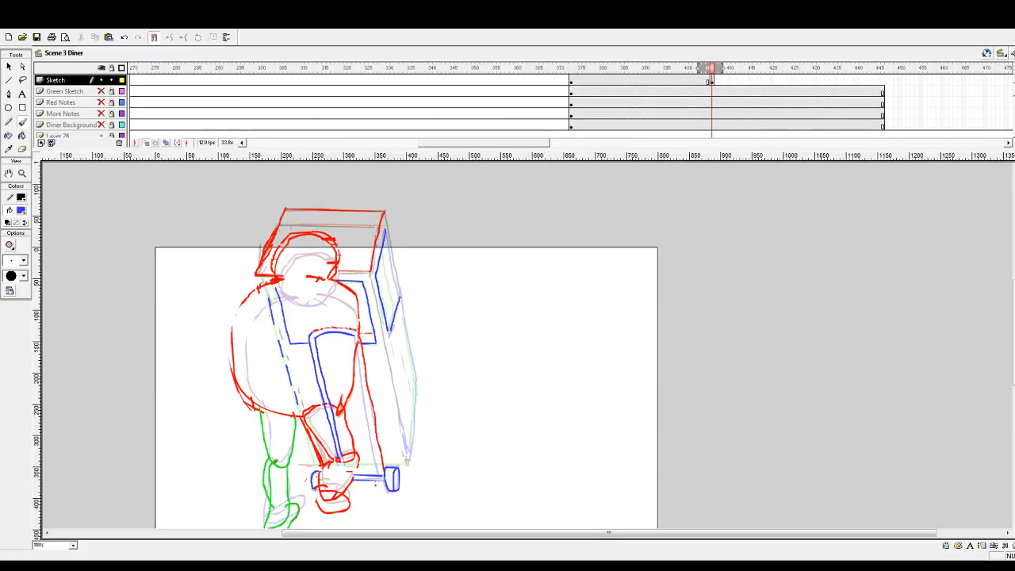
pyautogui.moveTo(388, 252); pyautogui.dragTo(391, 267)
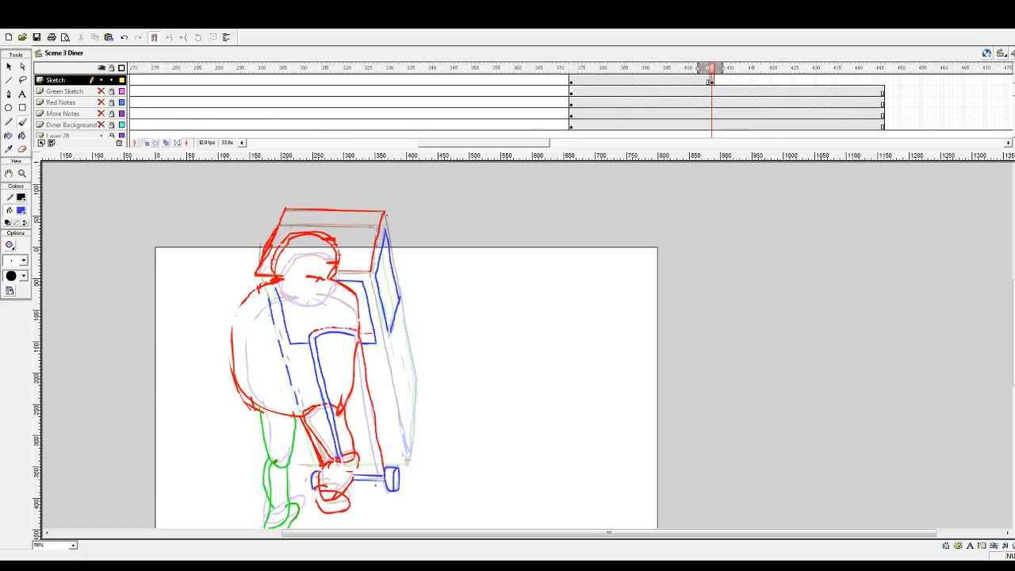
# - Trace the inner and outer edges of the box's right side in blue down to its lower corner
pyautogui.moveTo(390, 243); pyautogui.dragTo(420, 382)
pyautogui.scroll(-2, 507, 349)
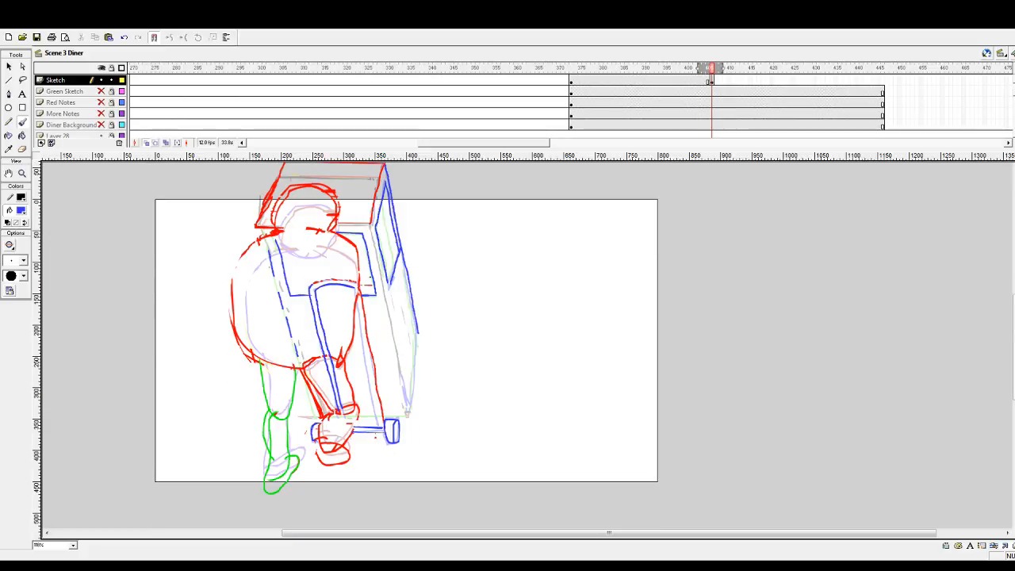
pyautogui.hotkey('ctrl', 'z')
pyautogui.moveTo(372, 235); pyautogui.dragTo(407, 411)
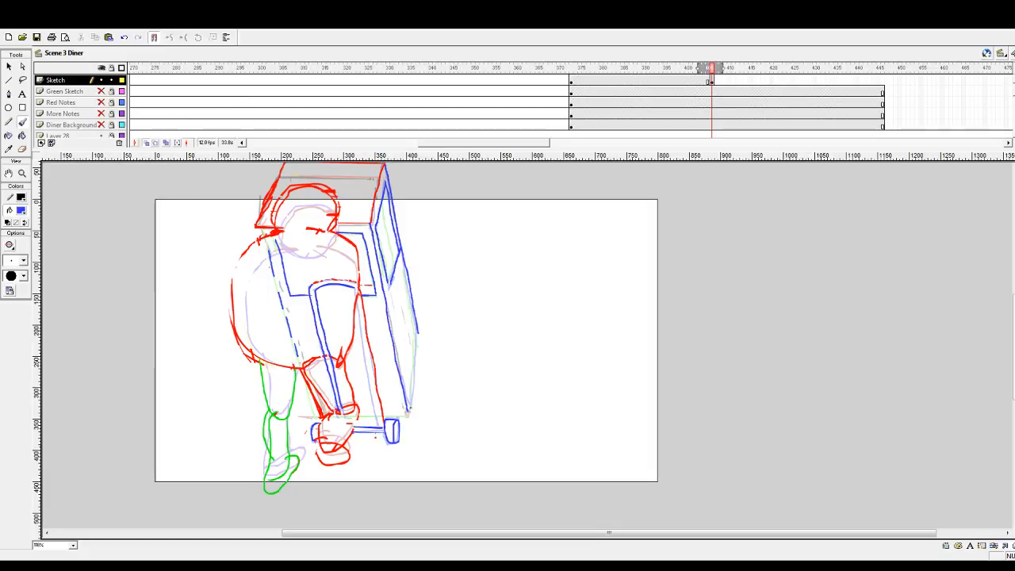
pyautogui.scroll(-3, 407, 305)
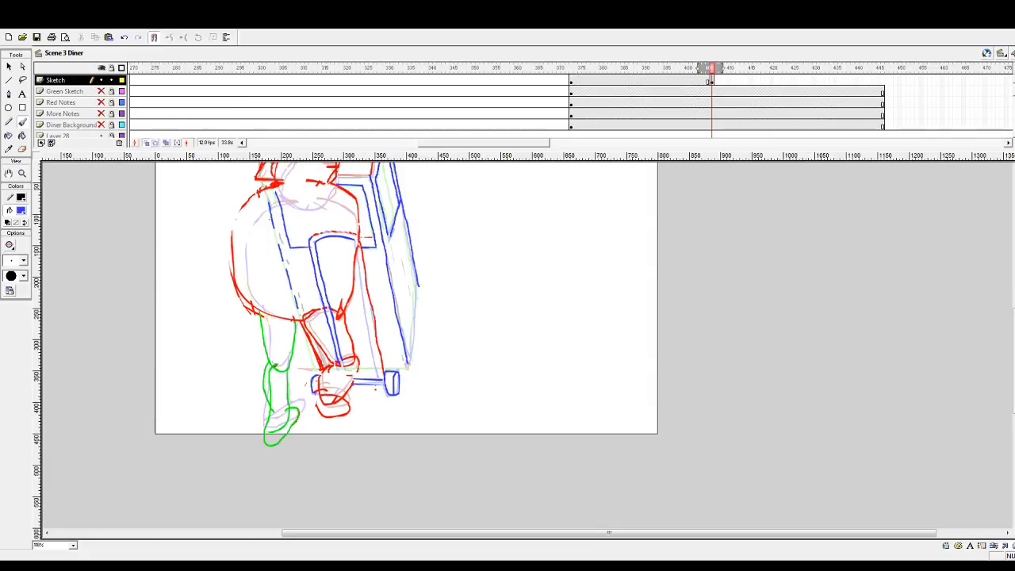
pyautogui.scroll(5, 444, 321)
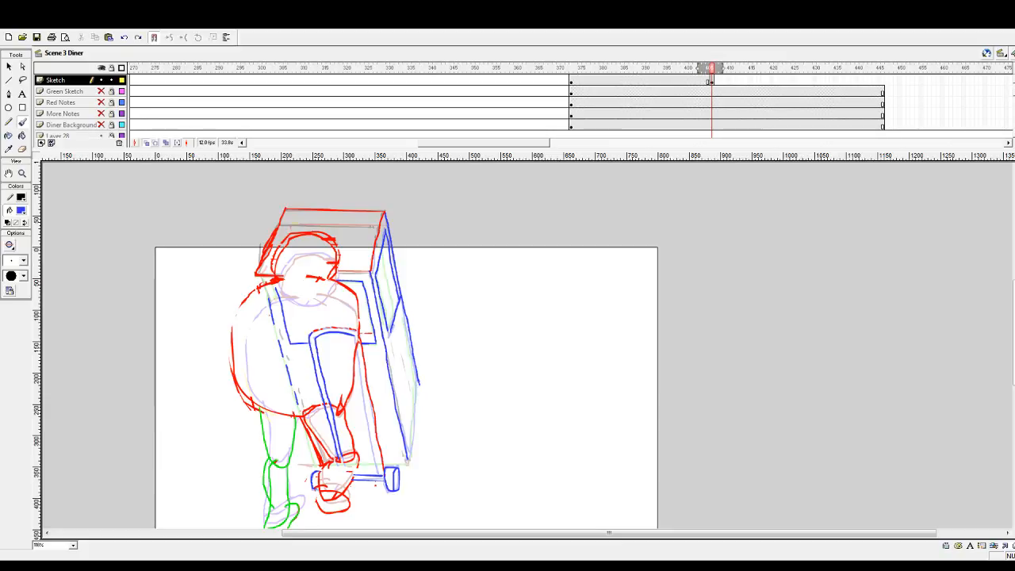
pyautogui.moveTo(419, 389); pyautogui.dragTo(410, 464)
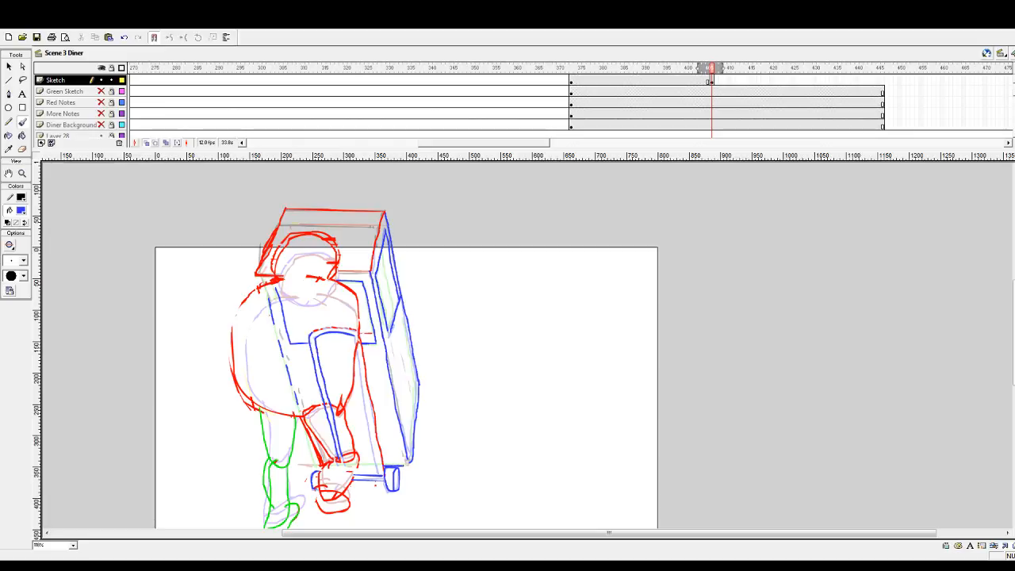
# - Draw the box's bottom edges and lower left edge in blue, and complete the hand truck's right inner rail
pyautogui.moveTo(410, 462); pyautogui.dragTo(359, 464)
pyautogui.moveTo(300, 419); pyautogui.dragTo(319, 463)
pyautogui.hotkey('ctrl', 'z')
pyautogui.moveTo(359, 358); pyautogui.dragTo(362, 393)
pyautogui.hotkey('ctrl', 'z')
pyautogui.moveTo(357, 353); pyautogui.dragTo(363, 390)
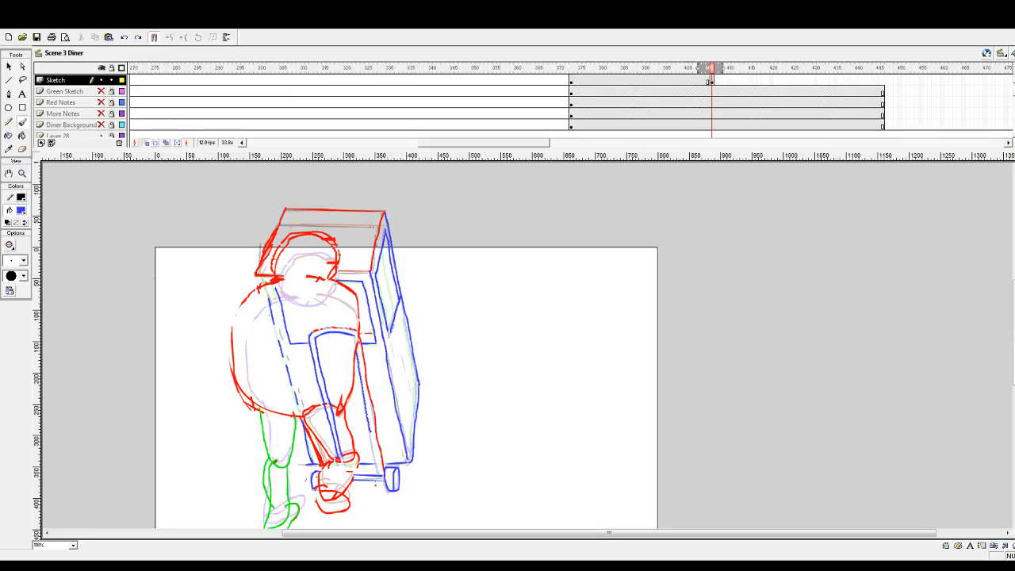
pyautogui.moveTo(368, 430)
pyautogui.mouseDown()
pyautogui.moveTo(377, 474)
pyautogui.moveTo(405, 456)
pyautogui.mouseUp()
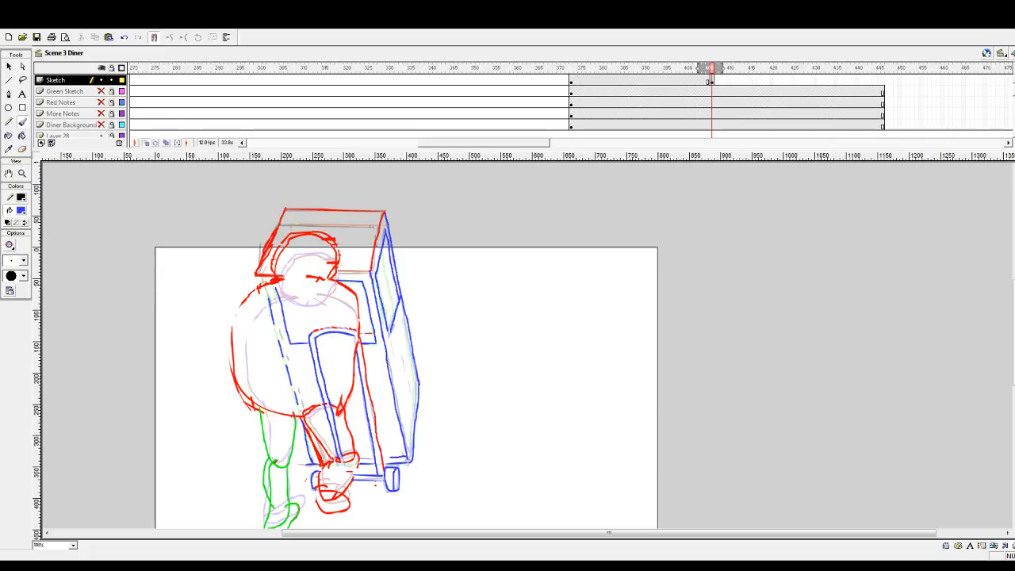
# - Add the blue panel lines near the box's bottom, on its back and along its lower right side
pyautogui.moveTo(418, 384); pyautogui.dragTo(409, 459)
pyautogui.hotkey('ctrl', 'z')
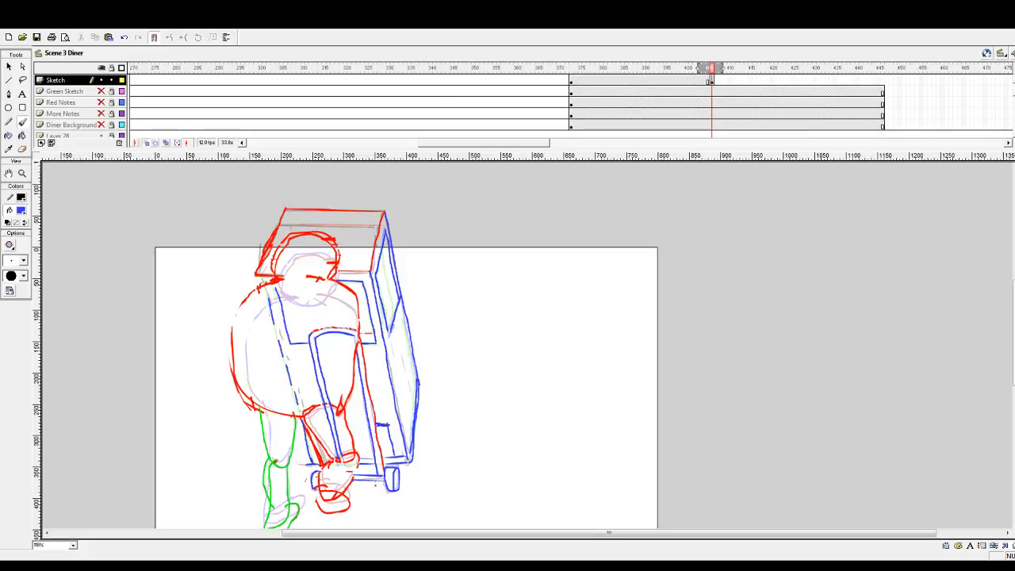
pyautogui.moveTo(368, 423); pyautogui.dragTo(349, 423)
pyautogui.moveTo(410, 355); pyautogui.dragTo(403, 415)
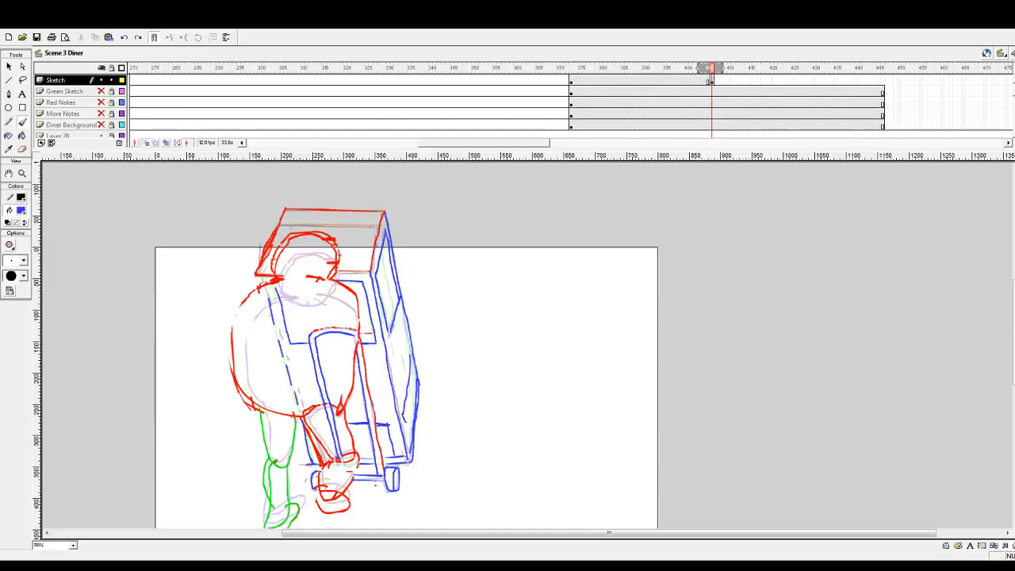
pyautogui.moveTo(405, 421); pyautogui.dragTo(412, 441)
pyautogui.moveTo(410, 364); pyautogui.dragTo(417, 390)
# - Rough in the character's right upper arm and left sleeve lines in yellow over the torso
pyautogui.click(107, 268)
pyautogui.moveTo(355, 305)
pyautogui.mouseDown()
pyautogui.moveTo(374, 344)
pyautogui.moveTo(348, 341)
pyautogui.moveTo(346, 298)
pyautogui.mouseUp()
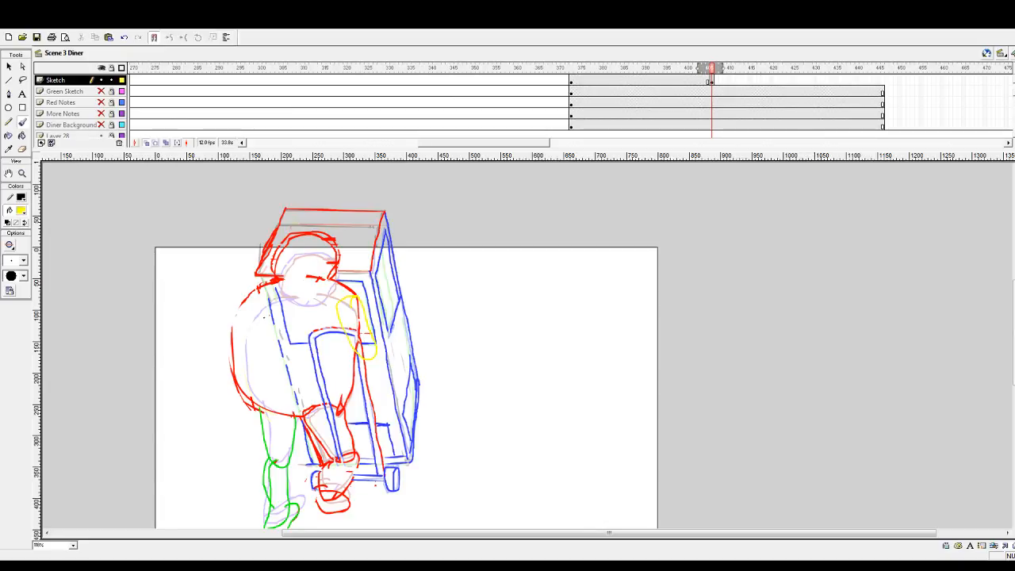
pyautogui.moveTo(253, 309)
pyautogui.mouseDown()
pyautogui.moveTo(274, 325)
pyautogui.moveTo(261, 334)
pyautogui.mouseUp()
# - Delete the red torso line that crosses the yellow right arm
pyautogui.click(9, 67)
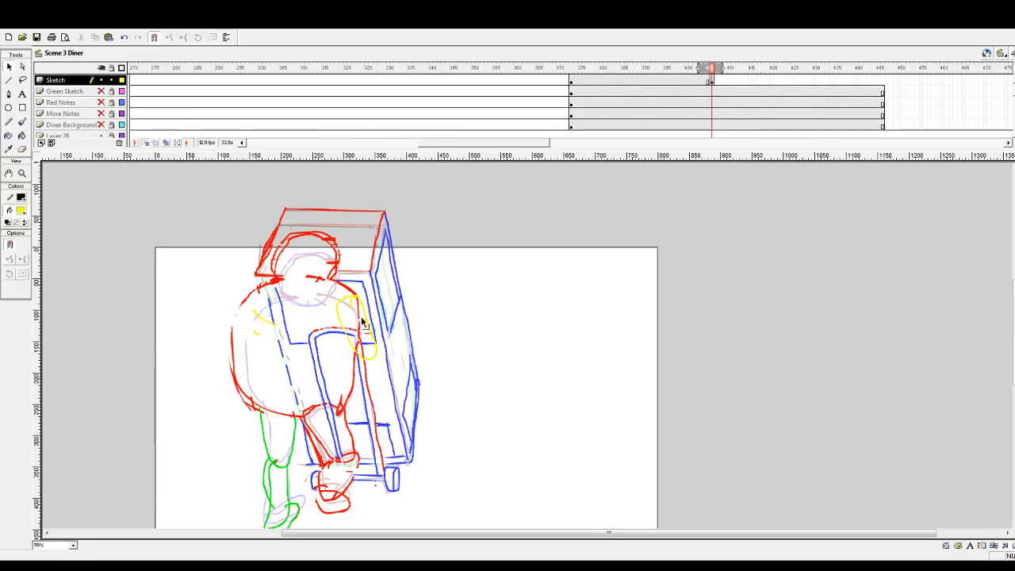
pyautogui.click(361, 327)
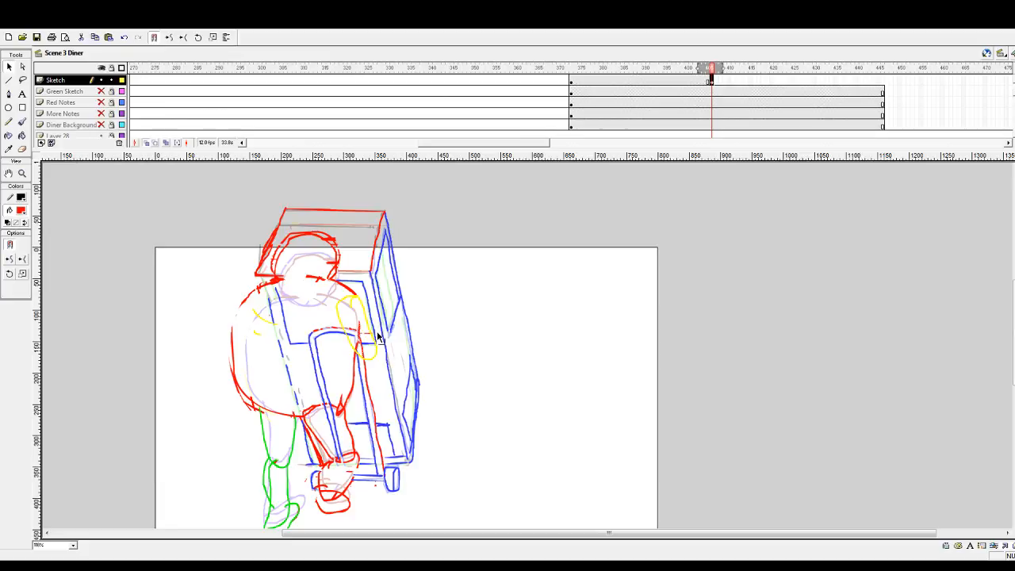
pyautogui.click(464, 302)
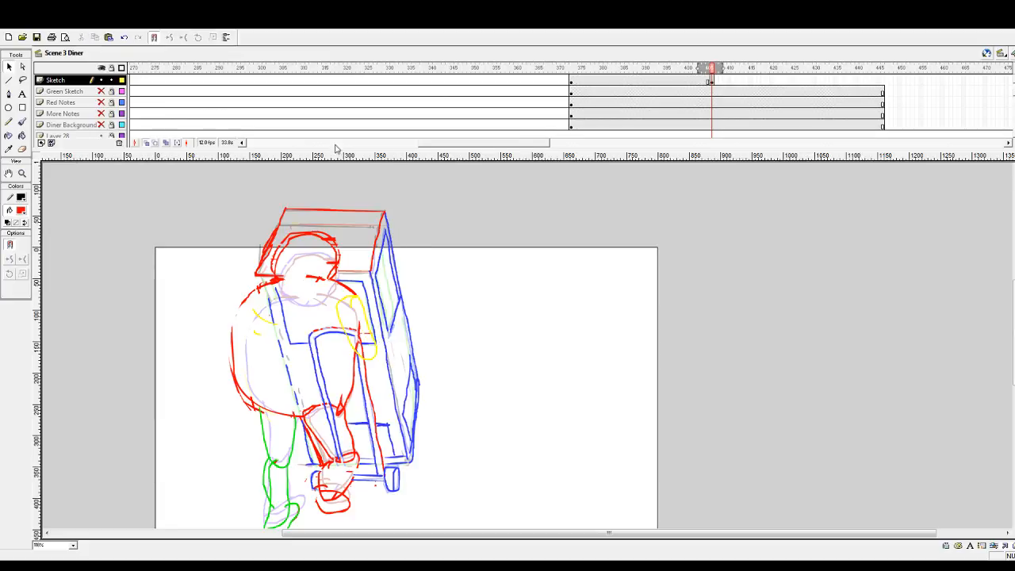
# - Delete the earlier pose drawing from the Sketch layer's frame span before frame 406
pyautogui.click(671, 81)
pyautogui.press('Delete')
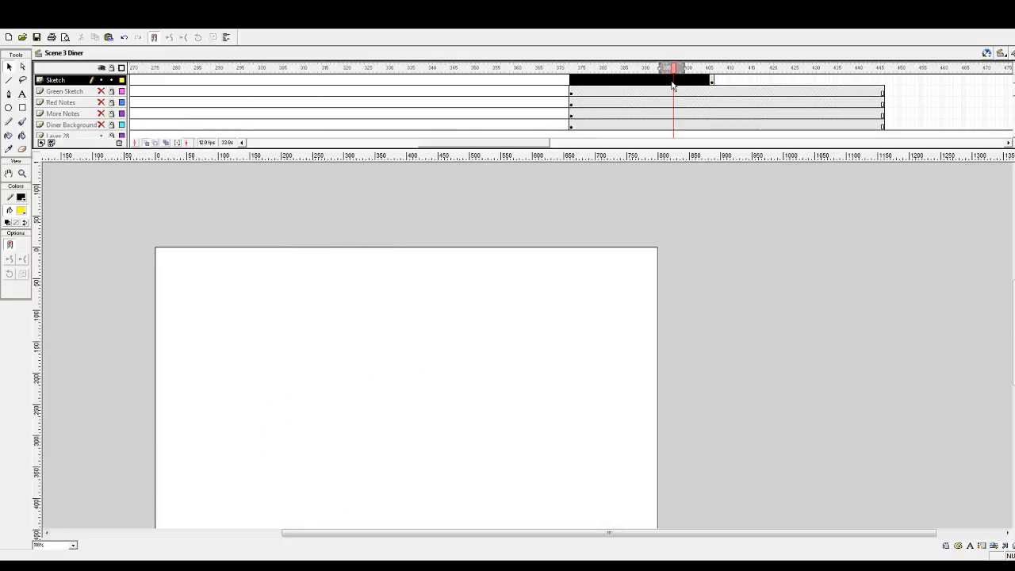
# - Move the new pose's keyframe to frame 373 on the Sketch layer and extend its span to frame 446
pyautogui.click(711, 81)
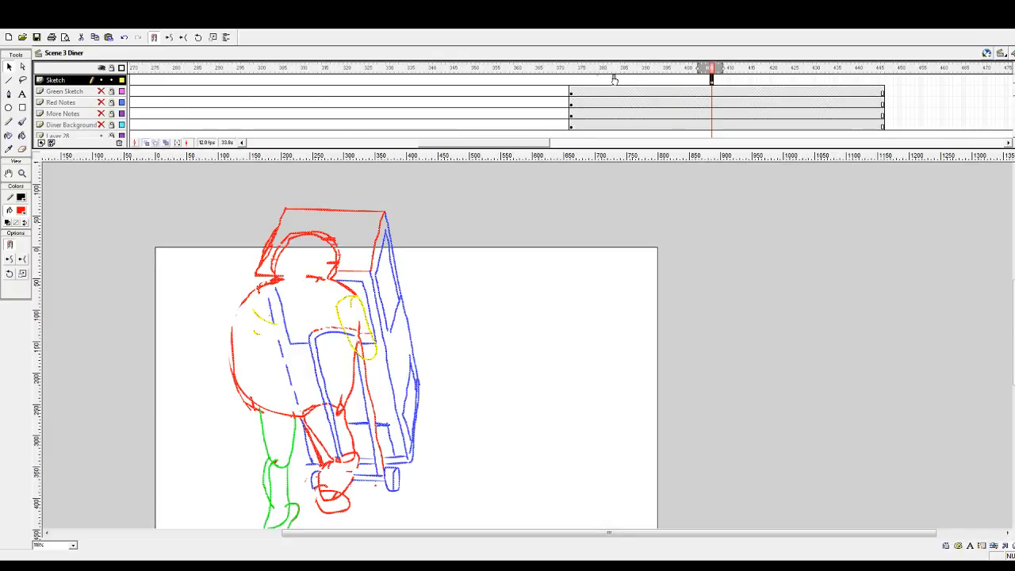
pyautogui.click(572, 82)
pyautogui.moveTo(575, 82); pyautogui.dragTo(718, 82)
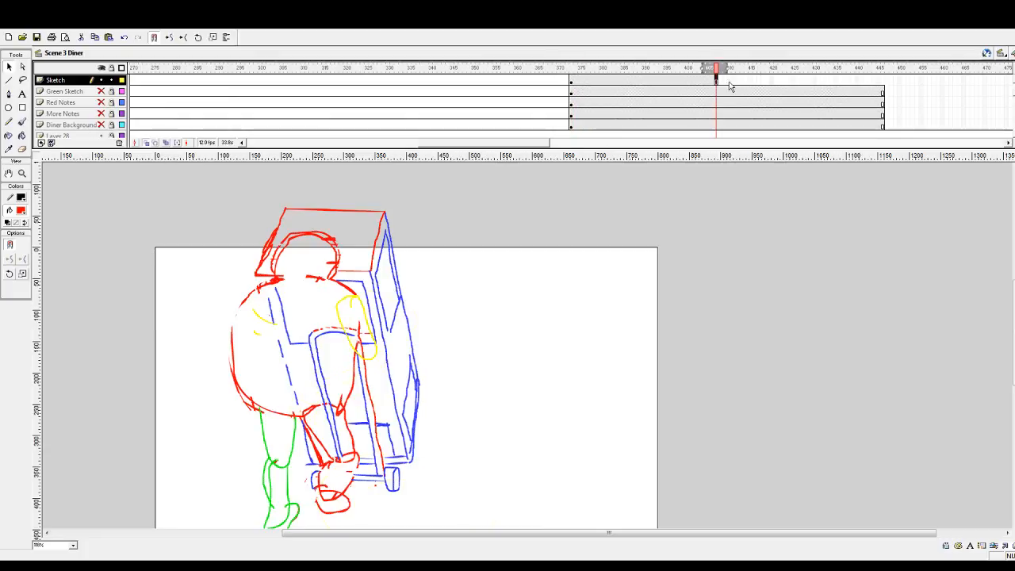
pyautogui.click(882, 82)
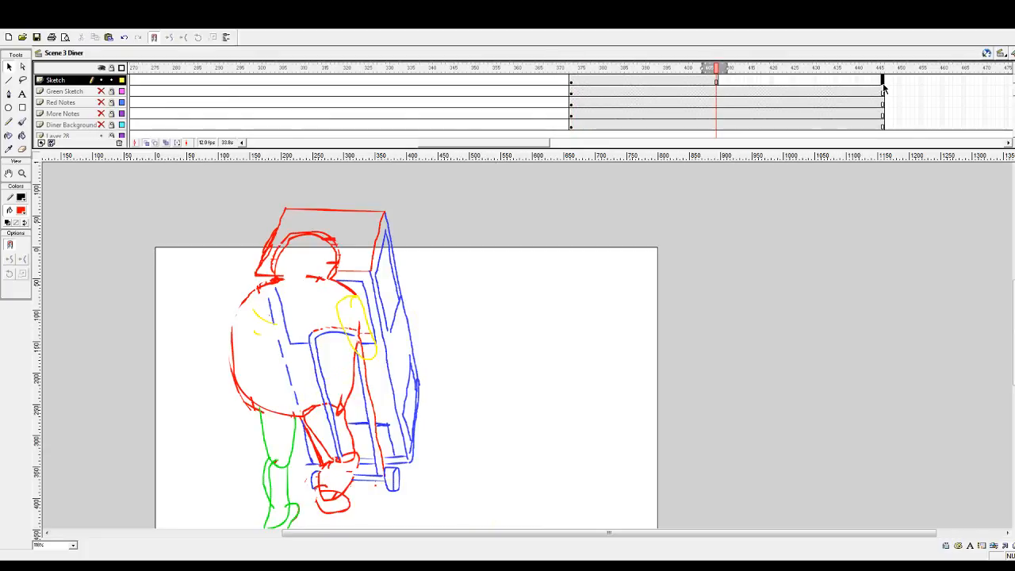
pyautogui.press('F5')
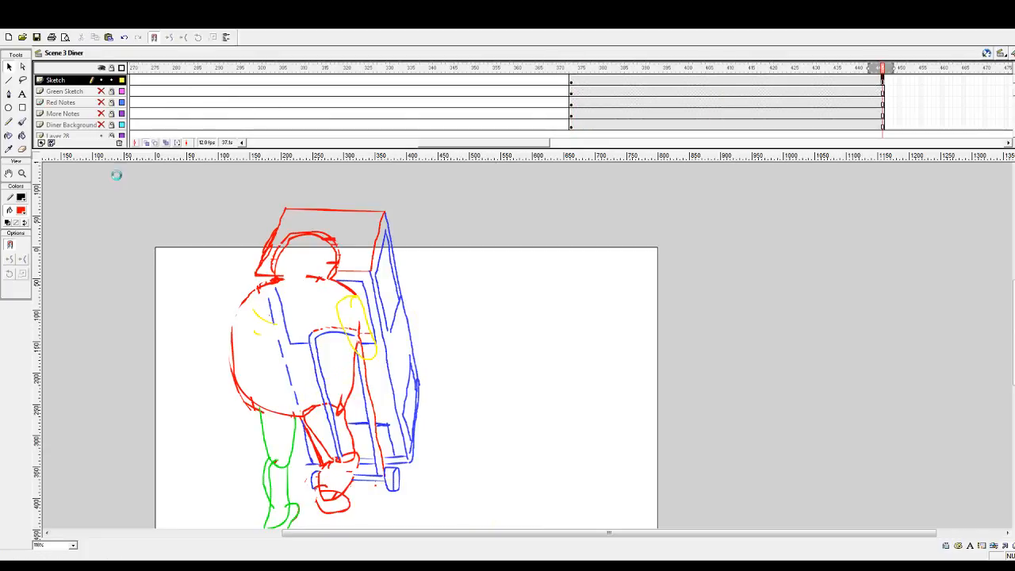
# - Show the Diner Background layer behind the sketch and shrink the timeline area to enlarge the stage view
pyautogui.click(101, 126)
pyautogui.scroll(-3, 356, 251)
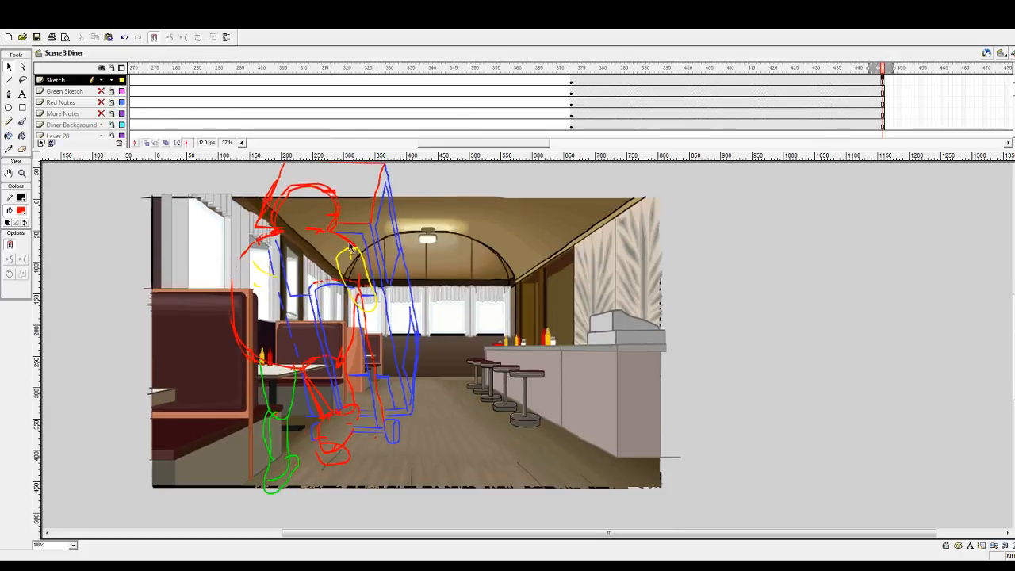
pyautogui.moveTo(373, 151); pyautogui.dragTo(374, 137)
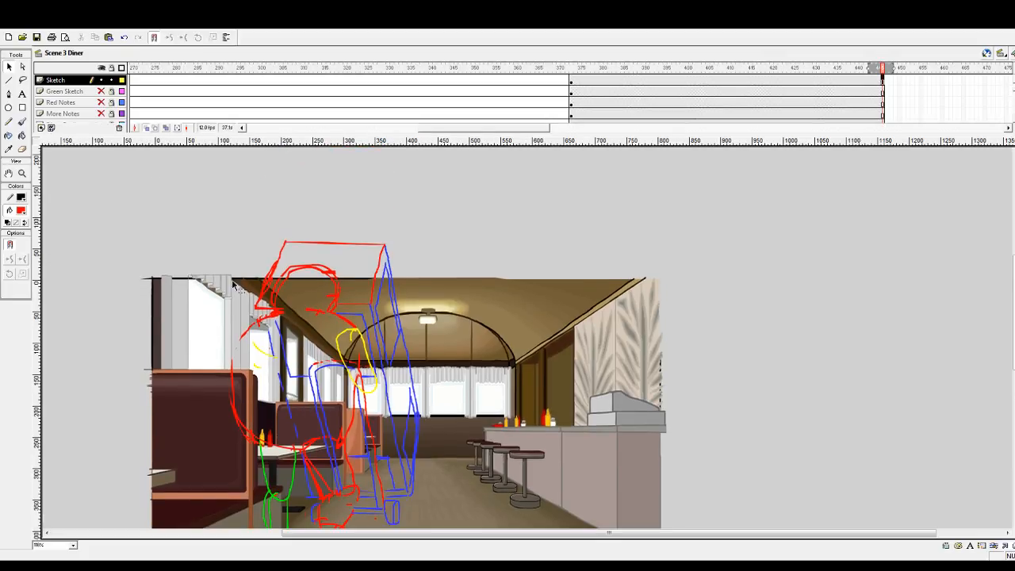
pyautogui.scroll(3, 609, 231)
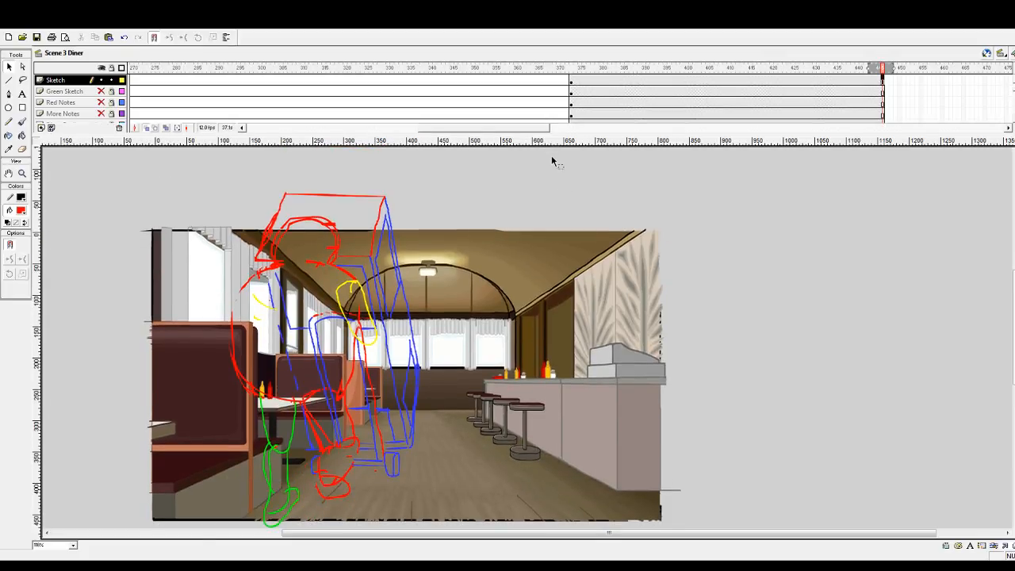
pyautogui.moveTo(552, 135); pyautogui.dragTo(552, 122)
# - Convert the whole character, box and hand truck sketch into a symbol named Delivery Guy, check its contents and return to Scene 3 Diner
pyautogui.moveTo(212, 169); pyautogui.dragTo(486, 536)
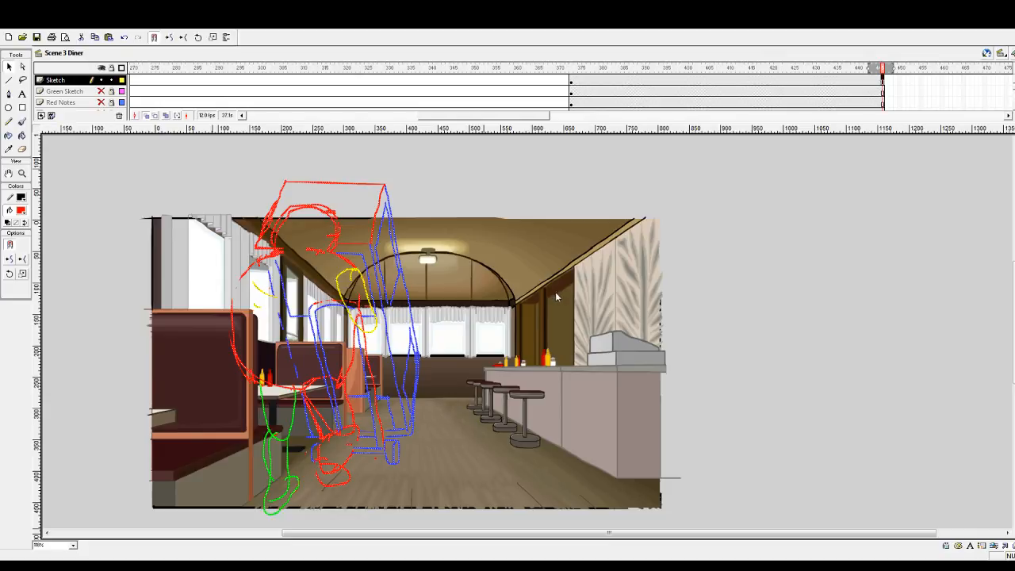
pyautogui.click(409, 296)
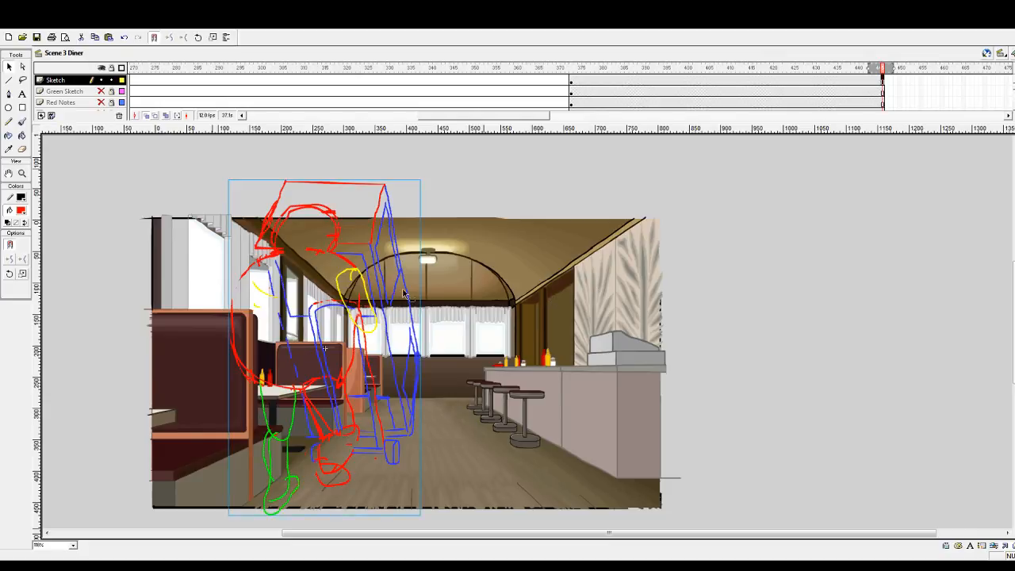
pyautogui.doubleClick(318, 256)
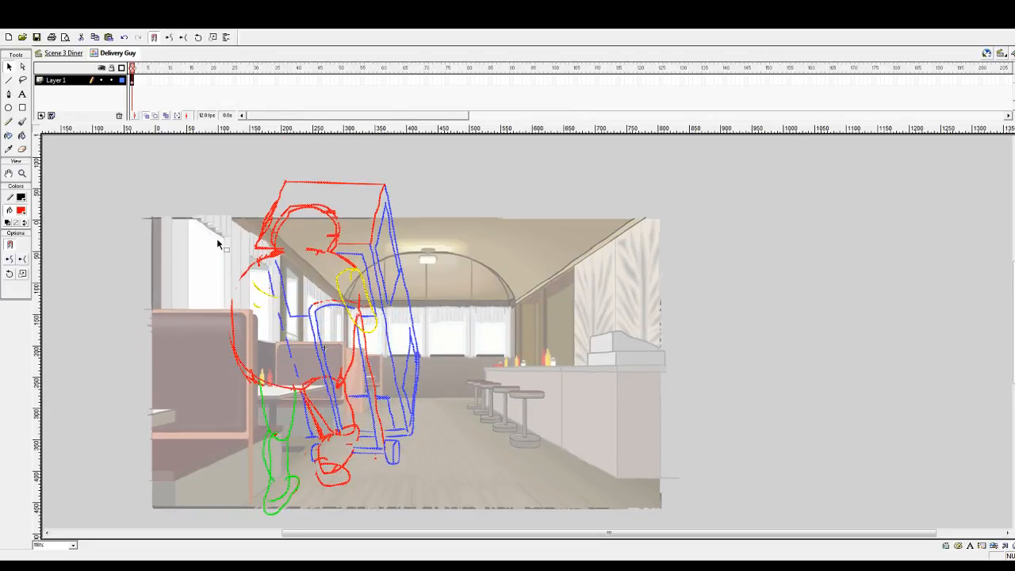
pyautogui.click(217, 244)
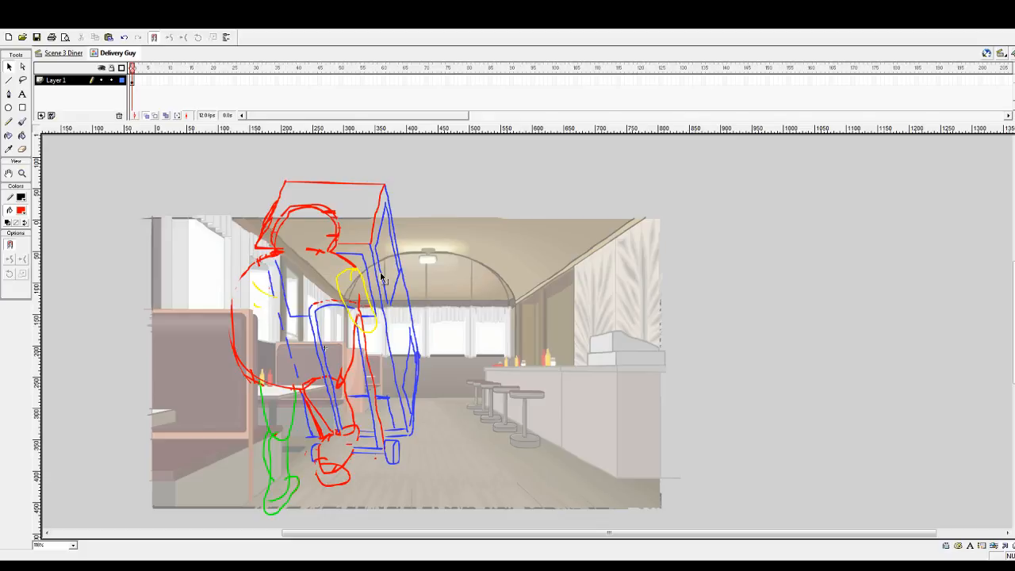
pyautogui.click(64, 53)
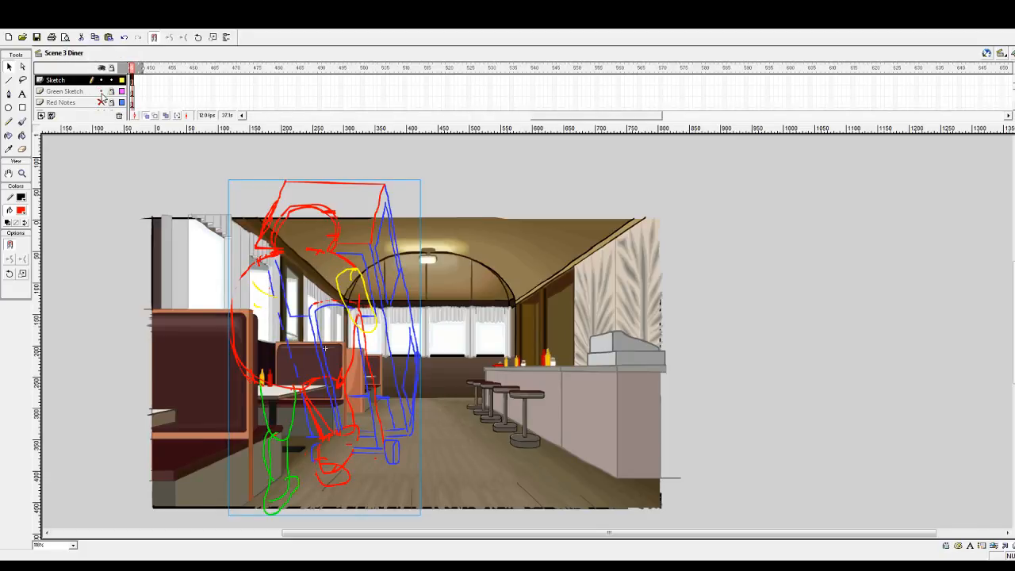
# - Check the Green Sketch and Red Notes layers, delete Green Sketch and make the More Notes layer visible
pyautogui.click(101, 91)
pyautogui.click(100, 91)
pyautogui.click(101, 102)
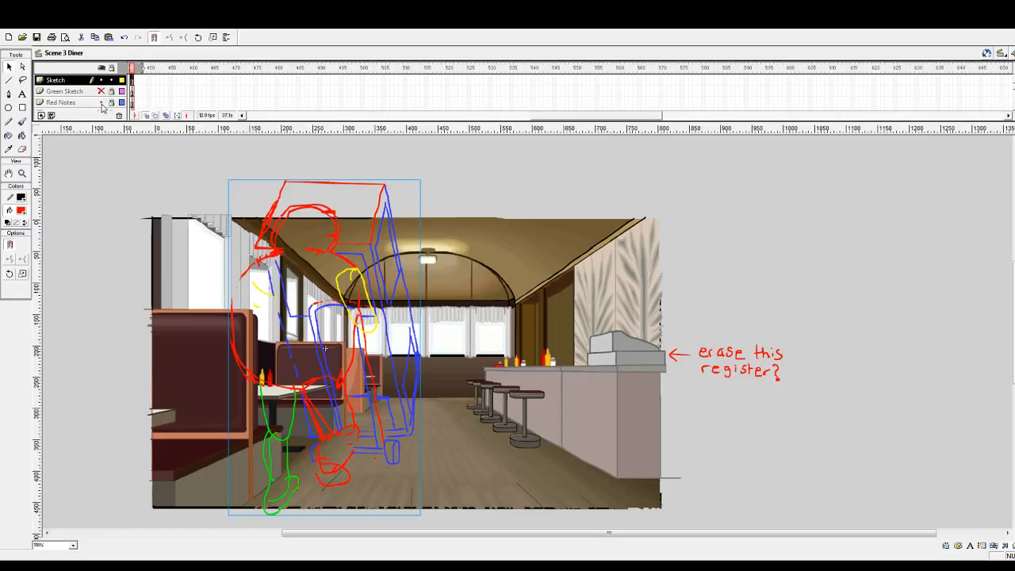
pyautogui.click(100, 102)
pyautogui.click(101, 92)
pyautogui.click(75, 91)
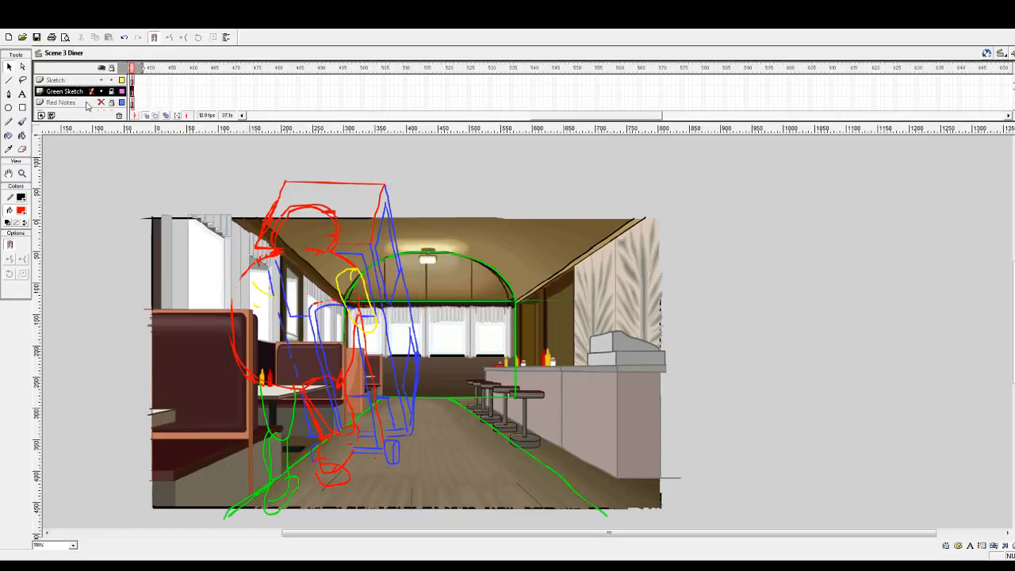
pyautogui.click(119, 115)
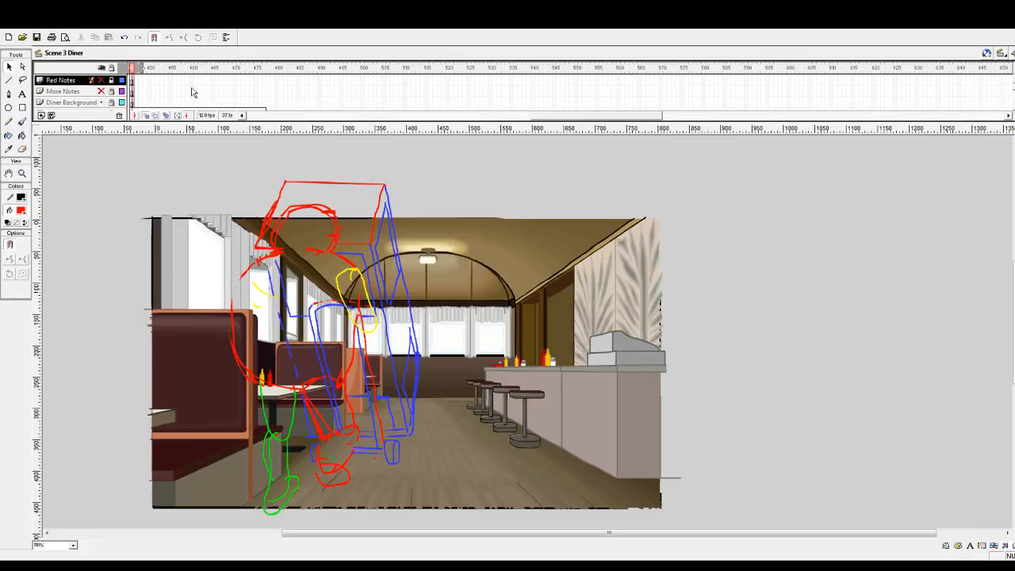
pyautogui.click(101, 91)
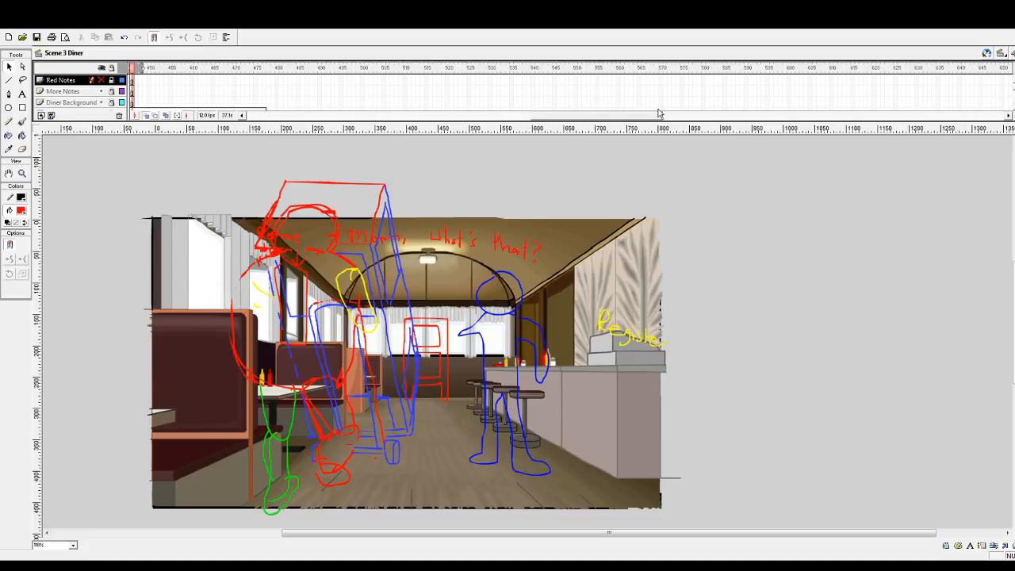
# - Add a new layer above Sketch with a blank keyframe at frame 373 and remove its frames after 446
pyautogui.moveTo(553, 116); pyautogui.dragTo(471, 116)
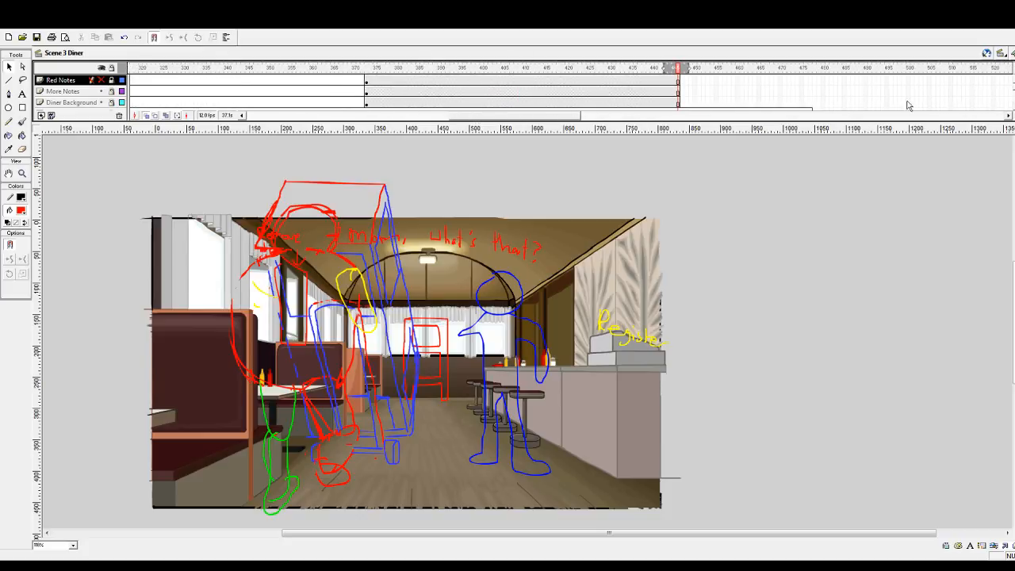
pyautogui.scroll(-3, 71, 91)
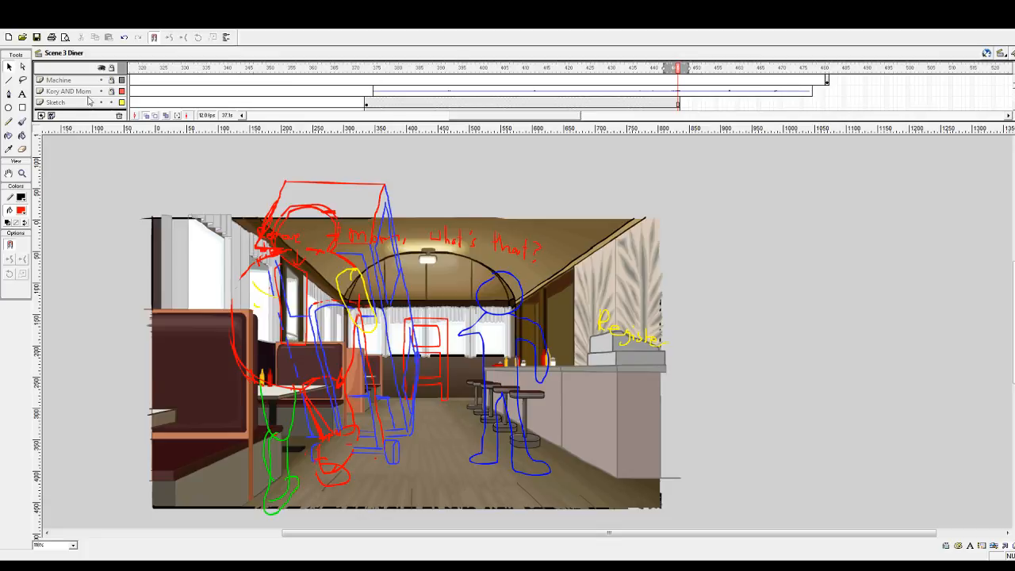
pyautogui.click(62, 103)
pyautogui.click(42, 115)
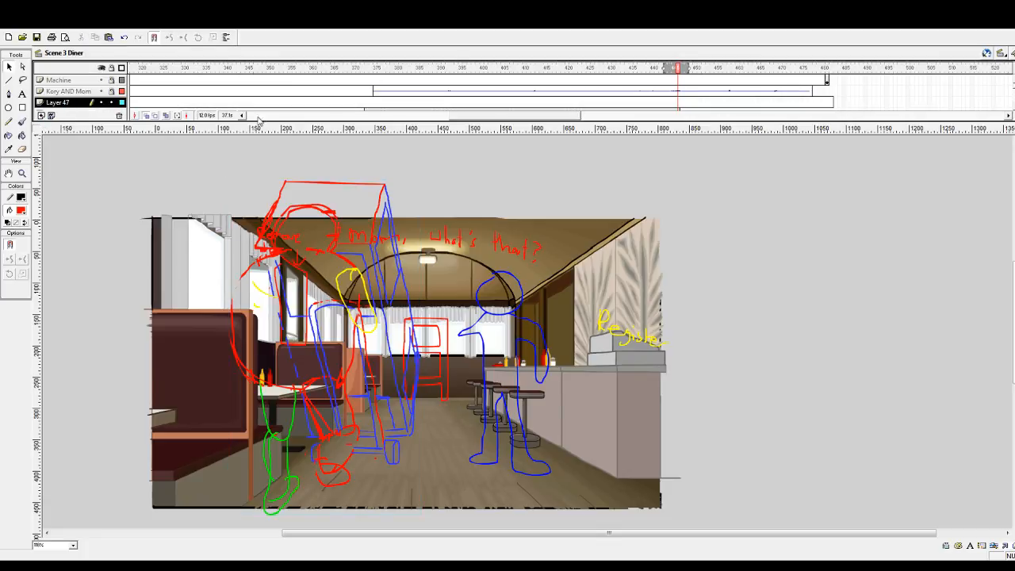
pyautogui.click(366, 103)
pyautogui.moveTo(687, 106); pyautogui.dragTo(833, 108)
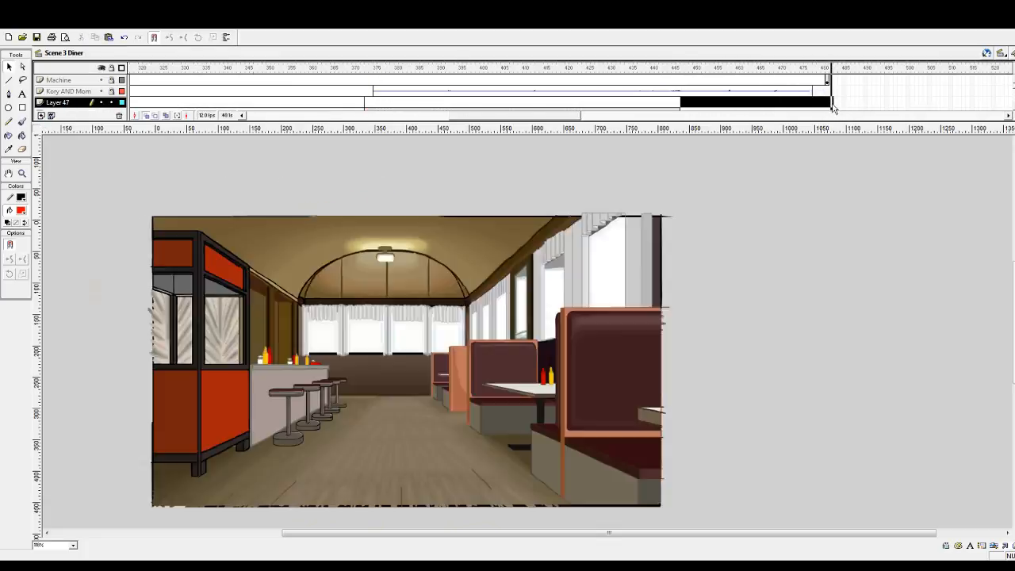
pyautogui.click(367, 103)
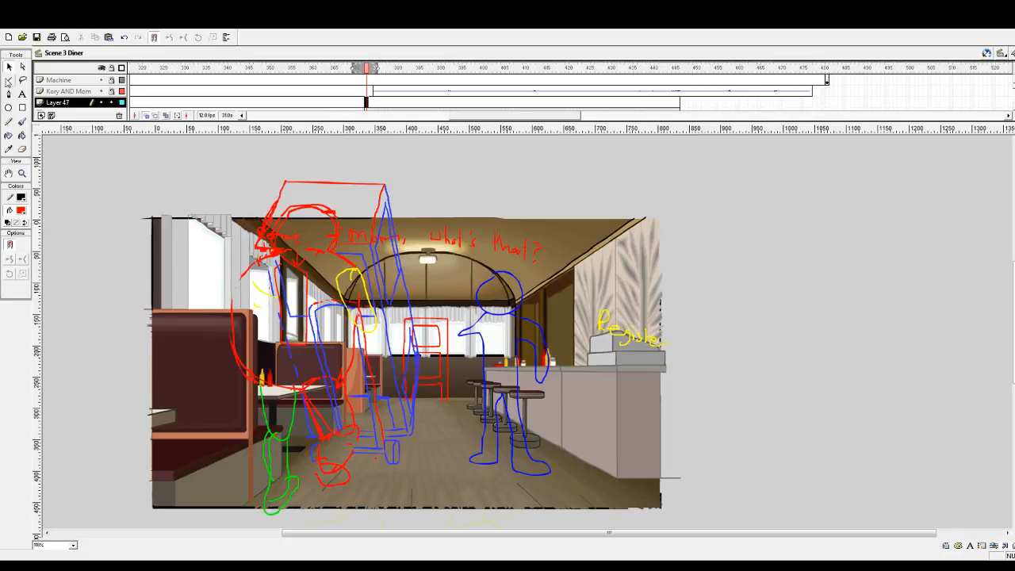
pyautogui.click(9, 80)
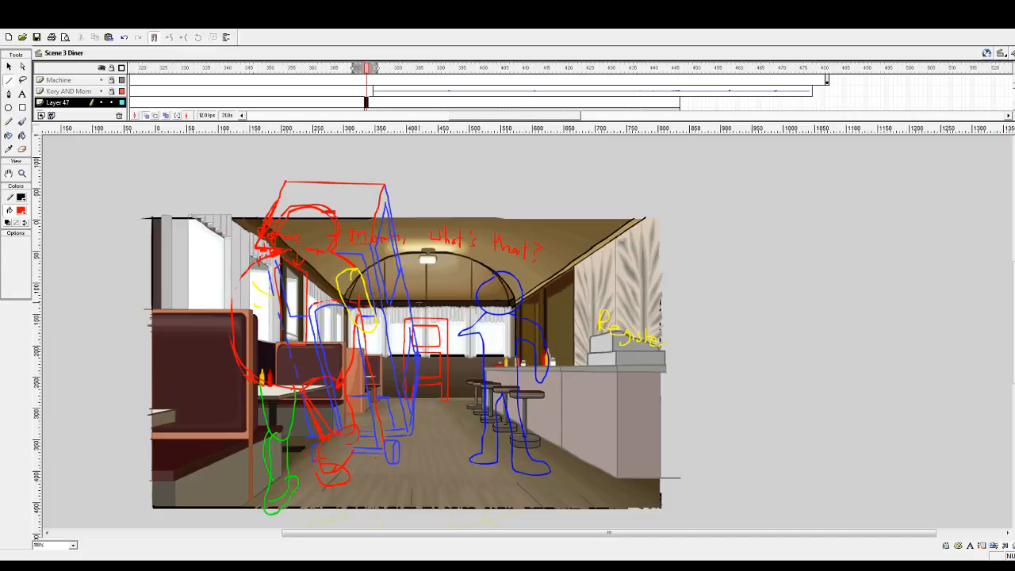
pyautogui.moveTo(420, 303); pyautogui.dragTo(449, 305)
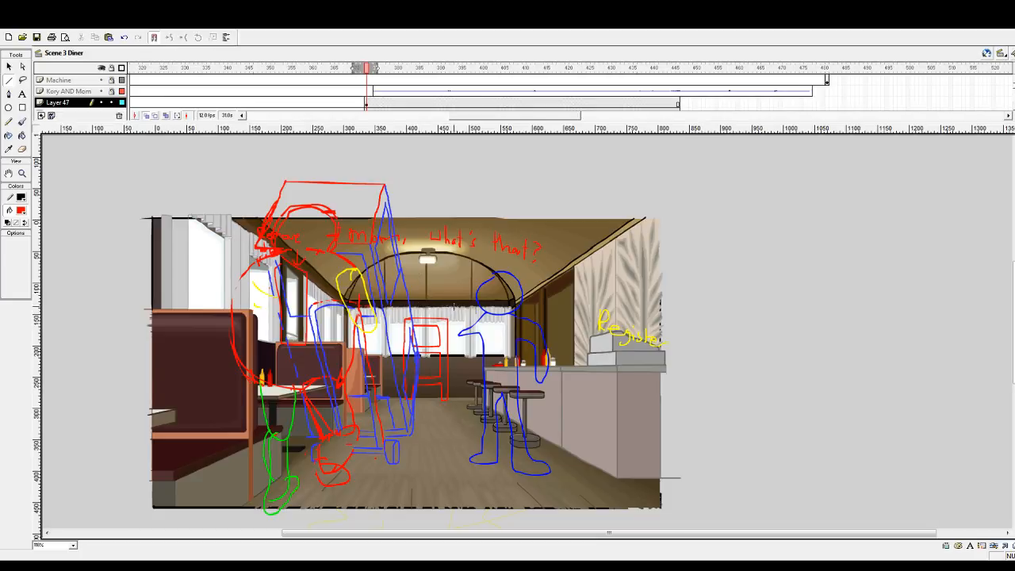
pyautogui.hotkey('ctrl', 'z')
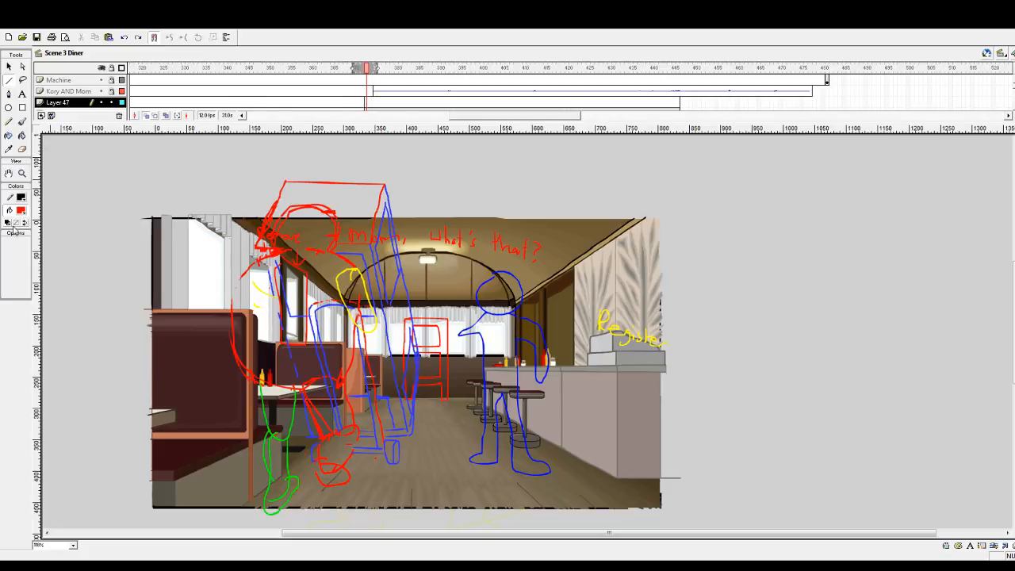
# - Brush a small green box directly above the red frame at the back of the diner
pyautogui.click(44, 233)
pyautogui.click(22, 121)
pyautogui.moveTo(409, 306)
pyautogui.mouseDown()
pyautogui.moveTo(441, 305)
pyautogui.moveTo(432, 305)
pyautogui.mouseUp()
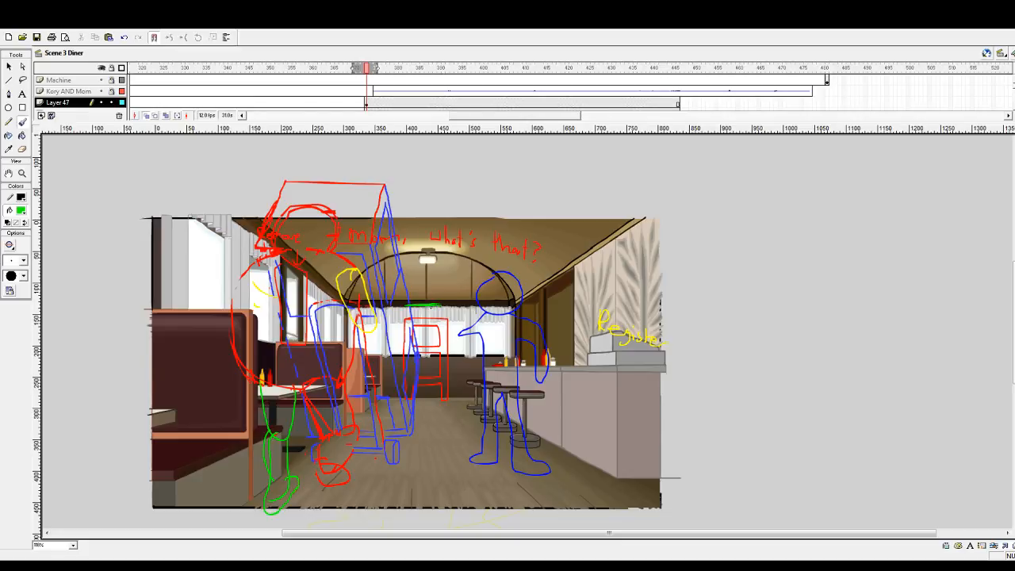
pyautogui.hotkey('ctrl', 'z')
pyautogui.moveTo(406, 309); pyautogui.dragTo(444, 308)
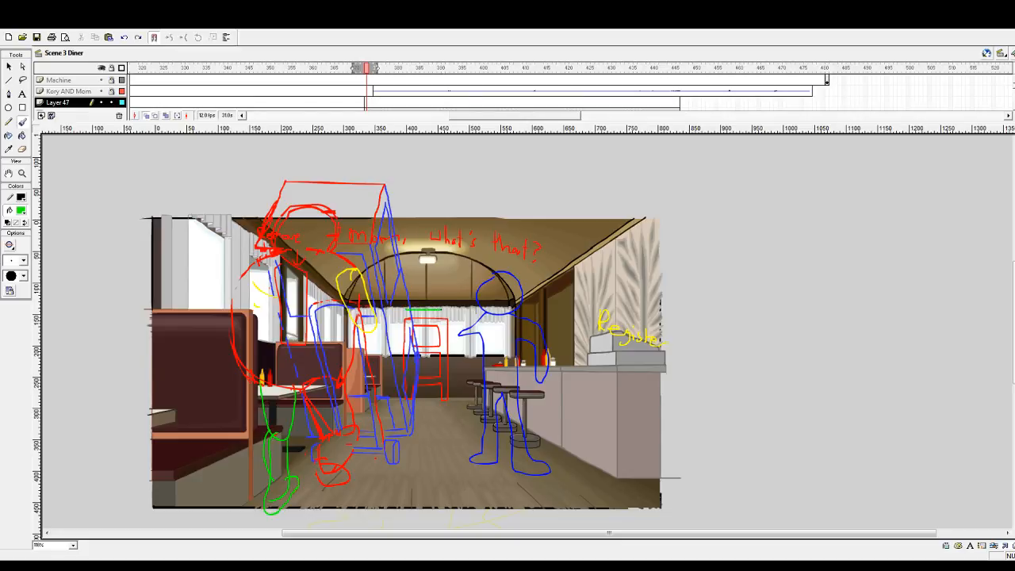
pyautogui.hotkey('ctrl', 'z')
pyautogui.moveTo(405, 301)
pyautogui.mouseDown()
pyautogui.moveTo(443, 299)
pyautogui.moveTo(443, 318)
pyautogui.moveTo(442, 302)
pyautogui.moveTo(443, 316)
pyautogui.moveTo(401, 307)
pyautogui.mouseUp()
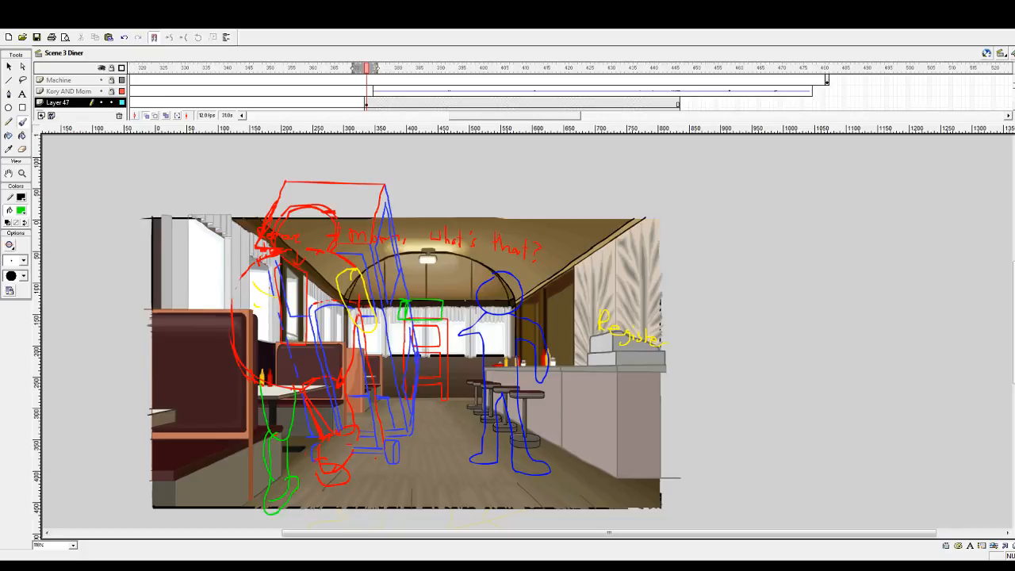
# - Draw two straight black perspective guide lines converging toward the back of the diner, one from above and one from below
pyautogui.moveTo(373, 147); pyautogui.dragTo(434, 279)
pyautogui.hotkey('ctrl', 'z')
pyautogui.click(9, 80)
pyautogui.moveTo(366, 150); pyautogui.dragTo(453, 317)
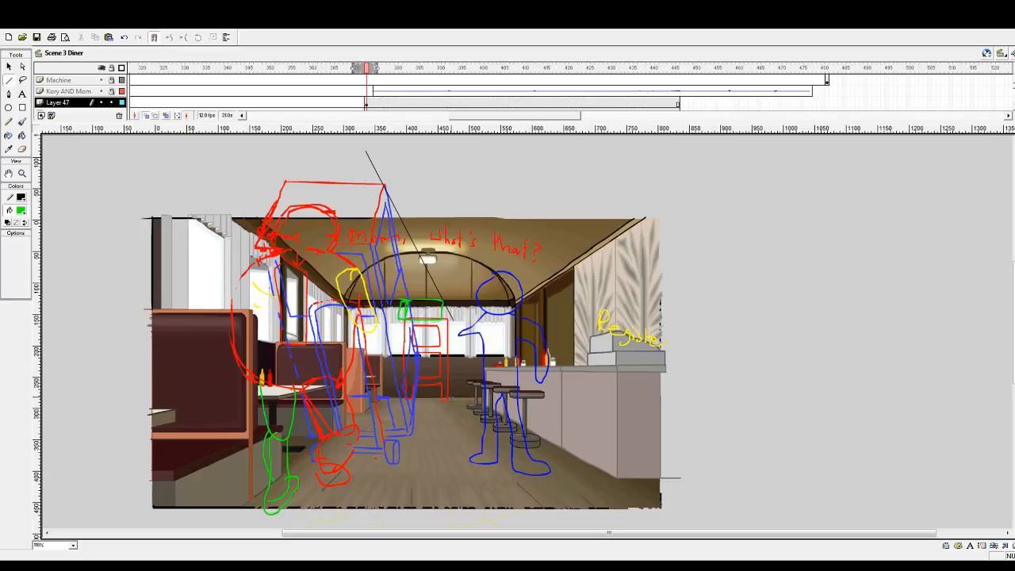
pyautogui.moveTo(384, 522); pyautogui.dragTo(384, 523)
# - Open the Delivery Guy symbol for editing, erase the carried box's red top edge and redraw it in green
pyautogui.click(8, 66)
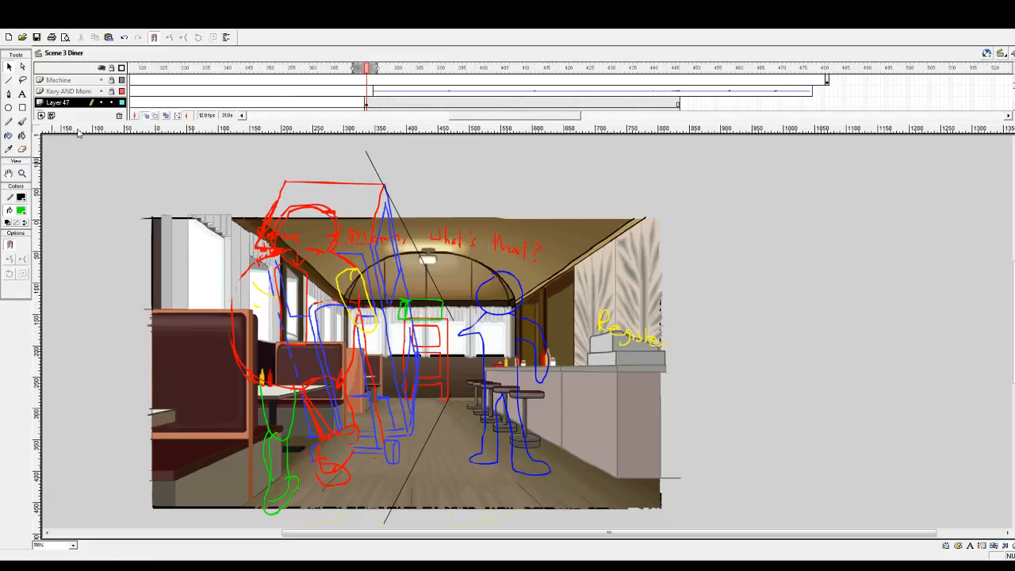
pyautogui.doubleClick(333, 256)
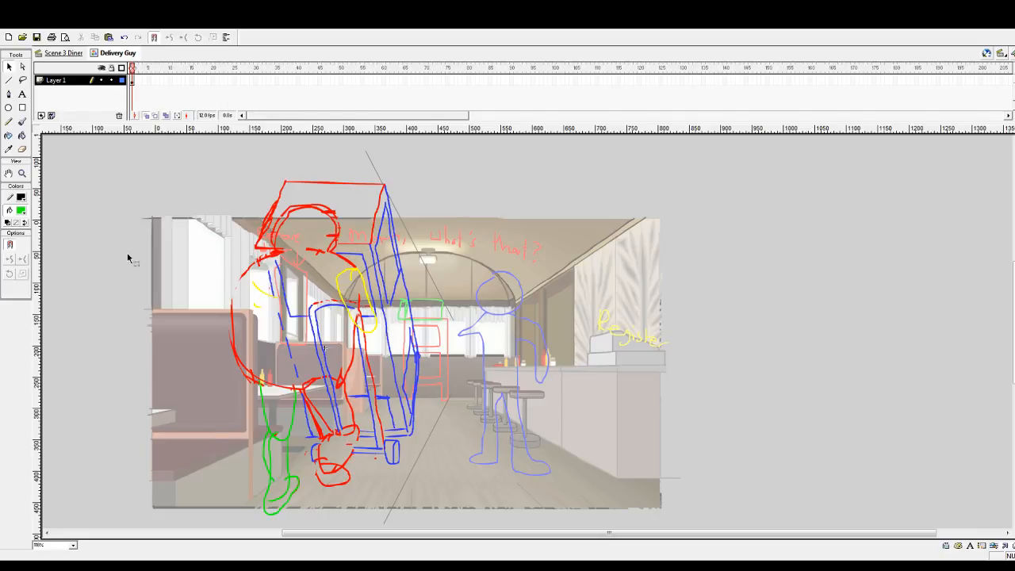
pyautogui.click(24, 150)
pyautogui.moveTo(386, 186); pyautogui.dragTo(302, 184)
pyautogui.press('b')
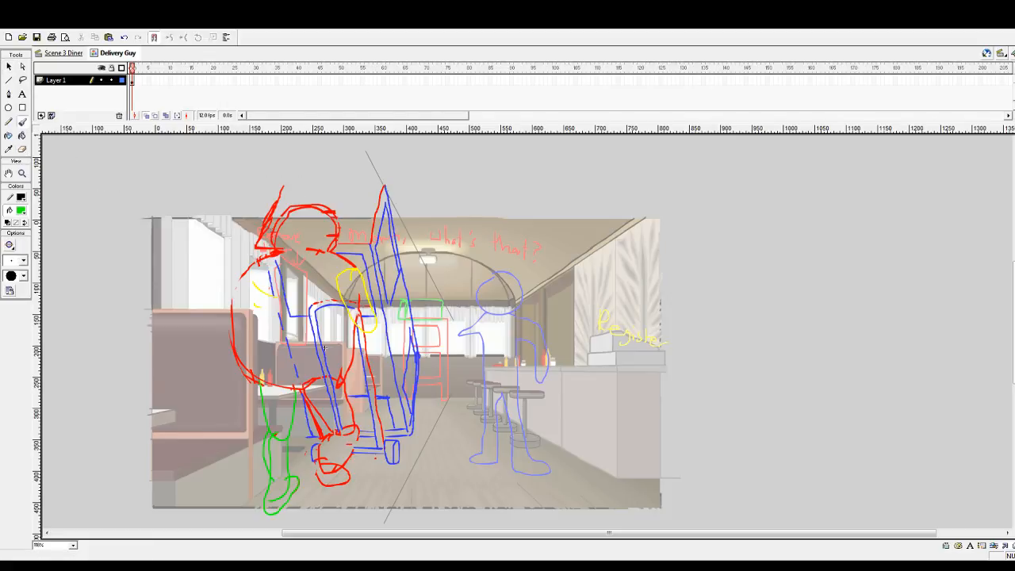
pyautogui.moveTo(382, 186); pyautogui.dragTo(281, 188)
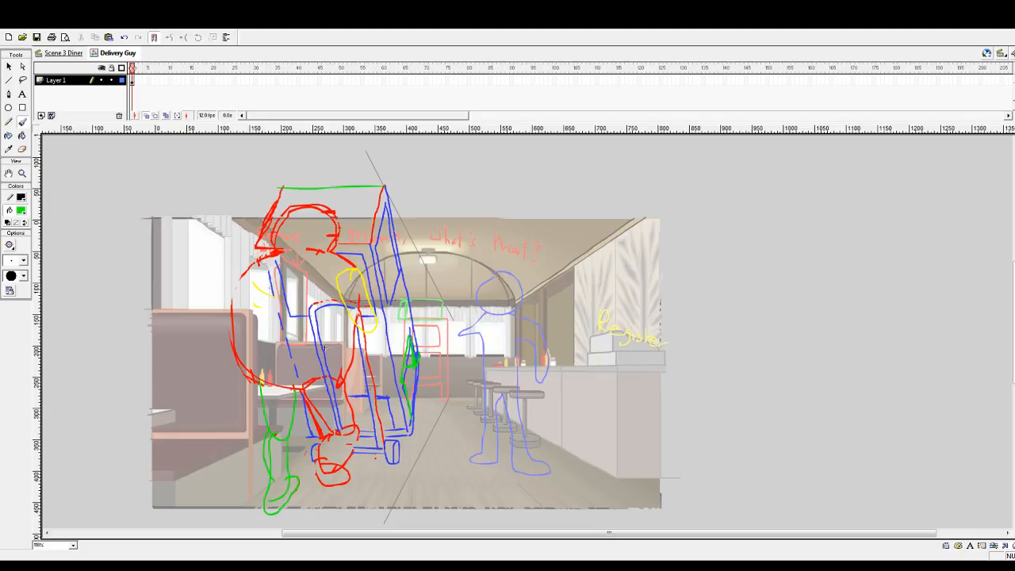
# - Add a new layer beneath the existing sketch layer and rename the sketch layer "Delivery Sketch"
pyautogui.click(41, 116)
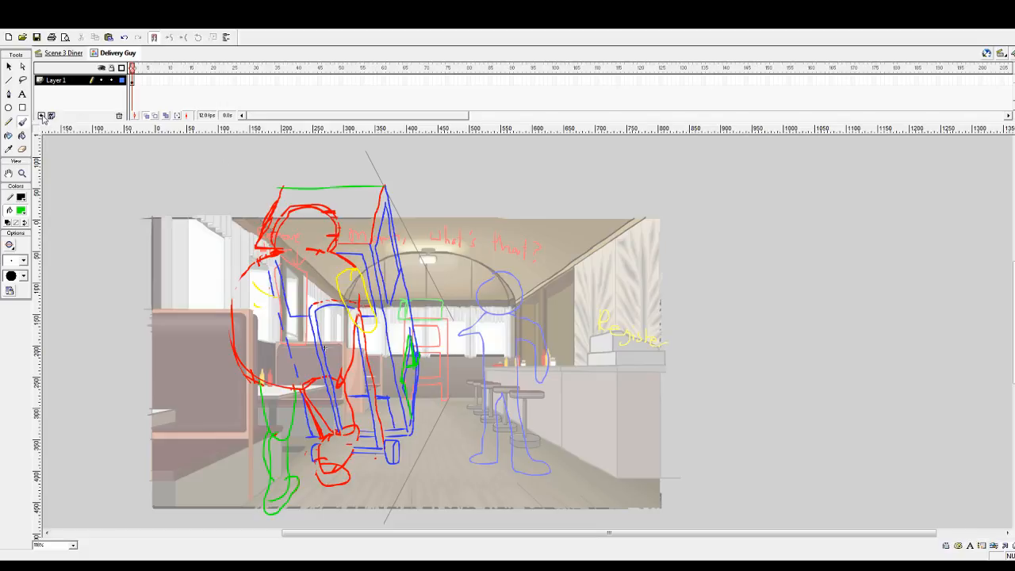
pyautogui.moveTo(72, 93); pyautogui.dragTo(72, 80)
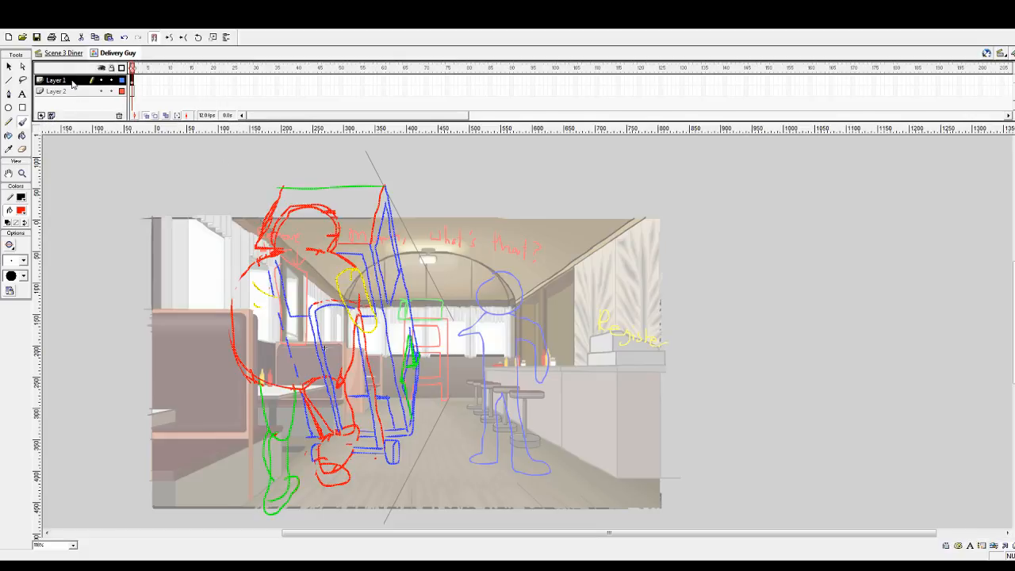
pyautogui.doubleClick(72, 80)
pyautogui.press('BackSpace')
pyautogui.write('Deli')
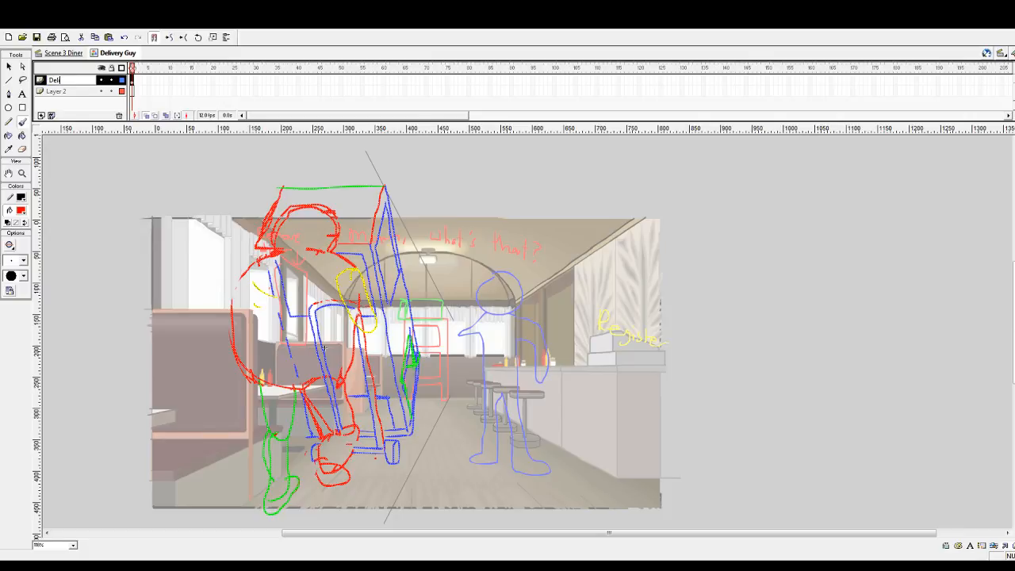
pyautogui.write('very Sketch')
pyautogui.press('Return')
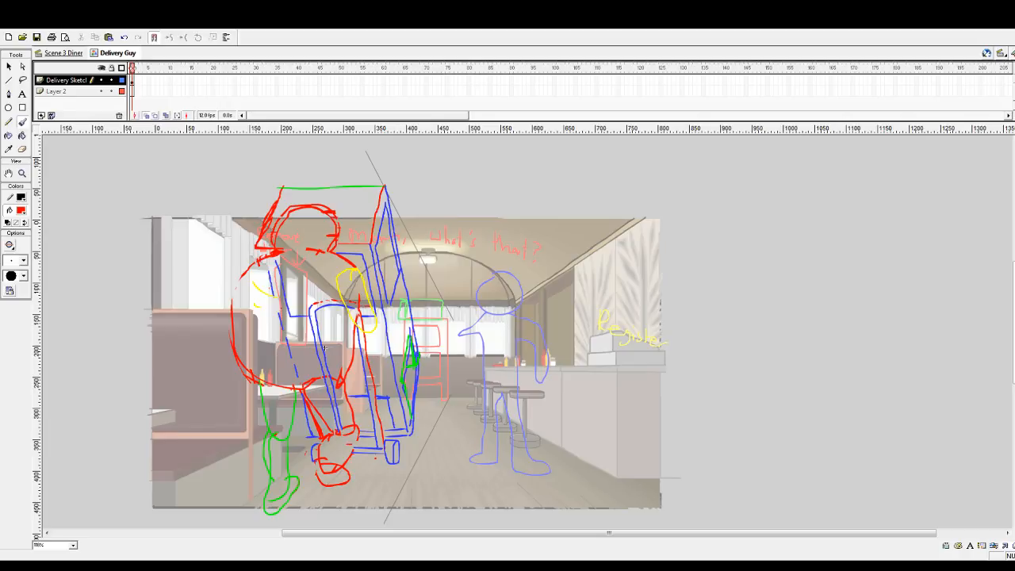
# - Extend the Delivery Sketch layer's frames to frame 79
pyautogui.scroll(-3, 523, 333)
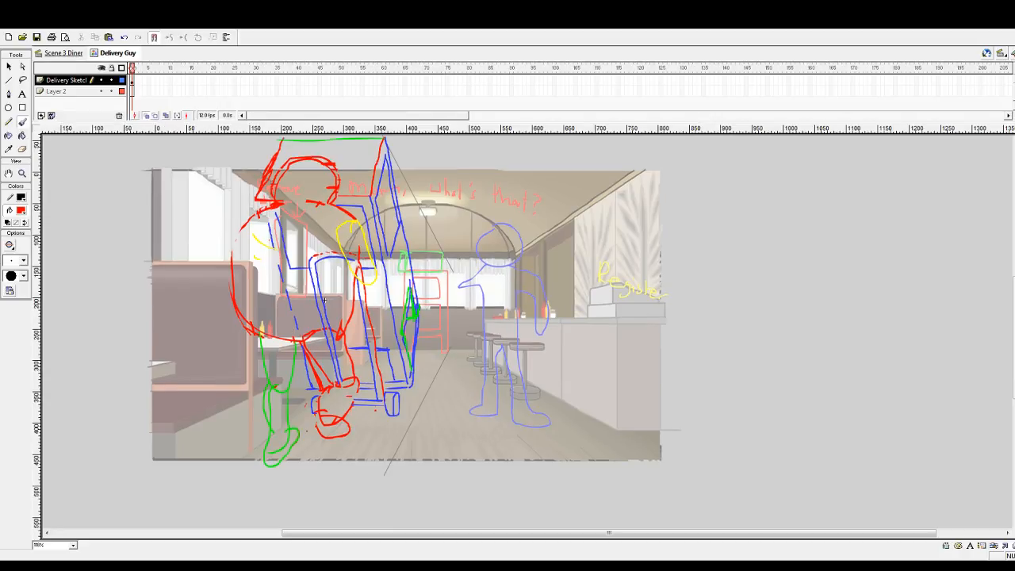
pyautogui.click(134, 81)
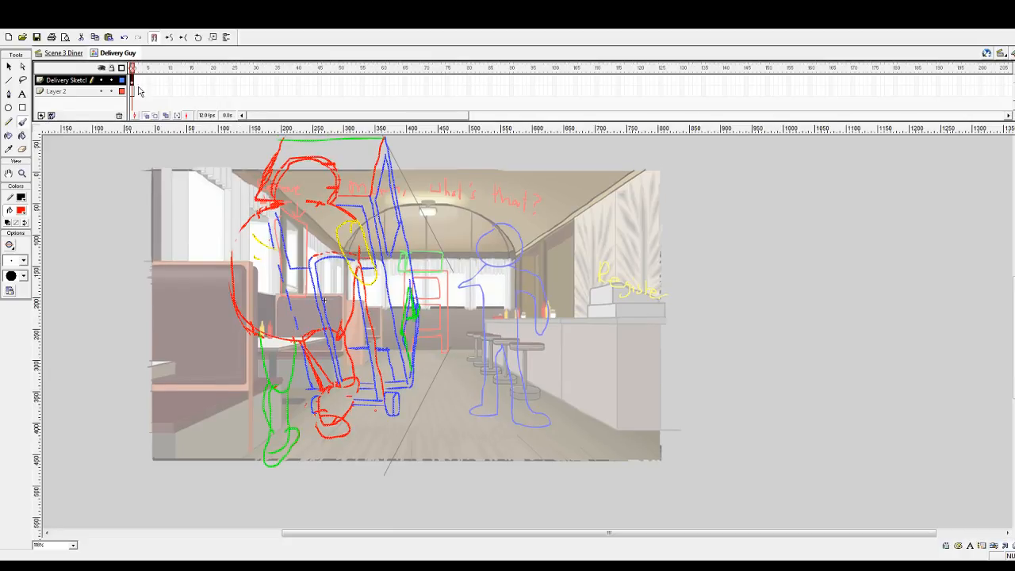
pyautogui.click(465, 80)
pyautogui.press('F5')
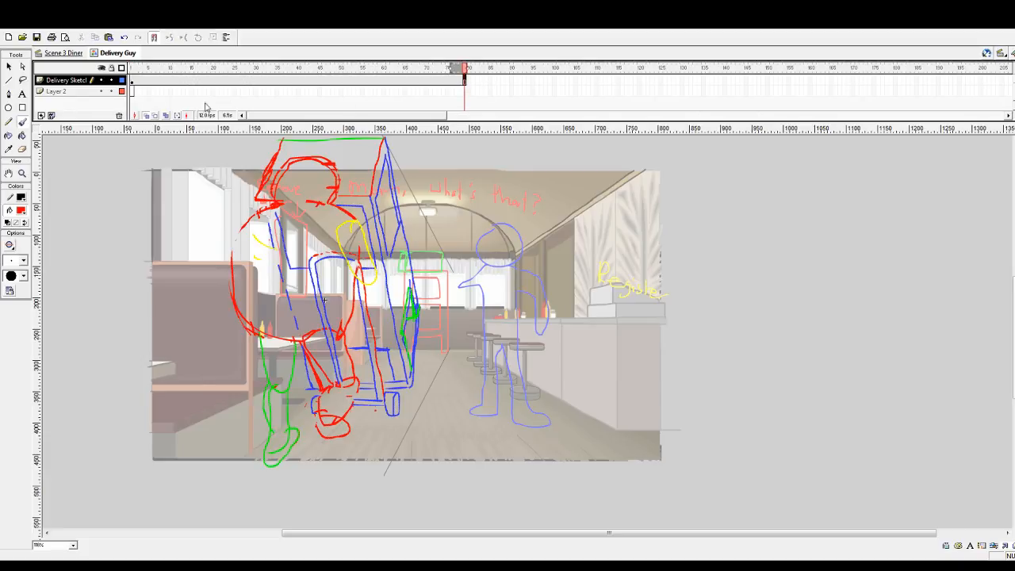
# - Extend Layer 2 with frames until it matches the length of the Delivery Sketch layer
pyautogui.click(133, 94)
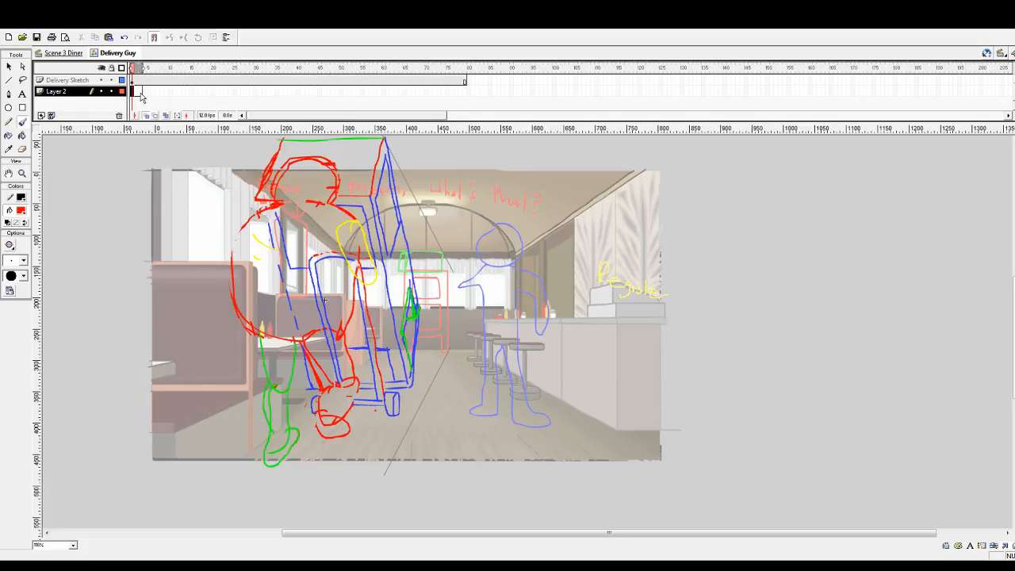
pyautogui.press('F5')
pyautogui.press('F5')
pyautogui.press('F5')
pyautogui.press('F5')
pyautogui.press('F5')
pyautogui.press('F5')
pyautogui.press('F5')
pyautogui.press('F5')
pyautogui.press('F5')
pyautogui.press('F5')
pyautogui.press('F5')
pyautogui.press('F5')
pyautogui.press('F5')
pyautogui.press('F5')
pyautogui.press('F5')
pyautogui.press('F5')
pyautogui.press('F5')
pyautogui.press('F5')
pyautogui.press('F5')
pyautogui.press('F5')
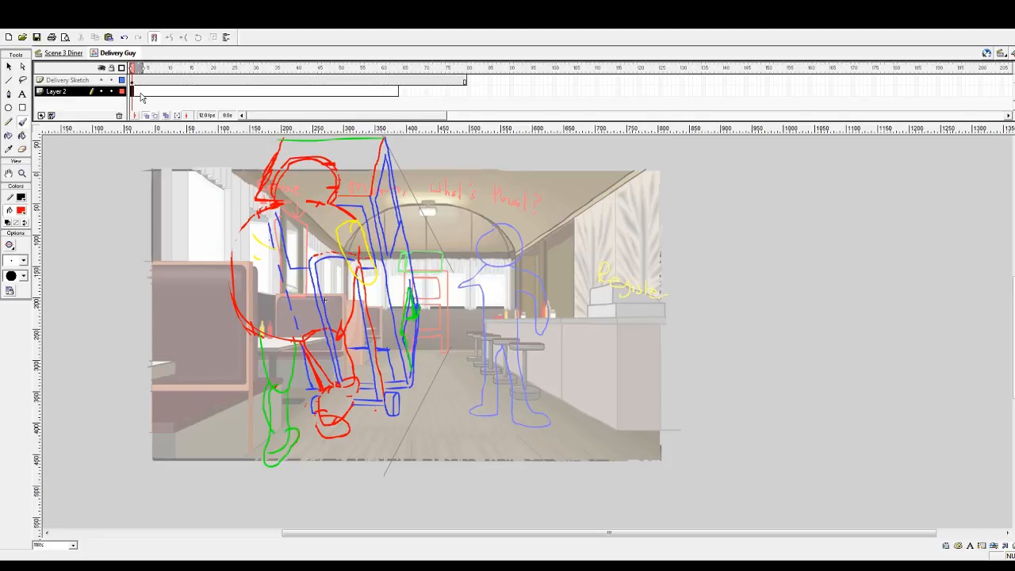
pyautogui.press('F5')
# - Brush white footprints on Layer 2 over the green foot, near the cart's wheels and beside the raised red foot
pyautogui.click(22, 211)
pyautogui.click(110, 292)
pyautogui.moveTo(268, 457)
pyautogui.mouseDown()
pyautogui.moveTo(293, 431)
pyautogui.moveTo(298, 445)
pyautogui.moveTo(265, 462)
pyautogui.mouseUp()
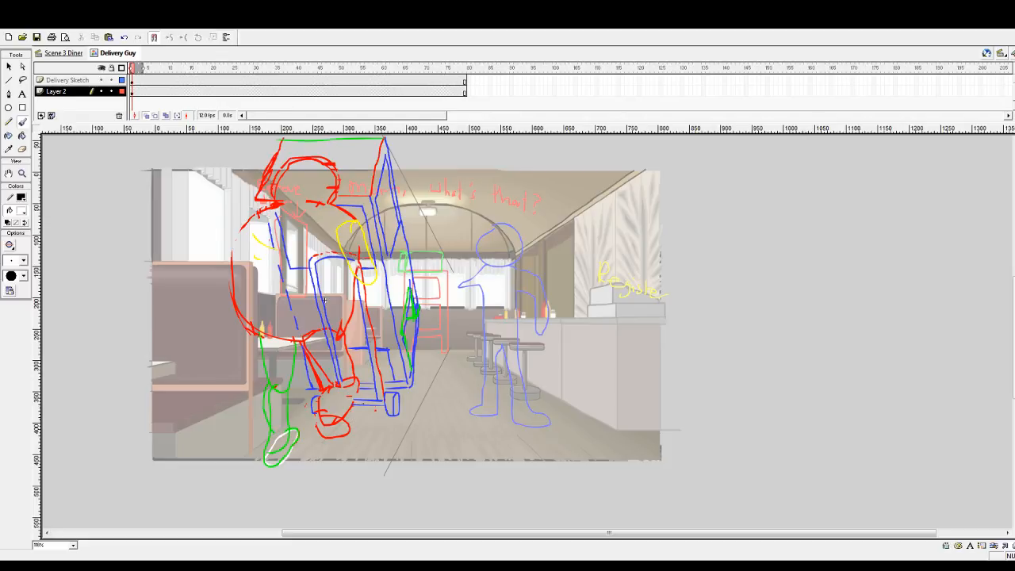
pyautogui.moveTo(370, 404)
pyautogui.mouseDown()
pyautogui.moveTo(357, 426)
pyautogui.moveTo(352, 410)
pyautogui.moveTo(356, 426)
pyautogui.mouseUp()
pyautogui.moveTo(346, 383); pyautogui.dragTo(356, 377)
pyautogui.hotkey('ctrl', 'z')
pyautogui.moveTo(354, 408); pyautogui.dragTo(347, 427)
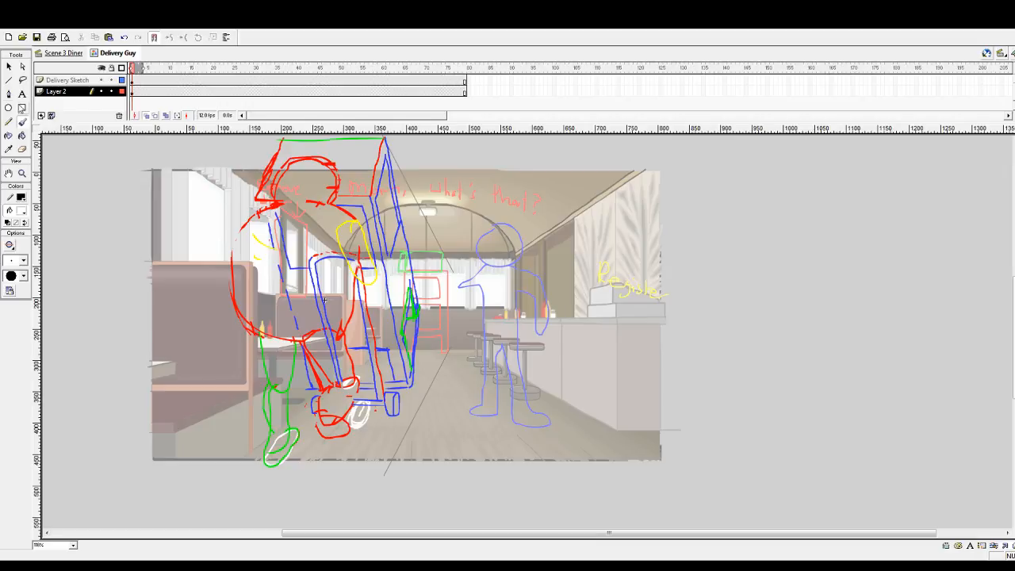
# - Move the two white footprints near the cart's wheels slightly toward the counter to follow the walking path
pyautogui.click(10, 68)
pyautogui.click(356, 415)
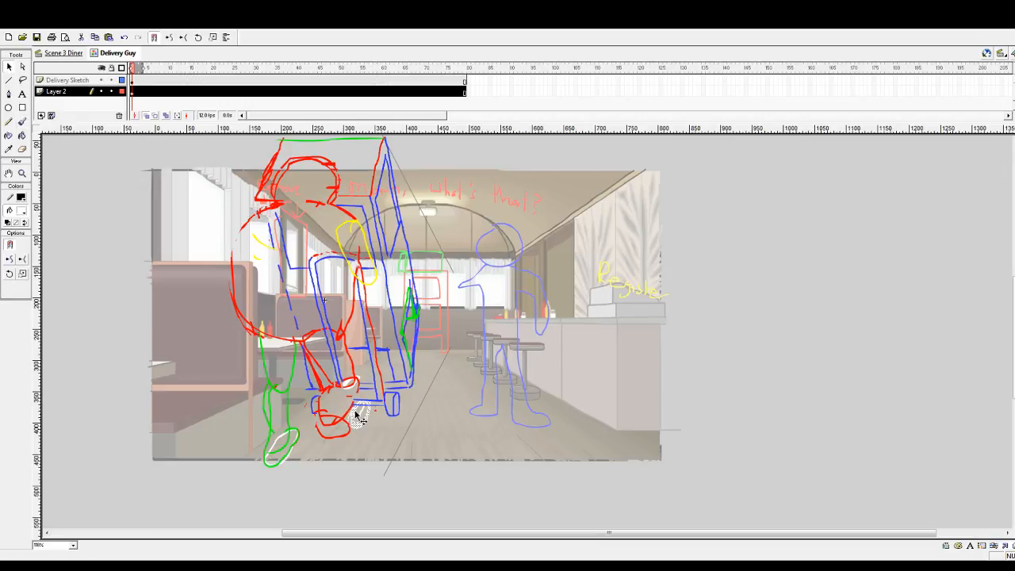
pyautogui.moveTo(361, 405); pyautogui.dragTo(369, 416)
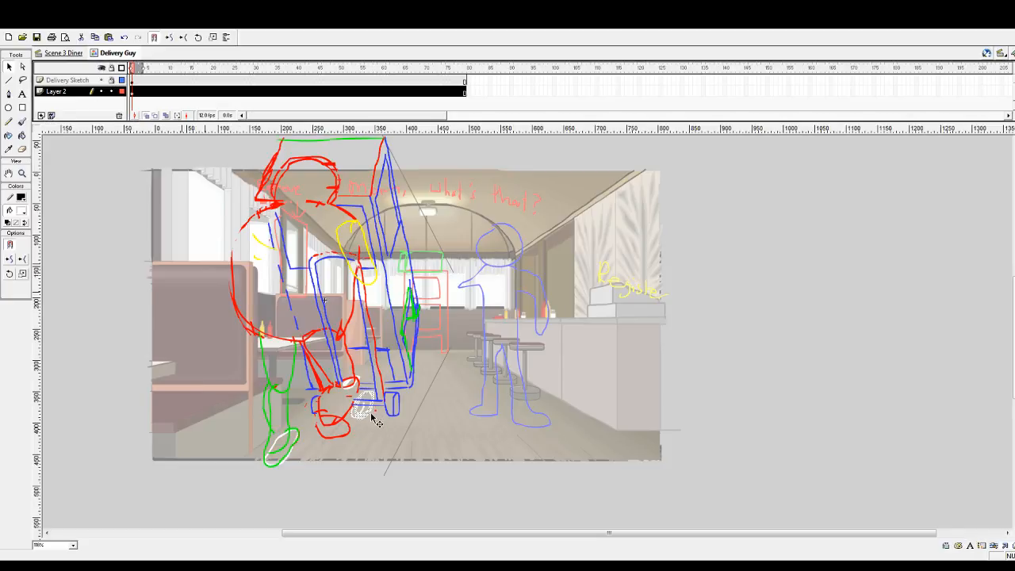
pyautogui.moveTo(366, 418); pyautogui.dragTo(373, 420)
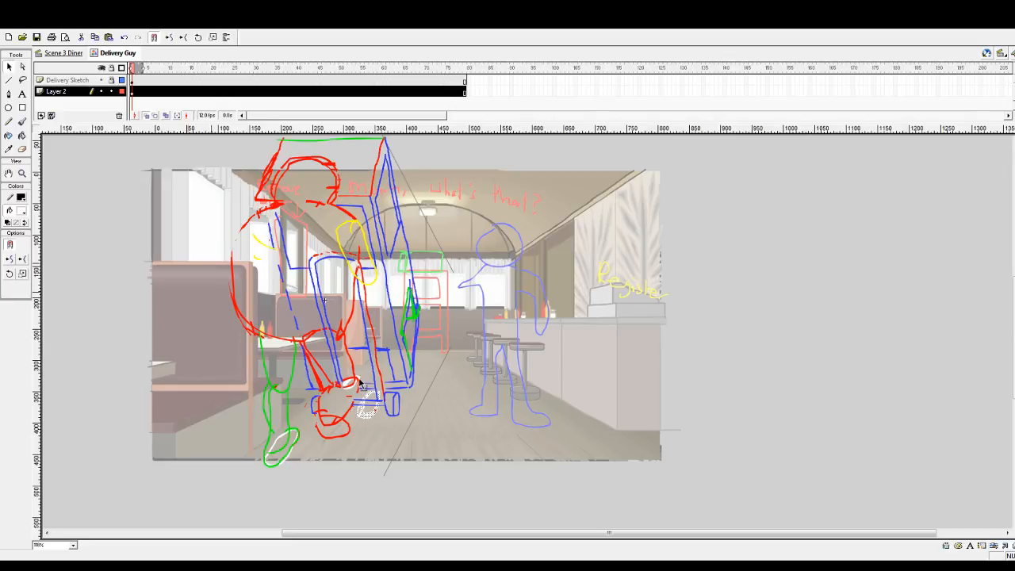
pyautogui.click(357, 381)
pyautogui.moveTo(361, 380); pyautogui.dragTo(363, 376)
# - Brush another white footprint inside the cart's far lower corner and nudge the footprint beside the raised red foot toward it
pyautogui.click(22, 122)
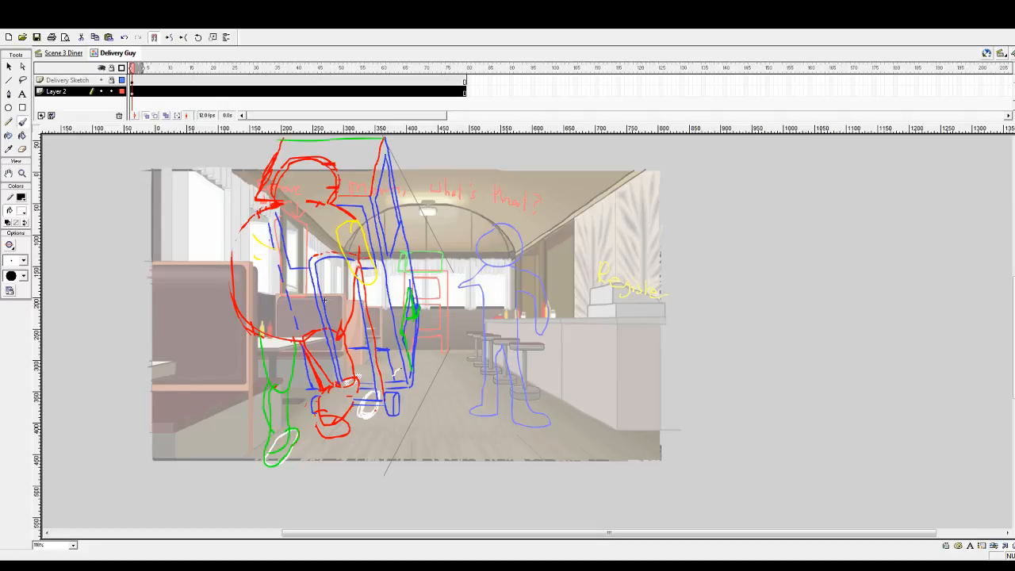
pyautogui.moveTo(399, 377); pyautogui.dragTo(395, 370)
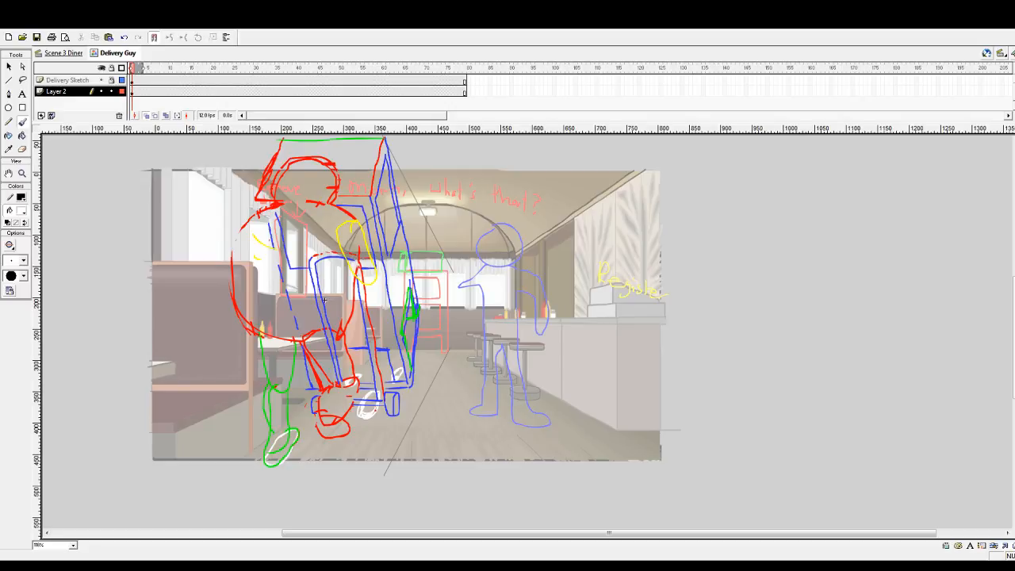
pyautogui.click(9, 67)
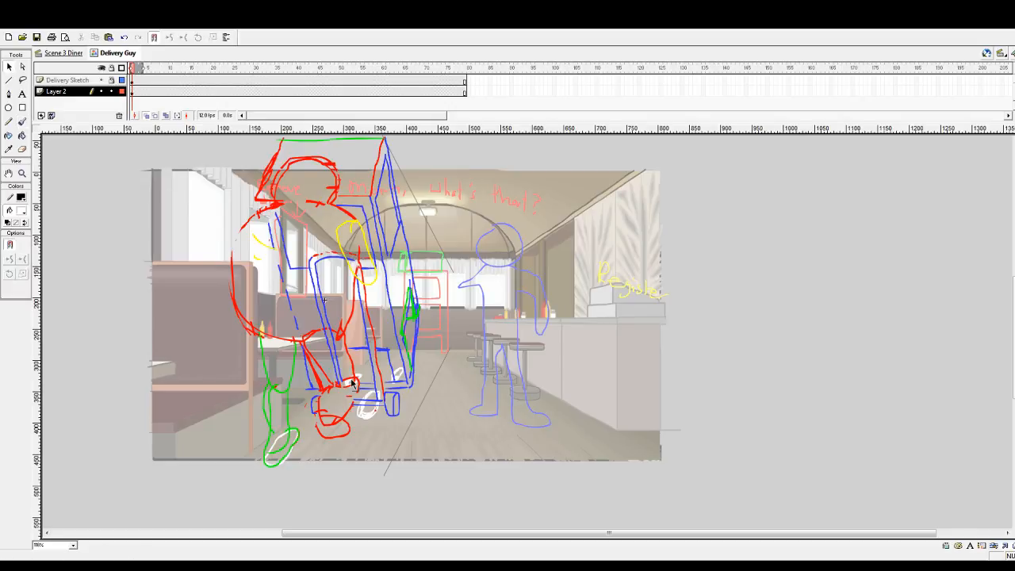
pyautogui.click(354, 385)
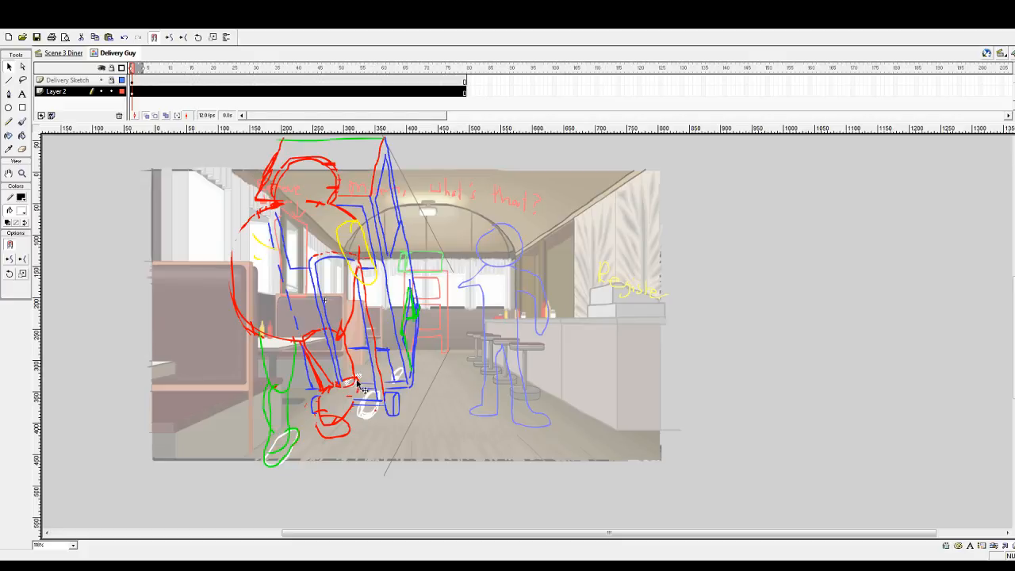
pyautogui.moveTo(360, 377); pyautogui.dragTo(367, 375)
pyautogui.click(437, 379)
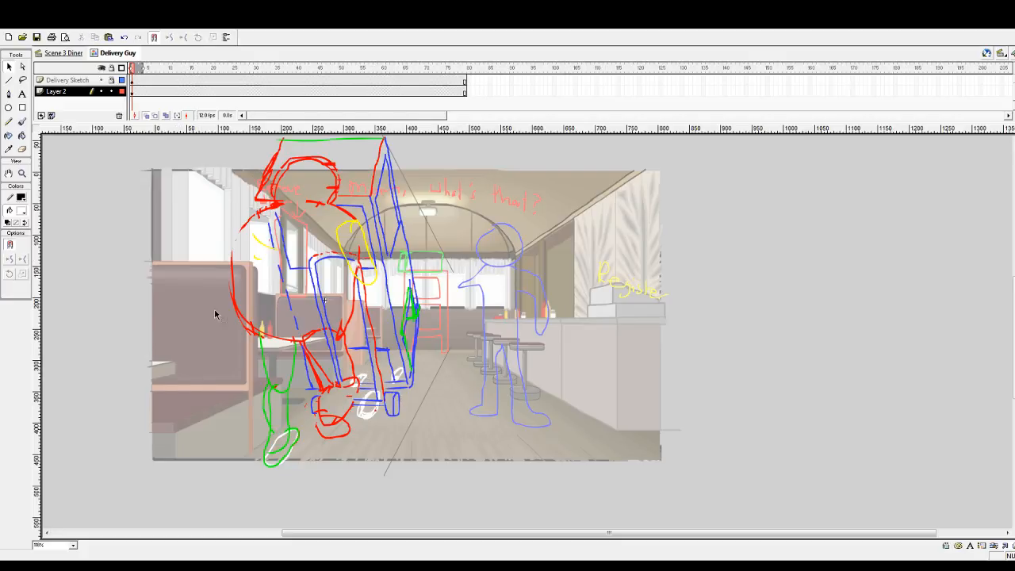
# - Brush a small white footprint farther back on the floor and a large one below the background's lower edge
pyautogui.click(21, 121)
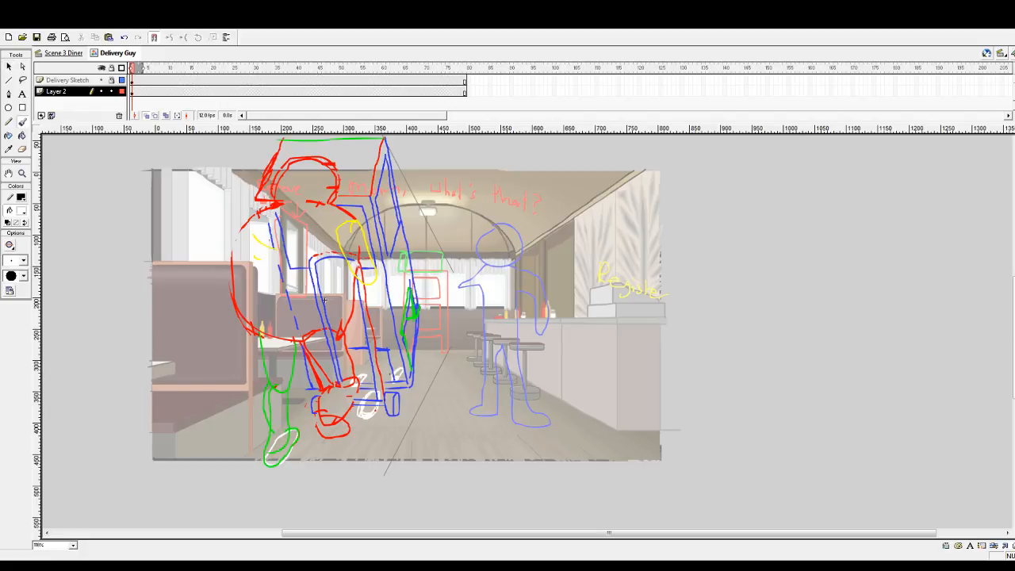
pyautogui.moveTo(381, 363); pyautogui.dragTo(387, 360)
pyautogui.scroll(-3, 319, 464)
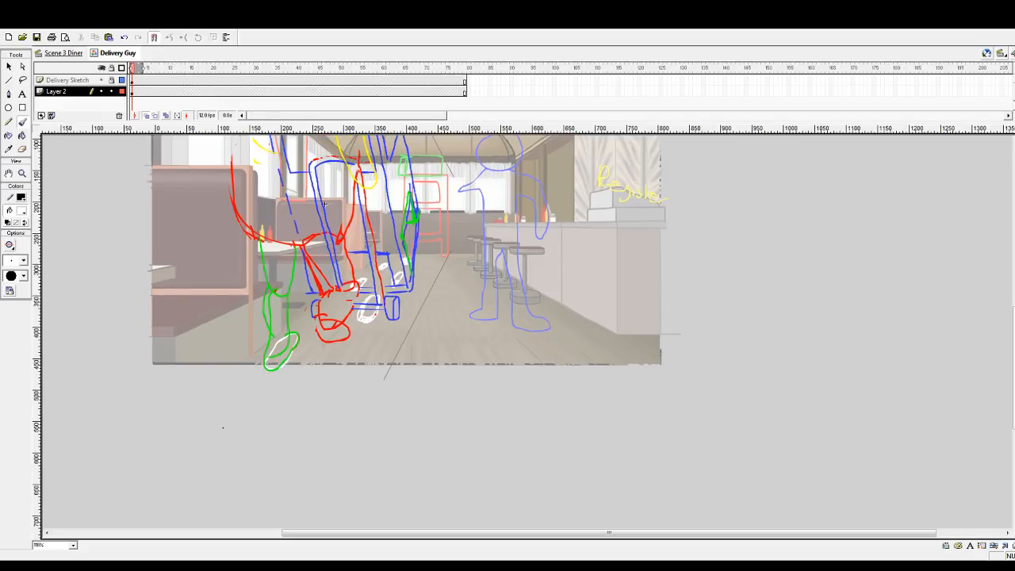
pyautogui.moveTo(222, 427)
pyautogui.mouseDown()
pyautogui.moveTo(252, 407)
pyautogui.moveTo(260, 415)
pyautogui.moveTo(217, 458)
pyautogui.mouseUp()
pyautogui.moveTo(257, 408)
pyautogui.mouseDown()
pyautogui.moveTo(255, 455)
pyautogui.moveTo(233, 470)
pyautogui.moveTo(220, 448)
pyautogui.moveTo(243, 416)
pyautogui.moveTo(259, 409)
pyautogui.moveTo(231, 437)
pyautogui.moveTo(227, 467)
pyautogui.moveTo(281, 427)
pyautogui.mouseUp()
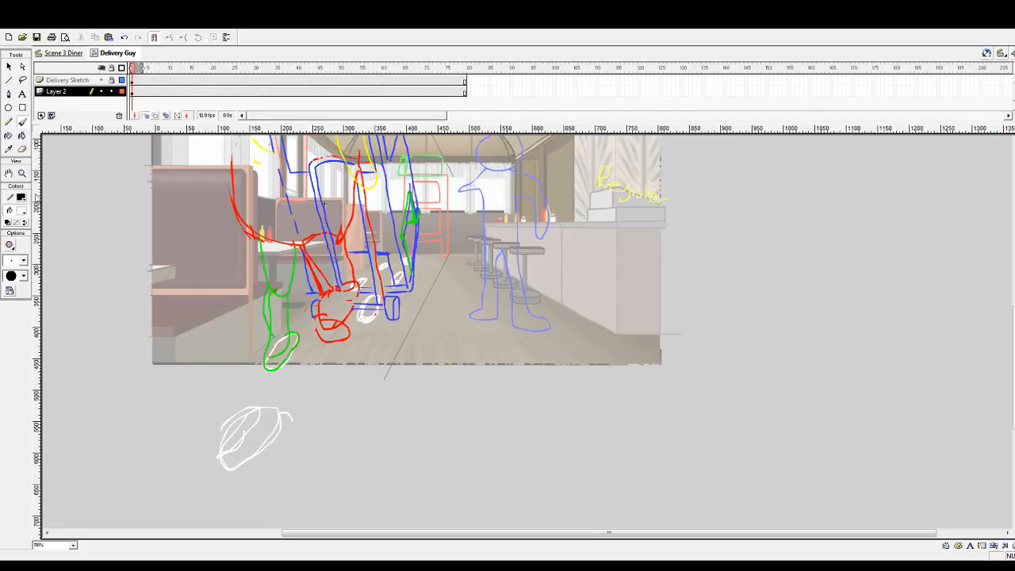
# - Select the whole large white footprint below the background and move it slightly toward the counter side
pyautogui.click(9, 67)
pyautogui.click(255, 423)
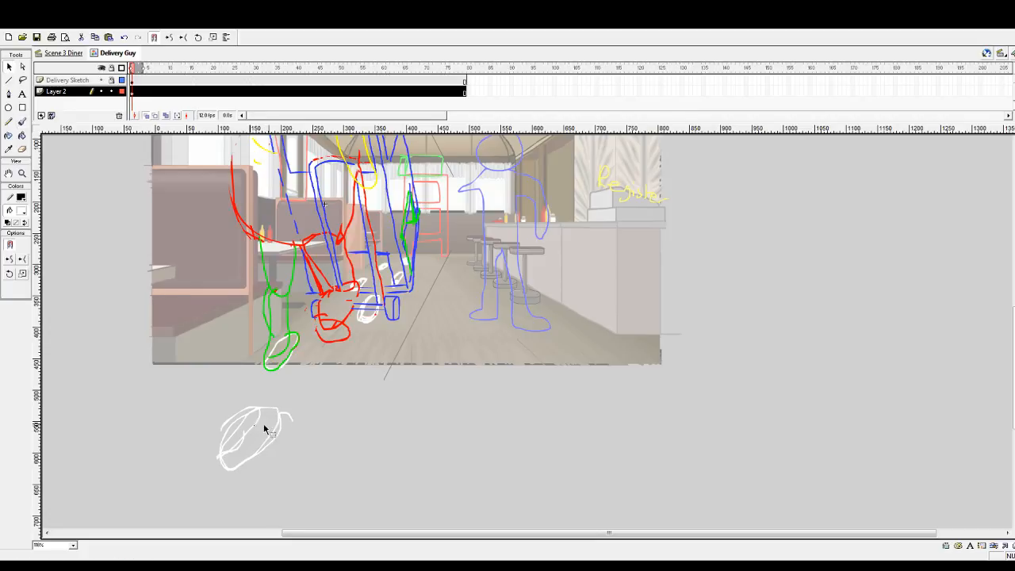
pyautogui.moveTo(199, 392); pyautogui.dragTo(352, 511)
pyautogui.moveTo(238, 429); pyautogui.dragTo(267, 435)
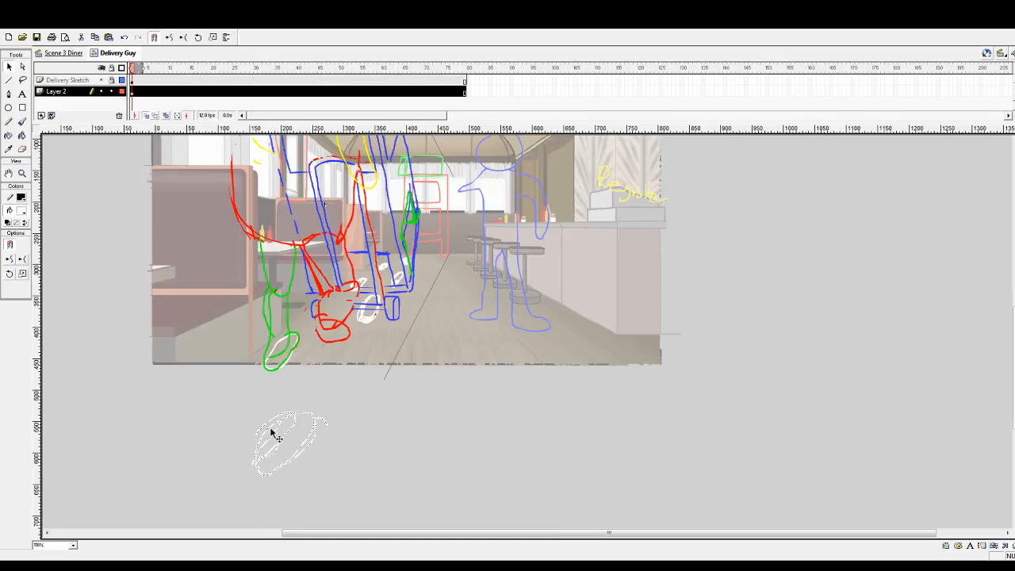
# - Trim the Delivery Sketch layer back to its first frame
pyautogui.scroll(3, 270, 436)
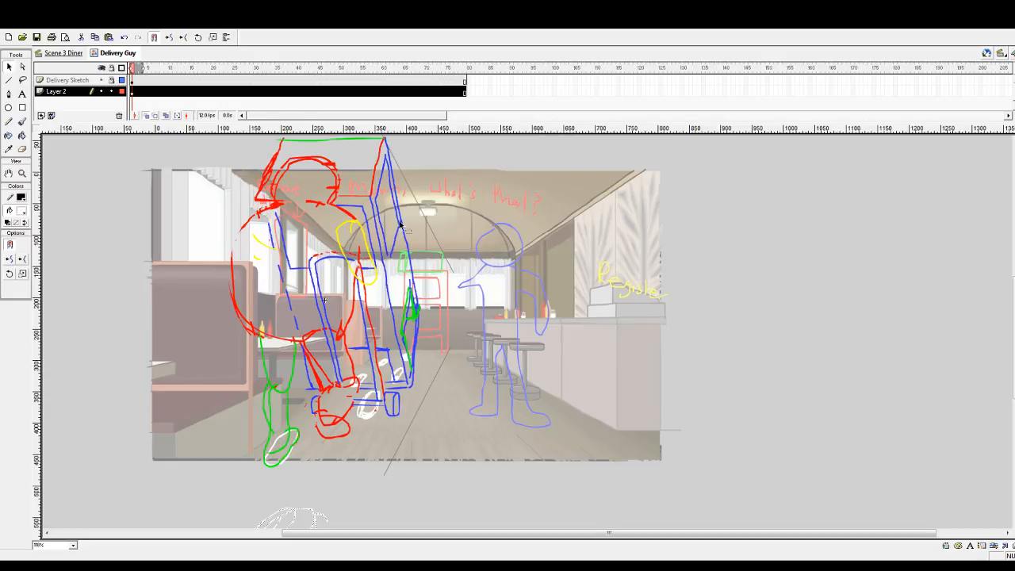
pyautogui.click(465, 83)
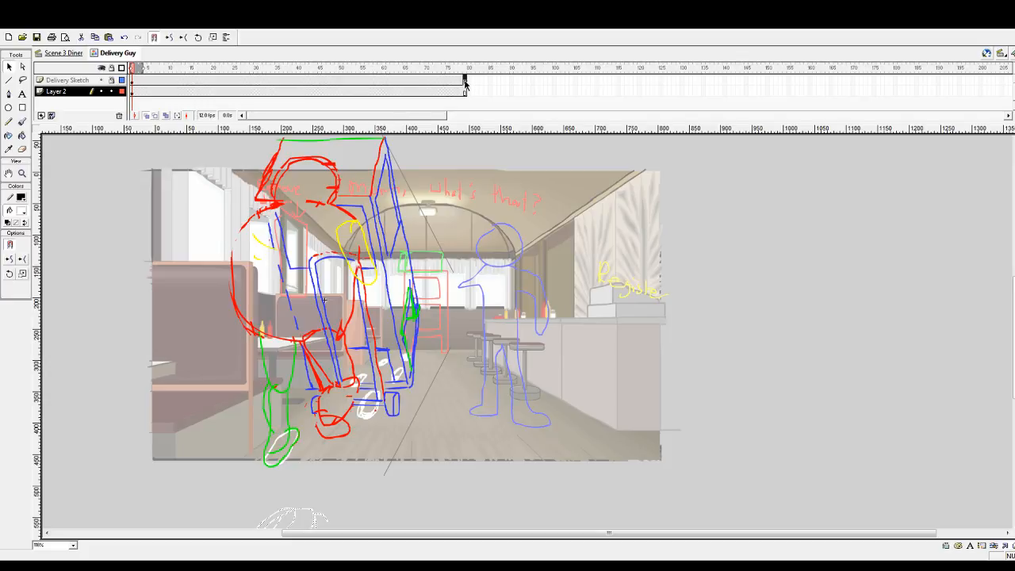
pyautogui.click(135, 79)
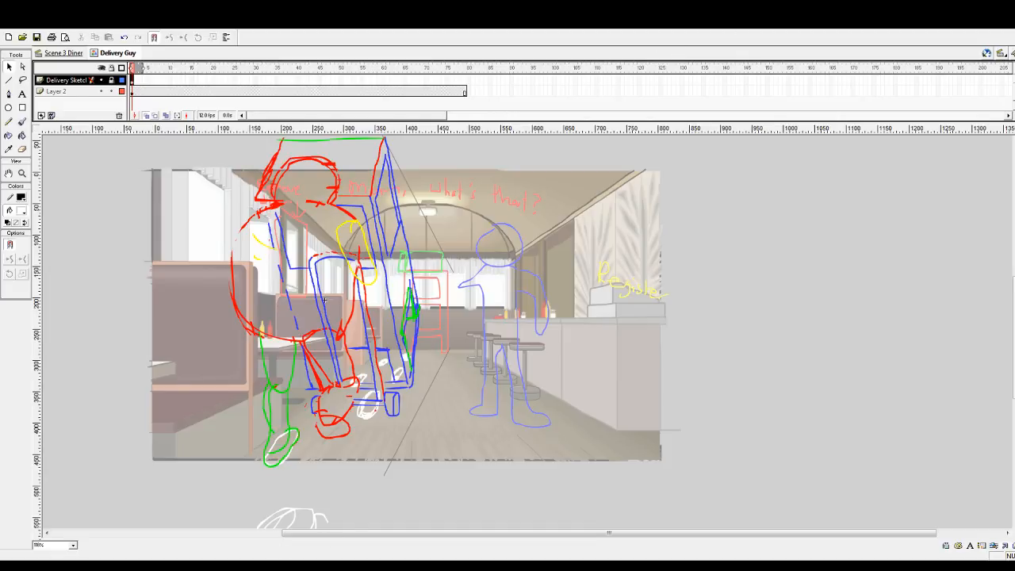
# - Lock Layer 2, unlock the Delivery Sketch layer, and insert a blank keyframe at its frame 4
pyautogui.scroll(2, 227, 238)
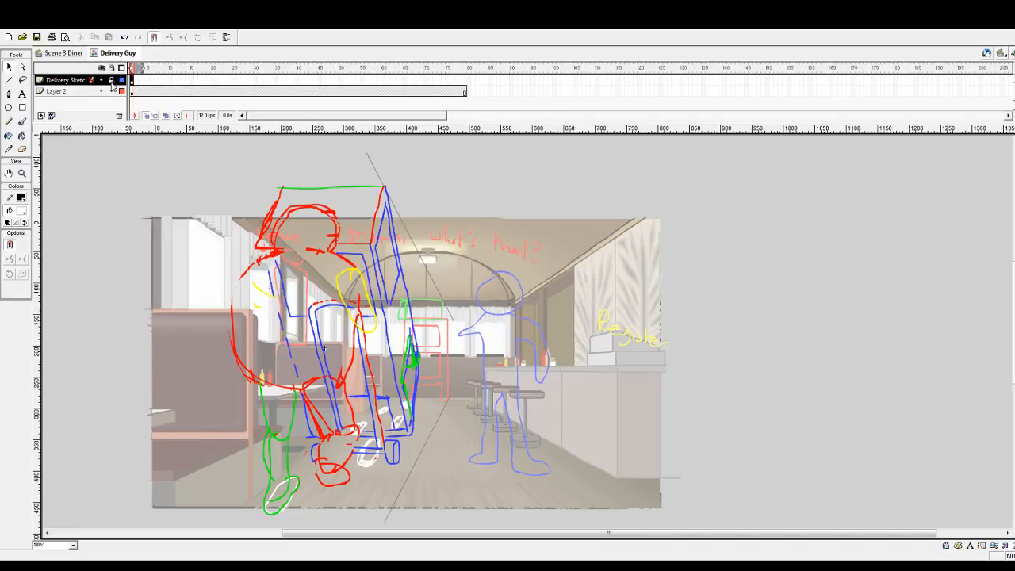
pyautogui.click(144, 81)
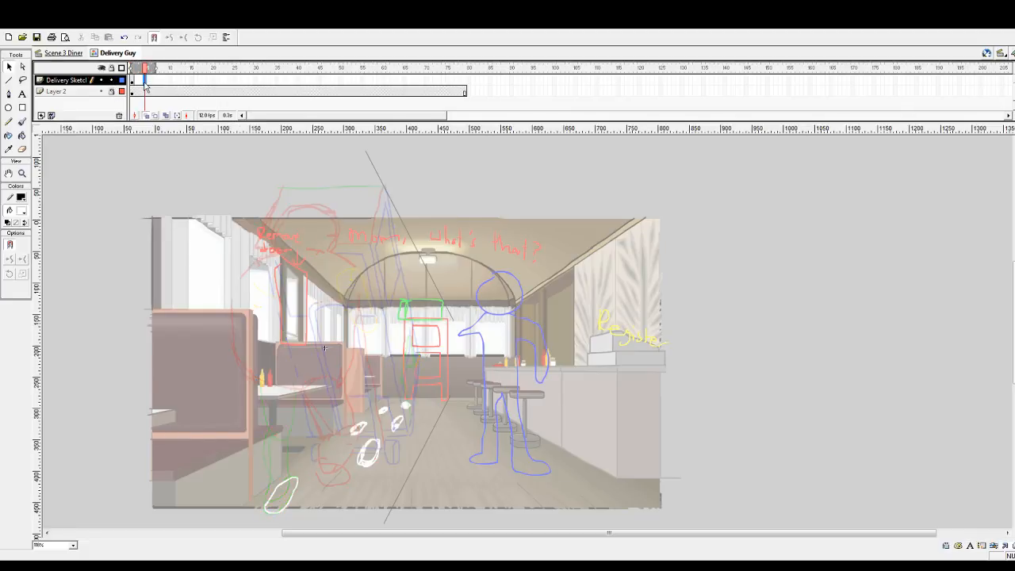
pyautogui.press('F7')
pyautogui.click(149, 83)
pyautogui.click(141, 84)
pyautogui.click(132, 81)
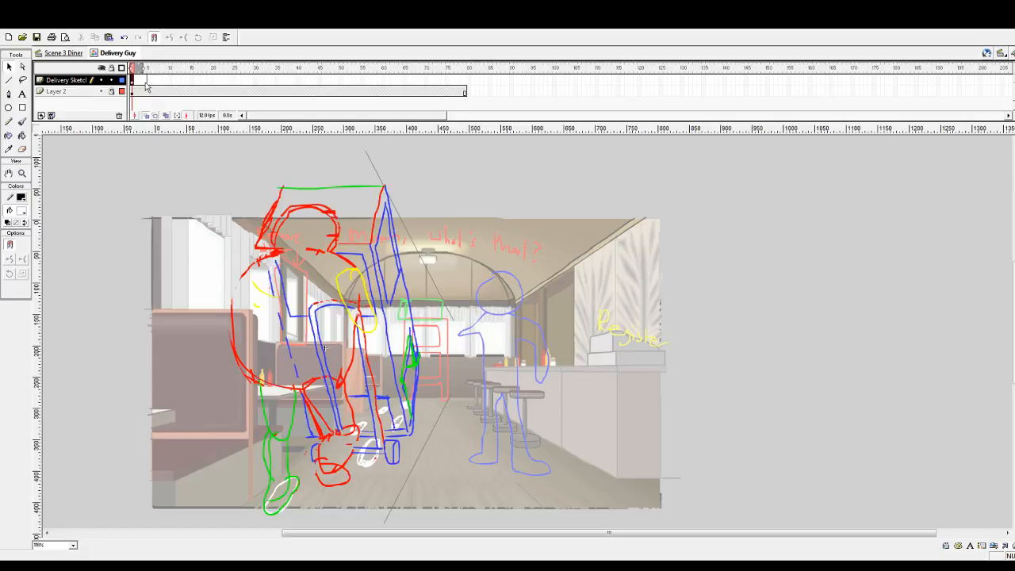
pyautogui.click(144, 82)
pyautogui.click(161, 82)
pyautogui.click(145, 83)
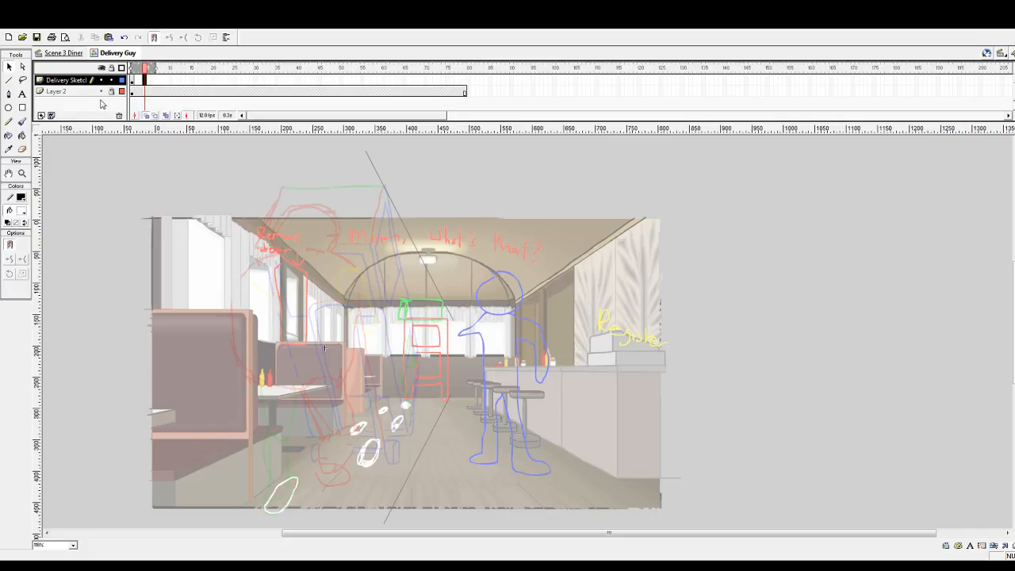
# - In Scene 3 Diner, rename the layer directly above Sketch as Guide Line and choose the Brush tool
pyautogui.click(62, 54)
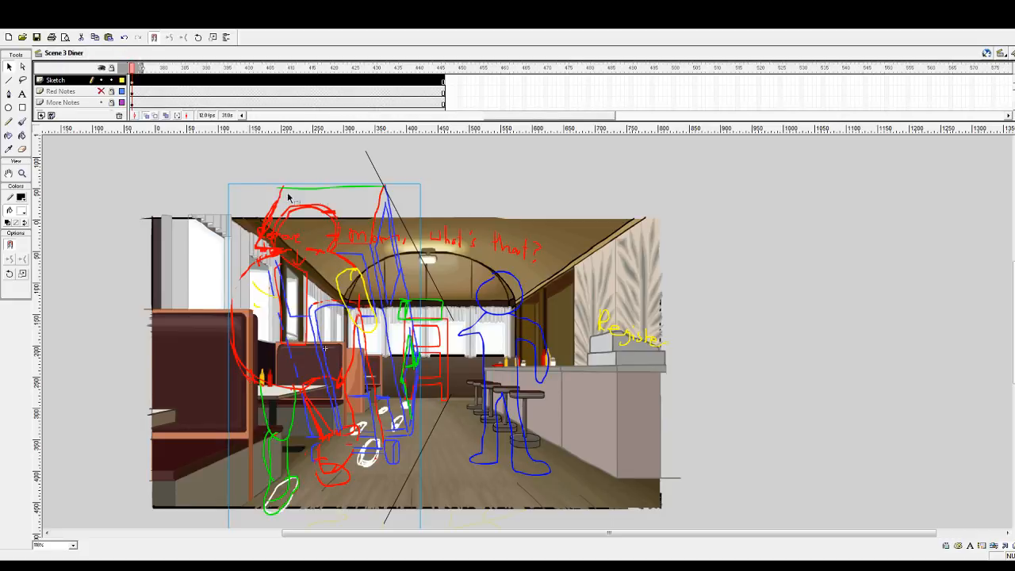
pyautogui.click(111, 80)
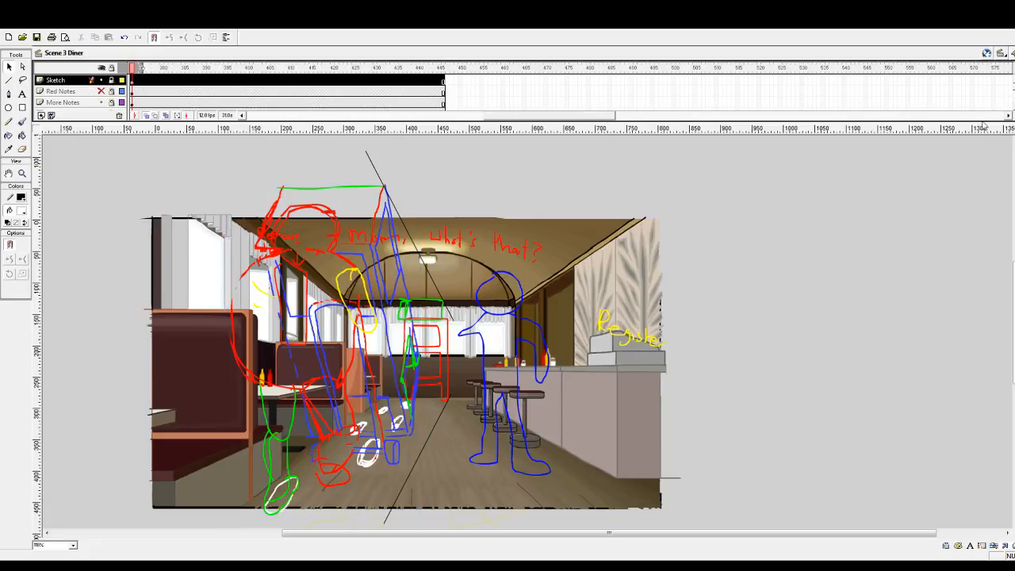
pyautogui.scroll(2, 1006, 92)
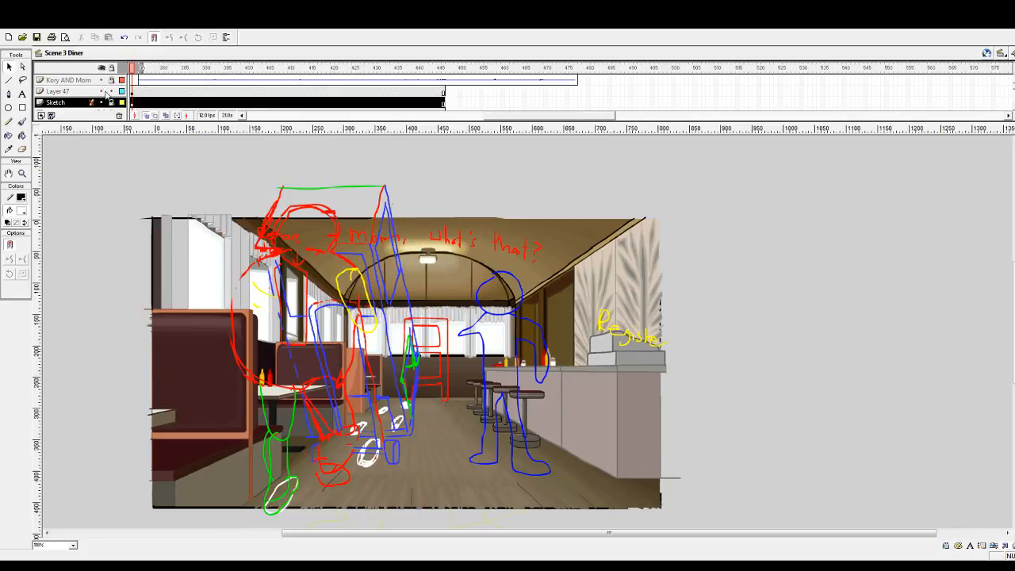
pyautogui.click(72, 93)
pyautogui.doubleClick(72, 93)
pyautogui.write('Guide')
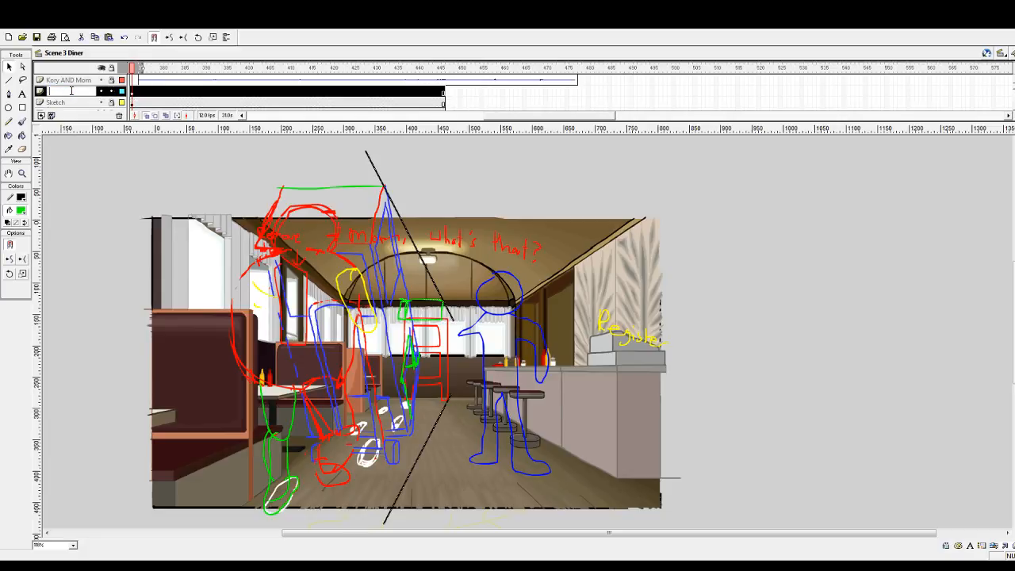
pyautogui.write(' Line')
pyautogui.press('Return')
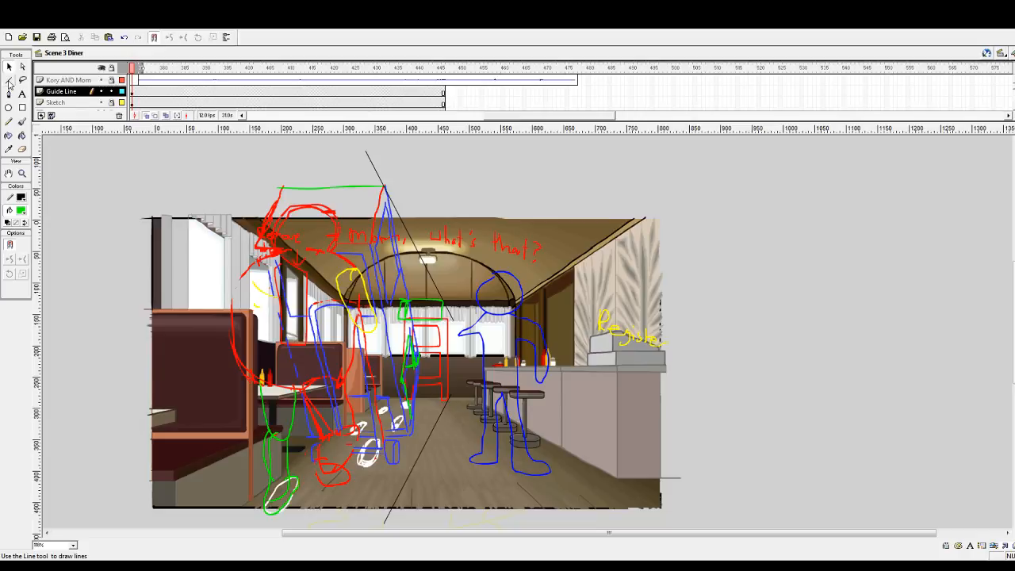
pyautogui.click(22, 122)
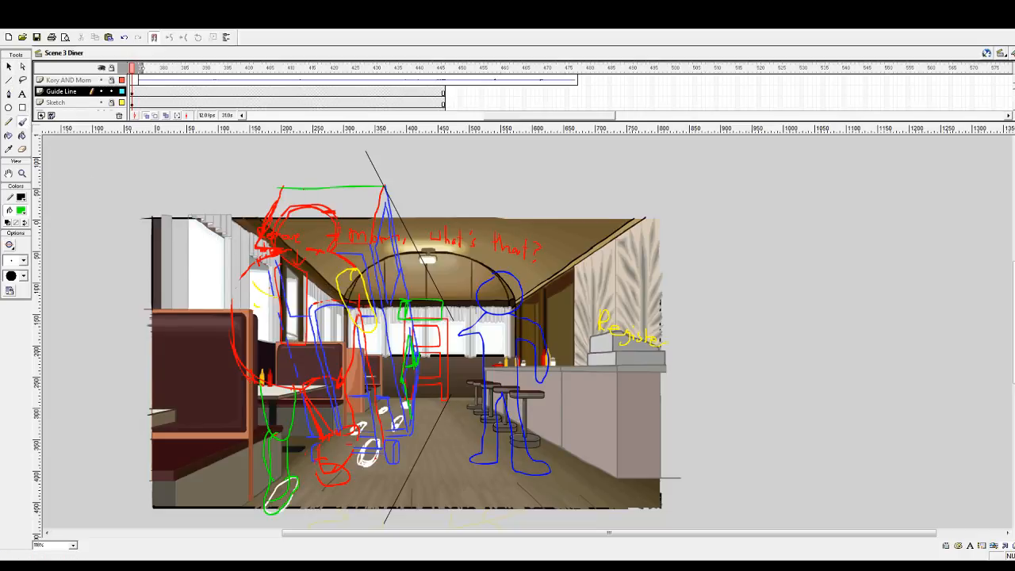
pyautogui.moveTo(304, 189)
pyautogui.mouseDown()
pyautogui.moveTo(361, 240)
pyautogui.moveTo(439, 319)
pyautogui.mouseUp()
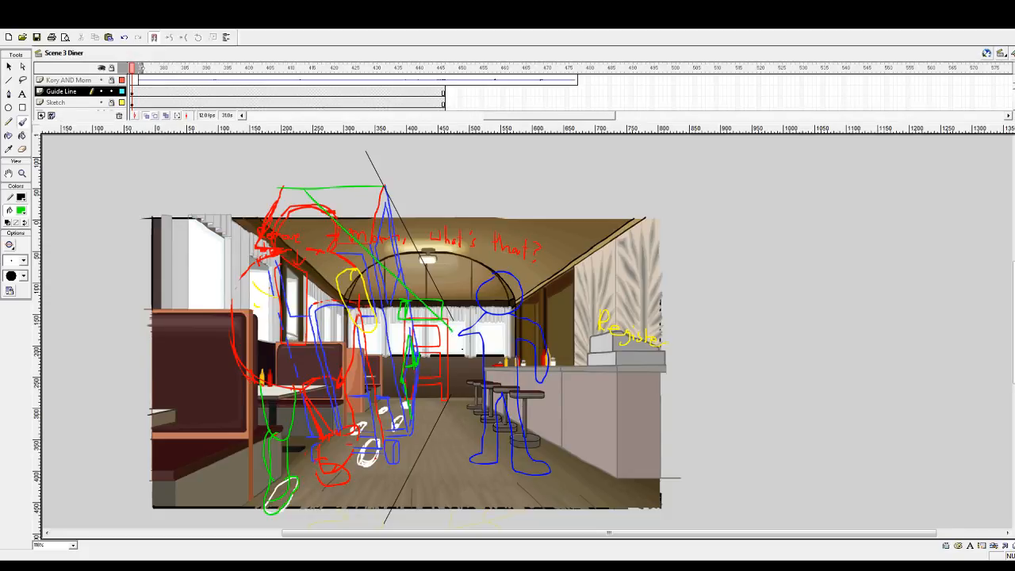
pyautogui.hotkey('ctrl', 'z')
pyautogui.hotkey('ctrl', 'z')
# - Brush a green guide line from the cart's green top edge to beside the blue figure, with a curved stroke bending down to the floor line
pyautogui.moveTo(457, 321)
pyautogui.mouseDown()
pyautogui.moveTo(465, 342)
pyautogui.moveTo(452, 394)
pyautogui.mouseUp()
pyautogui.moveTo(317, 189); pyautogui.dragTo(371, 250)
pyautogui.moveTo(438, 317); pyautogui.dragTo(466, 351)
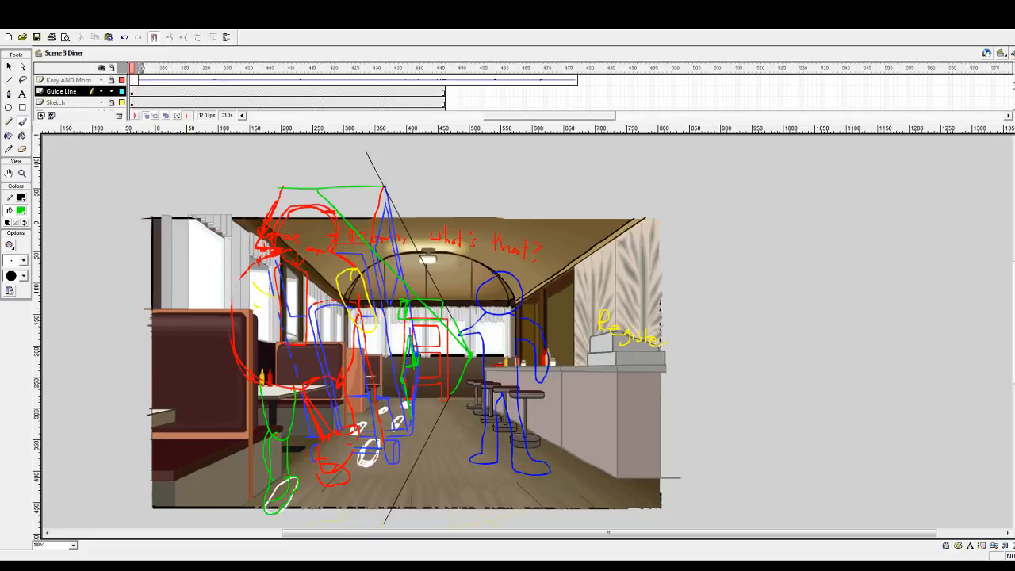
# - Erase the lower part of the green stroke running from the guide line's end to the floor, and lock the Guide Line layer
pyautogui.moveTo(468, 354); pyautogui.dragTo(455, 397)
pyautogui.hotkey('ctrl', 'z')
pyautogui.click(21, 149)
pyautogui.moveTo(455, 397)
pyautogui.mouseDown()
pyautogui.moveTo(471, 359)
pyautogui.moveTo(456, 409)
pyautogui.mouseUp()
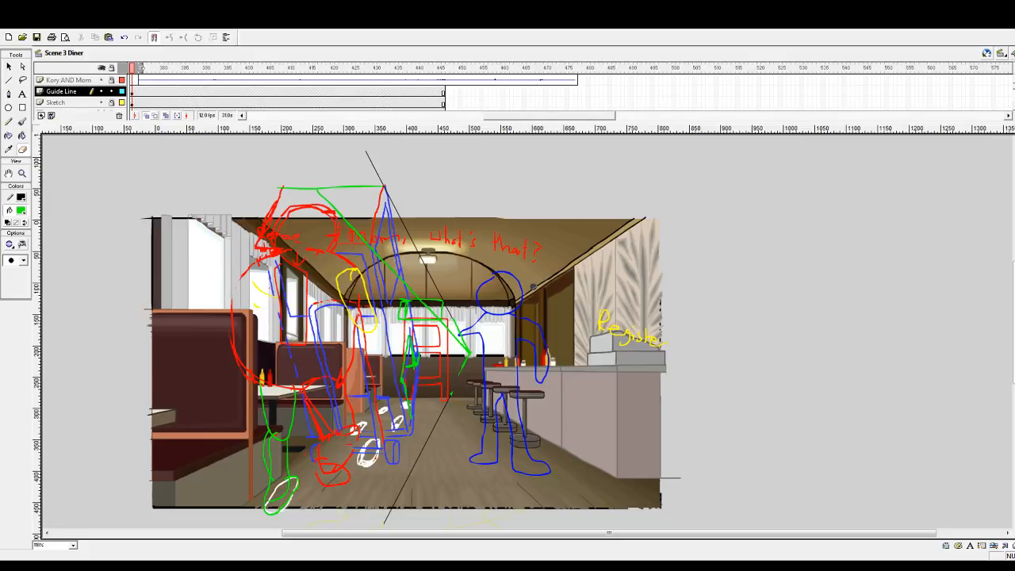
pyautogui.click(111, 91)
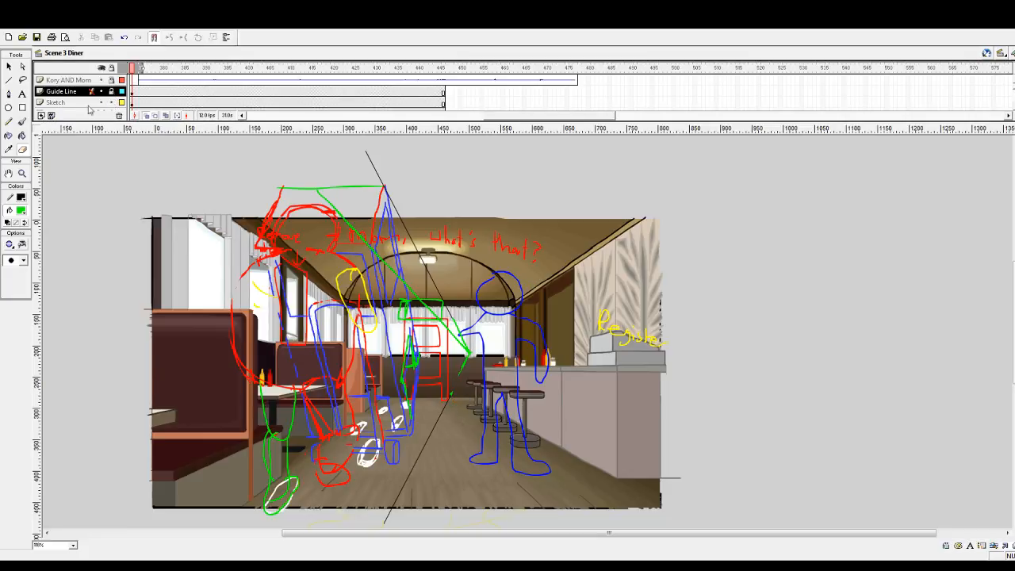
pyautogui.click(9, 66)
pyautogui.doubleClick(280, 254)
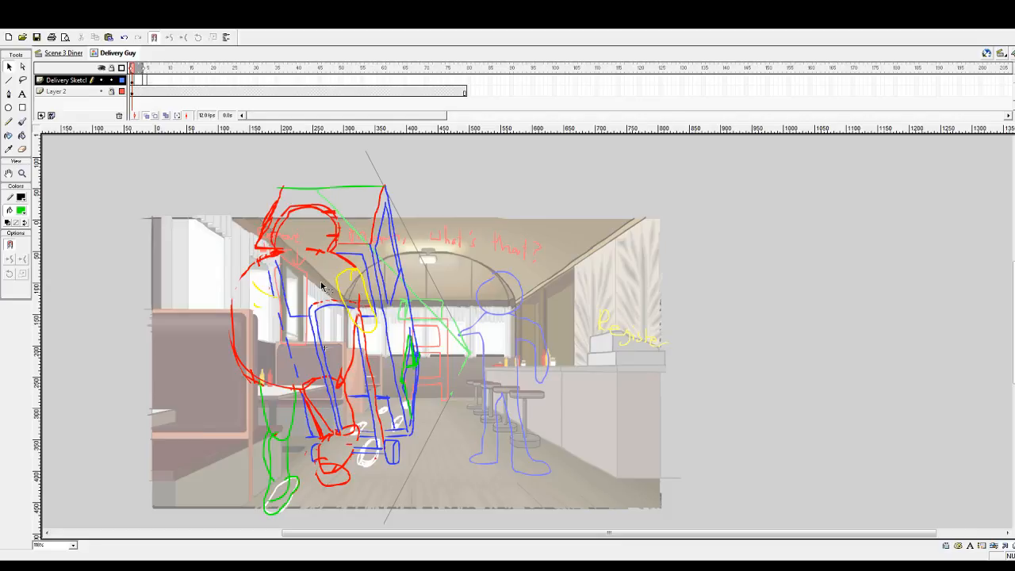
pyautogui.click(146, 81)
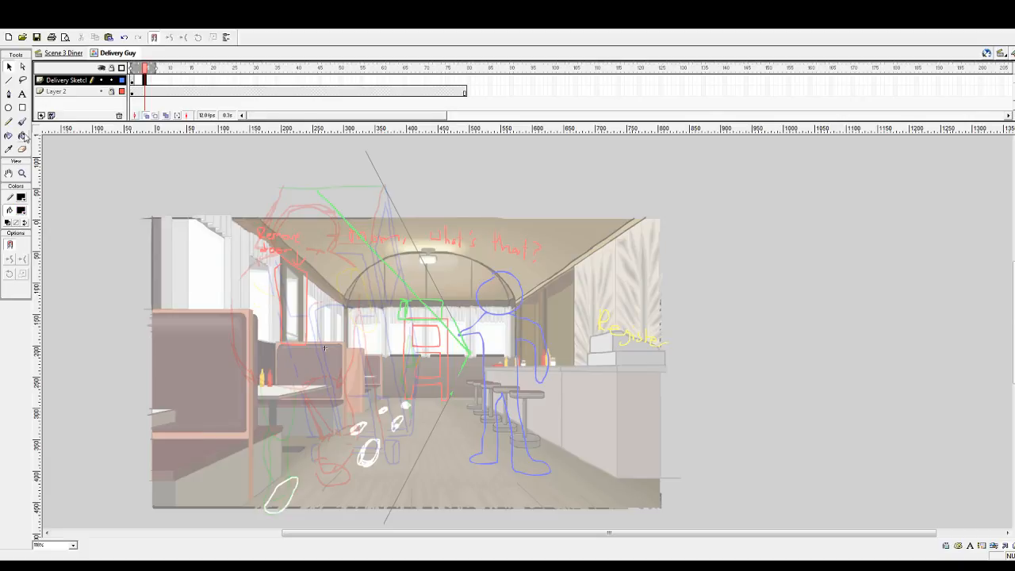
pyautogui.click(22, 123)
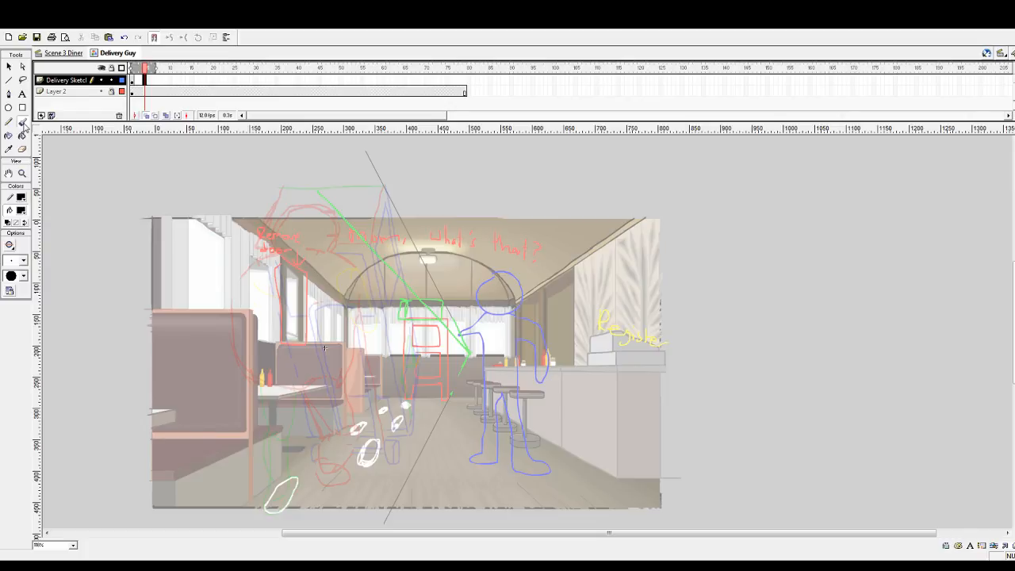
pyautogui.click(70, 55)
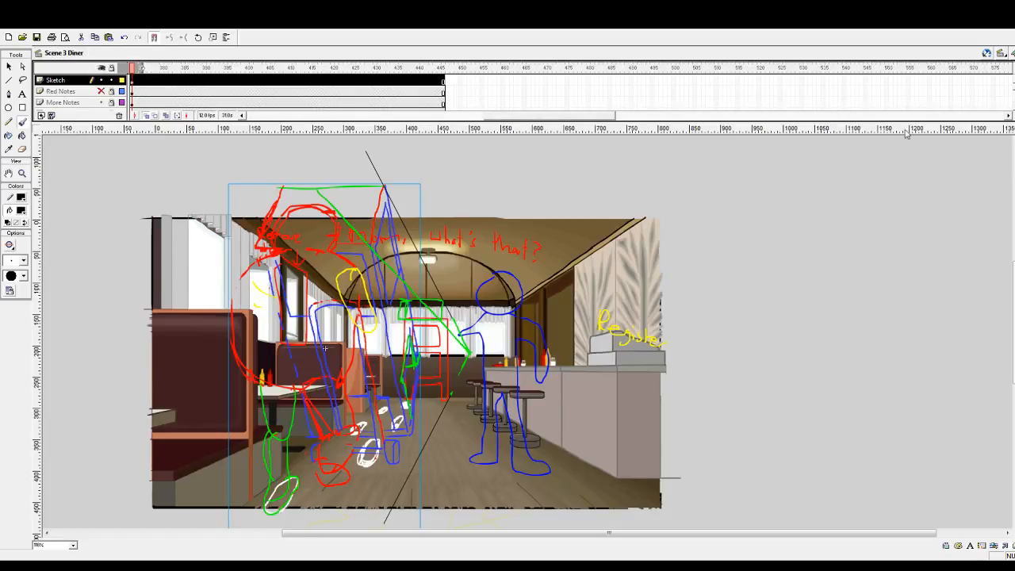
# - Unlock the Diner Background layer and combine all of its artwork into a single object
pyautogui.scroll(-3, 306, 91)
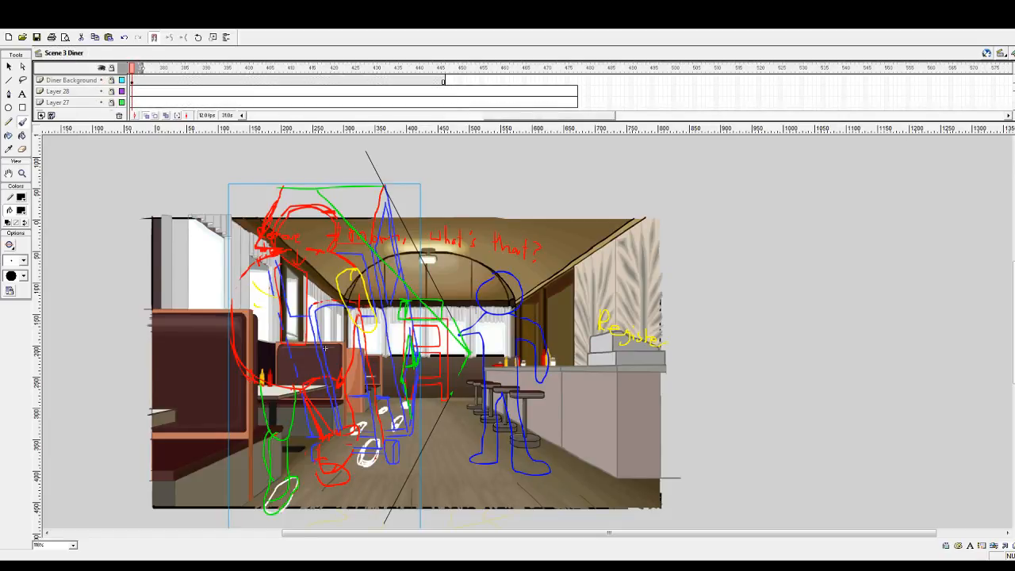
pyautogui.scroll(1, 364, 103)
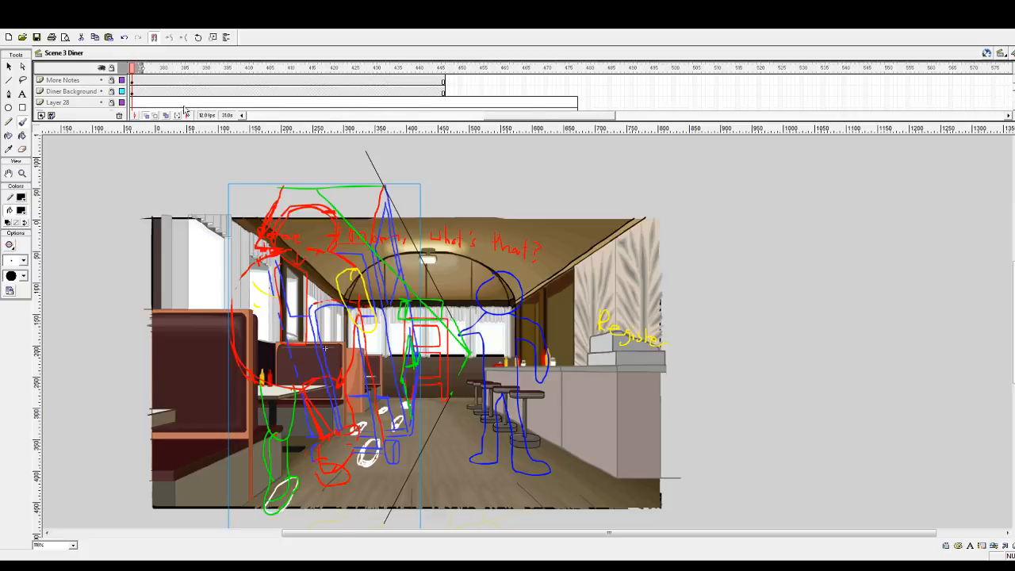
pyautogui.click(158, 91)
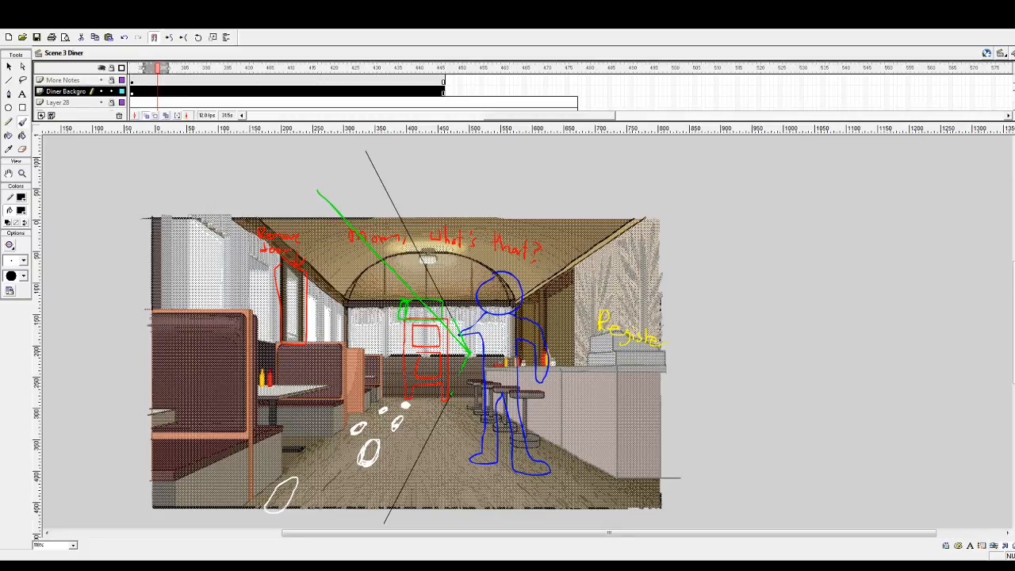
pyautogui.hotkey('ctrl', 'g')
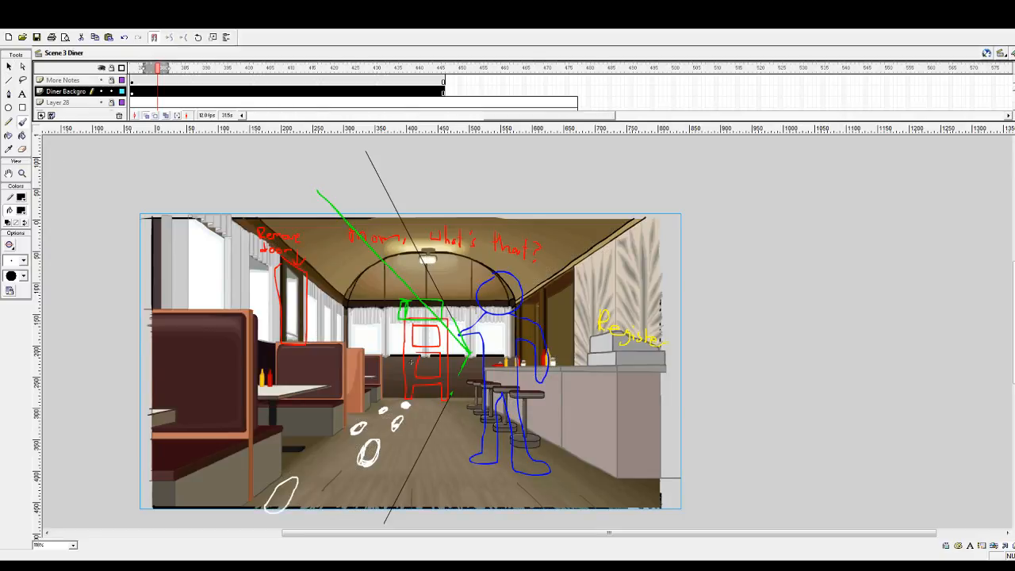
# - Tint the diner background artwork dark blue and lock the Diner Background layer
pyautogui.click(8, 67)
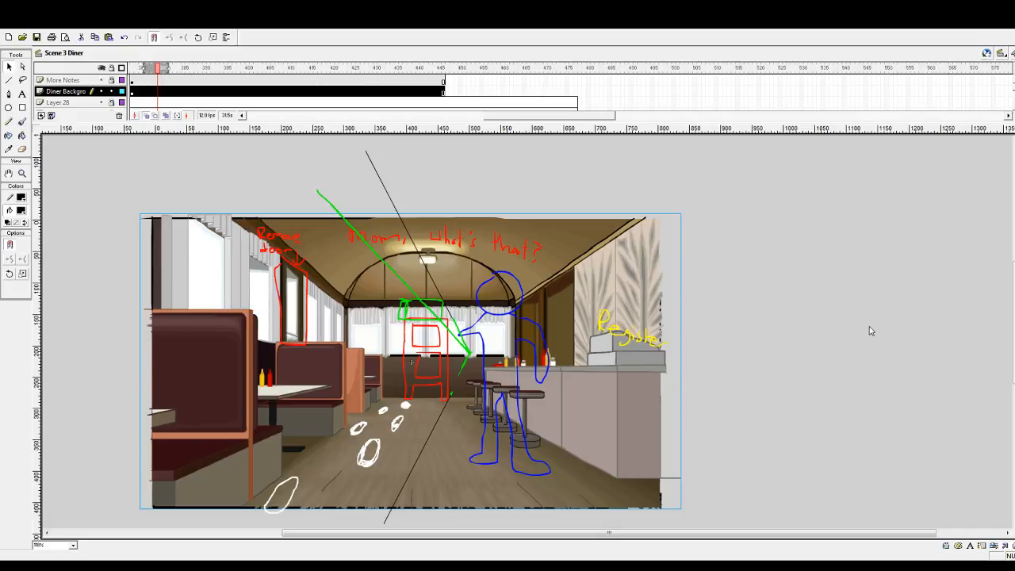
pyautogui.click(837, 368)
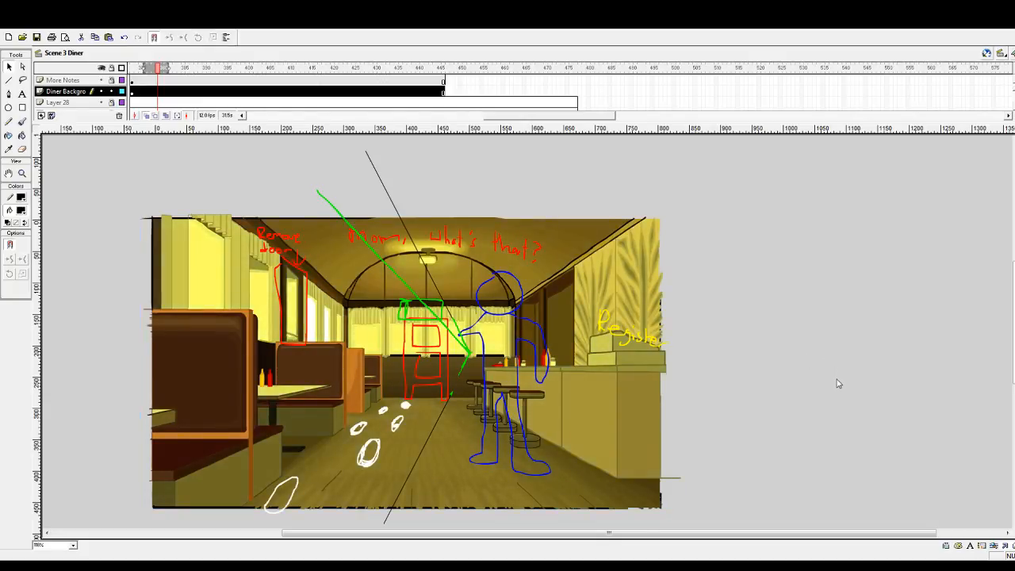
pyautogui.hotkey('ctrl', 'a')
pyautogui.click(838, 357)
pyautogui.moveTo(837, 354)
pyautogui.mouseDown()
pyautogui.moveTo(837, 373)
pyautogui.moveTo(836, 344)
pyautogui.moveTo(840, 371)
pyautogui.mouseUp()
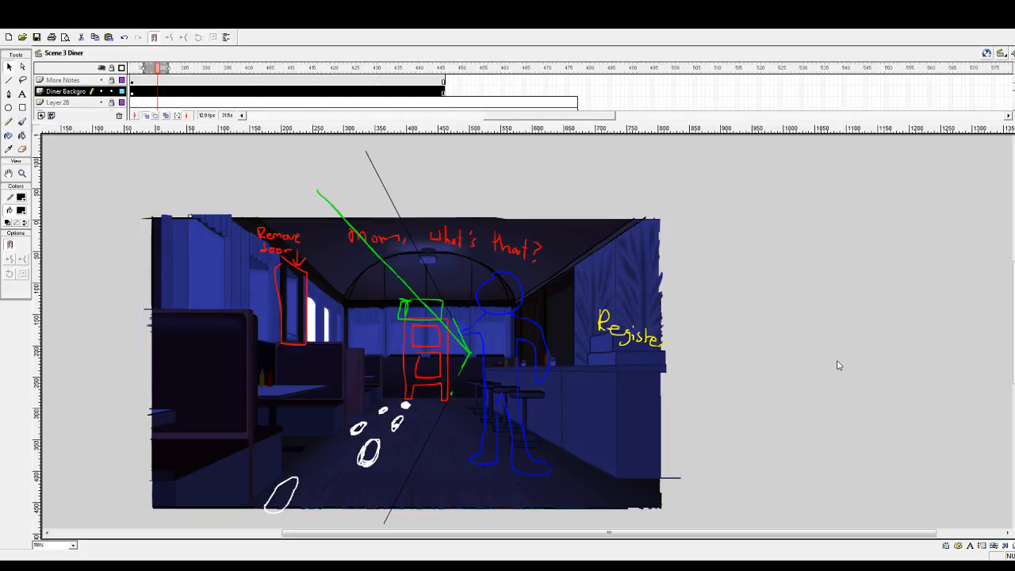
pyautogui.hotkey('ctrl', 'a')
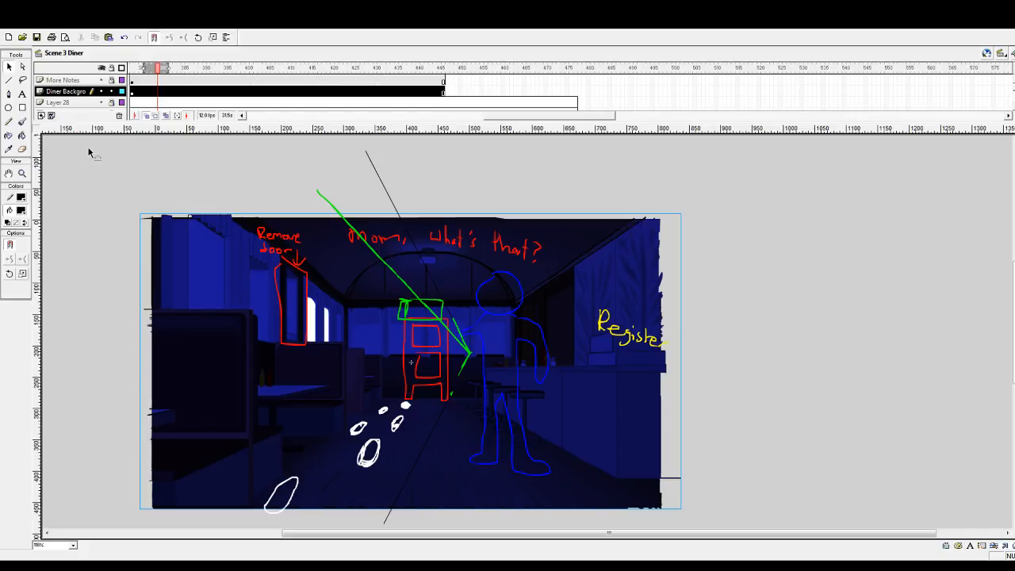
pyautogui.click(111, 91)
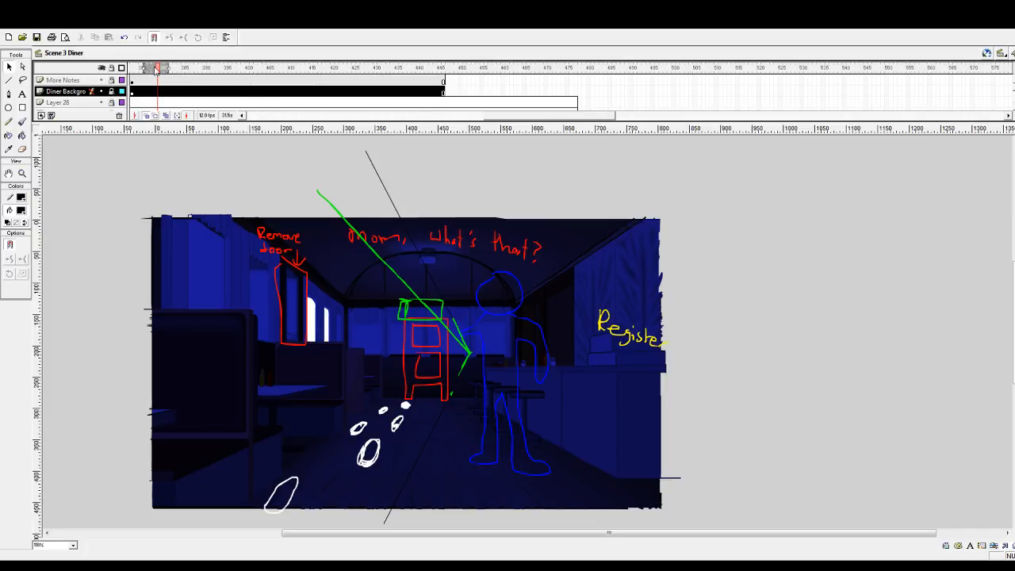
# - Open the Delivery Guy symbol for editing and ready the Brush tool on frame 4 of the Delivery Sketch layer
pyautogui.moveTo(156, 68); pyautogui.dragTo(131, 68)
pyautogui.doubleClick(268, 266)
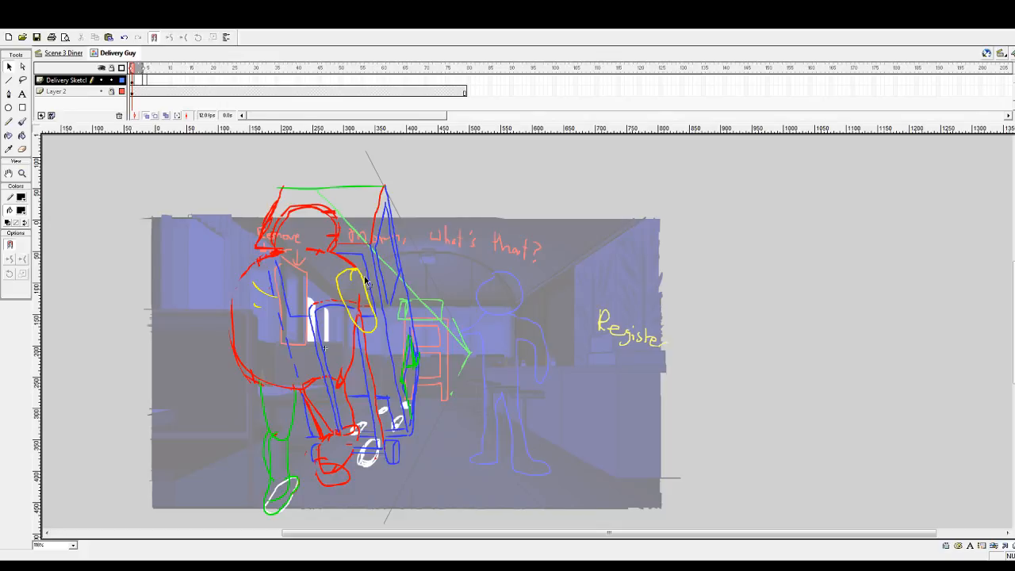
pyautogui.click(145, 83)
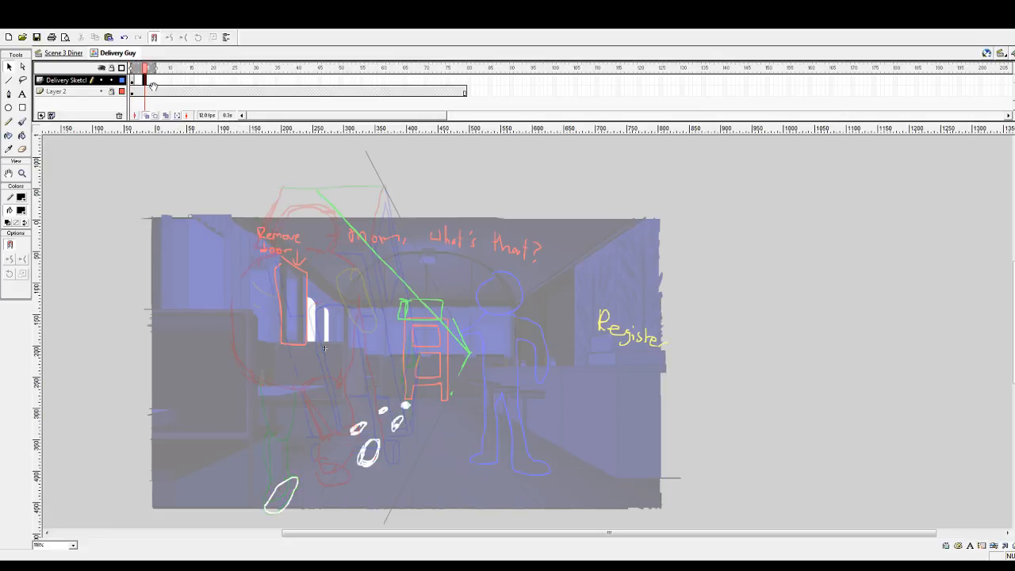
pyautogui.click(21, 123)
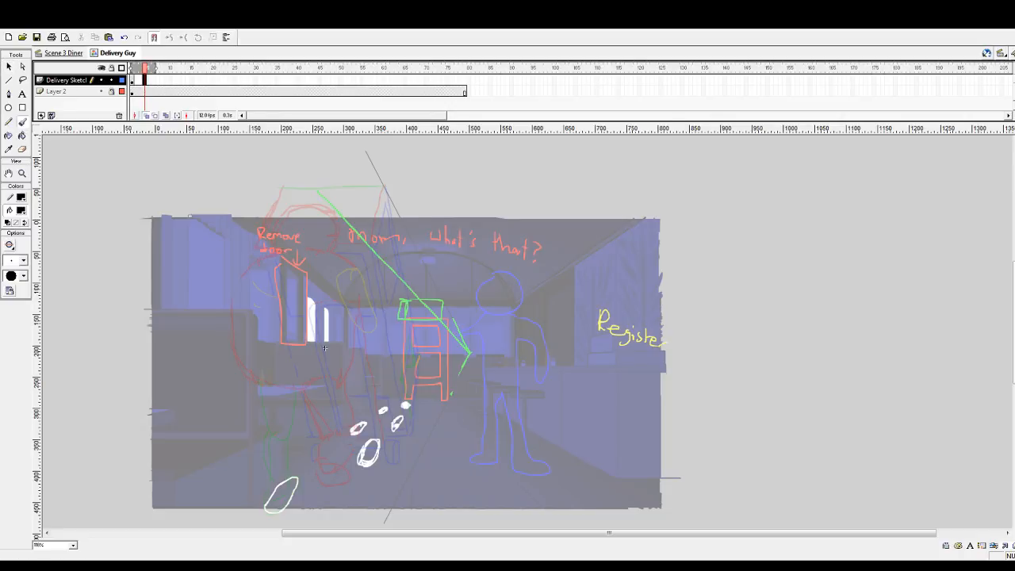
pyautogui.moveTo(302, 484)
pyautogui.mouseDown()
pyautogui.moveTo(264, 499)
pyautogui.moveTo(280, 481)
pyautogui.moveTo(300, 484)
pyautogui.moveTo(273, 498)
pyautogui.moveTo(265, 486)
pyautogui.moveTo(281, 480)
pyautogui.moveTo(263, 461)
pyautogui.moveTo(287, 432)
pyautogui.moveTo(299, 447)
pyautogui.moveTo(270, 458)
pyautogui.moveTo(263, 489)
pyautogui.mouseUp()
pyautogui.hotkey('ctrl', 'z')
pyautogui.hotkey('ctrl', 'z')
# - Brush the delivery guy's front leg in black, with foot, shin, knee, thigh and hip oval rising above the nearest white footprint
pyautogui.moveTo(280, 436); pyautogui.dragTo(265, 487)
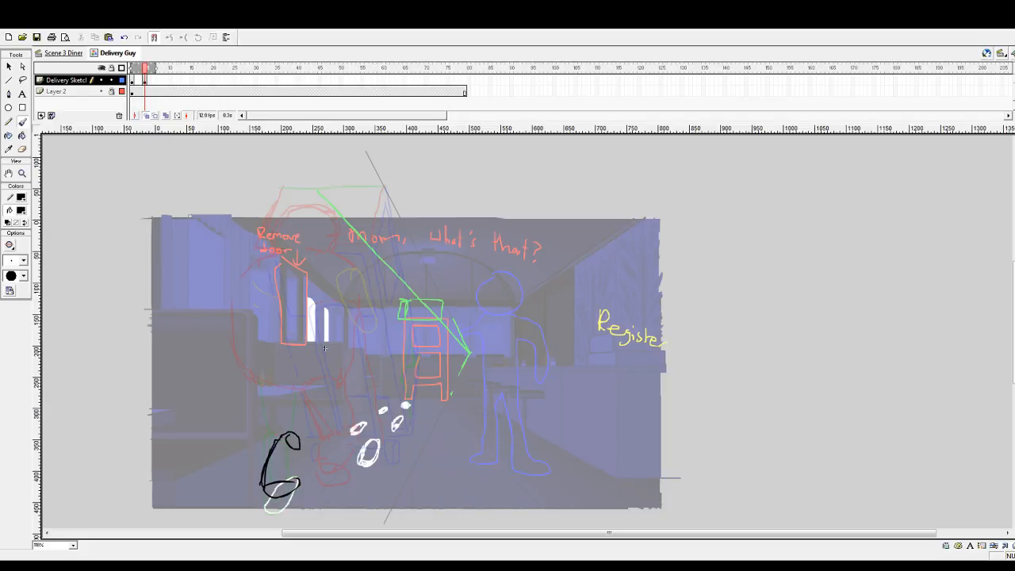
pyautogui.moveTo(295, 452)
pyautogui.mouseDown()
pyautogui.moveTo(287, 481)
pyautogui.moveTo(289, 470)
pyautogui.mouseUp()
pyautogui.moveTo(293, 434); pyautogui.dragTo(287, 385)
pyautogui.moveTo(288, 379)
pyautogui.mouseDown()
pyautogui.moveTo(285, 433)
pyautogui.moveTo(294, 388)
pyautogui.moveTo(311, 369)
pyautogui.moveTo(325, 390)
pyautogui.moveTo(286, 387)
pyautogui.moveTo(299, 439)
pyautogui.moveTo(310, 410)
pyautogui.mouseUp()
pyautogui.moveTo(307, 423); pyautogui.dragTo(299, 437)
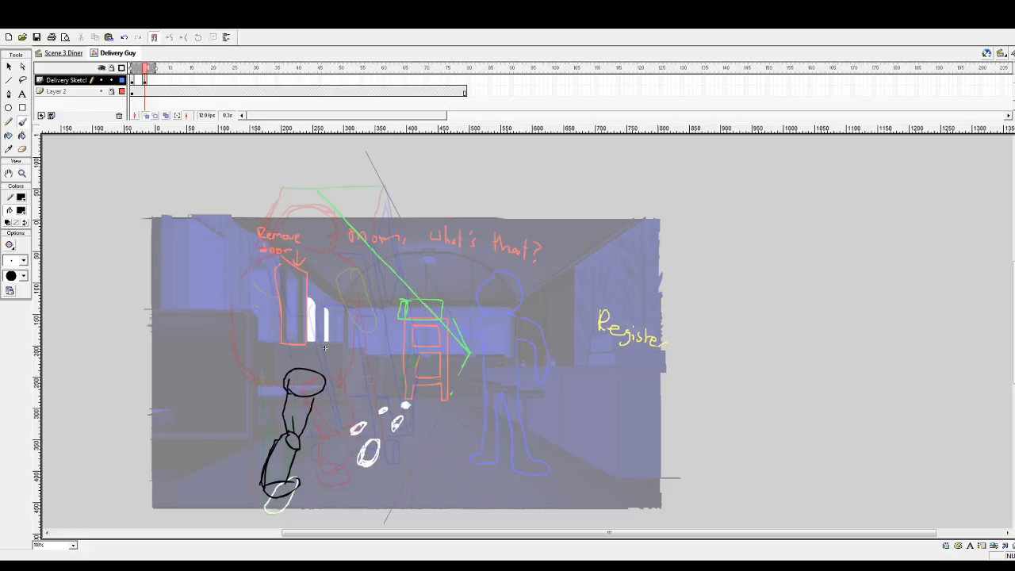
# - Brush the back leg in black, from a second hip oval through the knee to a foot on the large white footprint farther back
pyautogui.moveTo(325, 376)
pyautogui.mouseDown()
pyautogui.moveTo(341, 371)
pyautogui.moveTo(355, 393)
pyautogui.moveTo(321, 373)
pyautogui.moveTo(338, 394)
pyautogui.moveTo(353, 369)
pyautogui.moveTo(361, 390)
pyautogui.moveTo(330, 394)
pyautogui.moveTo(346, 420)
pyautogui.moveTo(332, 408)
pyautogui.moveTo(355, 426)
pyautogui.moveTo(358, 412)
pyautogui.moveTo(356, 454)
pyautogui.moveTo(363, 460)
pyautogui.moveTo(363, 423)
pyautogui.moveTo(374, 459)
pyautogui.moveTo(360, 462)
pyautogui.moveTo(372, 441)
pyautogui.moveTo(352, 422)
pyautogui.mouseUp()
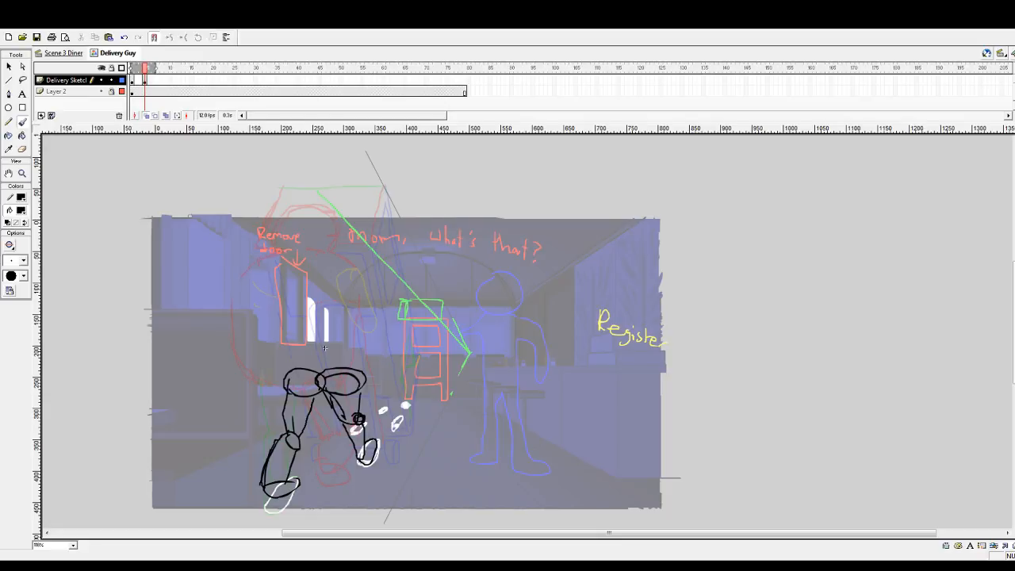
pyautogui.moveTo(360, 389); pyautogui.dragTo(361, 460)
pyautogui.moveTo(353, 424); pyautogui.dragTo(359, 457)
pyautogui.moveTo(368, 421); pyautogui.dragTo(371, 465)
# - Brush a rounded black torso above the hips and a black perspective line from the shoulders to the green guide line's end
pyautogui.moveTo(287, 385)
pyautogui.mouseDown()
pyautogui.moveTo(270, 345)
pyautogui.moveTo(281, 368)
pyautogui.moveTo(271, 352)
pyautogui.moveTo(279, 287)
pyautogui.moveTo(328, 266)
pyautogui.moveTo(346, 262)
pyautogui.moveTo(468, 350)
pyautogui.mouseUp()
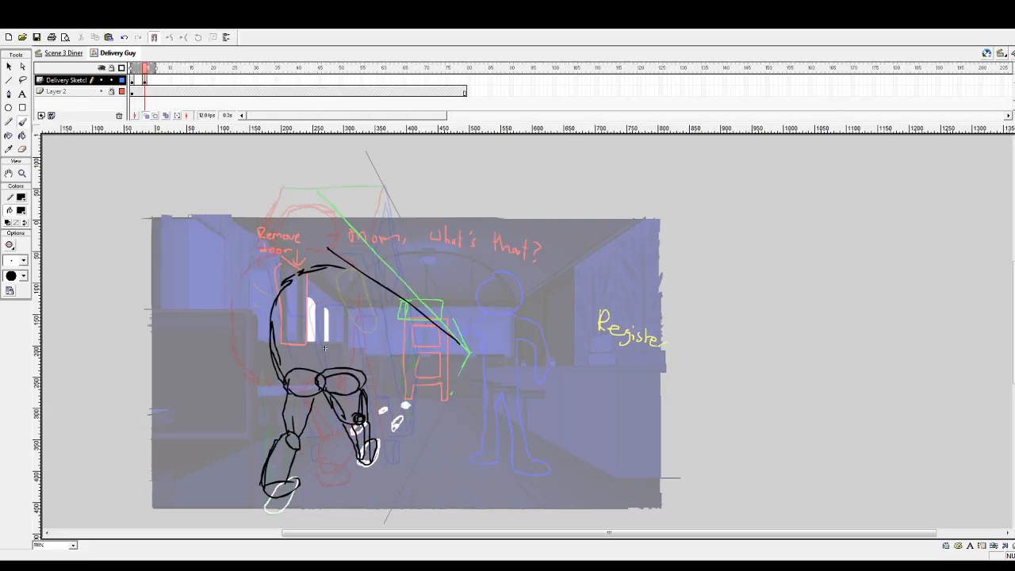
pyautogui.moveTo(300, 274)
pyautogui.mouseDown()
pyautogui.moveTo(354, 265)
pyautogui.moveTo(373, 287)
pyautogui.mouseUp()
pyautogui.moveTo(383, 291); pyautogui.dragTo(383, 339)
pyautogui.moveTo(367, 376); pyautogui.dragTo(374, 279)
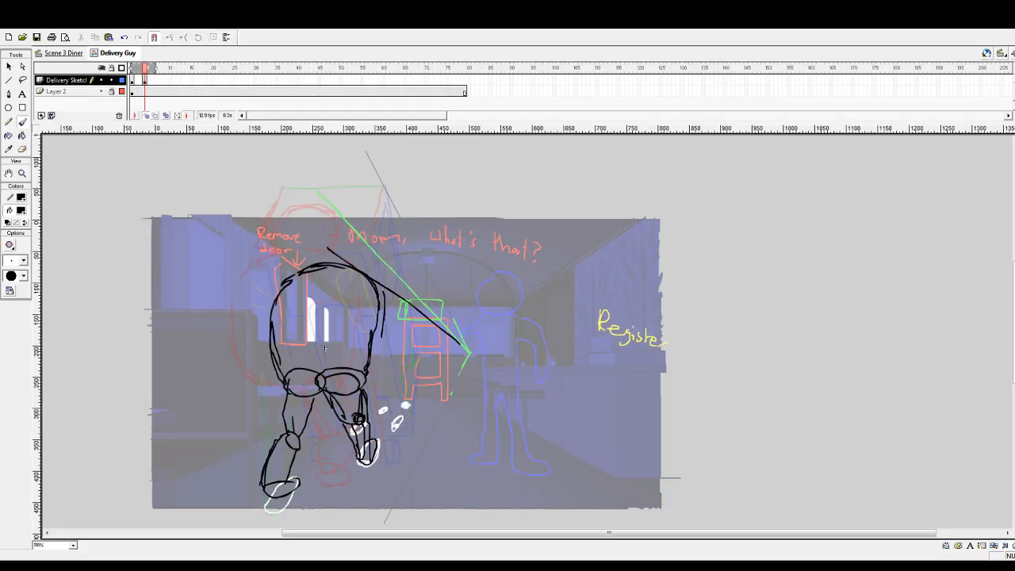
# - Brush a round black head above the torso and clean up the front shin's outer contour with the Eraser
pyautogui.moveTo(311, 258)
pyautogui.mouseDown()
pyautogui.moveTo(322, 228)
pyautogui.moveTo(351, 223)
pyautogui.moveTo(365, 246)
pyautogui.moveTo(358, 268)
pyautogui.moveTo(351, 224)
pyautogui.moveTo(320, 228)
pyautogui.moveTo(308, 257)
pyautogui.mouseUp()
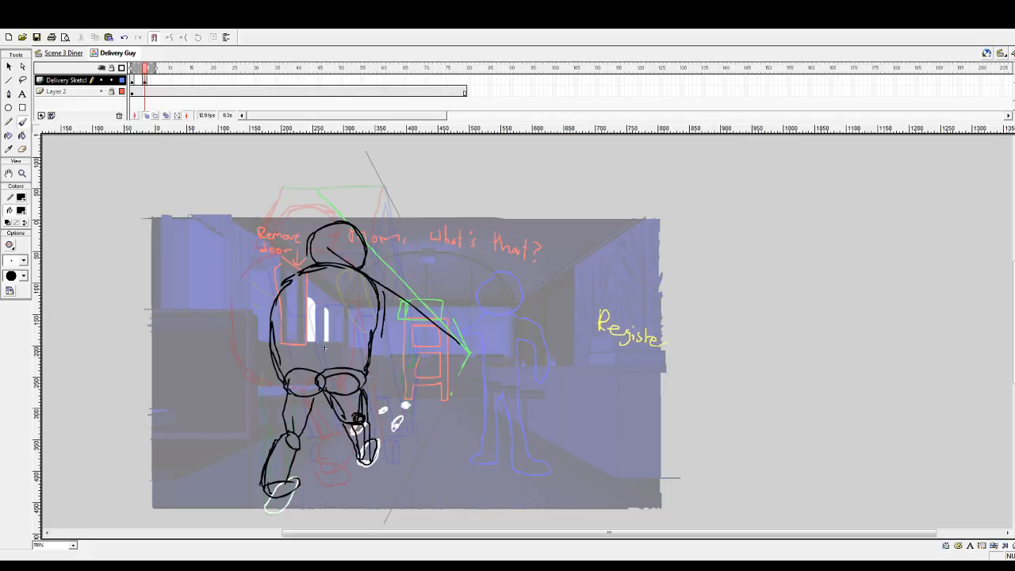
pyautogui.moveTo(267, 482); pyautogui.dragTo(274, 445)
pyautogui.moveTo(267, 492); pyautogui.dragTo(270, 458)
pyautogui.press('e')
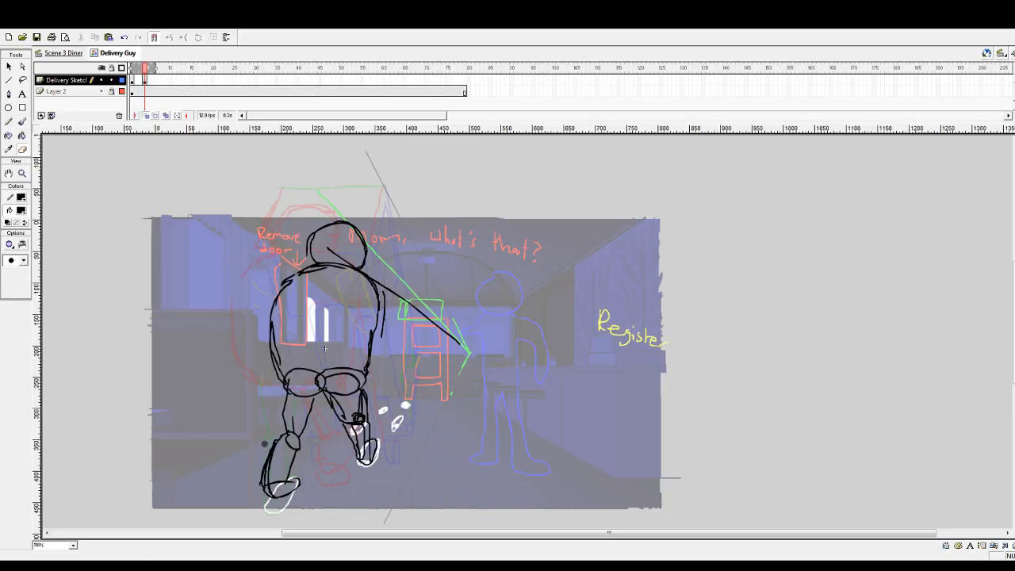
pyautogui.moveTo(273, 436); pyautogui.dragTo(268, 496)
# - Lasso the back leg's foot and shift it slightly to the right of the large white footprint
pyautogui.click(23, 80)
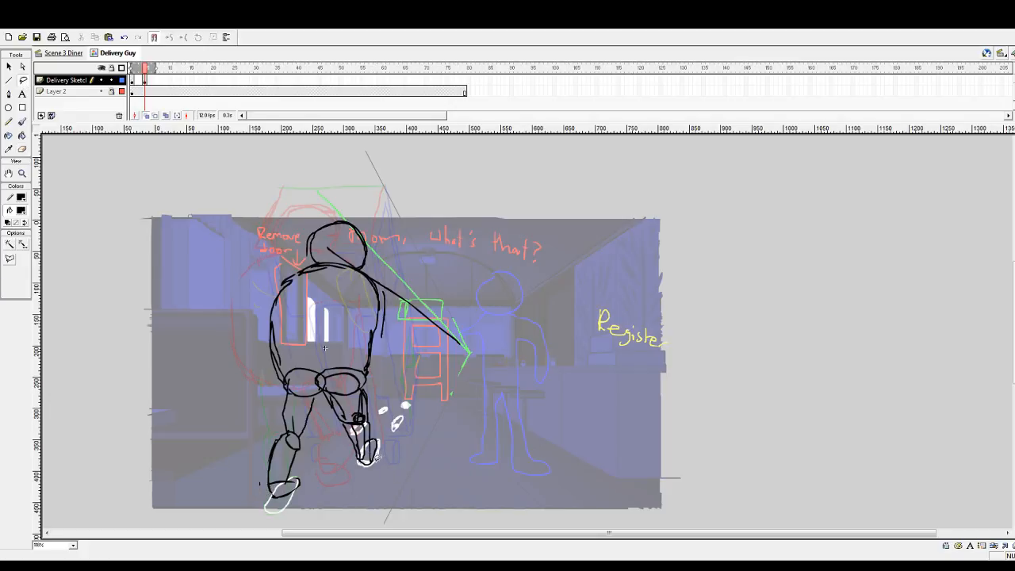
pyautogui.moveTo(359, 456)
pyautogui.mouseDown()
pyautogui.moveTo(373, 433)
pyautogui.moveTo(387, 456)
pyautogui.moveTo(360, 472)
pyautogui.moveTo(377, 462)
pyautogui.mouseUp()
pyautogui.click(394, 470)
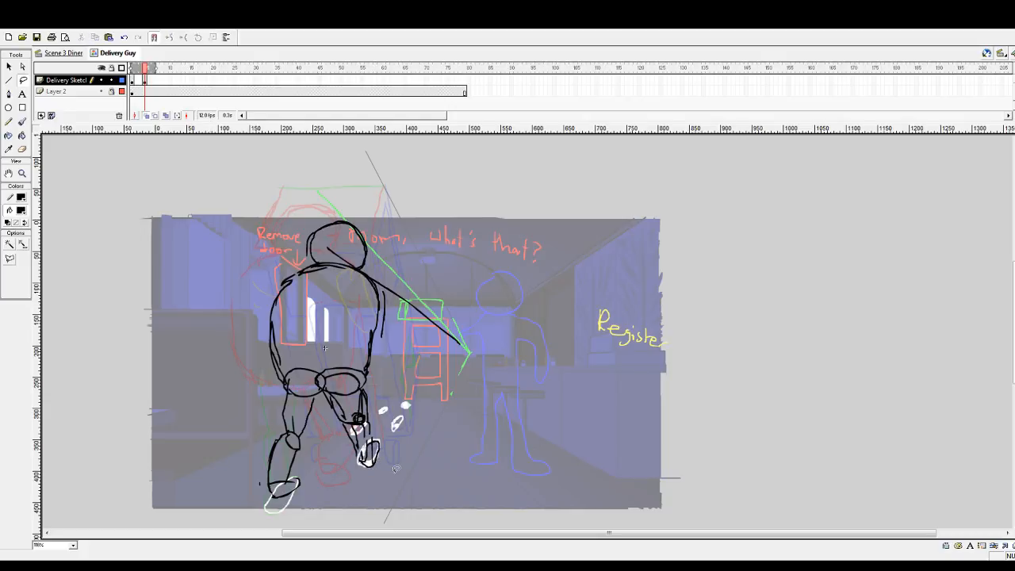
pyautogui.hotkey('ctrl', 'z')
pyautogui.hotkey('ctrl', 'z')
pyautogui.hotkey('ctrl', 'z')
pyautogui.moveTo(377, 462); pyautogui.dragTo(383, 459)
pyautogui.click(376, 417)
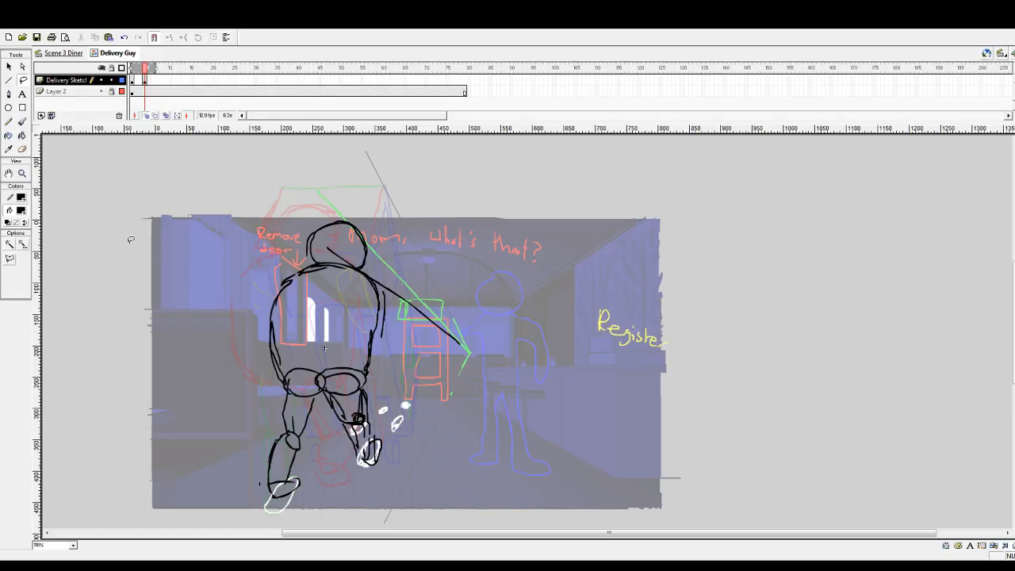
# - Erase the back leg's old inner lines and brush a new black outer contour from the hip down to the moved foot
pyautogui.click(22, 150)
pyautogui.moveTo(325, 402); pyautogui.dragTo(356, 456)
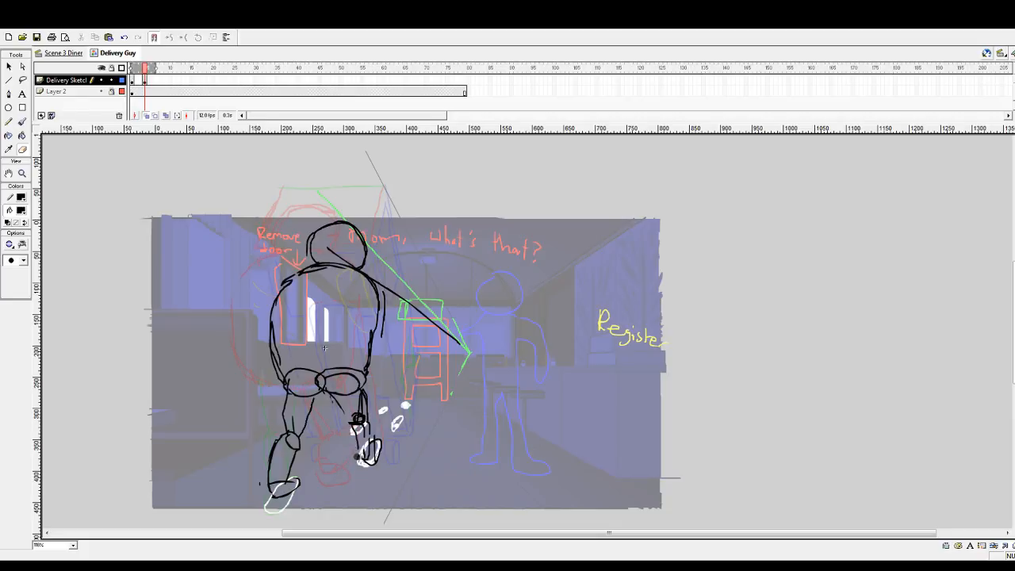
pyautogui.click(22, 121)
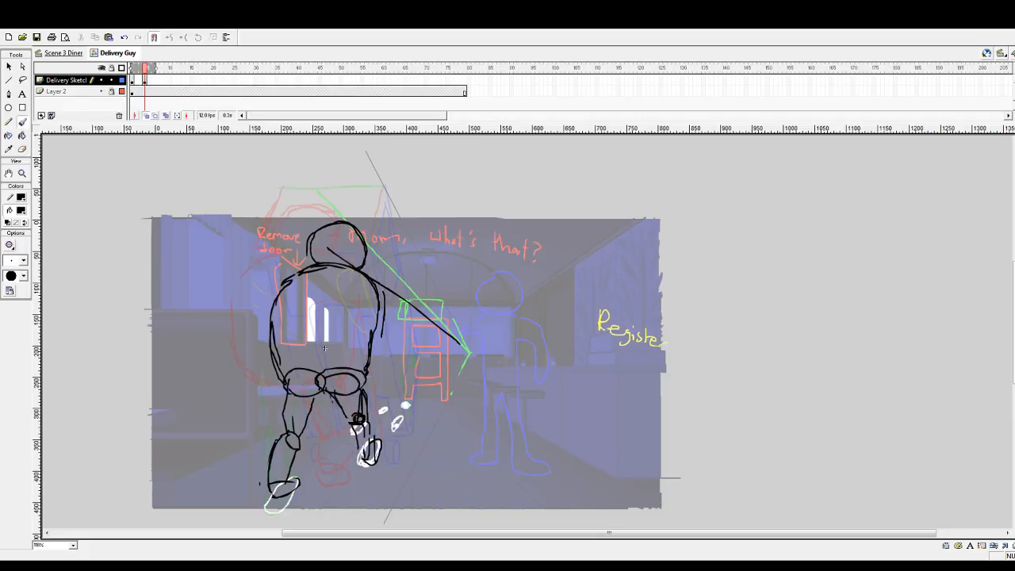
pyautogui.moveTo(361, 383)
pyautogui.mouseDown()
pyautogui.moveTo(376, 421)
pyautogui.moveTo(368, 424)
pyautogui.mouseUp()
pyautogui.hotkey('ctrl', 'z')
pyautogui.moveTo(361, 387)
pyautogui.mouseDown()
pyautogui.moveTo(372, 425)
pyautogui.moveTo(363, 452)
pyautogui.moveTo(374, 436)
pyautogui.moveTo(374, 452)
pyautogui.mouseUp()
# - Play the walk from frame 1 a few times to check the two poses, and return to frame 4
pyautogui.moveTo(146, 68); pyautogui.dragTo(127, 68)
pyautogui.press('Return')
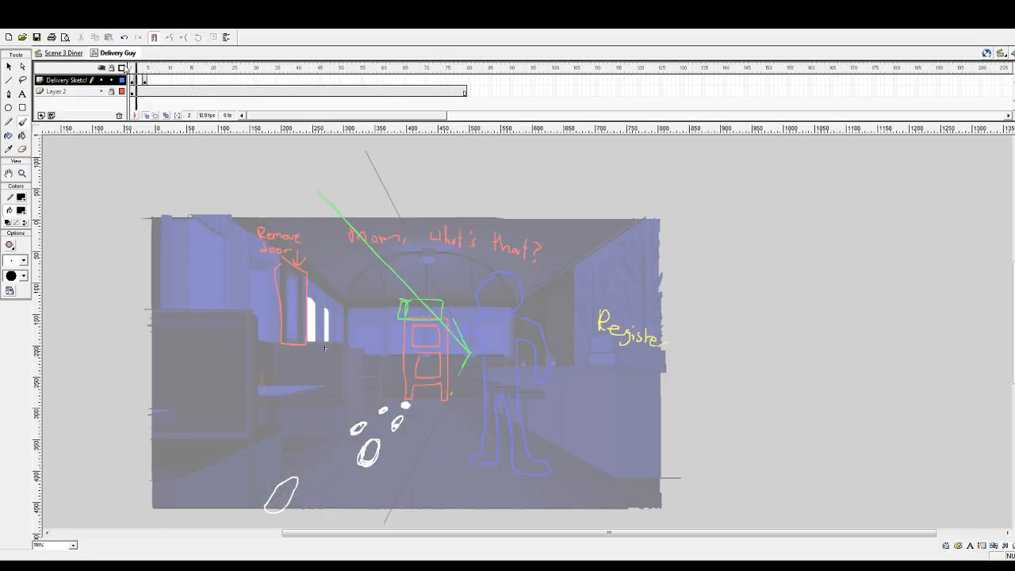
pyautogui.press('Return')
pyautogui.click(131, 69)
pyautogui.press('Return')
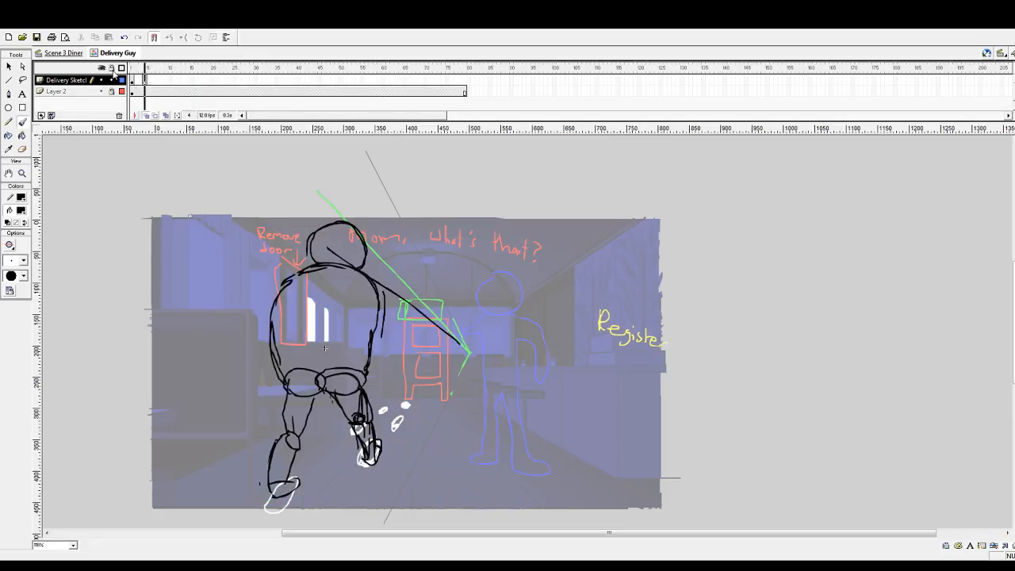
pyautogui.click(131, 69)
pyautogui.press('Return')
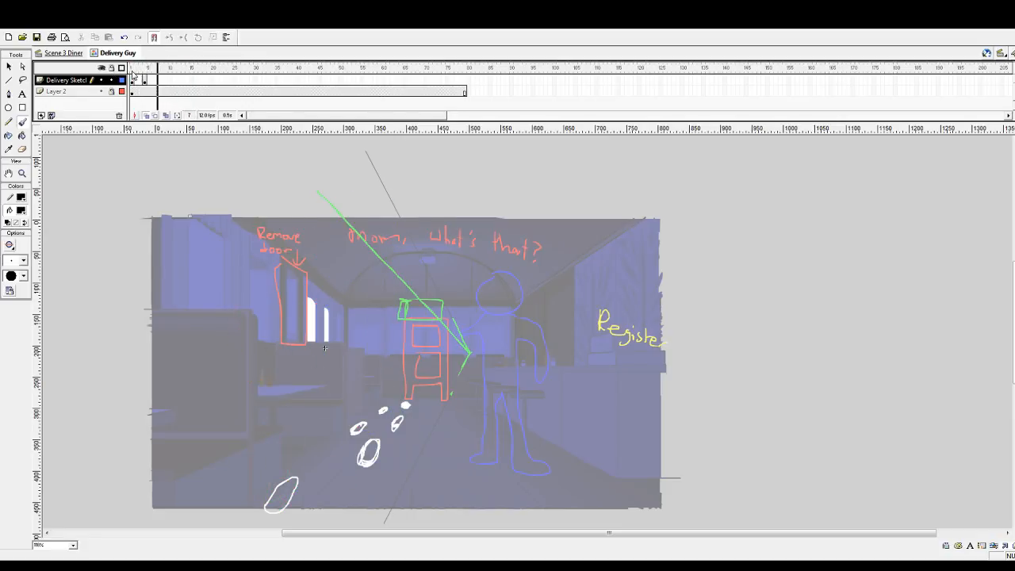
pyautogui.moveTo(138, 71); pyautogui.dragTo(145, 73)
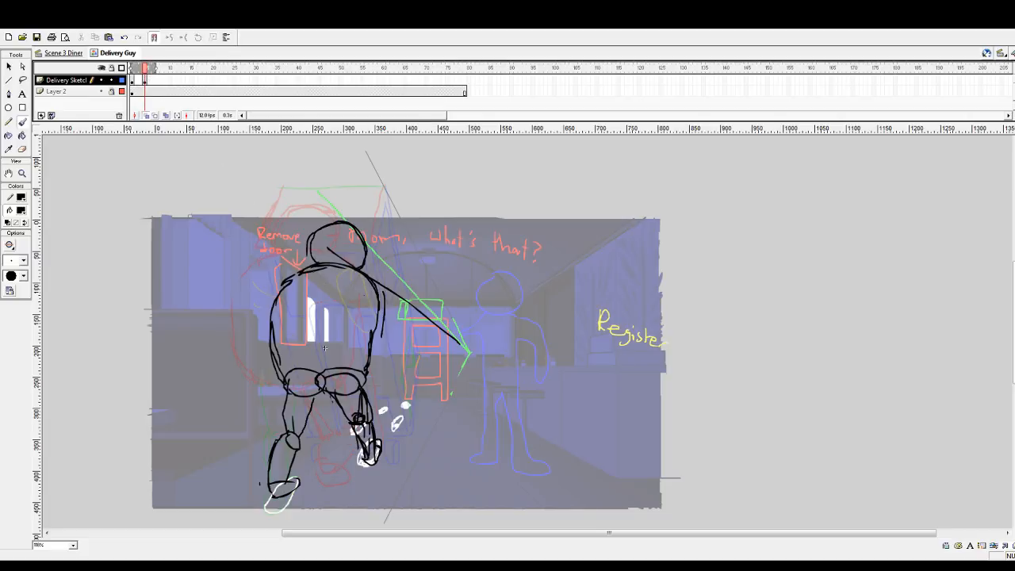
# - Brush the bent upper arm in black and a black perspective line from above the scene to the green vanishing point
pyautogui.moveTo(355, 279)
pyautogui.mouseDown()
pyautogui.moveTo(379, 343)
pyautogui.moveTo(389, 313)
pyautogui.moveTo(368, 281)
pyautogui.mouseUp()
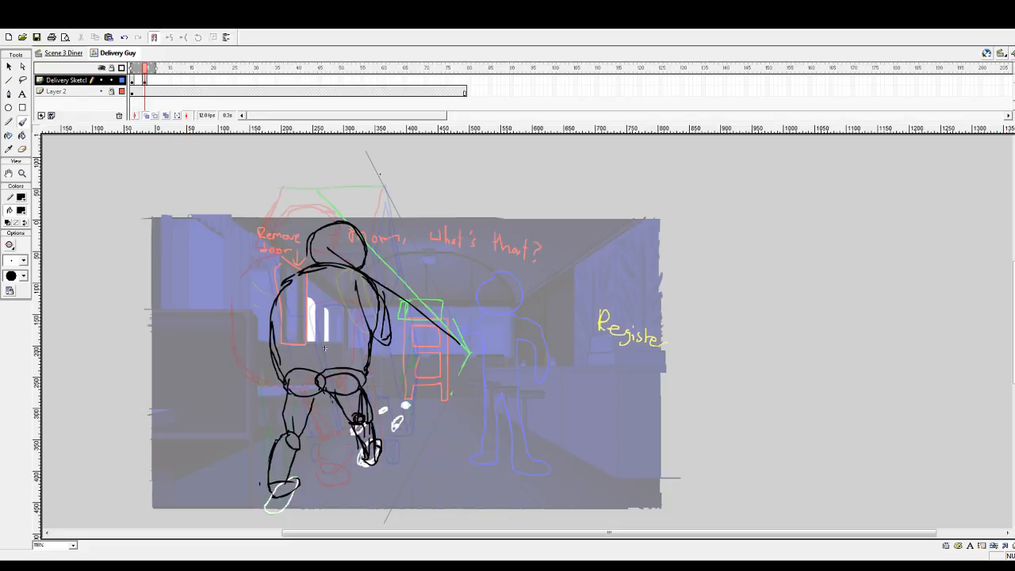
pyautogui.moveTo(368, 153); pyautogui.dragTo(383, 193)
pyautogui.hotkey('ctrl', 'z')
pyautogui.moveTo(367, 151); pyautogui.dragTo(448, 306)
pyautogui.hotkey('ctrl', 'z')
pyautogui.moveTo(365, 149); pyautogui.dragTo(466, 346)
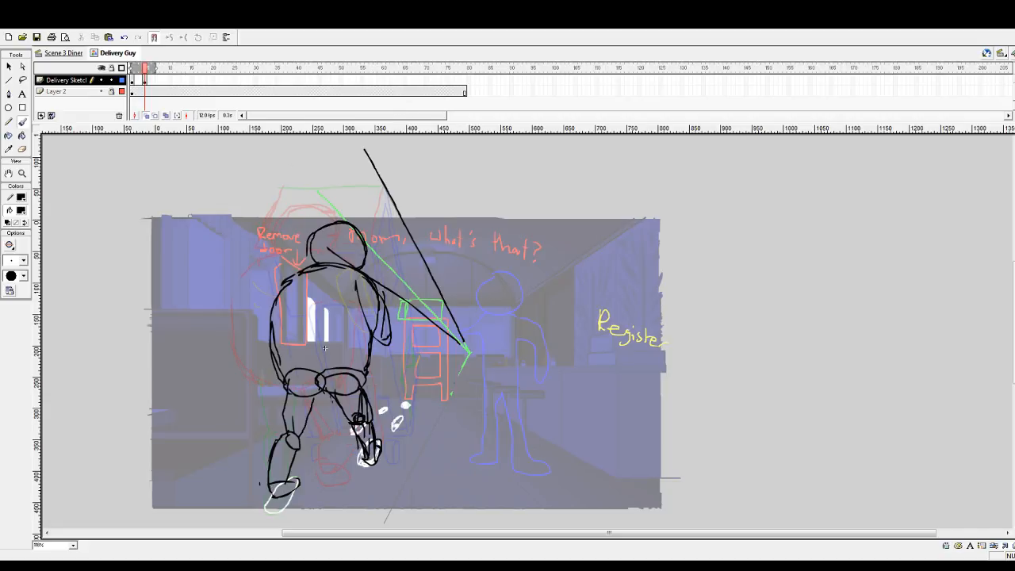
# - Brush black perspective lines from the vanishing point, two down to the floor's lower edge and one to the upper back
pyautogui.hotkey('ctrl', 'z')
pyautogui.moveTo(469, 355); pyautogui.dragTo(379, 528)
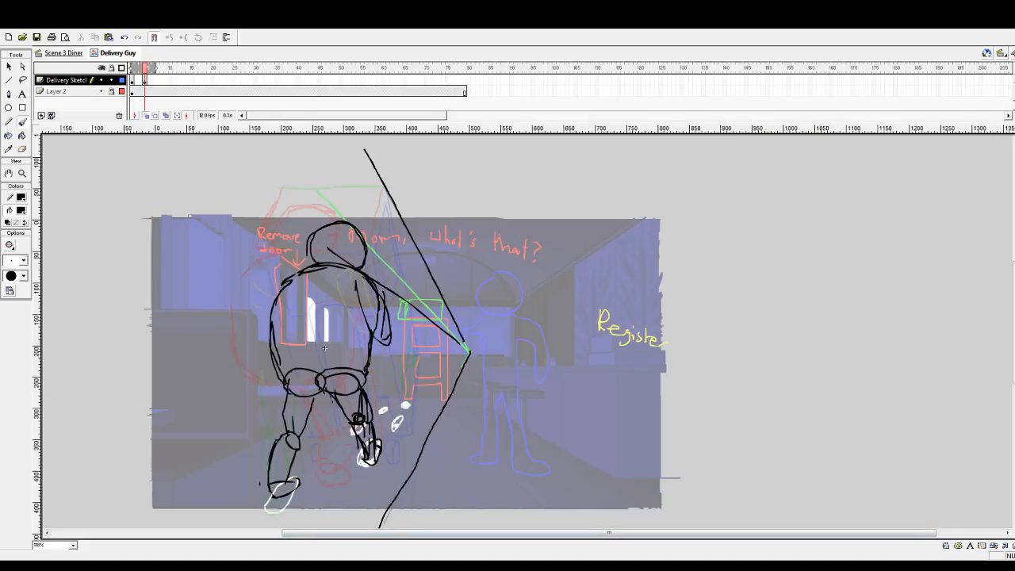
pyautogui.moveTo(470, 354); pyautogui.dragTo(354, 528)
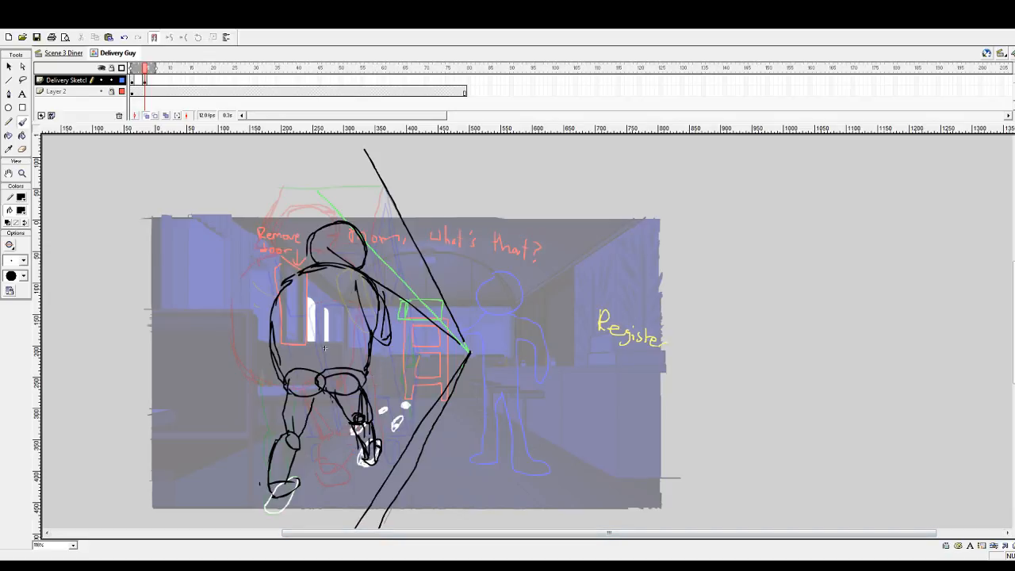
pyautogui.moveTo(468, 352); pyautogui.dragTo(314, 280)
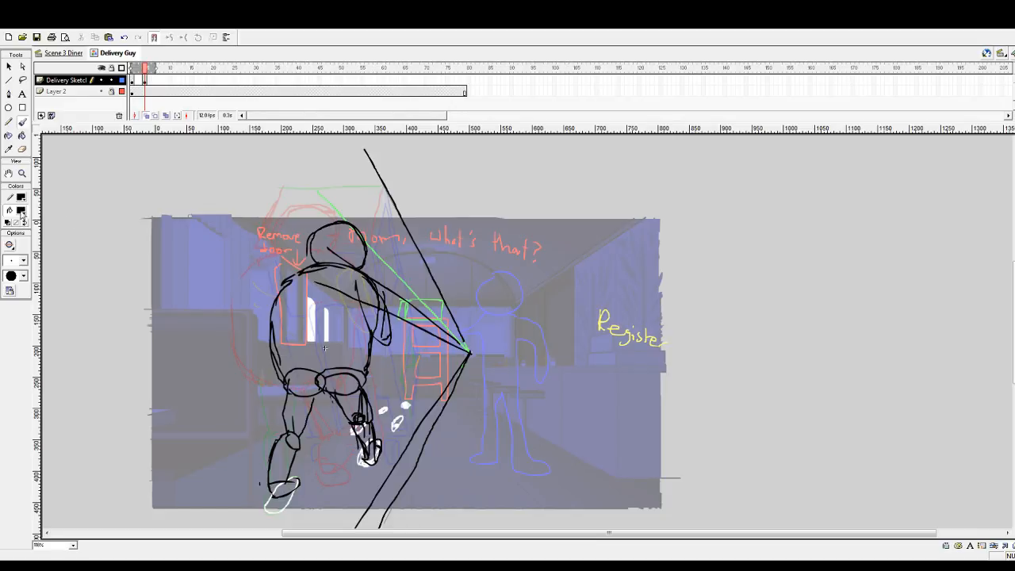
# - Set the brush colour to yellow and brush the cart's vertical bar below the shoulder and its rail from the elbow toward the floor
pyautogui.click(114, 263)
pyautogui.moveTo(387, 347); pyautogui.dragTo(403, 420)
pyautogui.hotkey('ctrl', 'z')
pyautogui.moveTo(357, 304); pyautogui.dragTo(357, 271)
pyautogui.moveTo(386, 346); pyautogui.dragTo(403, 420)
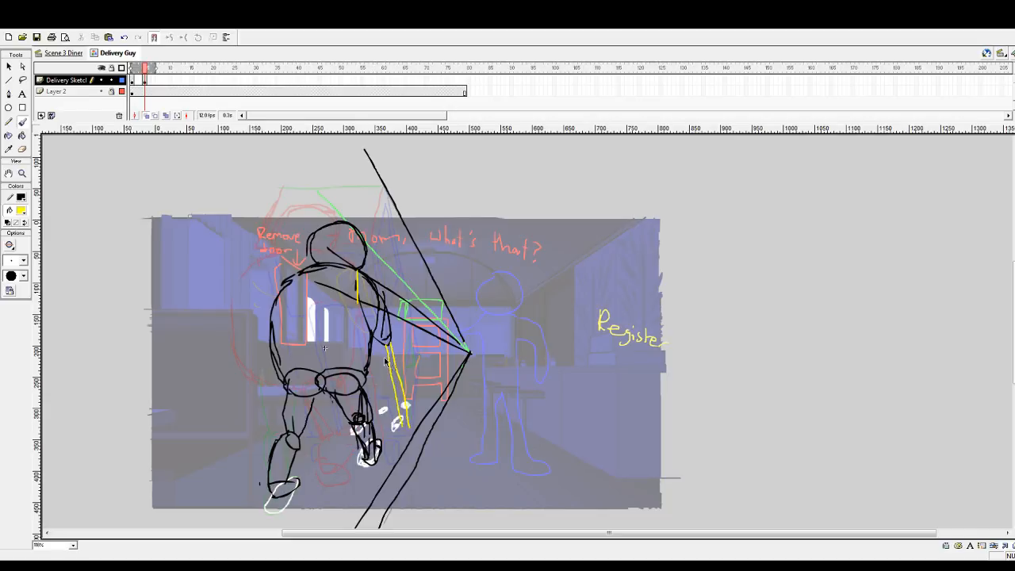
# - Brush the yellow wheel and inner rail line of the cart's right side, and erase the extra outer rail line
pyautogui.hotkey('ctrl', 'z')
pyautogui.moveTo(393, 381); pyautogui.dragTo(403, 415)
pyautogui.hotkey('ctrl', 'z')
pyautogui.moveTo(410, 423); pyautogui.dragTo(409, 434)
pyautogui.moveTo(380, 341); pyautogui.dragTo(396, 420)
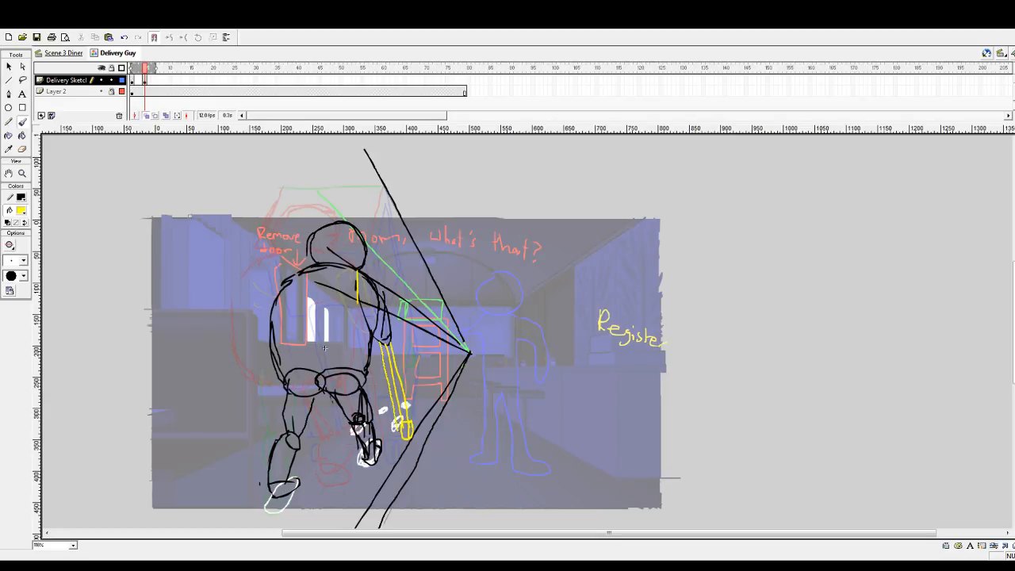
pyautogui.press('e')
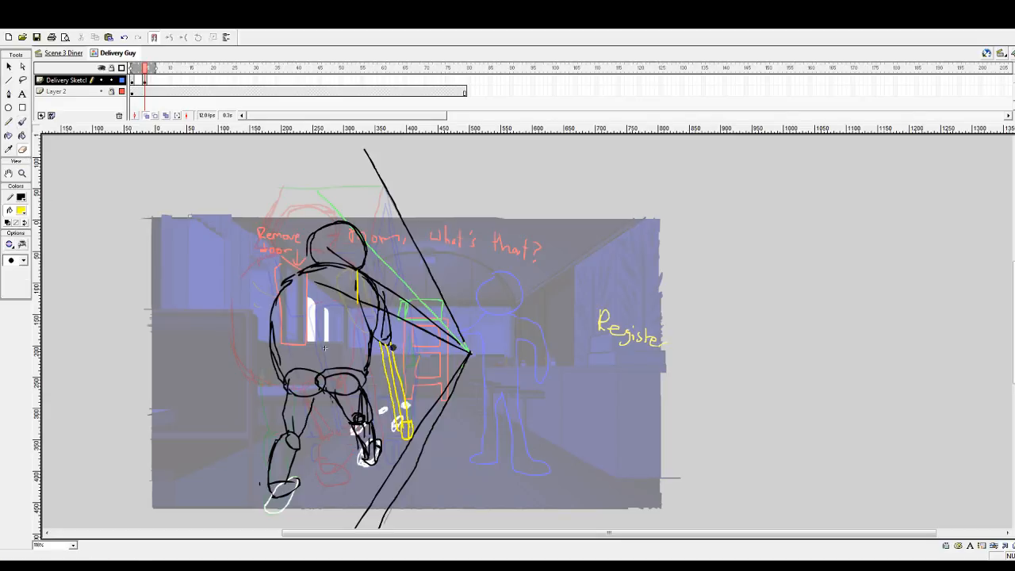
pyautogui.moveTo(393, 346); pyautogui.dragTo(407, 417)
pyautogui.click(23, 122)
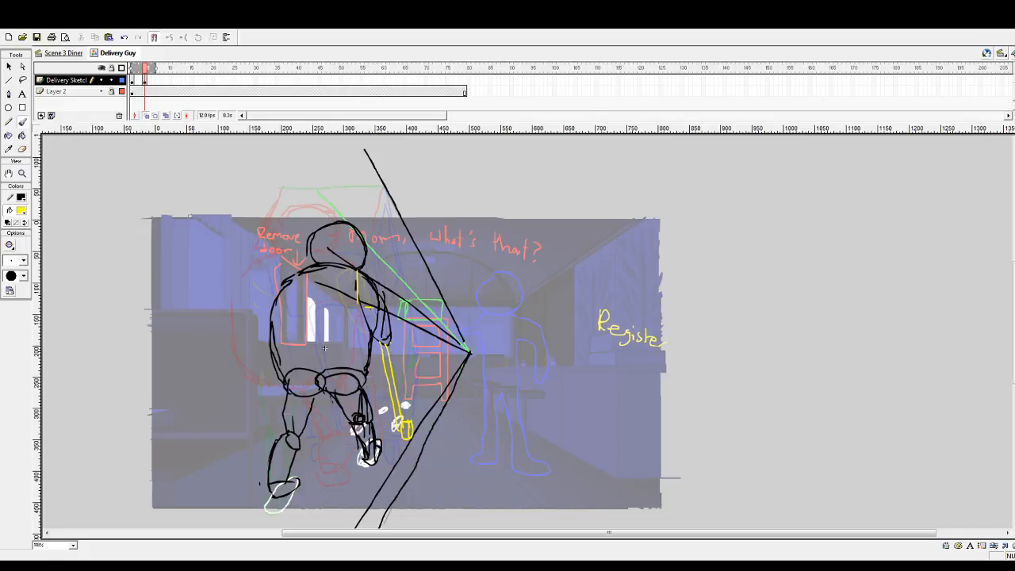
# - Brush a yellow crossbar at chest height, a wheel guide line to the vanishing point, and the cart's left wheel
pyautogui.moveTo(347, 306); pyautogui.dragTo(364, 307)
pyautogui.moveTo(468, 354); pyautogui.dragTo(436, 371)
pyautogui.hotkey('ctrl', 'z')
pyautogui.moveTo(320, 458); pyautogui.dragTo(353, 433)
pyautogui.moveTo(394, 401); pyautogui.dragTo(463, 353)
pyautogui.moveTo(346, 424)
pyautogui.mouseDown()
pyautogui.moveTo(341, 438)
pyautogui.moveTo(351, 432)
pyautogui.moveTo(343, 423)
pyautogui.mouseUp()
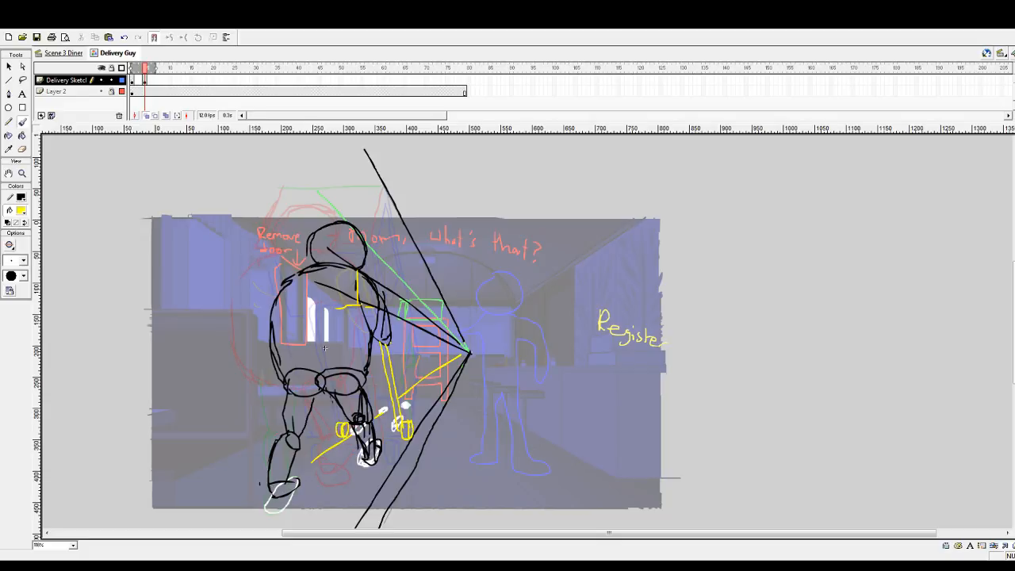
# - Brush the yellow support above the cart's left wheel and the axle running toward the right wheel
pyautogui.moveTo(343, 421); pyautogui.dragTo(334, 394)
pyautogui.hotkey('ctrl', 'z')
pyautogui.hotkey('ctrl', 'z')
pyautogui.moveTo(372, 428); pyautogui.dragTo(395, 428)
pyautogui.hotkey('ctrl', 'z')
# - Brush the cart's slanted yellow upper rail beside the head and a short slanted line above the left shoulder
pyautogui.moveTo(354, 224); pyautogui.dragTo(378, 298)
pyautogui.hotkey('ctrl', 'z')
pyautogui.moveTo(361, 215); pyautogui.dragTo(384, 298)
pyautogui.moveTo(300, 271)
pyautogui.mouseDown()
pyautogui.moveTo(252, 242)
pyautogui.moveTo(259, 249)
pyautogui.mouseUp()
pyautogui.hotkey('ctrl', 'z')
pyautogui.hotkey('ctrl', 'z')
pyautogui.moveTo(408, 421); pyautogui.dragTo(424, 398)
pyautogui.hotkey('ctrl', 'y')
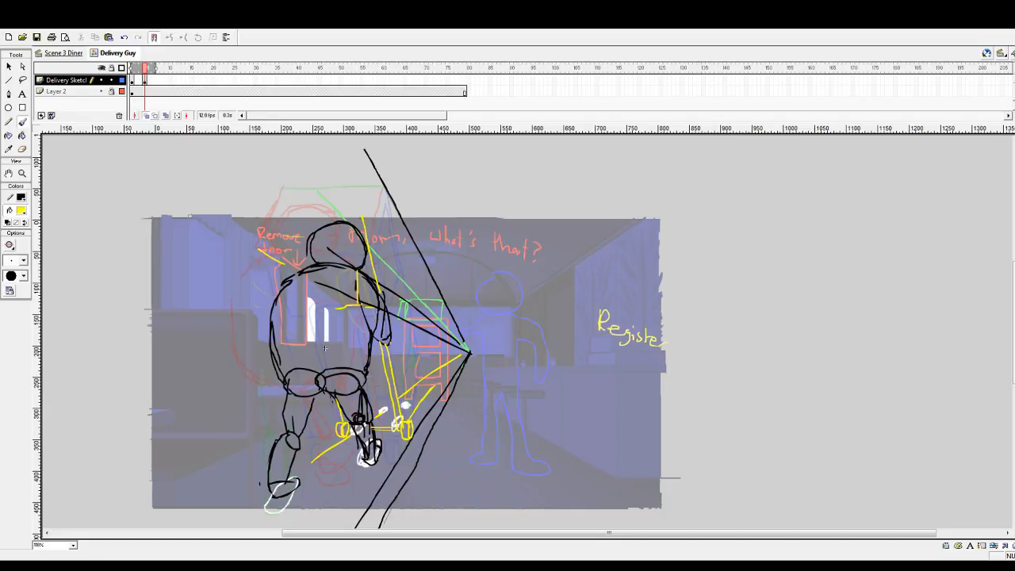
pyautogui.hotkey('ctrl', 'z')
# - Using the frame 1 sketch as reference, brush the load's long yellow edge down to the cart base and its short shoulder-level edges
pyautogui.press(',')
pyautogui.press(',')
pyautogui.press(',')
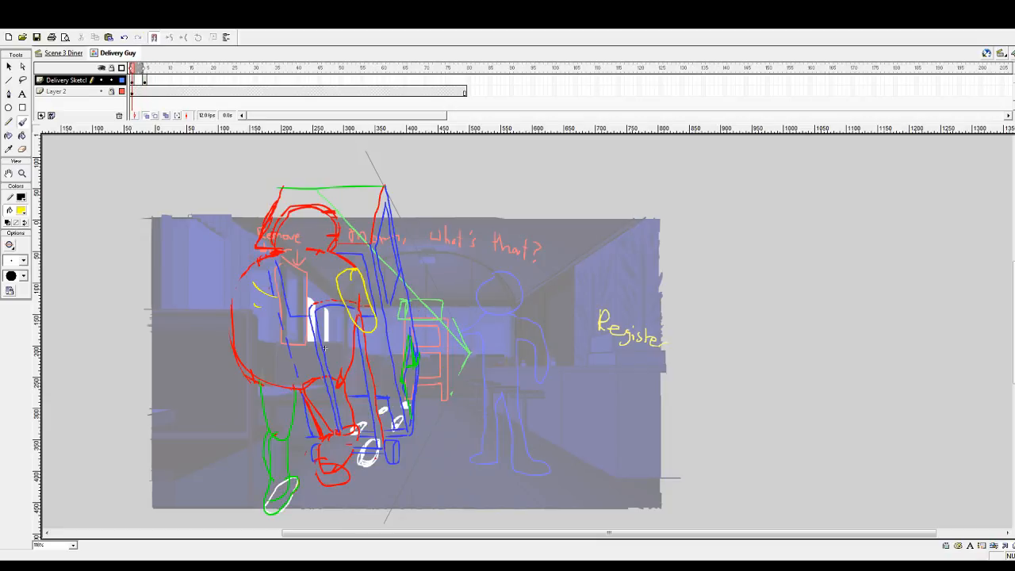
pyautogui.press('.')
pyautogui.press('.')
pyautogui.press('.')
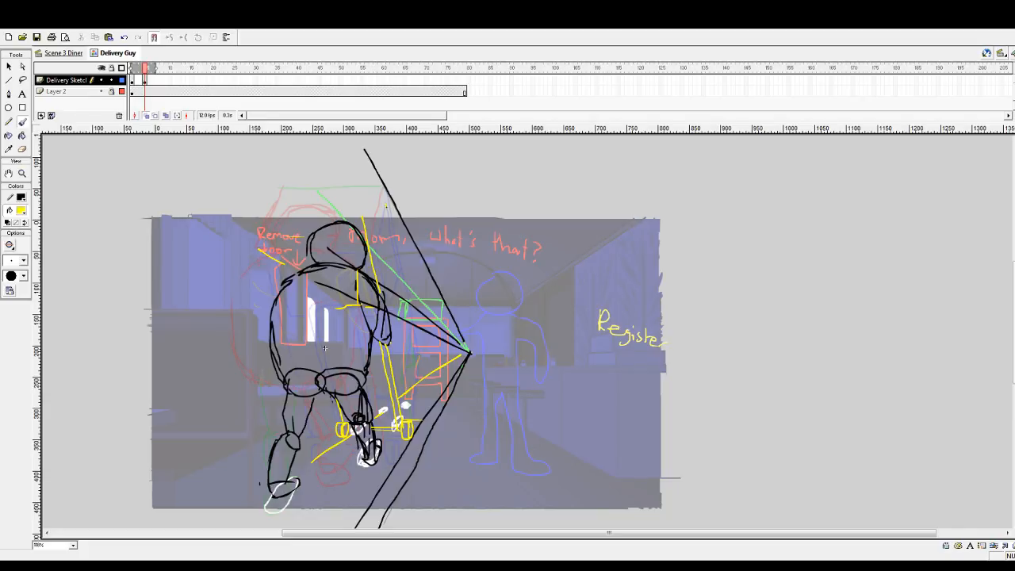
pyautogui.moveTo(386, 208); pyautogui.dragTo(415, 400)
pyautogui.hotkey('ctrl', 'z')
pyautogui.moveTo(384, 271); pyautogui.dragTo(393, 271)
pyautogui.hotkey('ctrl', 'y')
pyautogui.moveTo(394, 274); pyautogui.dragTo(425, 422)
pyautogui.moveTo(388, 255)
pyautogui.mouseDown()
pyautogui.moveTo(392, 269)
pyautogui.moveTo(388, 255)
pyautogui.moveTo(368, 254)
pyautogui.mouseUp()
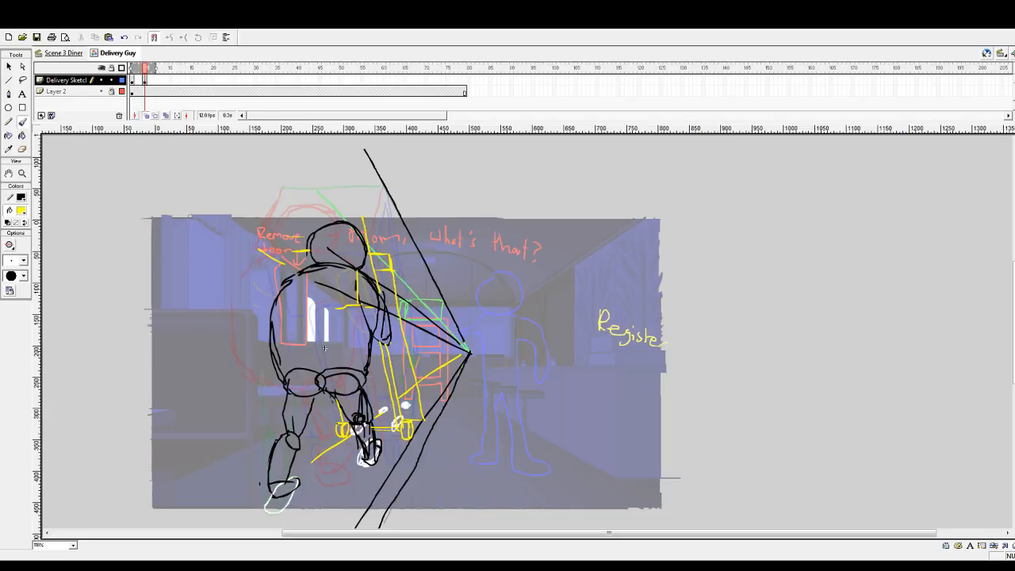
# - Extend the yellow cart base past the left wheel and brush the top and left edges of the load around the head
pyautogui.moveTo(343, 423); pyautogui.dragTo(329, 422)
pyautogui.moveTo(388, 248); pyautogui.dragTo(398, 212)
pyautogui.hotkey('ctrl', 'z')
pyautogui.hotkey('ctrl', 'z')
pyautogui.hotkey('ctrl', 'z')
pyautogui.moveTo(374, 207); pyautogui.dragTo(297, 206)
pyautogui.moveTo(295, 206)
pyautogui.mouseDown()
pyautogui.moveTo(273, 253)
pyautogui.moveTo(303, 250)
pyautogui.mouseUp()
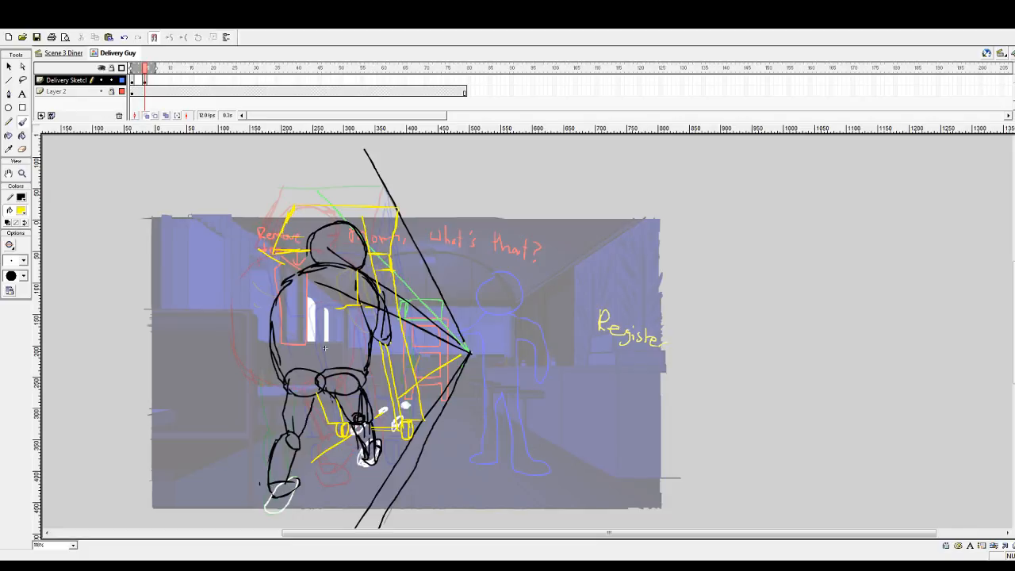
# - Brush the load's lower left edge and its far right side from the top corner to the base, and reinforce the top edge
pyautogui.moveTo(273, 252); pyautogui.dragTo(284, 282)
pyautogui.moveTo(276, 259); pyautogui.dragTo(284, 282)
pyautogui.moveTo(428, 409); pyautogui.dragTo(435, 377)
pyautogui.hotkey('ctrl', 'z')
pyautogui.moveTo(399, 214); pyautogui.dragTo(431, 366)
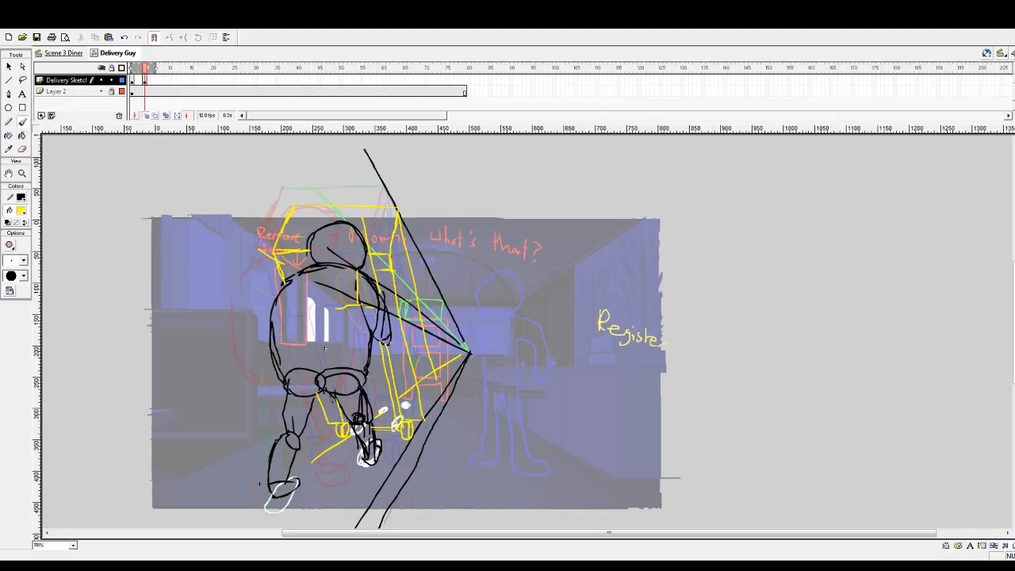
pyautogui.moveTo(424, 419); pyautogui.dragTo(435, 382)
pyautogui.moveTo(312, 202); pyautogui.dragTo(375, 205)
# - Play the two poses without onion skinning and move the second pose's keyframe to frame 2
pyautogui.click(147, 117)
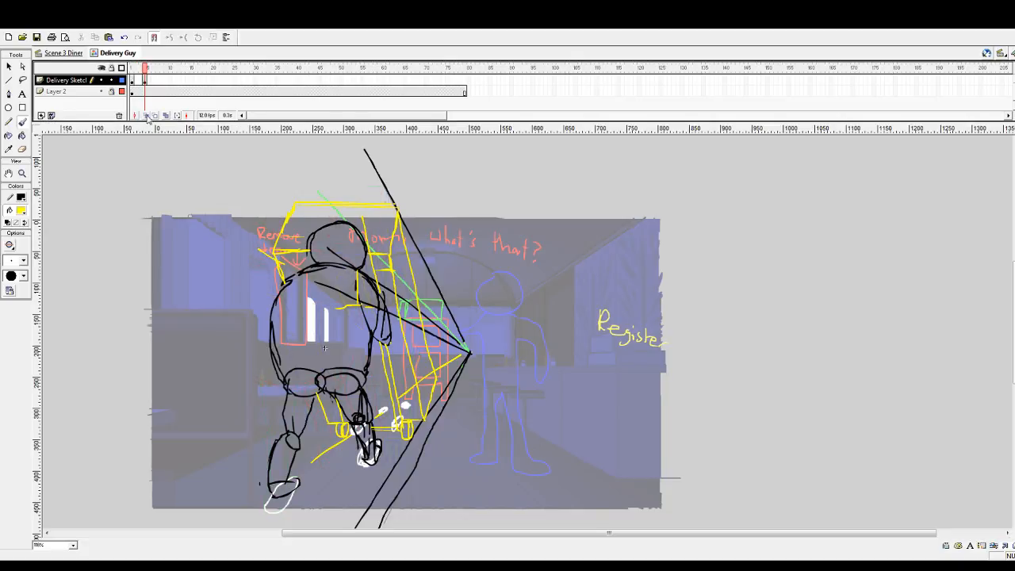
pyautogui.click(129, 66)
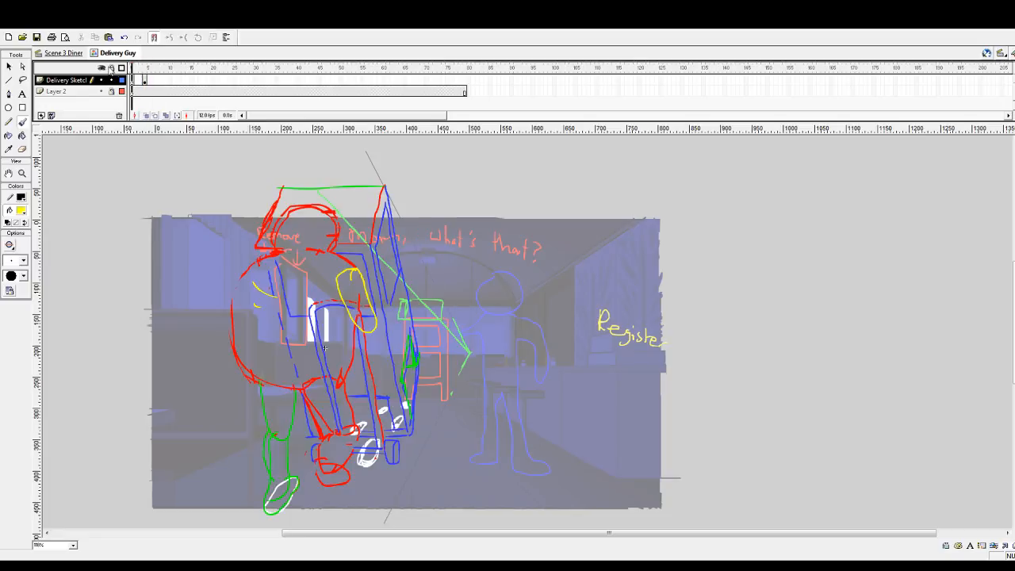
pyautogui.press('Return')
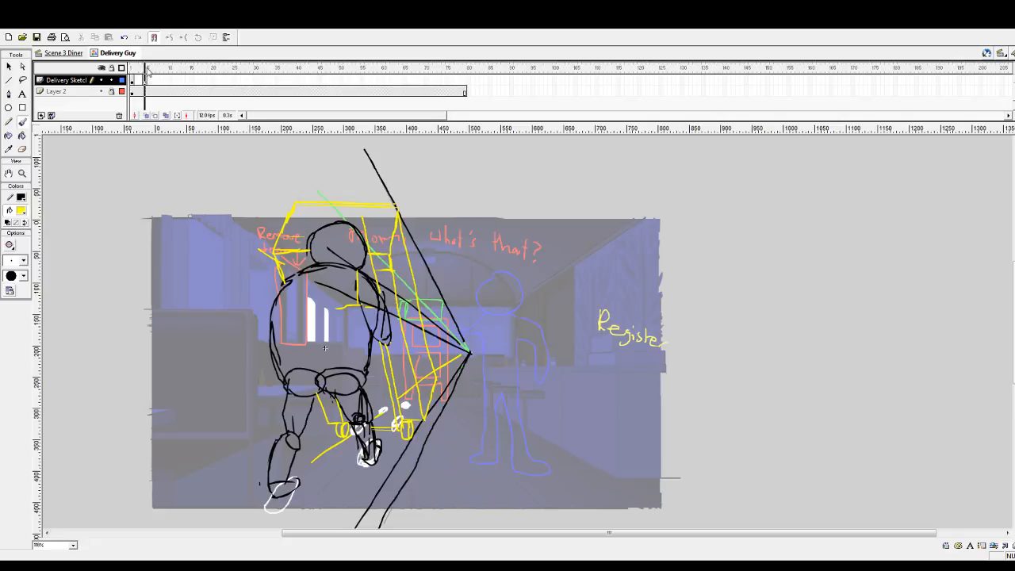
pyautogui.moveTo(138, 71)
pyautogui.mouseDown()
pyautogui.moveTo(149, 72)
pyautogui.moveTo(132, 71)
pyautogui.moveTo(147, 71)
pyautogui.moveTo(136, 79)
pyautogui.mouseUp()
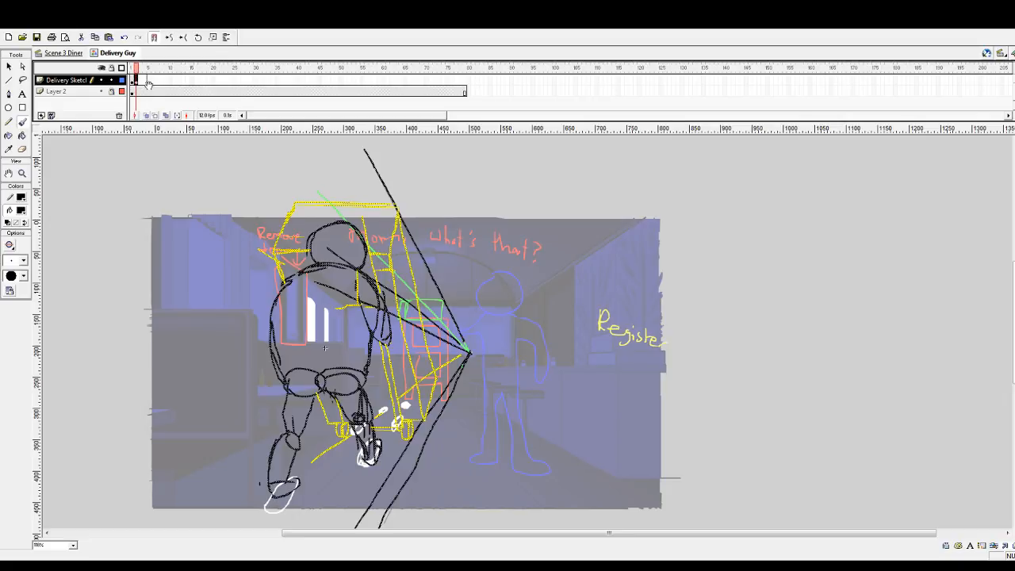
pyautogui.press('.')
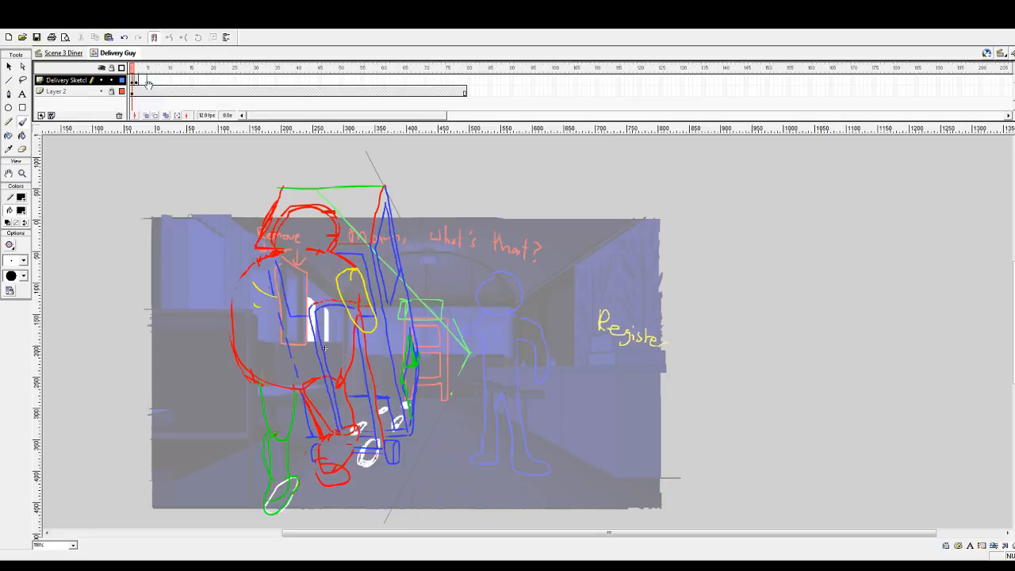
pyautogui.press('.')
# - Brush a yellow line down the load's right edge on frame 1, from the top corner toward the green hand
pyautogui.click(115, 262)
pyautogui.hotkey('ctrl', 'z')
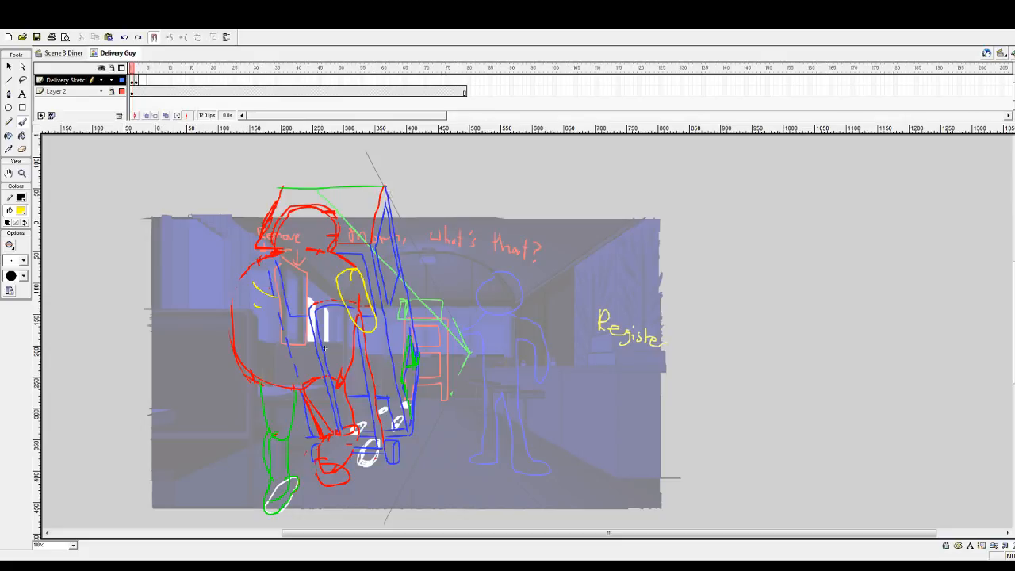
pyautogui.moveTo(397, 261); pyautogui.dragTo(401, 290)
pyautogui.moveTo(413, 367); pyautogui.dragTo(418, 384)
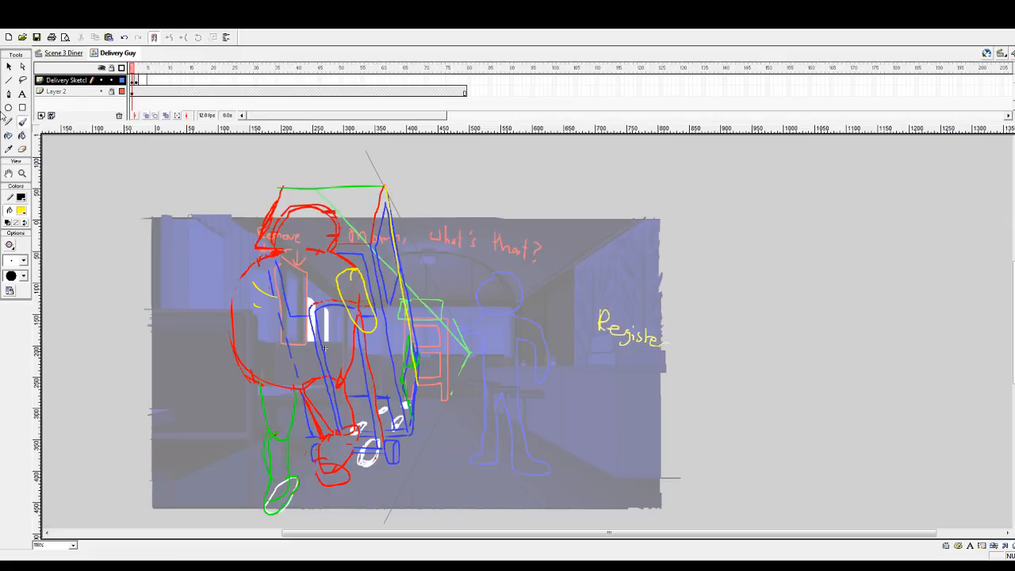
pyautogui.click(22, 67)
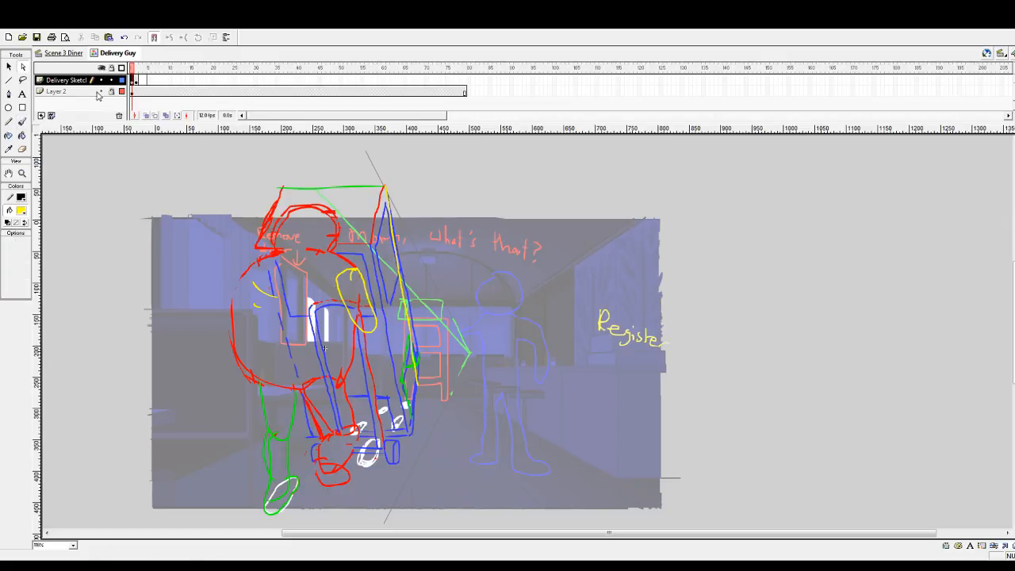
# - Delete the stray blue line segments along the right edge of the load on frame 1 of the Delivery Sketch layer
pyautogui.click(98, 79)
pyautogui.click(9, 67)
pyautogui.click(460, 322)
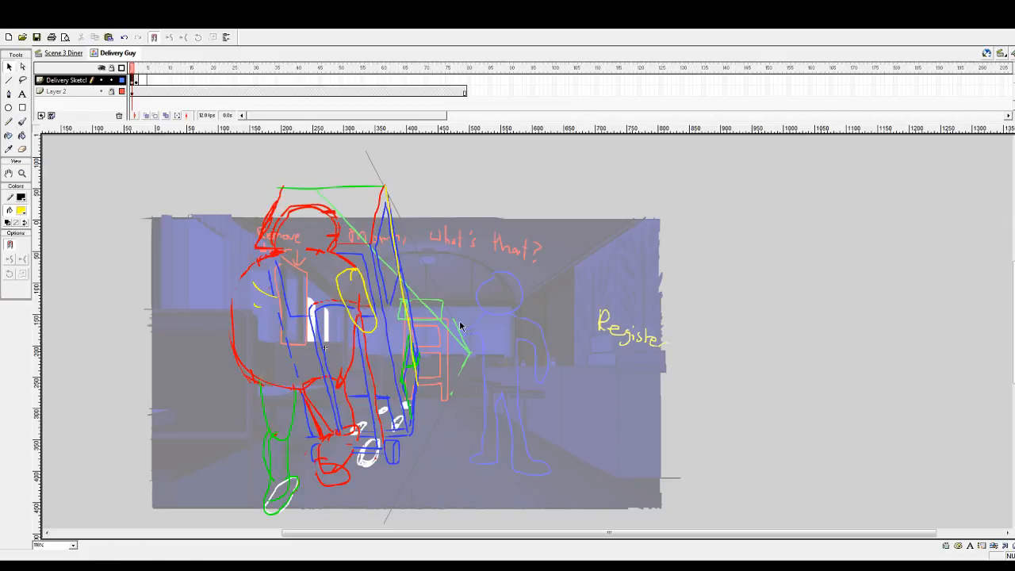
pyautogui.click(406, 281)
pyautogui.press('Delete')
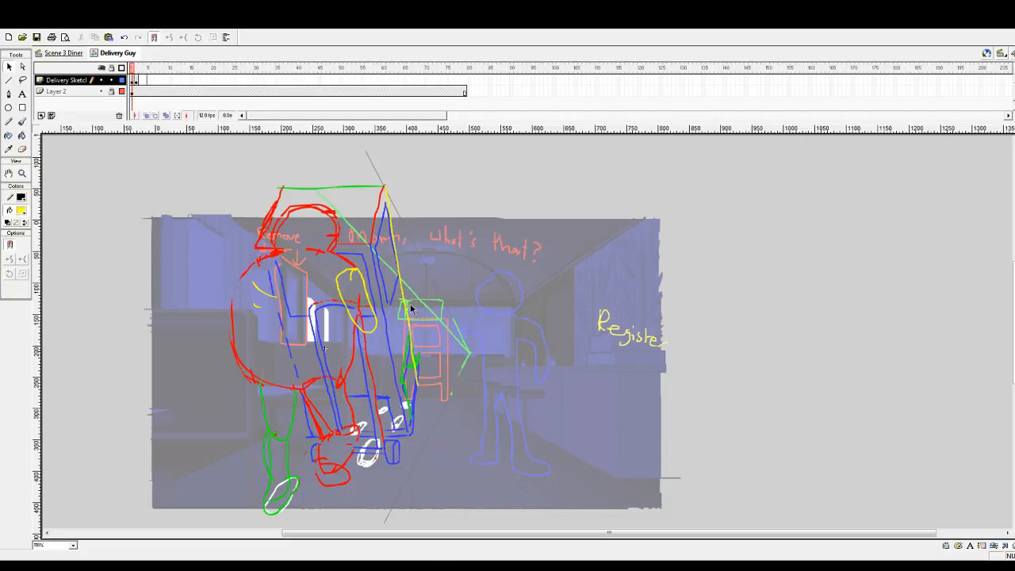
pyautogui.click(420, 363)
# - Brush blue top and right edges for the load on frame 2, just outside its yellow outline
pyautogui.press('Return')
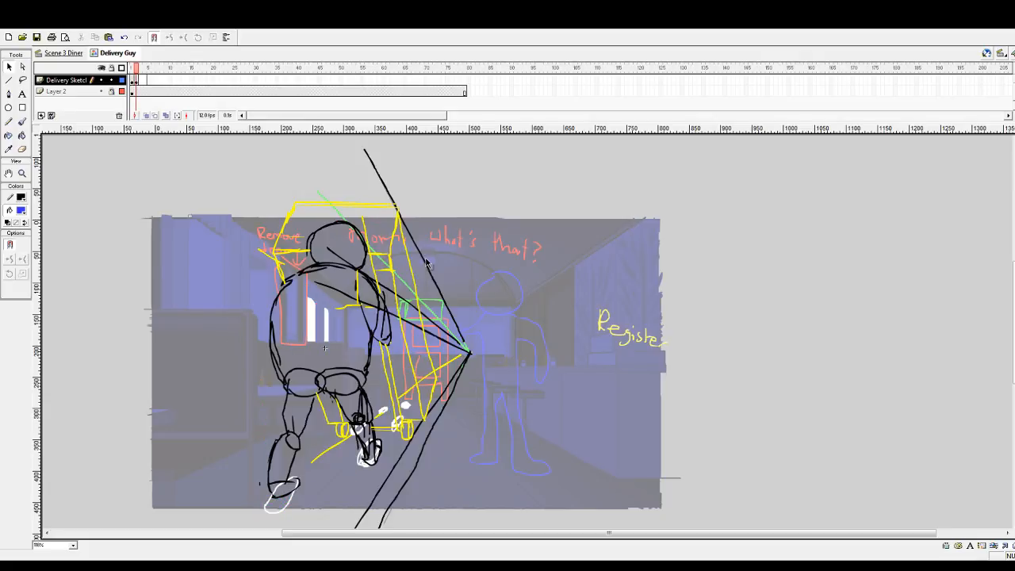
pyautogui.click(22, 121)
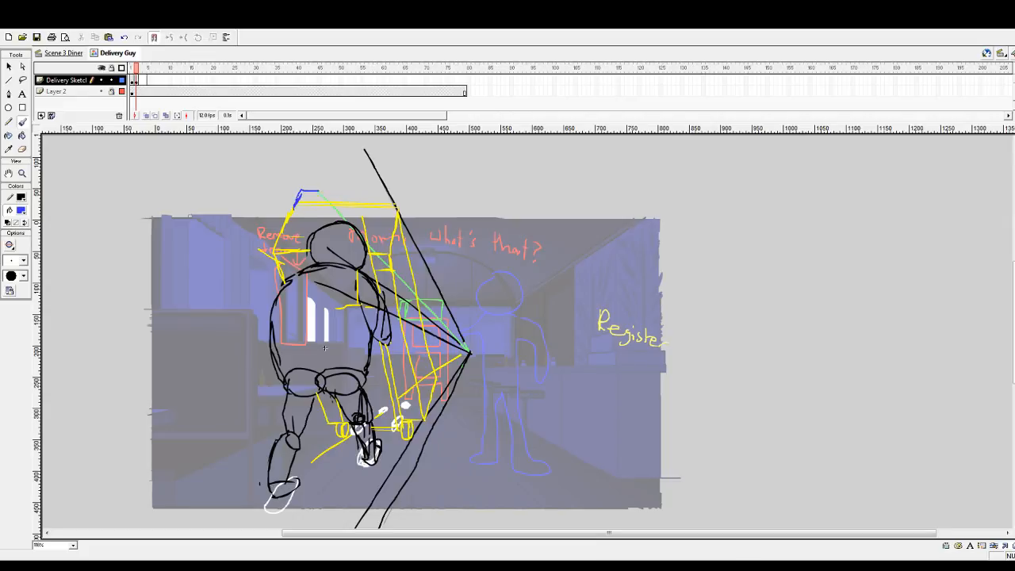
pyautogui.moveTo(319, 191); pyautogui.dragTo(379, 193)
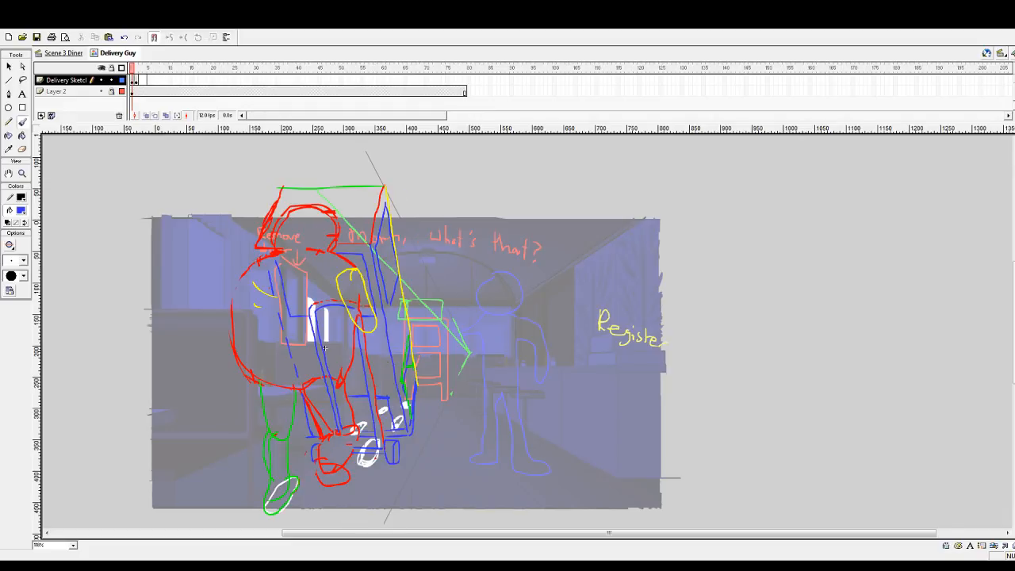
pyautogui.press('.')
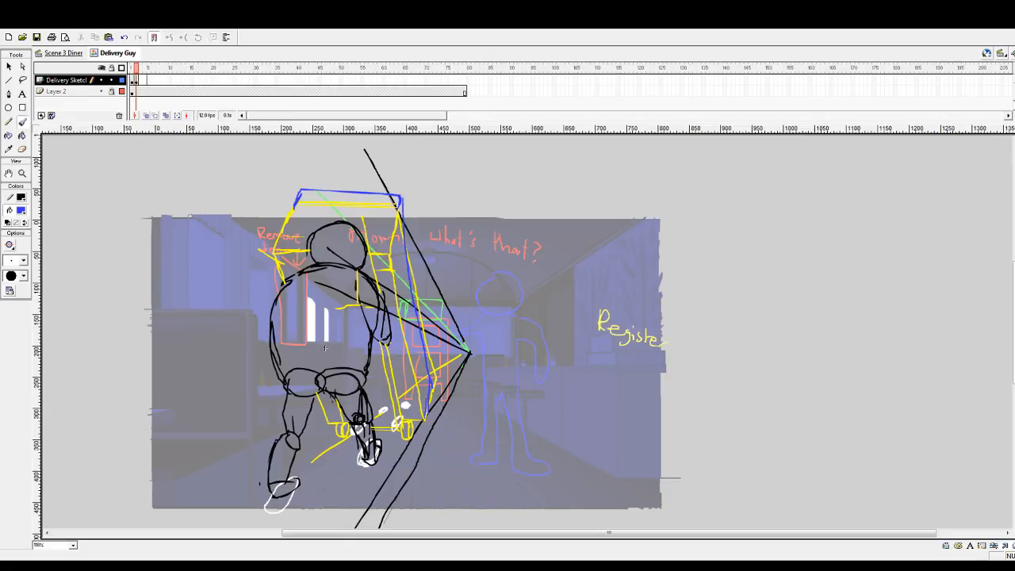
pyautogui.hotkey('ctrl', 'z')
pyautogui.click(8, 67)
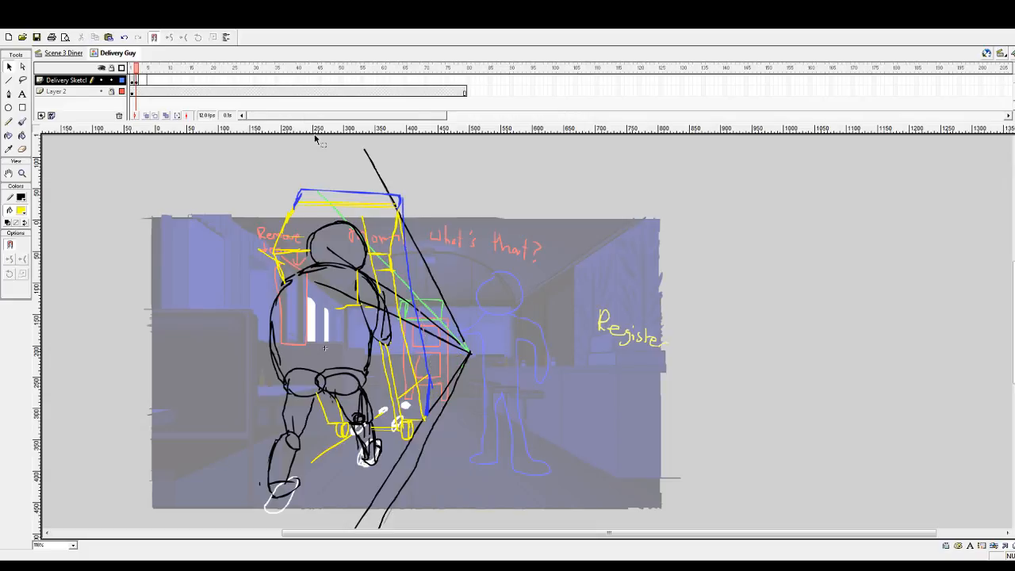
# - Close the gap at the lower corner of the load's right side on frame 1 and fill that face light pink
pyautogui.click(133, 68)
pyautogui.moveTo(134, 68)
pyautogui.mouseDown()
pyautogui.moveTo(142, 69)
pyautogui.moveTo(134, 68)
pyautogui.mouseUp()
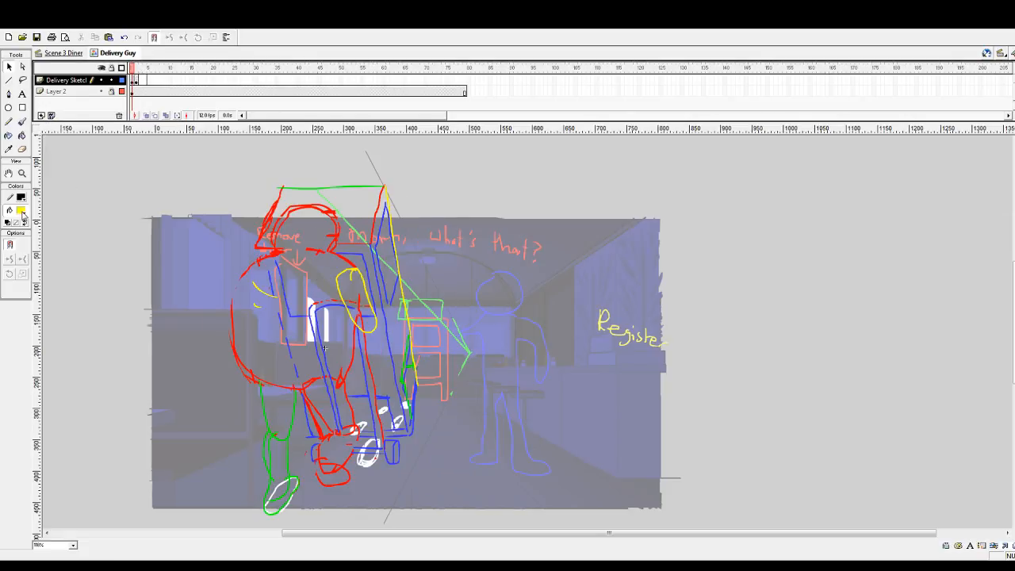
pyautogui.click(102, 293)
pyautogui.click(22, 135)
pyautogui.click(387, 318)
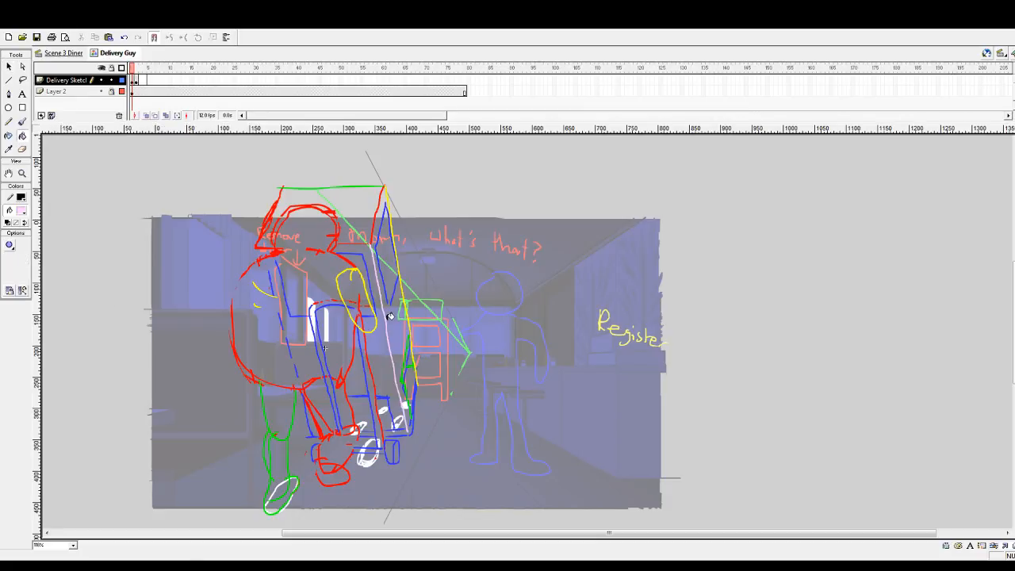
pyautogui.hotkey('ctrl', 'z')
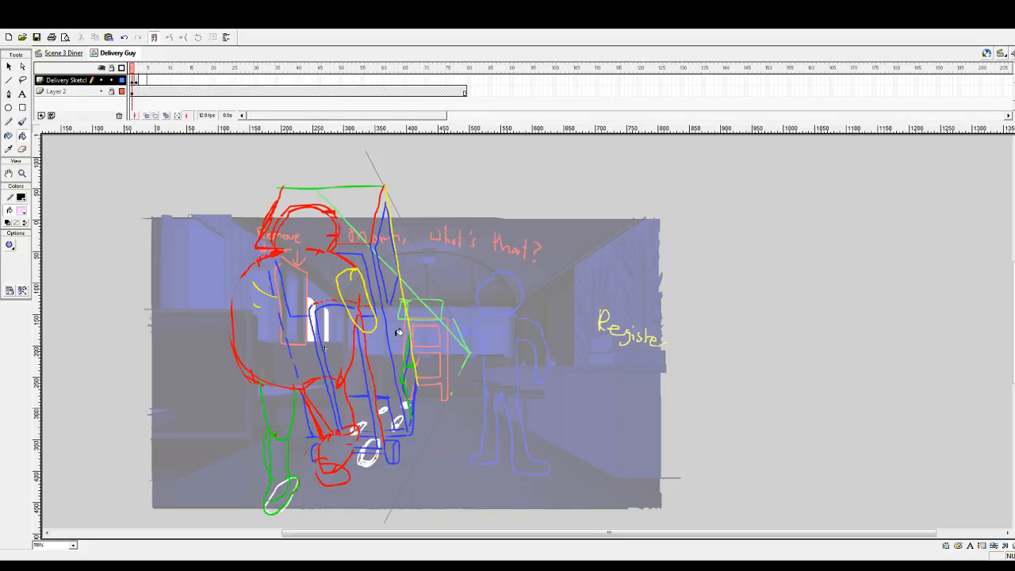
pyautogui.click(22, 121)
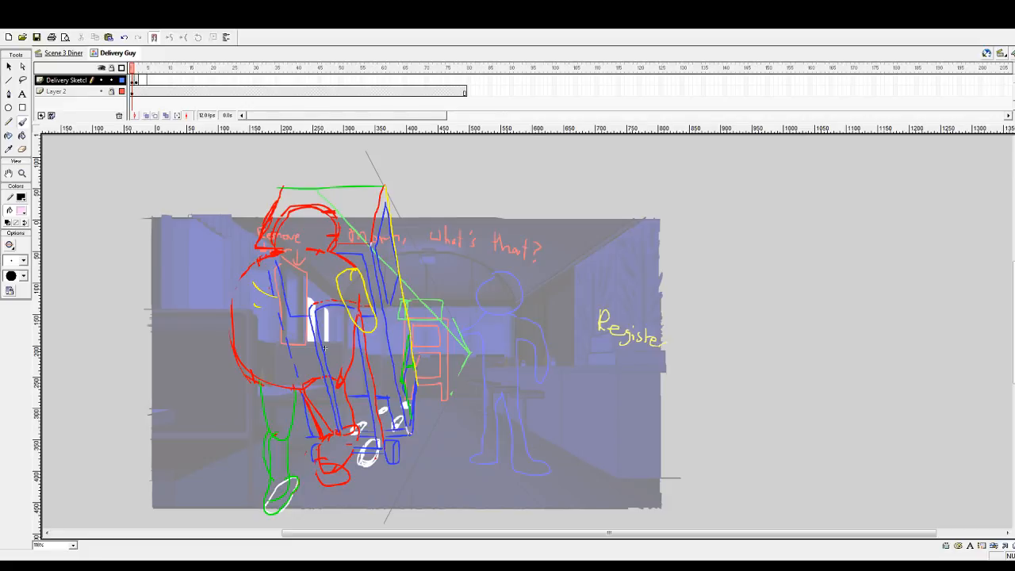
pyautogui.click(22, 135)
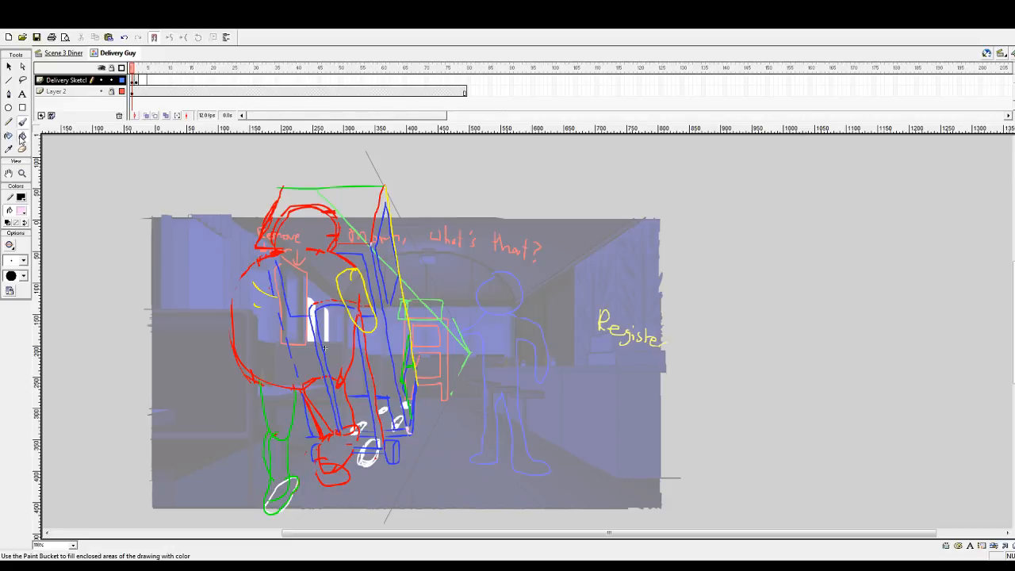
pyautogui.click(394, 309)
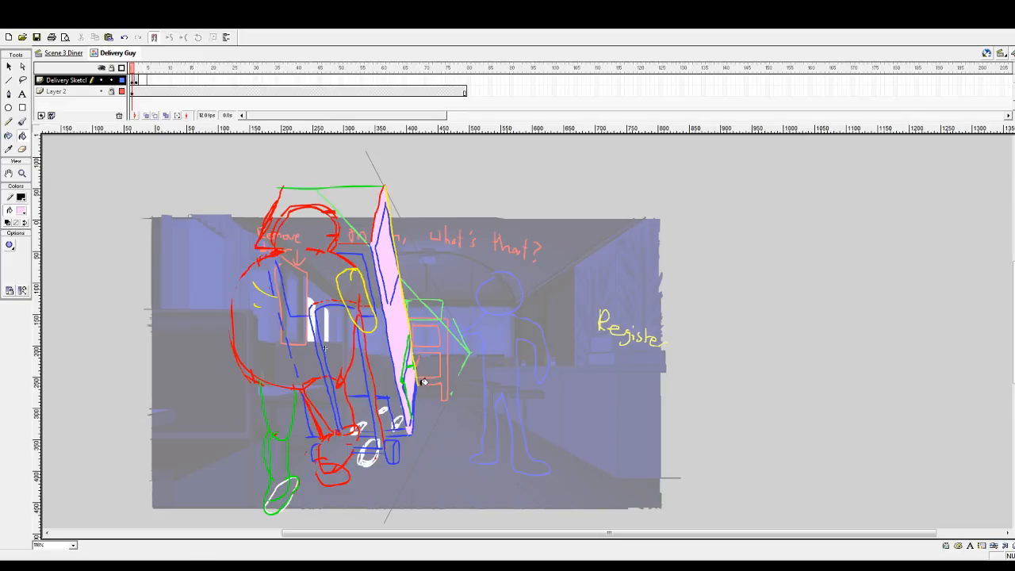
# - Fill the sections of the load's right side face on frame 2 with the same light pink
pyautogui.press('.')
pyautogui.click(420, 352)
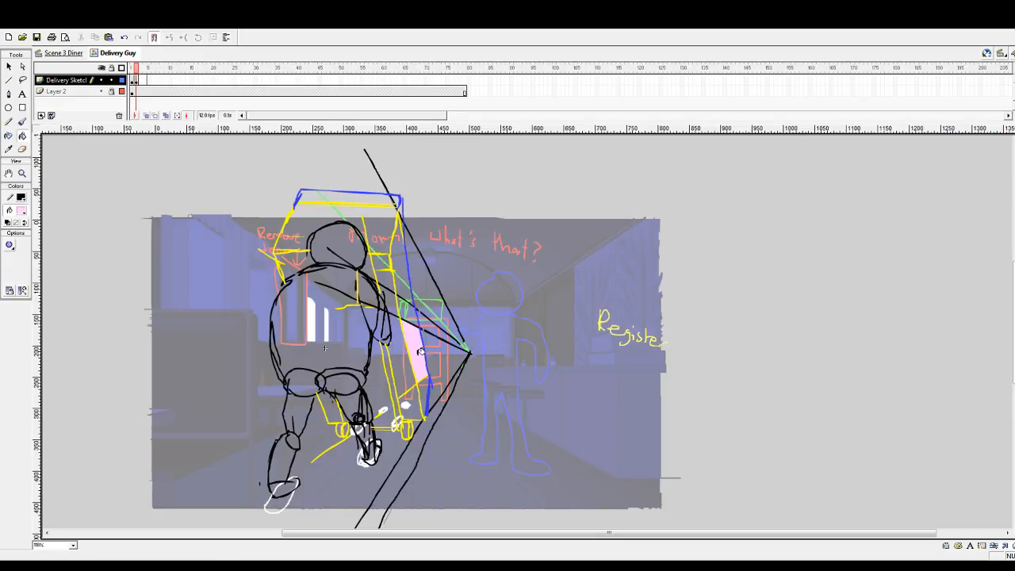
pyautogui.click(424, 385)
pyautogui.click(409, 295)
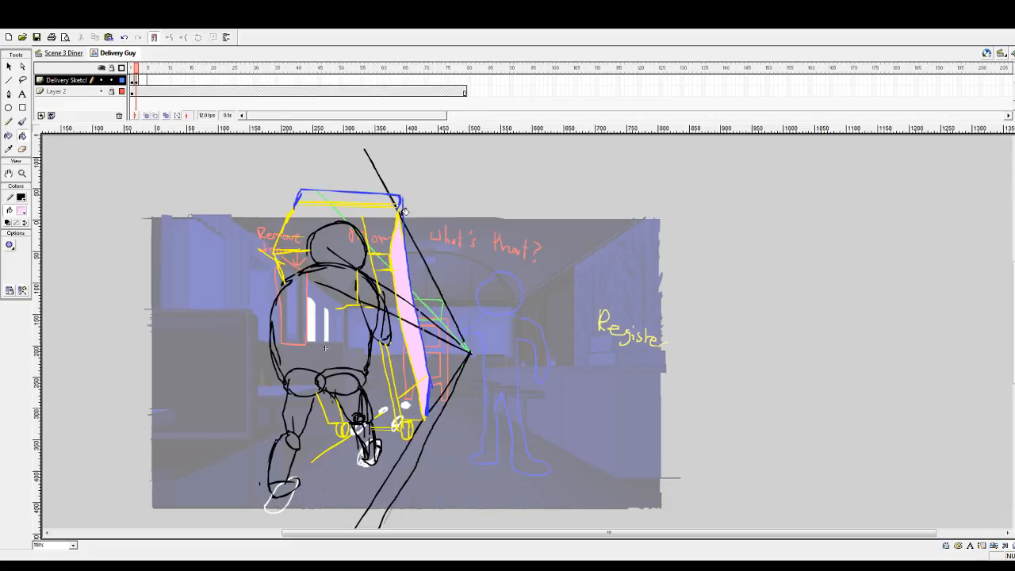
# - Flip repeatedly between frames 1 and 2 to compare the load's pink side faces
pyautogui.press(',')
pyautogui.press('.')
pyautogui.press(',')
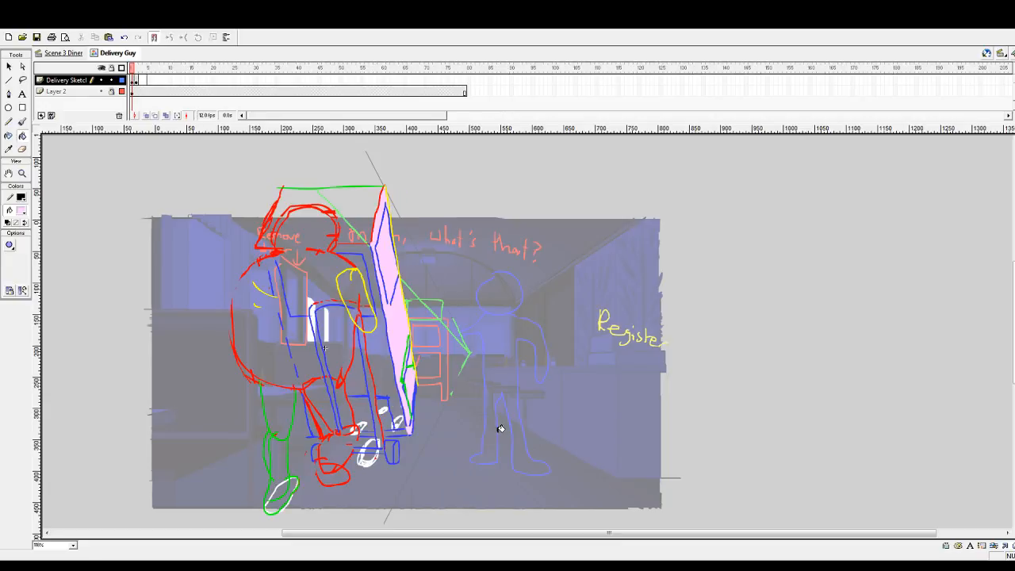
pyautogui.press('.')
pyautogui.press(',')
pyautogui.press('.')
pyautogui.press(',')
pyautogui.press('.')
pyautogui.press(',')
pyautogui.press('.')
pyautogui.press(',')
pyautogui.press('.')
# - Brush another blue line down the load's right edge on frame 2, starting from the top corner
pyautogui.click(21, 211)
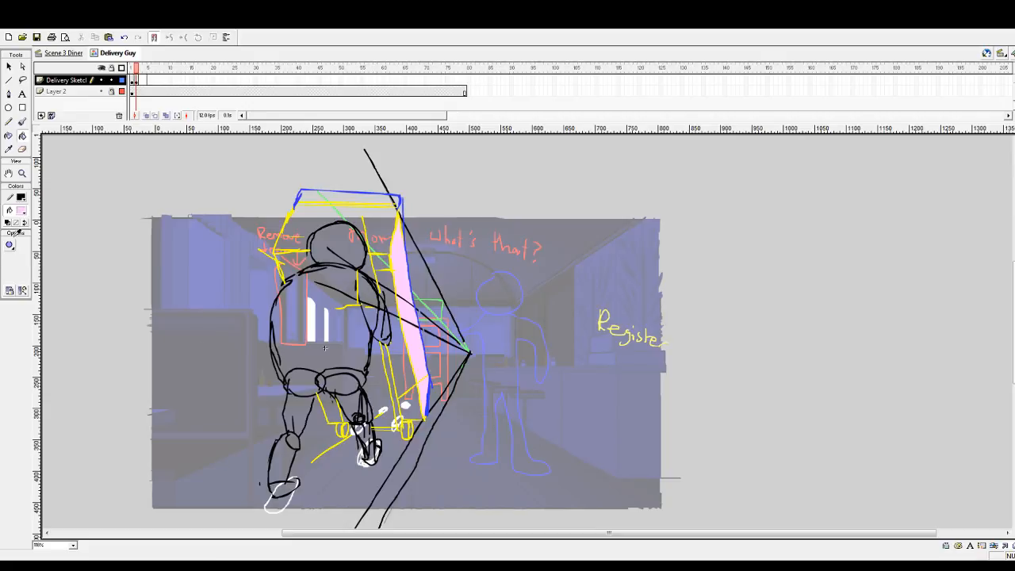
pyautogui.click(10, 274)
pyautogui.click(22, 121)
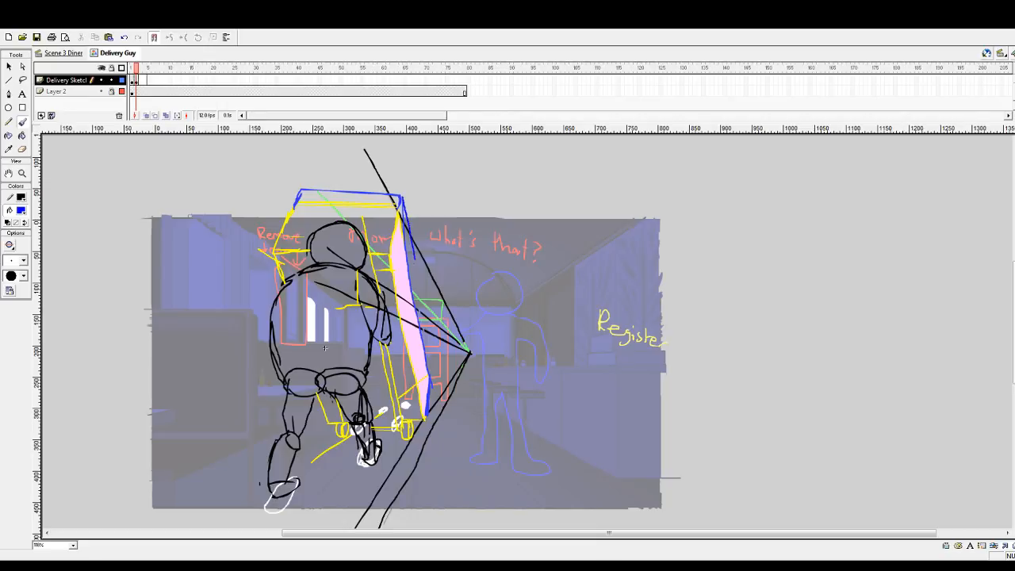
pyautogui.hotkey('ctrl', 'z')
pyautogui.hotkey('ctrl', 'y')
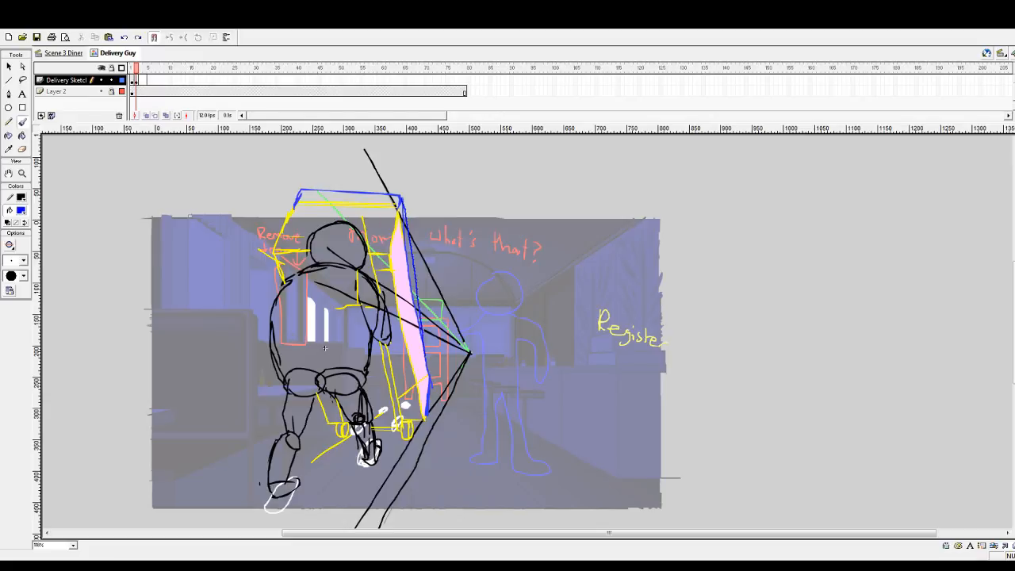
# - Try to fill the gap beside the load's new blue right edge with the sampled light pink
pyautogui.click(8, 149)
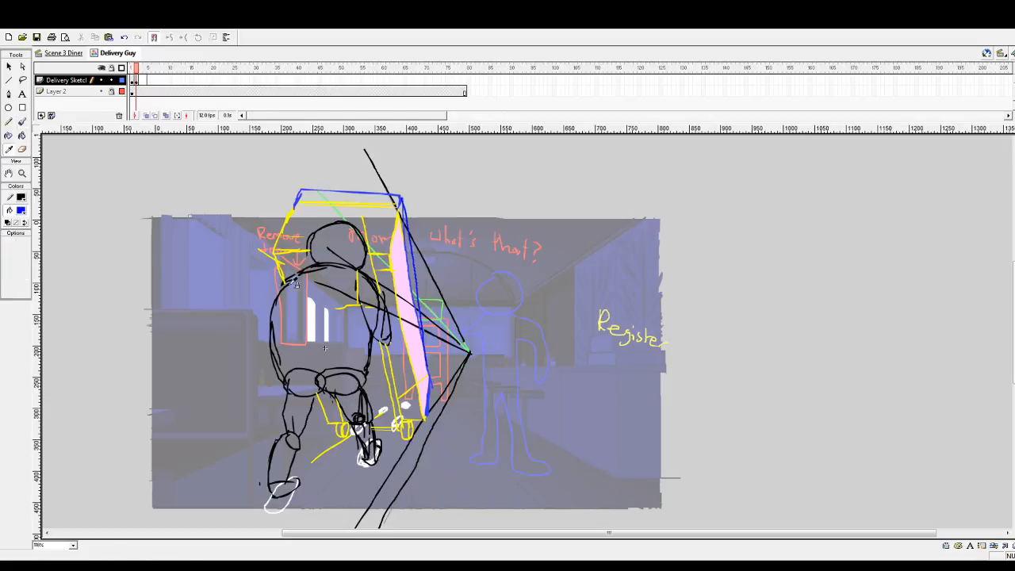
pyautogui.click(409, 266)
pyautogui.click(405, 216)
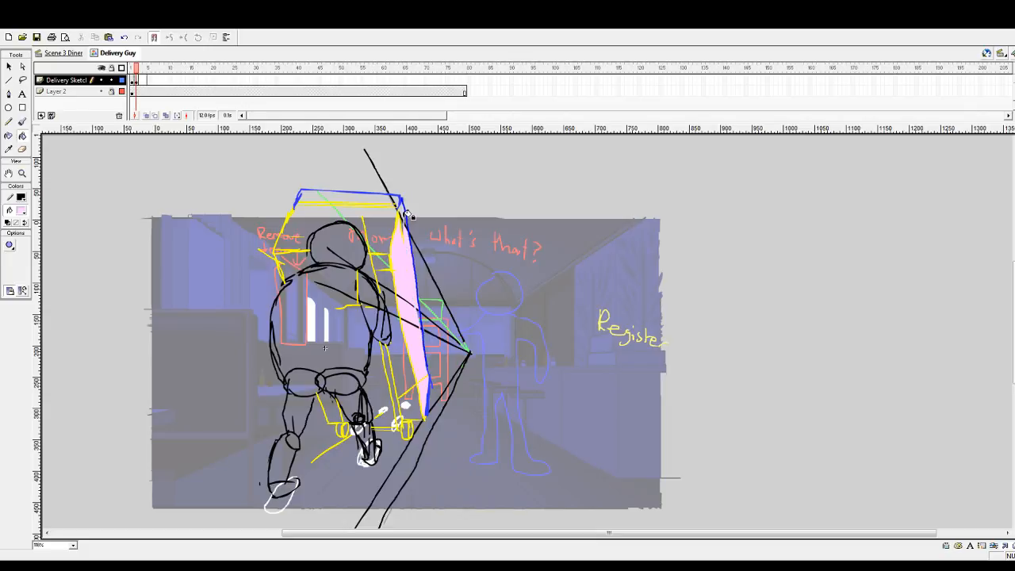
pyautogui.hotkey('ctrl', 'z')
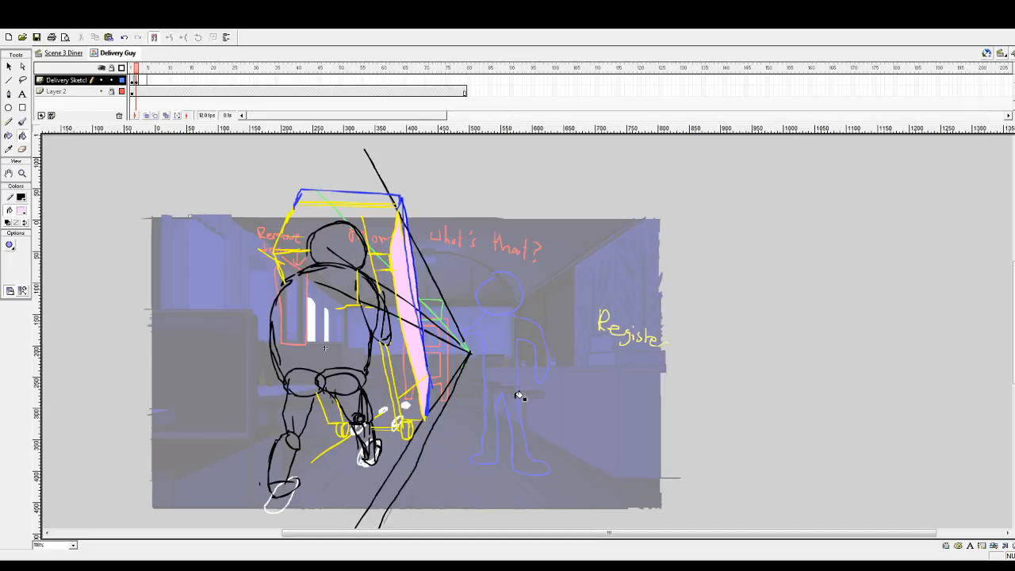
# - Flip back and forth between the two poses to check how the load's revised right edge moves
pyautogui.press('.')
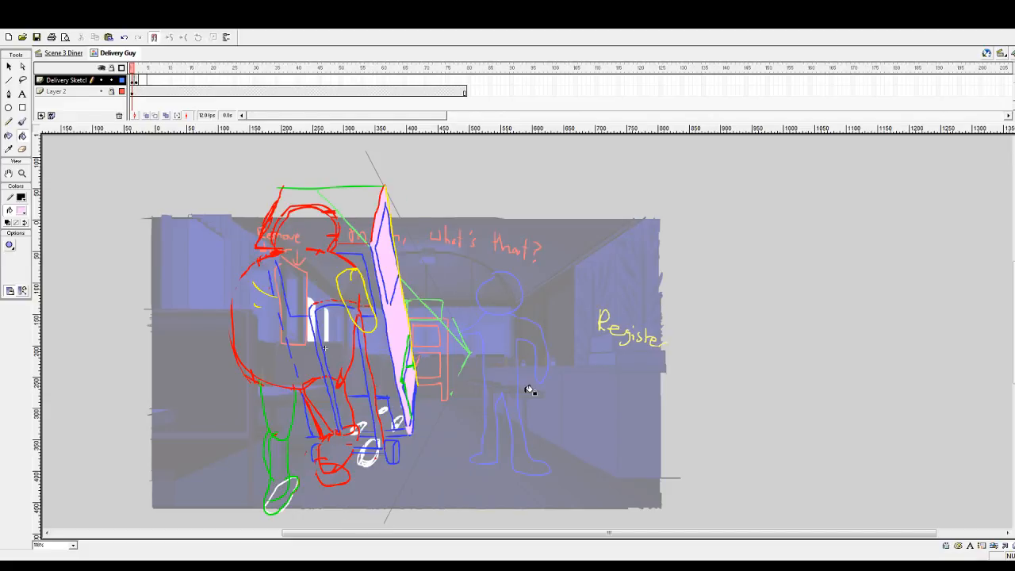
pyautogui.press(',')
pyautogui.press('.')
pyautogui.press(',')
pyautogui.press('.')
pyautogui.press(',')
pyautogui.press('.')
pyautogui.press(',')
pyautogui.press('.')
pyautogui.press(',')
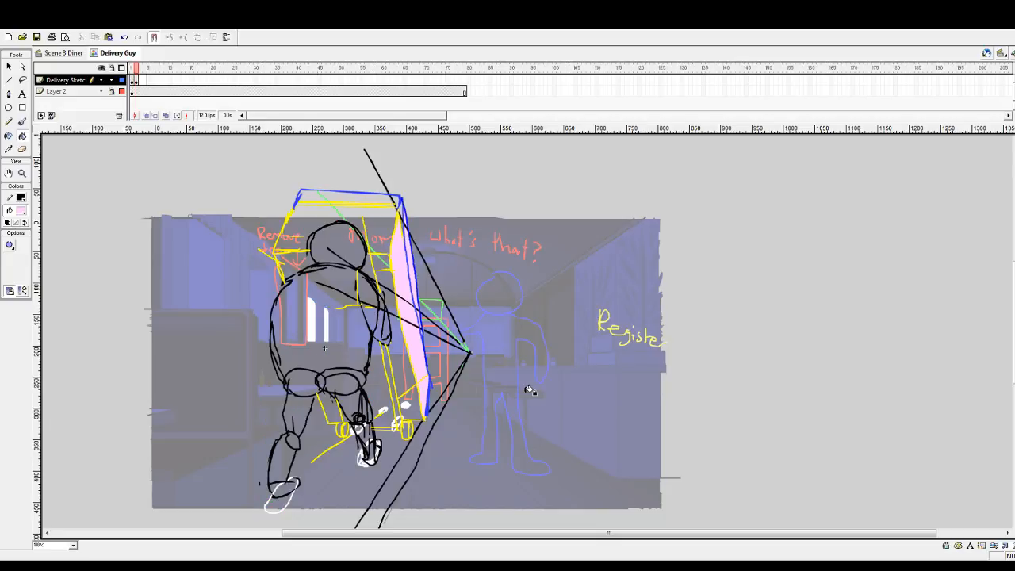
pyautogui.press('.')
pyautogui.press(',')
# - Brush a level black top edge on the load in frame 2 and erase the blue line above it
pyautogui.click(8, 223)
pyautogui.click(21, 122)
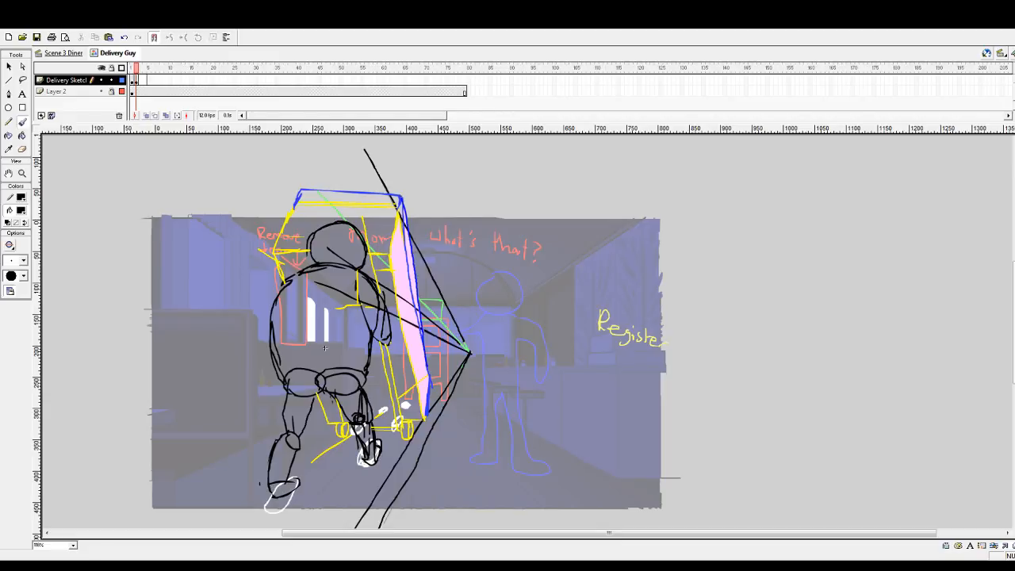
pyautogui.moveTo(400, 194); pyautogui.dragTo(327, 195)
pyautogui.click(21, 148)
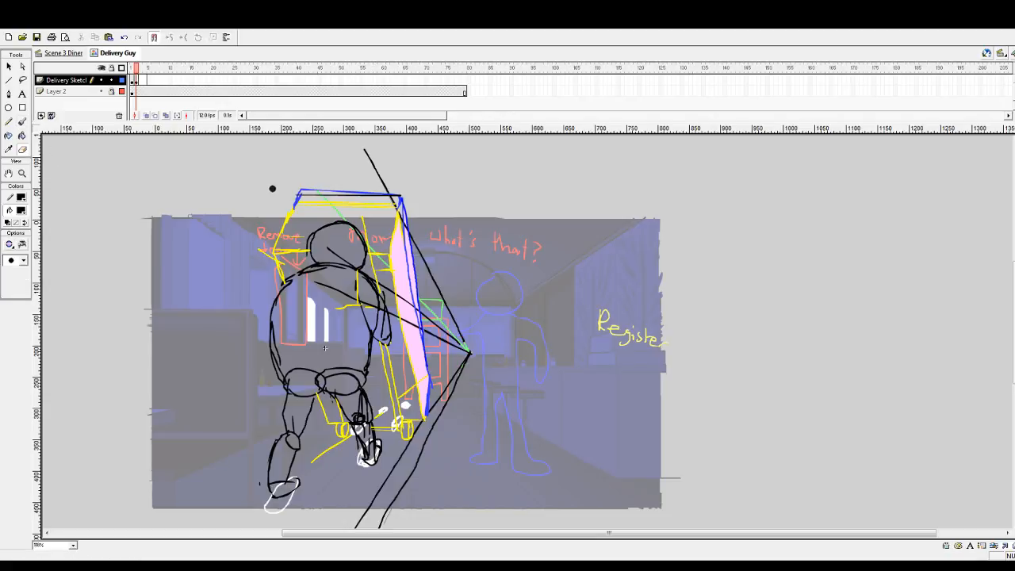
pyautogui.moveTo(297, 189); pyautogui.dragTo(415, 189)
pyautogui.moveTo(137, 69)
pyautogui.mouseDown()
pyautogui.moveTo(115, 73)
pyautogui.moveTo(156, 70)
pyautogui.moveTo(136, 75)
pyautogui.mouseUp()
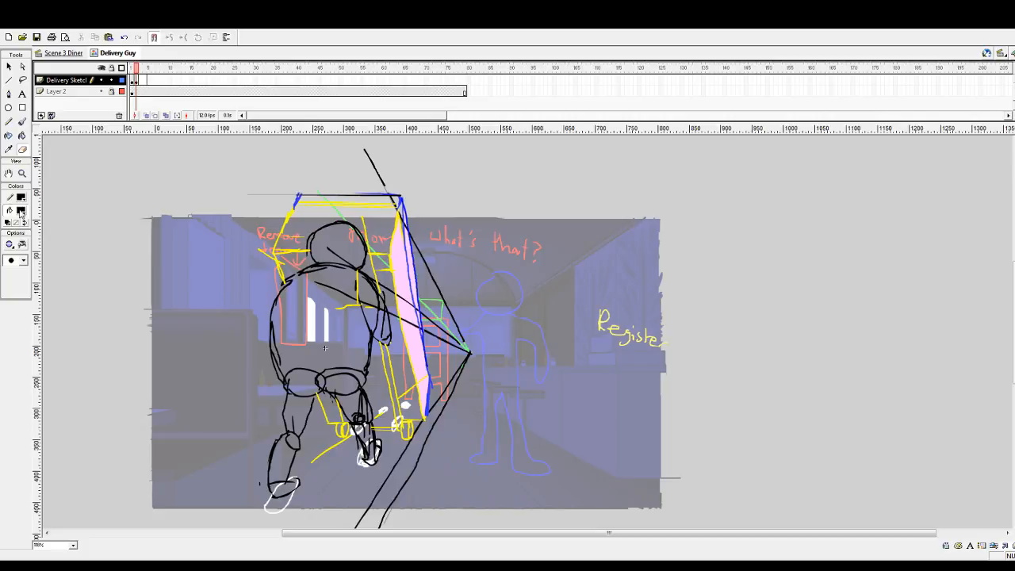
# - Brush a narrow black panel shape on the load's pink side and move the second pose's keyframe to frame 4
pyautogui.click(21, 121)
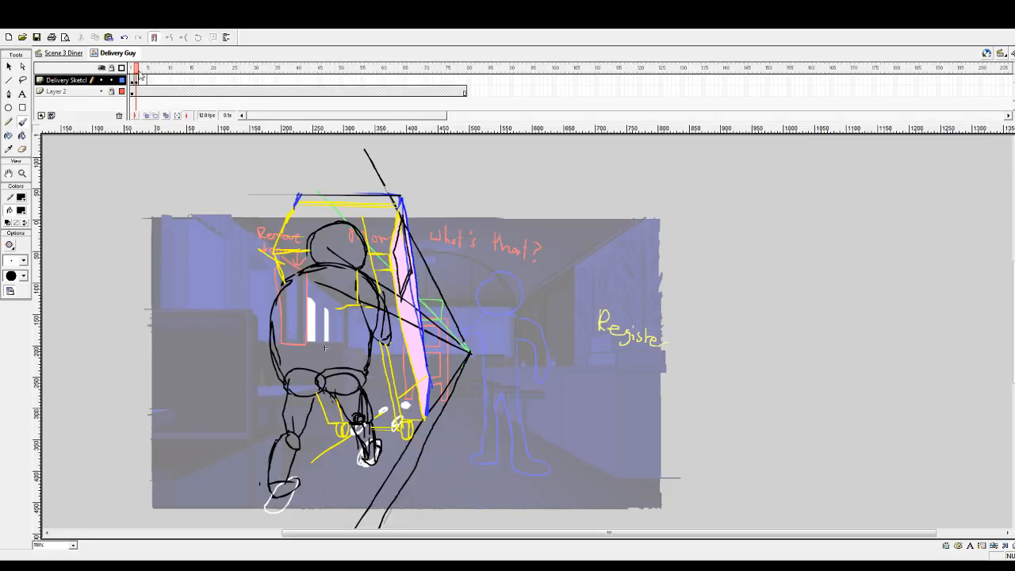
pyautogui.moveTo(139, 74); pyautogui.dragTo(137, 75)
pyautogui.moveTo(141, 73)
pyautogui.mouseDown()
pyautogui.moveTo(132, 74)
pyautogui.moveTo(168, 73)
pyautogui.moveTo(133, 74)
pyautogui.mouseUp()
pyautogui.press('Return')
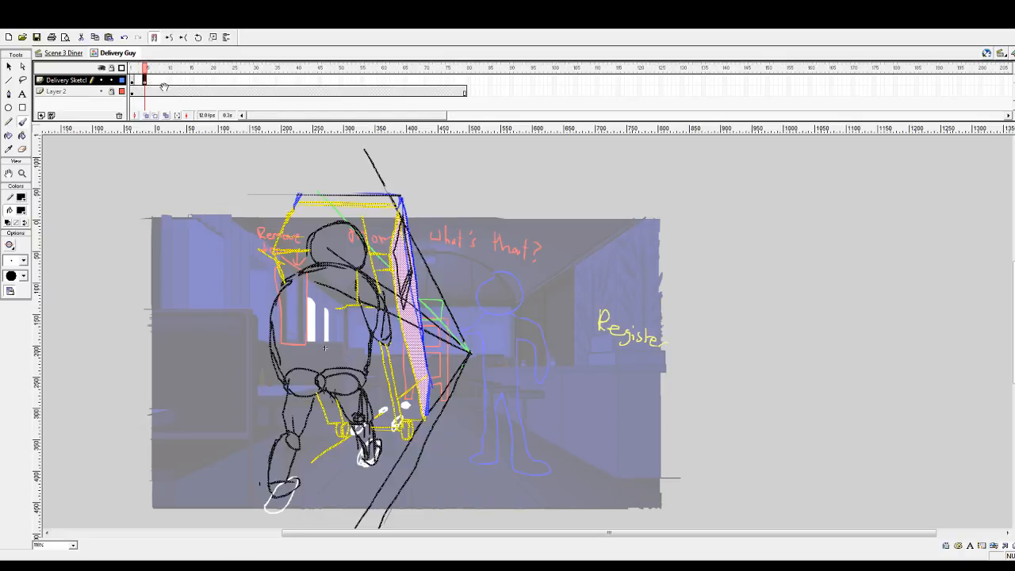
# - Insert a blank keyframe at frame 8 of the Delivery Sketch layer for the third pose
pyautogui.click(162, 84)
pyautogui.press('F7')
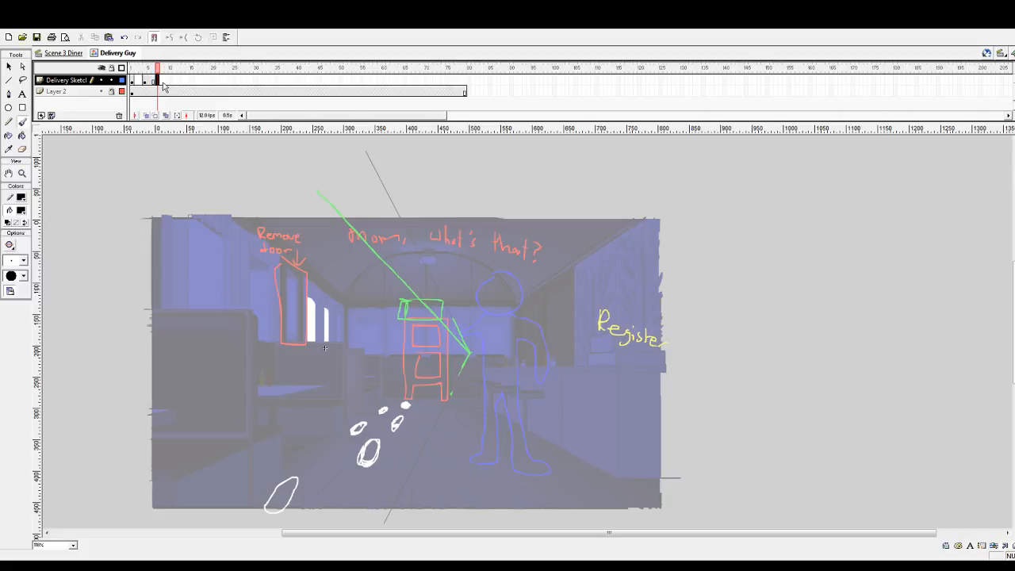
pyautogui.click(161, 83)
pyautogui.press('F7')
pyautogui.click(145, 82)
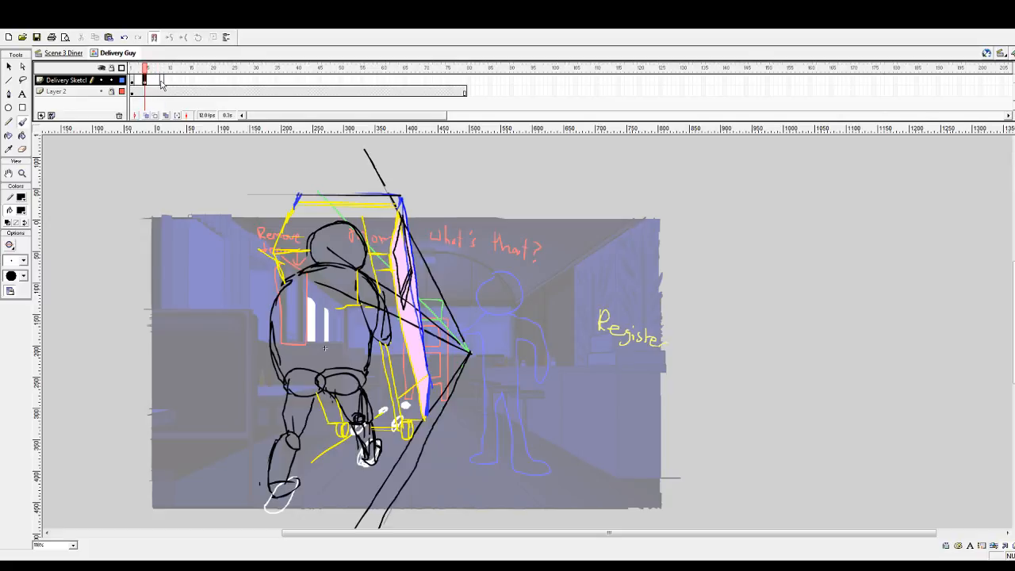
pyautogui.click(162, 82)
# - Turn on onion skinning back to frame 4 and brush the front foot and lower leg in black on frame 8
pyautogui.click(146, 115)
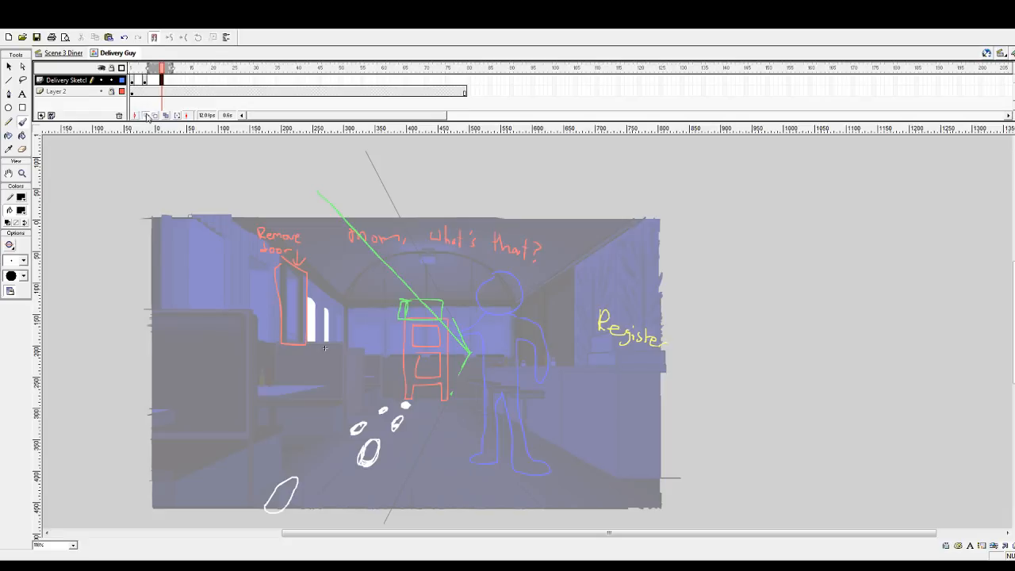
pyautogui.moveTo(149, 68); pyautogui.dragTo(144, 68)
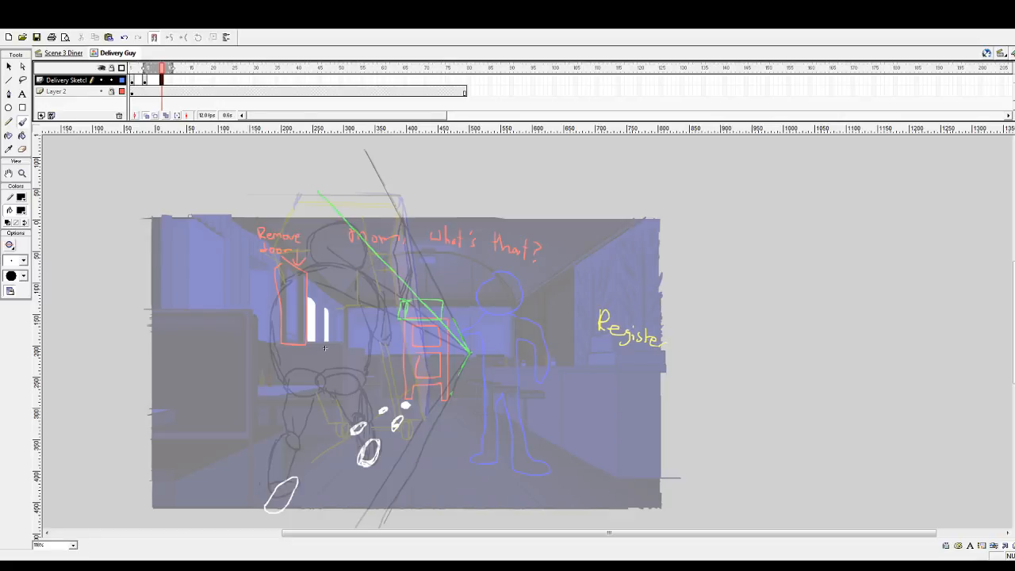
pyautogui.moveTo(383, 444)
pyautogui.mouseDown()
pyautogui.moveTo(368, 466)
pyautogui.moveTo(359, 459)
pyautogui.moveTo(362, 446)
pyautogui.moveTo(378, 448)
pyautogui.moveTo(360, 420)
pyautogui.moveTo(367, 407)
pyautogui.moveTo(374, 442)
pyautogui.moveTo(364, 460)
pyautogui.moveTo(360, 404)
pyautogui.mouseUp()
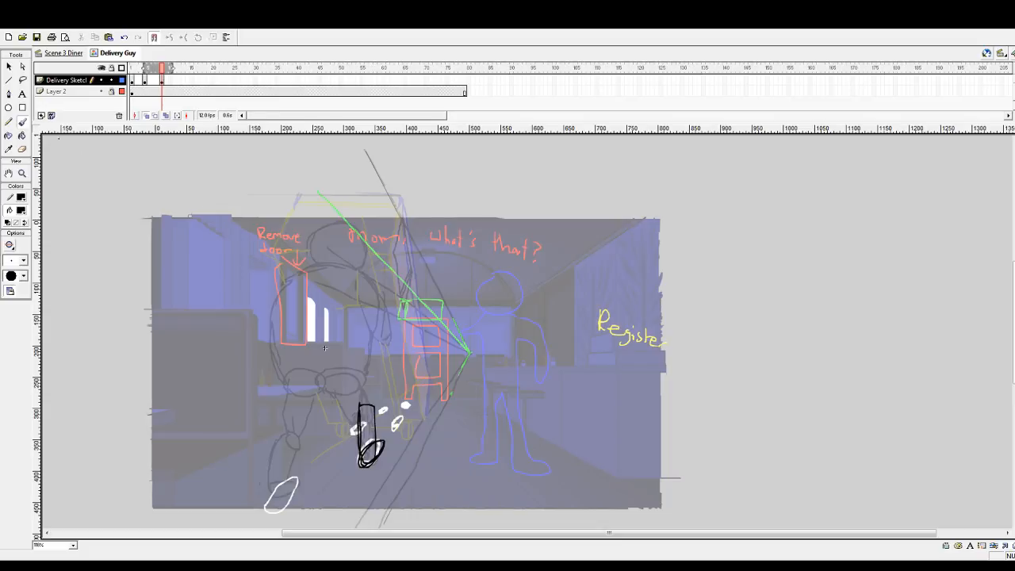
pyautogui.moveTo(168, 70)
pyautogui.mouseDown()
pyautogui.moveTo(144, 72)
pyautogui.moveTo(163, 73)
pyautogui.mouseUp()
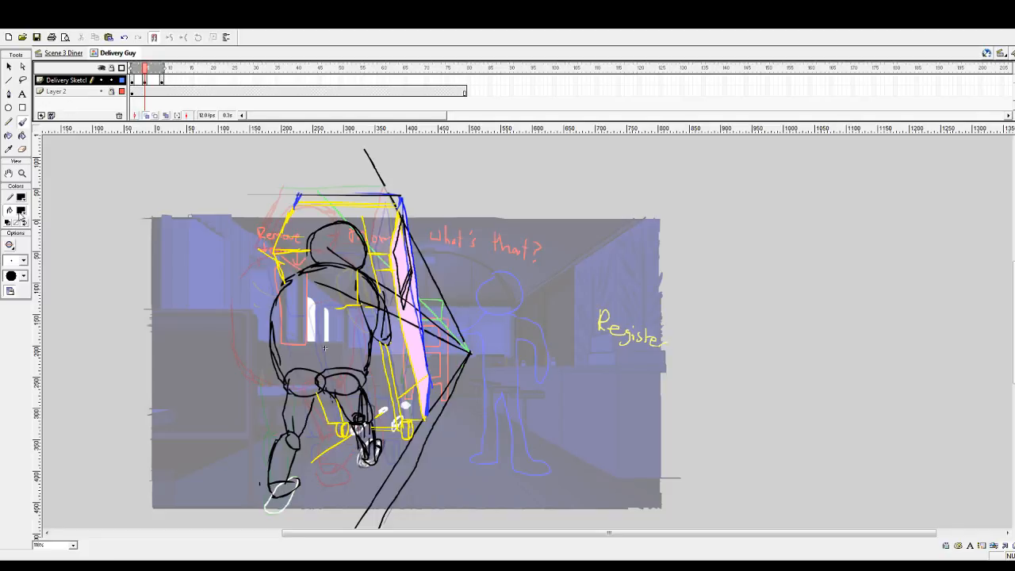
# - Brush a red perspective line on frame 4 from the vanishing point across the second pose's hips
pyautogui.click(82, 268)
pyautogui.moveTo(468, 354); pyautogui.dragTo(226, 370)
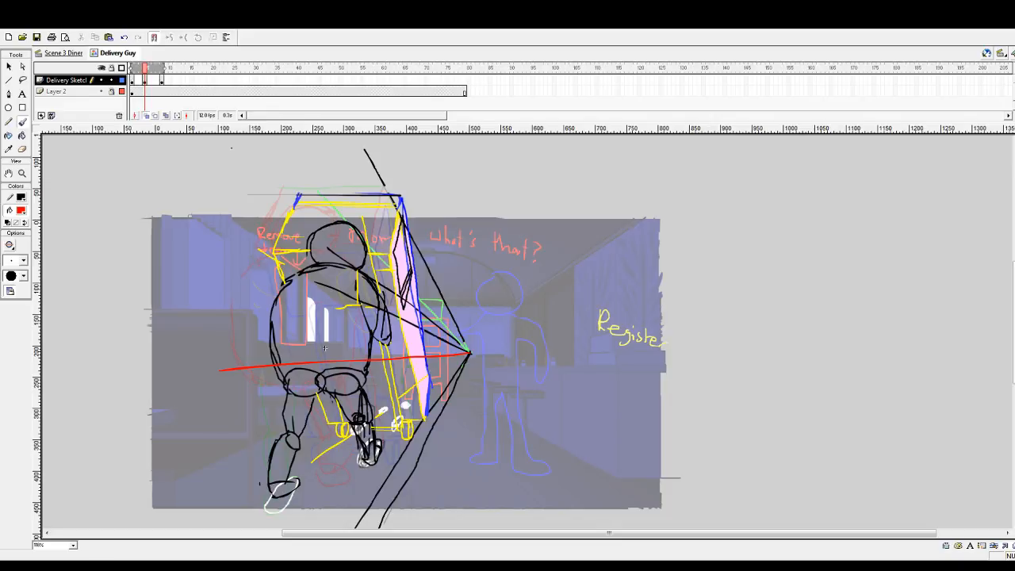
# - Brush both hips and thighs of the third pose in red on frame 8, joining the front thigh to the black lower leg
pyautogui.click(158, 80)
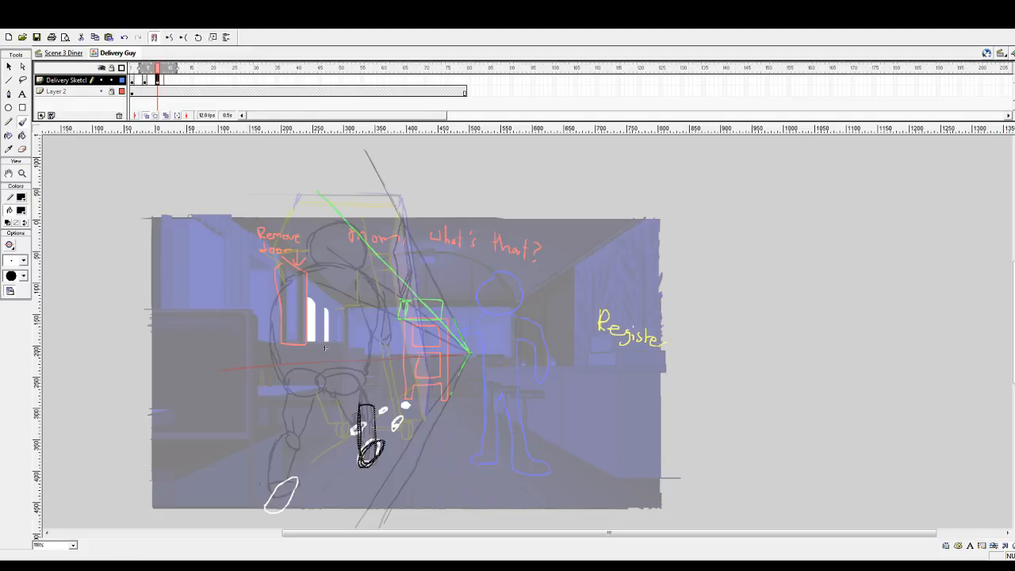
pyautogui.click(111, 266)
pyautogui.hotkey('ctrl', 'z')
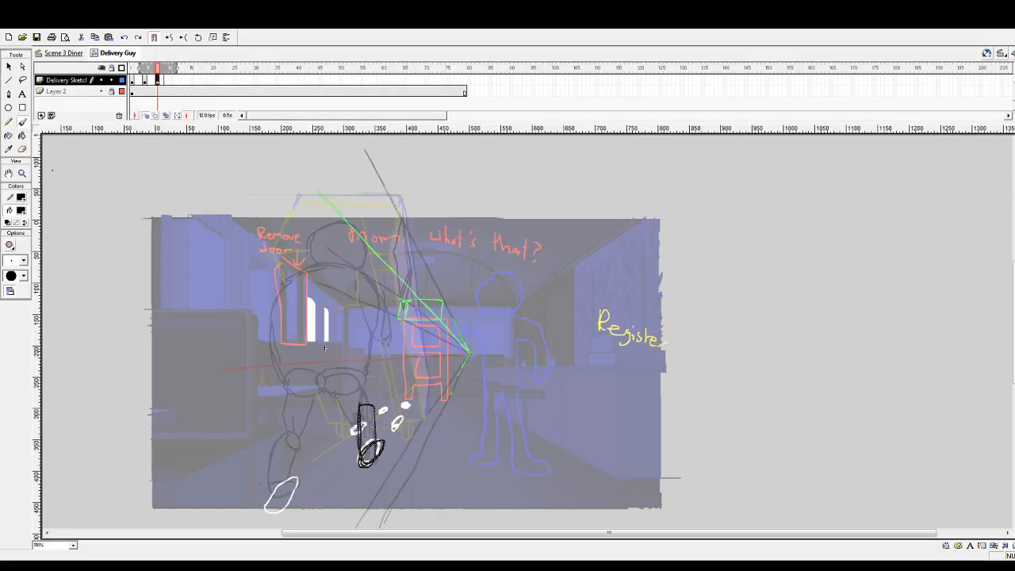
pyautogui.press('v')
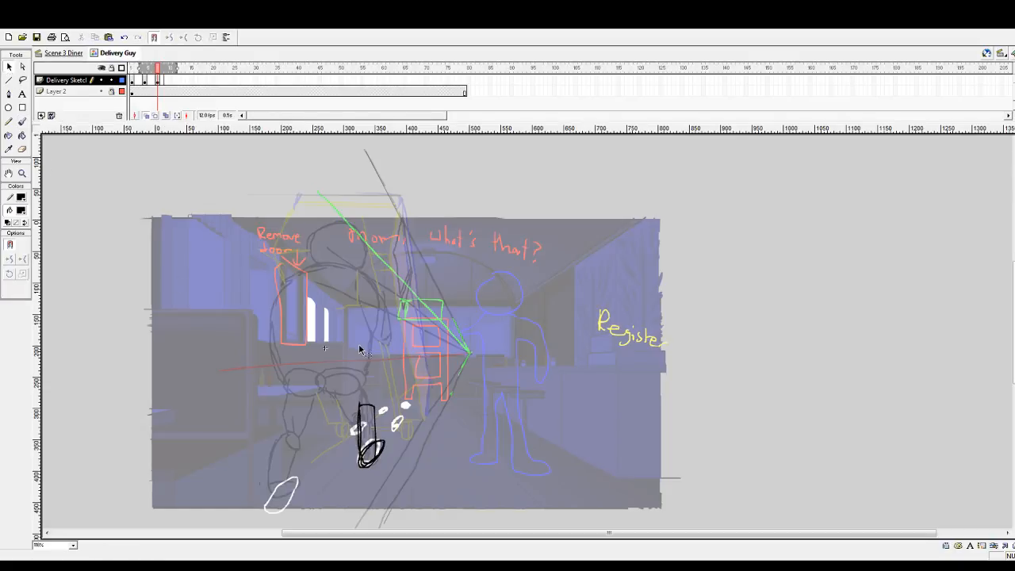
pyautogui.click(21, 122)
pyautogui.click(20, 209)
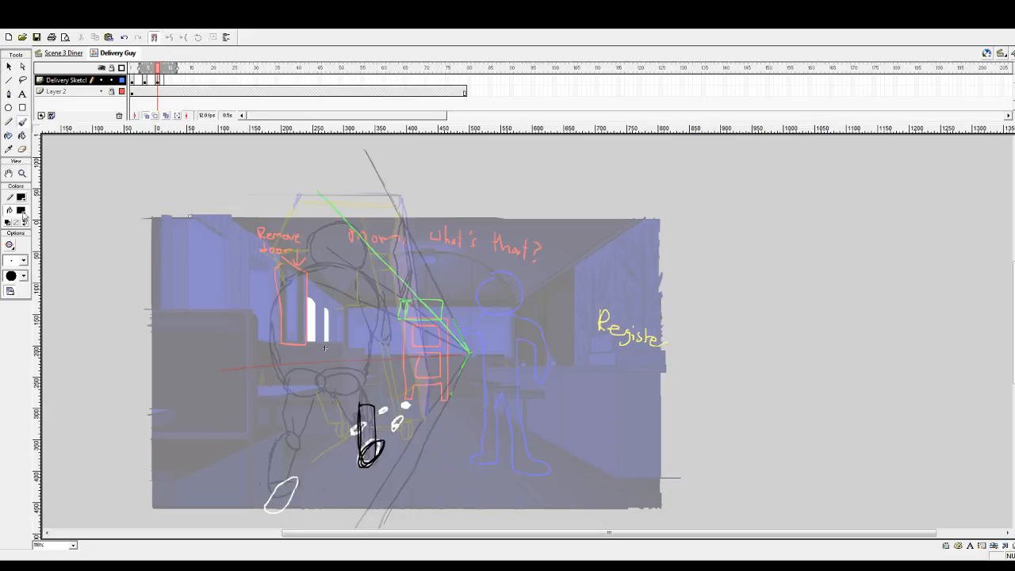
pyautogui.click(11, 258)
pyautogui.moveTo(370, 350)
pyautogui.mouseDown()
pyautogui.moveTo(374, 373)
pyautogui.moveTo(341, 369)
pyautogui.moveTo(370, 350)
pyautogui.moveTo(376, 406)
pyautogui.moveTo(379, 366)
pyautogui.moveTo(376, 410)
pyautogui.moveTo(360, 406)
pyautogui.mouseUp()
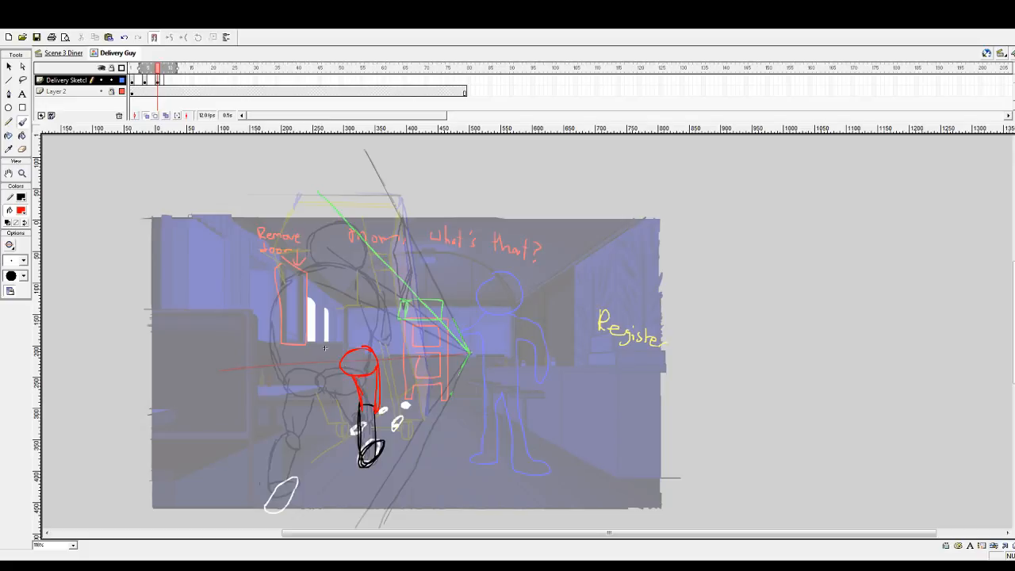
pyautogui.moveTo(342, 369)
pyautogui.mouseDown()
pyautogui.moveTo(325, 377)
pyautogui.moveTo(311, 366)
pyautogui.moveTo(333, 350)
pyautogui.moveTo(324, 349)
pyautogui.mouseUp()
pyautogui.moveTo(313, 369); pyautogui.dragTo(322, 389)
# - Brush the third pose's raised rear lower leg and foot in yellow on frame 8
pyautogui.click(21, 210)
pyautogui.click(111, 265)
pyautogui.moveTo(333, 401)
pyautogui.mouseDown()
pyautogui.moveTo(326, 414)
pyautogui.moveTo(351, 409)
pyautogui.moveTo(328, 431)
pyautogui.moveTo(341, 414)
pyautogui.moveTo(316, 419)
pyautogui.moveTo(330, 439)
pyautogui.mouseUp()
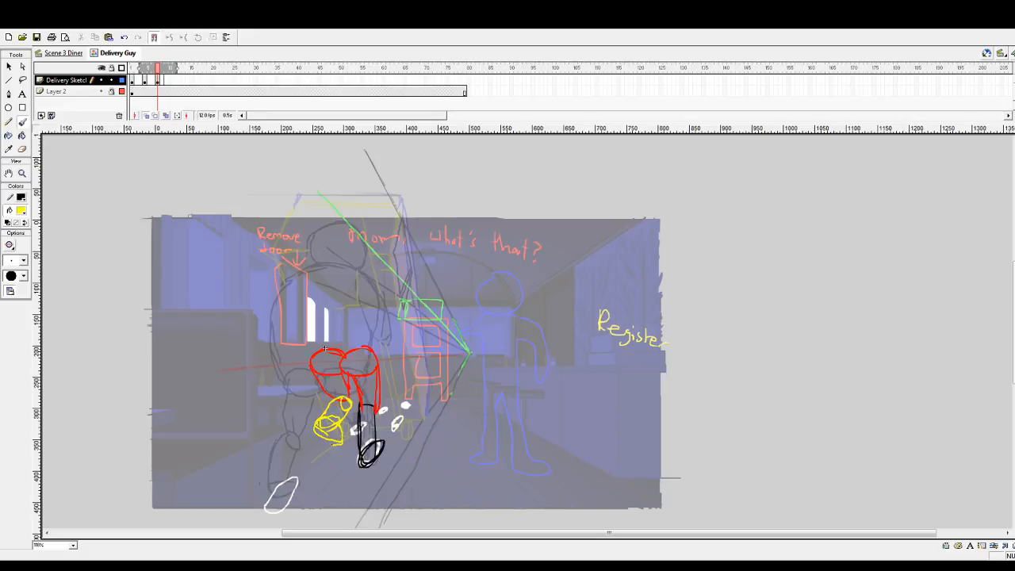
pyautogui.moveTo(319, 434); pyautogui.dragTo(338, 421)
# - Brush a yellow perspective line from head level to the vanishing point and outline the third pose's rounded torso and head in yellow
pyautogui.moveTo(325, 247); pyautogui.dragTo(452, 336)
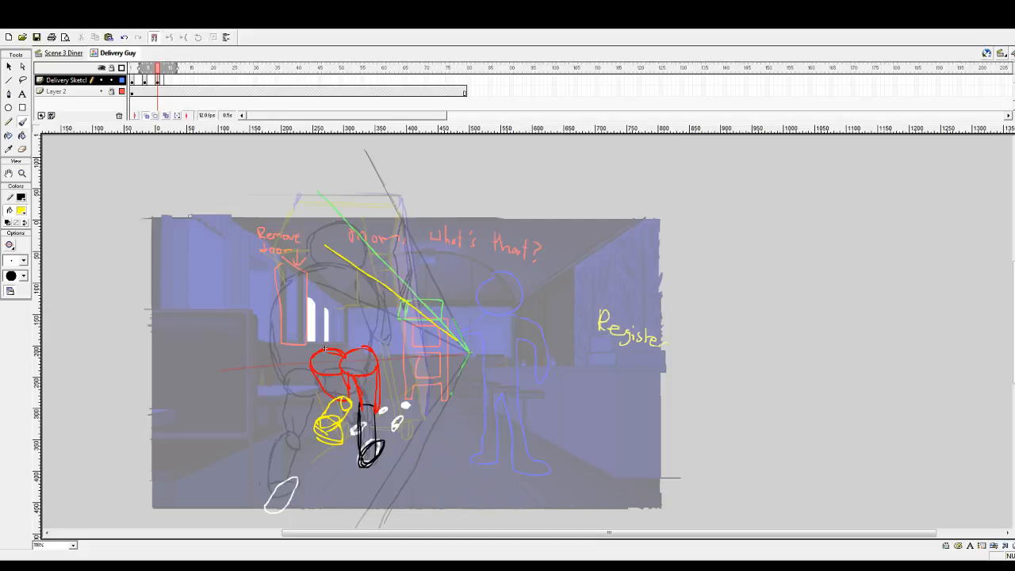
pyautogui.moveTo(309, 348)
pyautogui.mouseDown()
pyautogui.moveTo(300, 304)
pyautogui.moveTo(308, 268)
pyautogui.moveTo(362, 260)
pyautogui.mouseUp()
pyautogui.moveTo(388, 293); pyautogui.dragTo(379, 365)
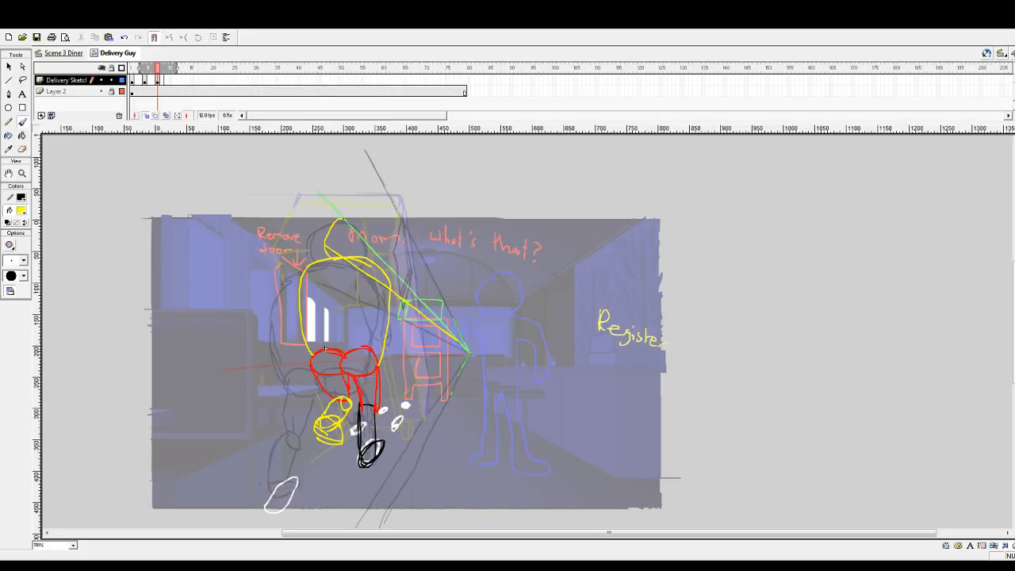
pyautogui.moveTo(357, 219); pyautogui.dragTo(374, 262)
pyautogui.moveTo(331, 230)
pyautogui.mouseDown()
pyautogui.moveTo(354, 220)
pyautogui.moveTo(375, 241)
pyautogui.mouseUp()
# - Brush the third pose's cart-side arm in green and undo the surplus strokes
pyautogui.click(21, 214)
pyautogui.click(78, 234)
pyautogui.moveTo(317, 285)
pyautogui.mouseDown()
pyautogui.moveTo(396, 315)
pyautogui.moveTo(388, 326)
pyautogui.moveTo(377, 268)
pyautogui.mouseUp()
pyautogui.hotkey('ctrl', 'z')
pyautogui.hotkey('ctrl', 'z')
# - Play the three walk poses from frame 1 to check their motion and return to frame 8
pyautogui.moveTo(157, 68); pyautogui.dragTo(169, 122)
pyautogui.press('Return')
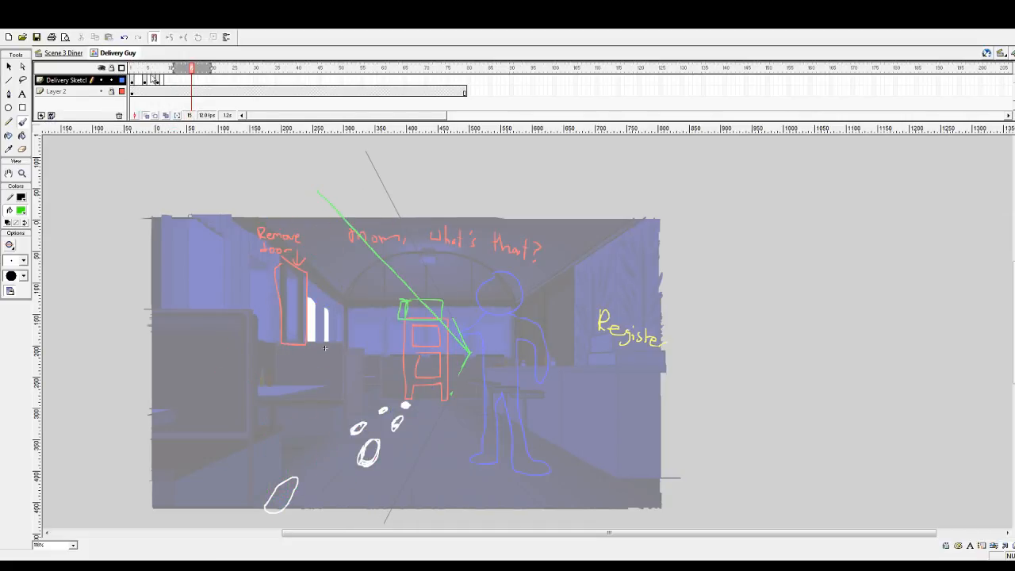
pyautogui.moveTo(150, 73); pyautogui.dragTo(108, 75)
pyautogui.press('Return')
pyautogui.press('Return')
pyautogui.press('Return')
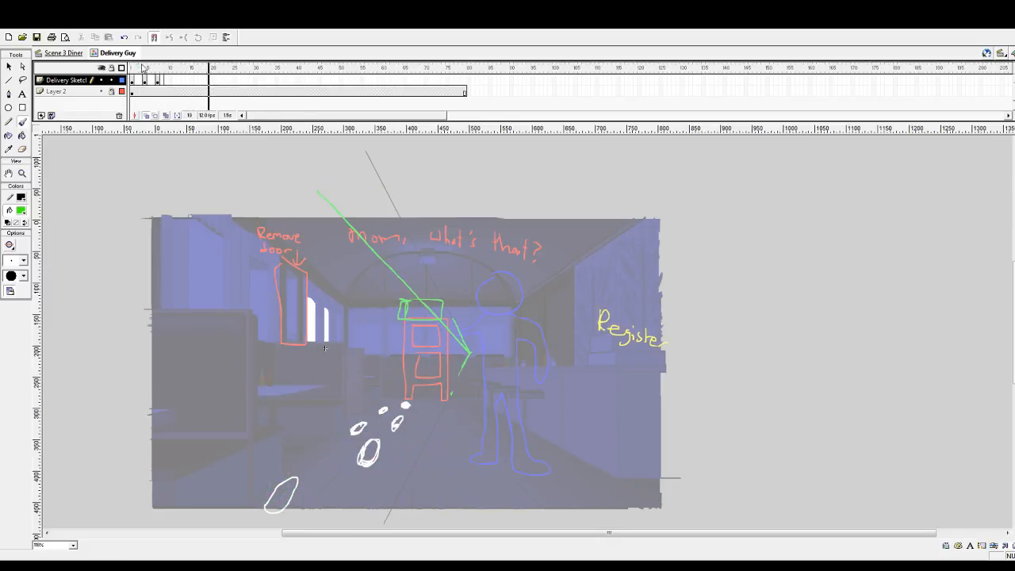
pyautogui.click(131, 69)
pyautogui.press('Return')
pyautogui.click(158, 69)
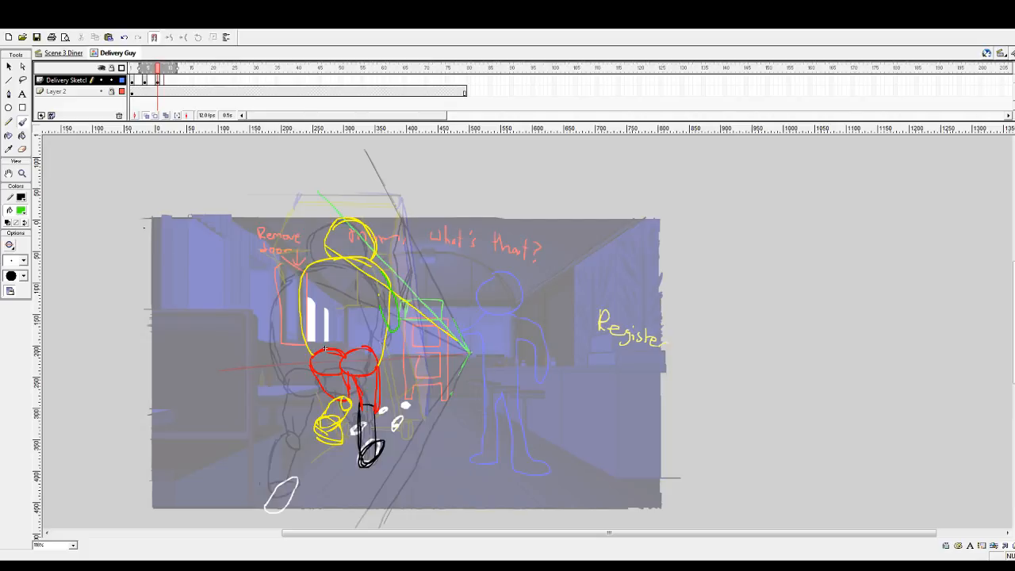
# - Shift the third pose's yellow torso outline and head slightly toward the vanishing point
pyautogui.press('v')
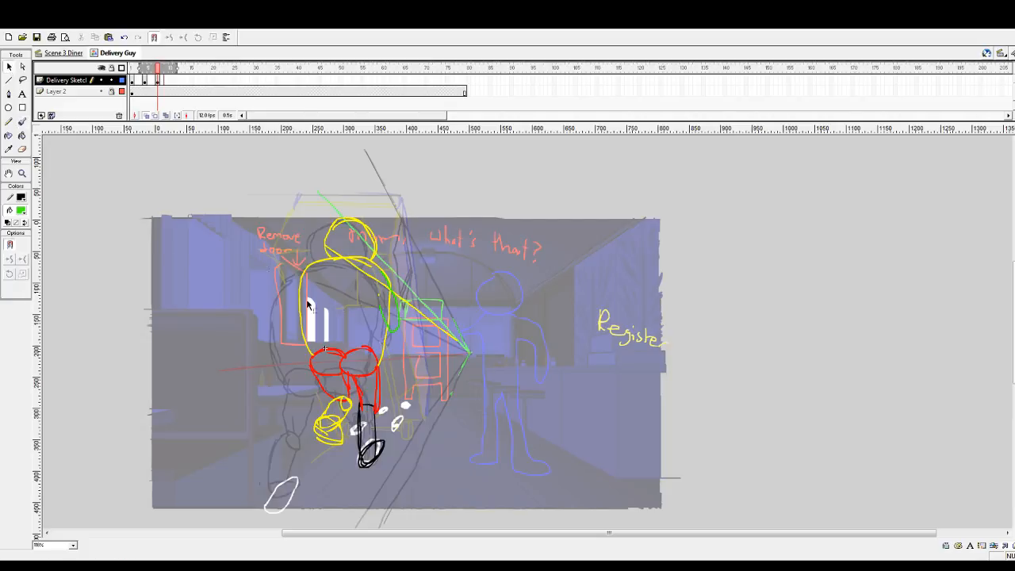
pyautogui.click(341, 262)
pyautogui.moveTo(342, 264); pyautogui.dragTo(341, 258)
pyautogui.click(23, 80)
pyautogui.hotkey('ctrl', 'z')
pyautogui.moveTo(346, 200)
pyautogui.mouseDown()
pyautogui.moveTo(393, 231)
pyautogui.moveTo(390, 249)
pyautogui.moveTo(345, 251)
pyautogui.moveTo(326, 213)
pyautogui.moveTo(356, 225)
pyautogui.mouseUp()
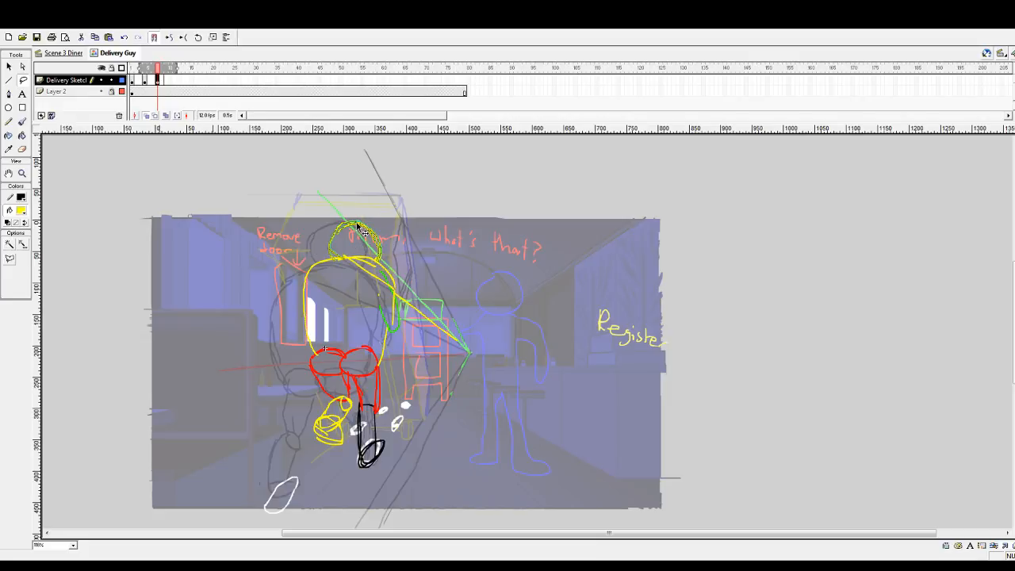
pyautogui.hotkey('ctrl', 'shift', 'a')
# - Replay the walk repeatedly from frame 1 to judge the adjusted third pose, ending on frame 8
pyautogui.moveTo(157, 69); pyautogui.dragTo(115, 70)
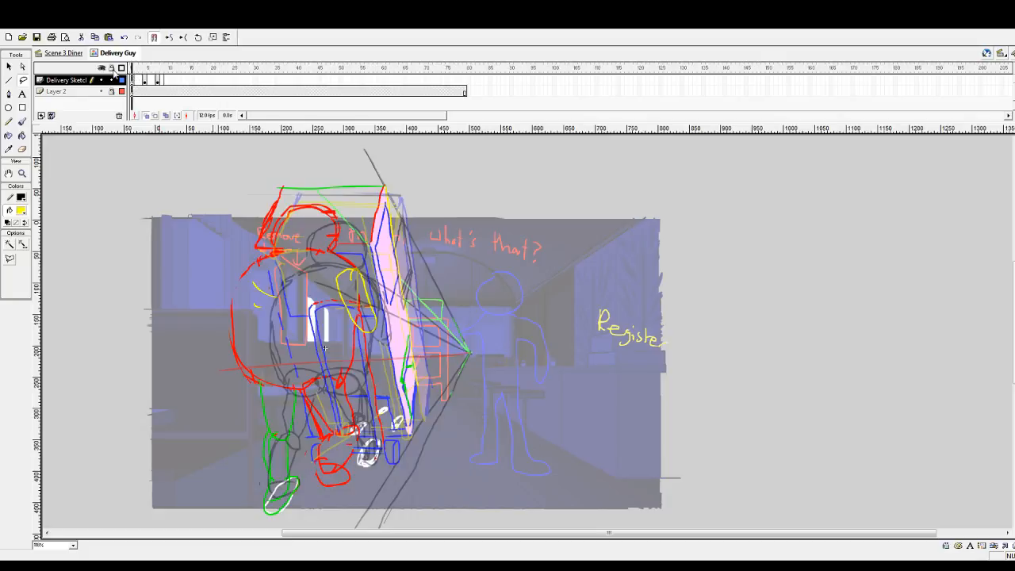
pyautogui.press('Return')
pyautogui.click(133, 75)
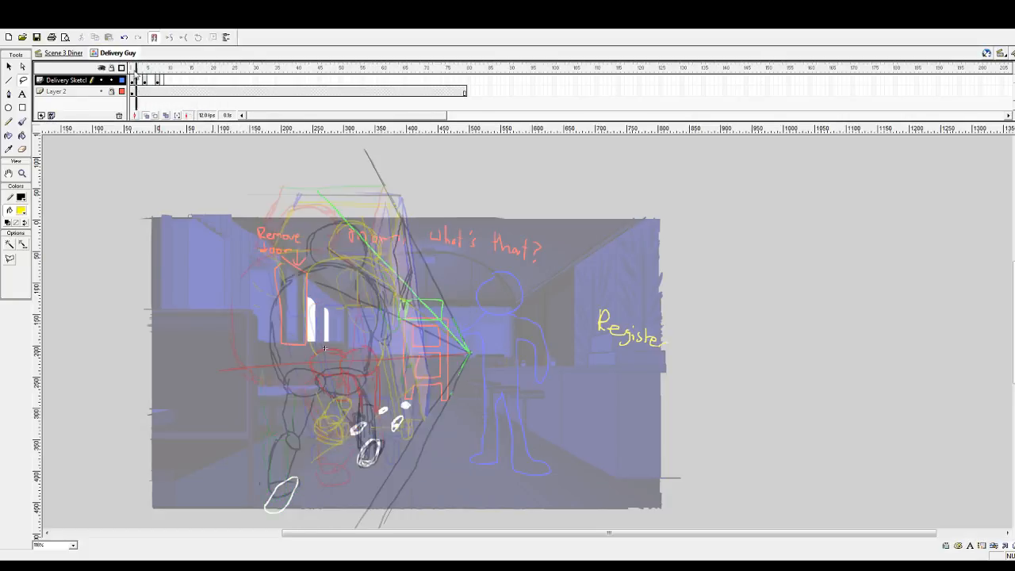
pyautogui.click(131, 70)
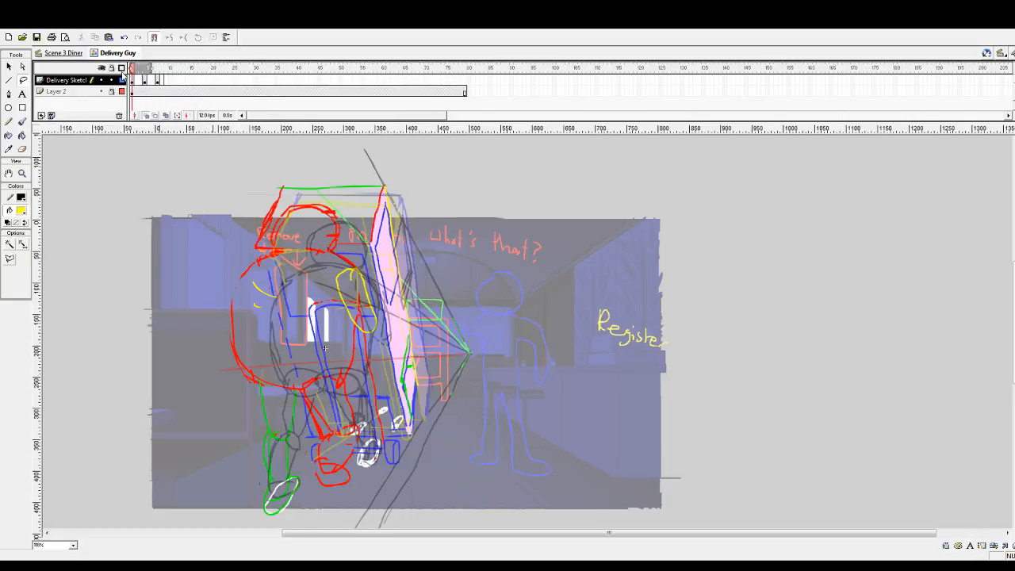
pyautogui.press('Return')
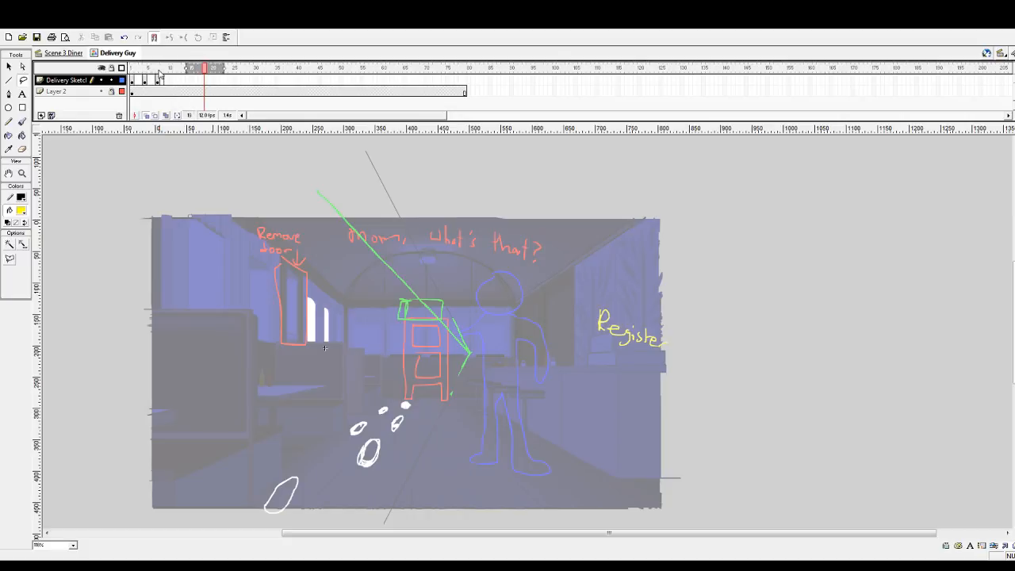
pyautogui.click(131, 70)
pyautogui.press('Return')
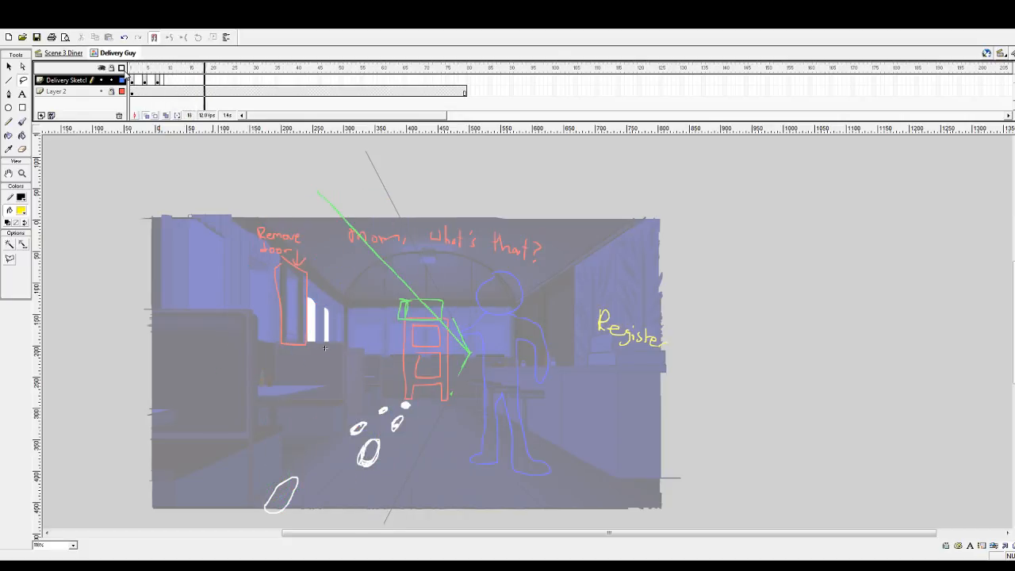
pyautogui.click(131, 70)
pyautogui.press('Return')
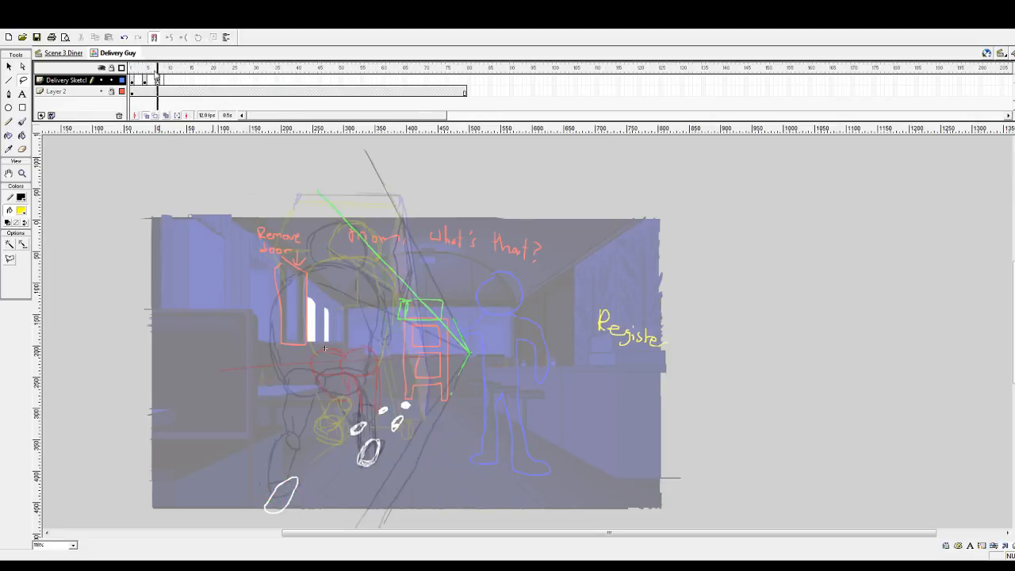
pyautogui.click(131, 71)
pyautogui.moveTo(125, 71)
pyautogui.mouseDown()
pyautogui.moveTo(187, 71)
pyautogui.moveTo(159, 70)
pyautogui.mouseUp()
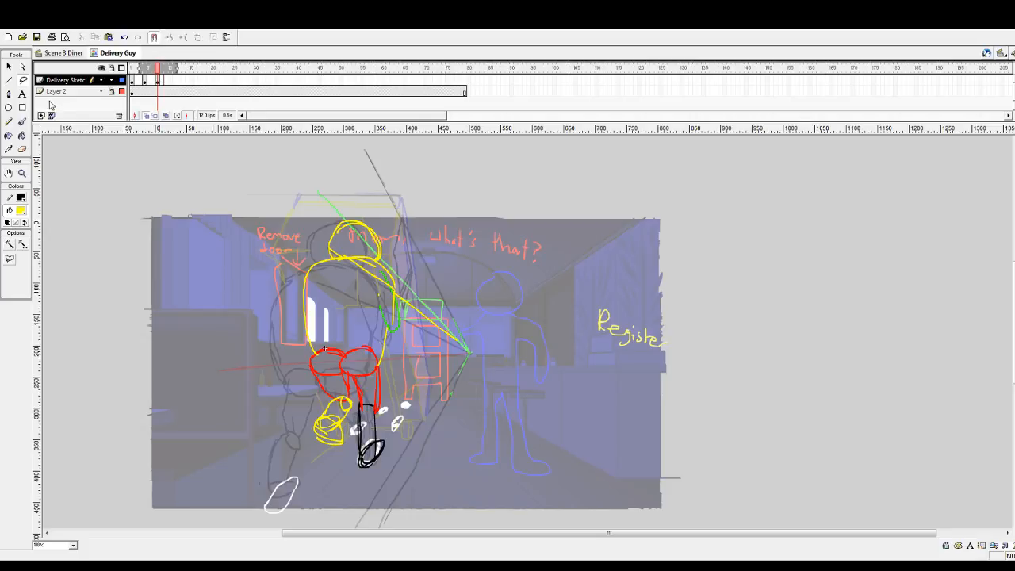
# - Step back and forth between frames 1, 4 and 8 to compare the poses and the cart's position
pyautogui.press(',')
pyautogui.press(',')
pyautogui.press(',')
pyautogui.press(',')
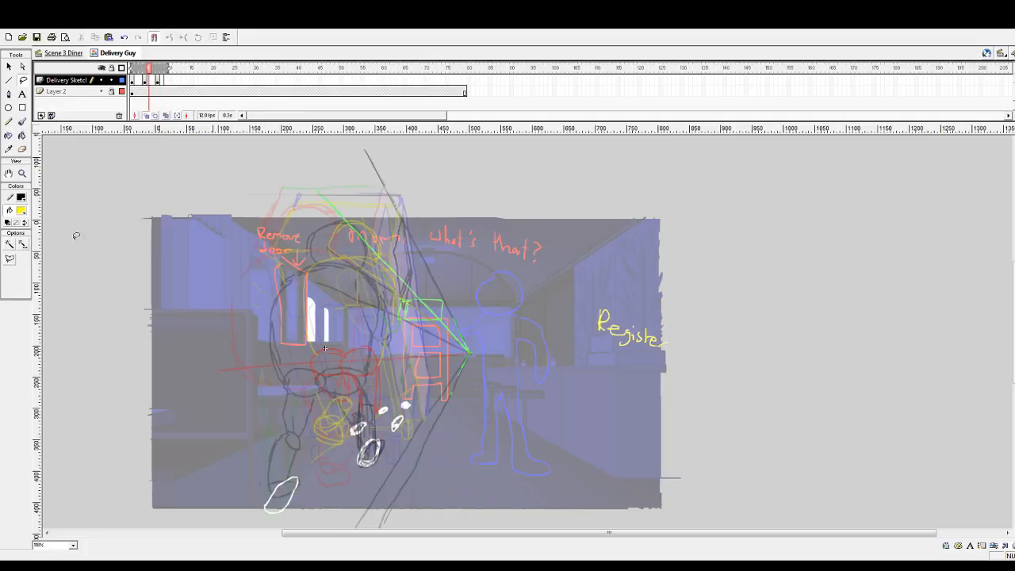
pyautogui.press('.')
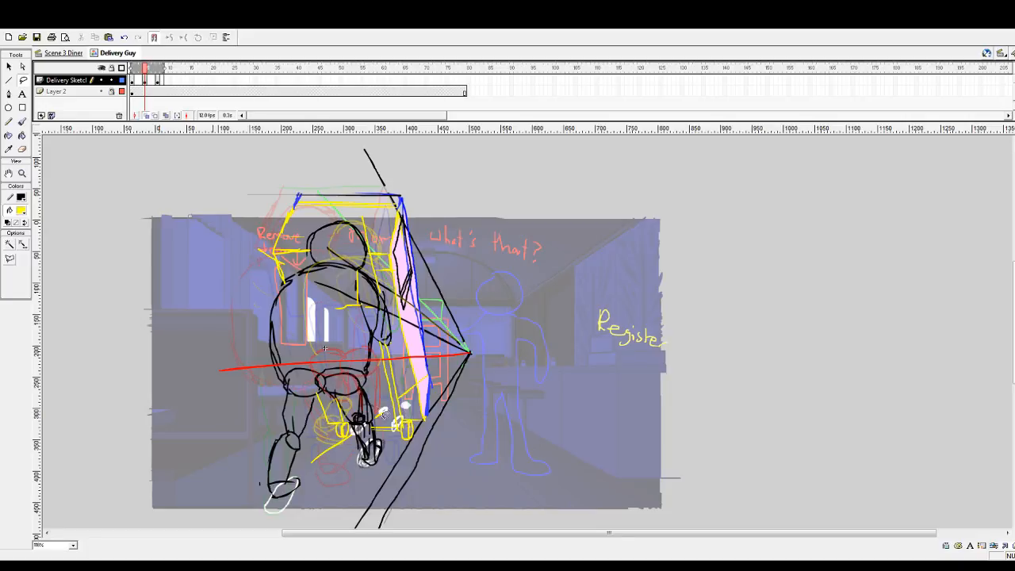
pyautogui.press(',')
pyautogui.press(',')
pyautogui.press(',')
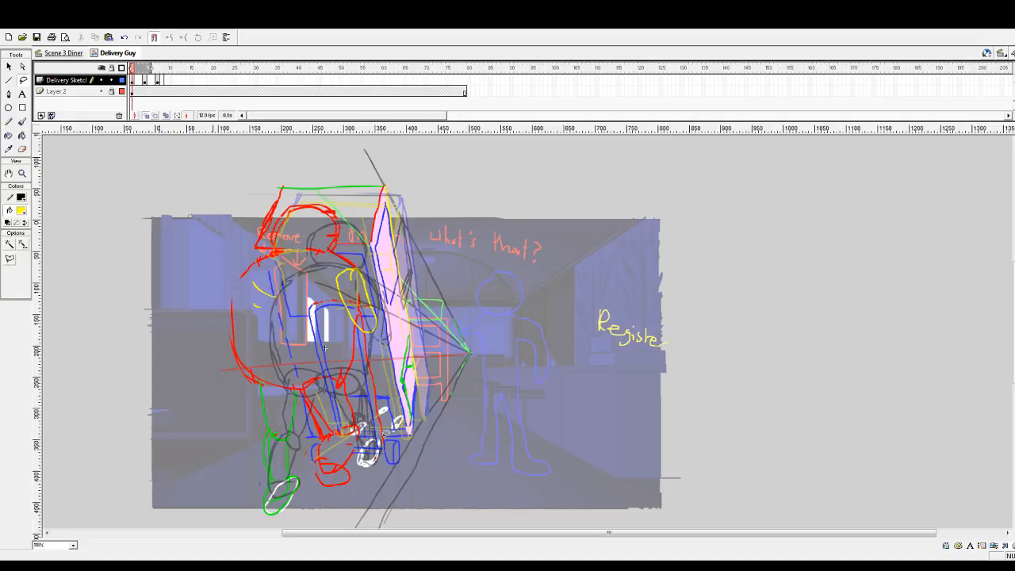
pyautogui.press('.')
pyautogui.press('.')
pyautogui.press('.')
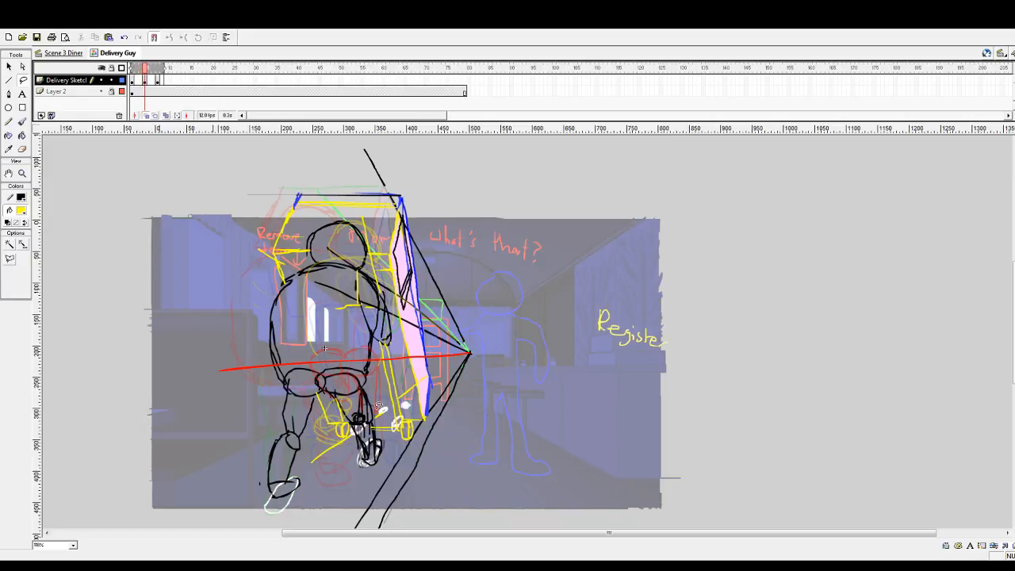
pyautogui.press(',')
pyautogui.press('.')
pyautogui.press('.')
pyautogui.press('.')
pyautogui.press('.')
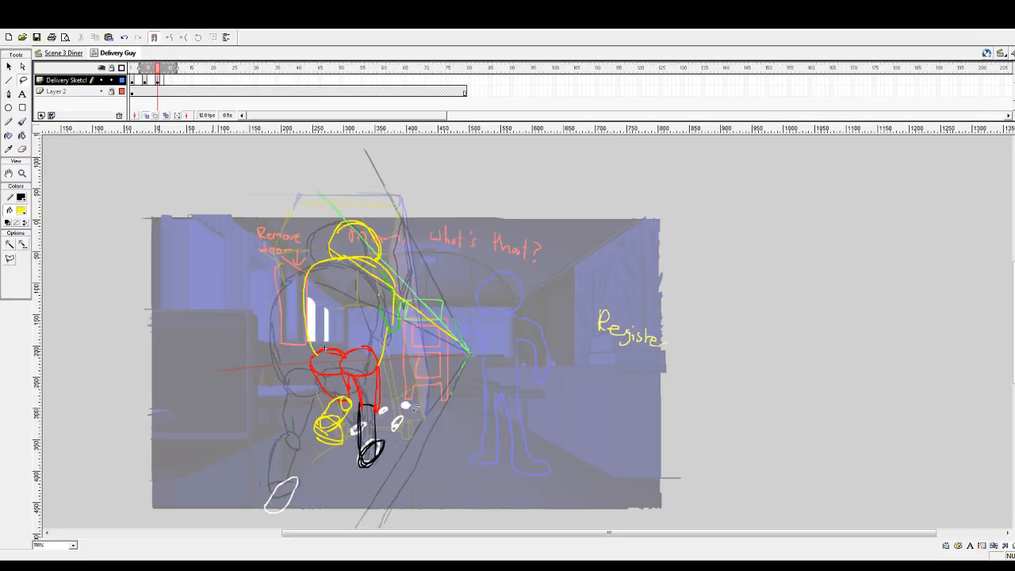
# - Brush a yellow guide line on frame 8 from the hip down to the cart base and draw a wheel at its end
pyautogui.click(22, 122)
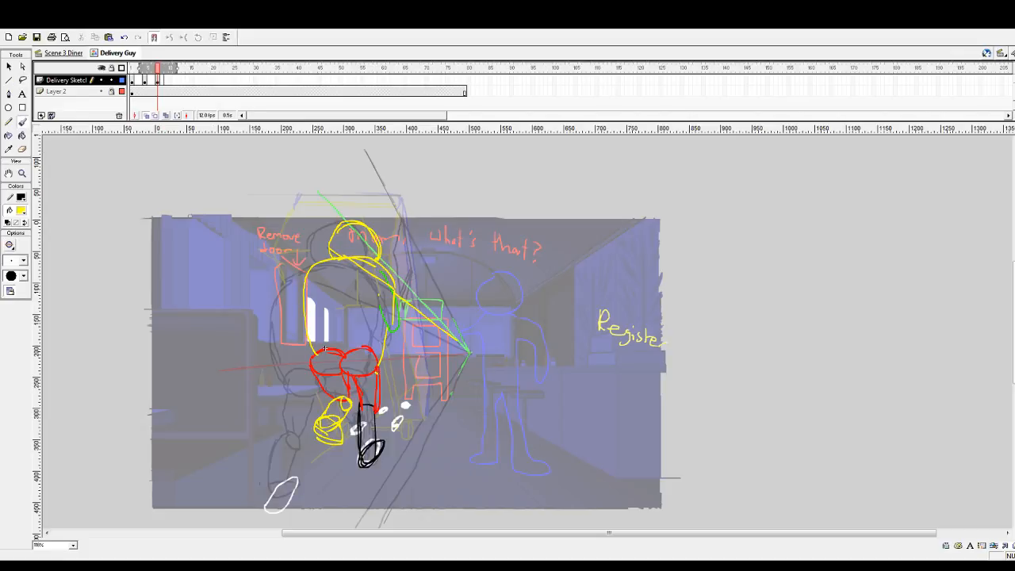
pyautogui.moveTo(378, 373); pyautogui.dragTo(408, 398)
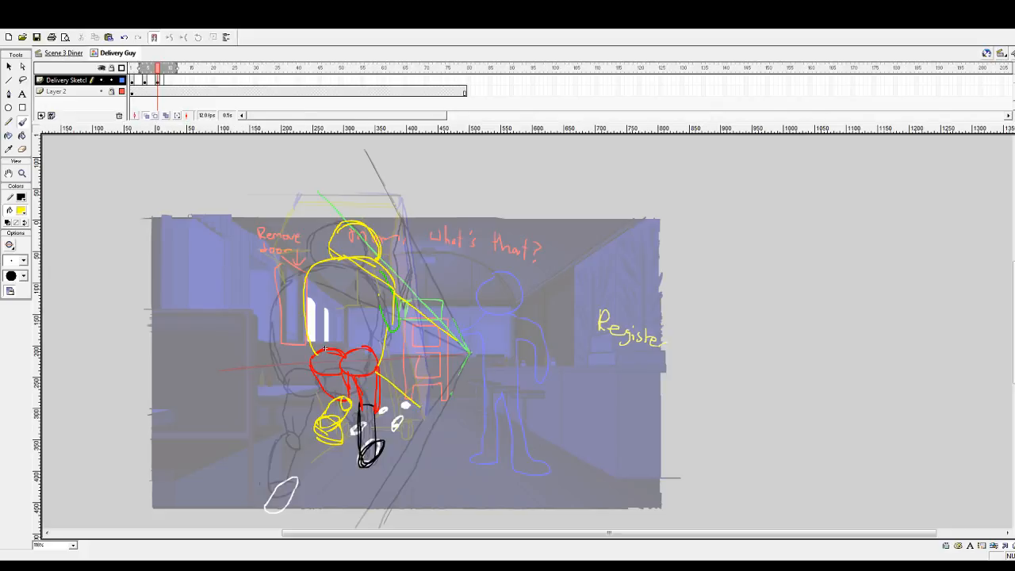
pyautogui.hotkey('ctrl', 'z')
pyautogui.moveTo(371, 368); pyautogui.dragTo(407, 392)
pyautogui.hotkey('ctrl', 'z')
pyautogui.moveTo(369, 362); pyautogui.dragTo(416, 399)
pyautogui.moveTo(427, 407); pyautogui.dragTo(422, 405)
# - Clear the inside of the new cart wheel with a small eraser
pyautogui.click(22, 149)
pyautogui.click(23, 260)
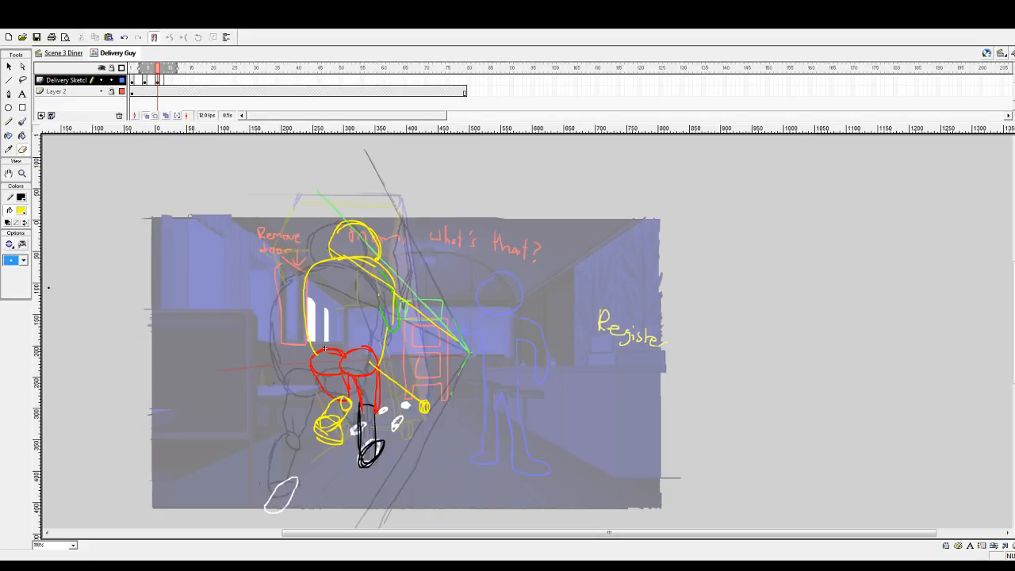
pyautogui.click(325, 348)
# - Brush the cart's axle and opposite wheel in yellow and erase the diagonal guide line
pyautogui.press('b')
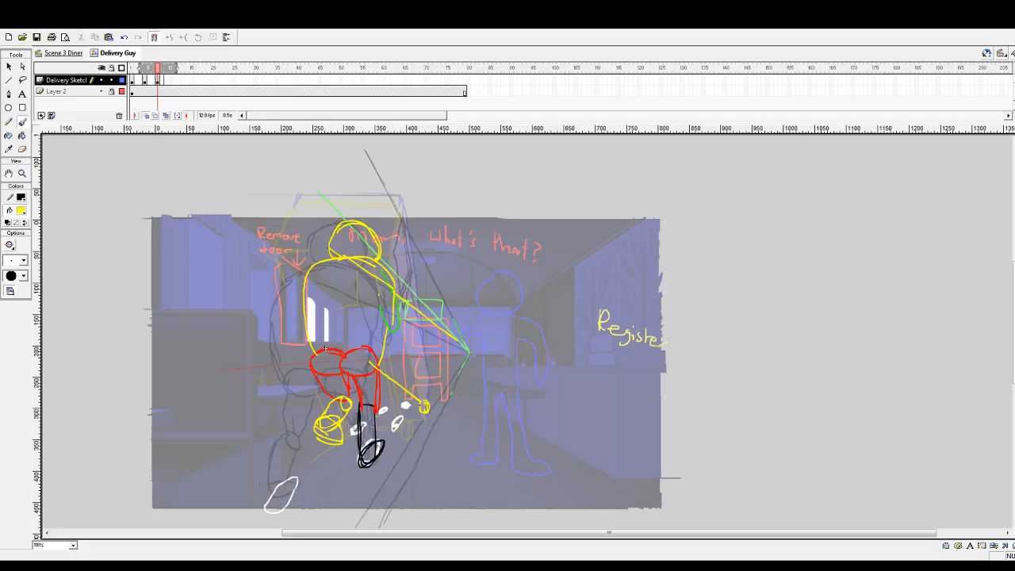
pyautogui.moveTo(422, 405); pyautogui.dragTo(391, 407)
pyautogui.press('e')
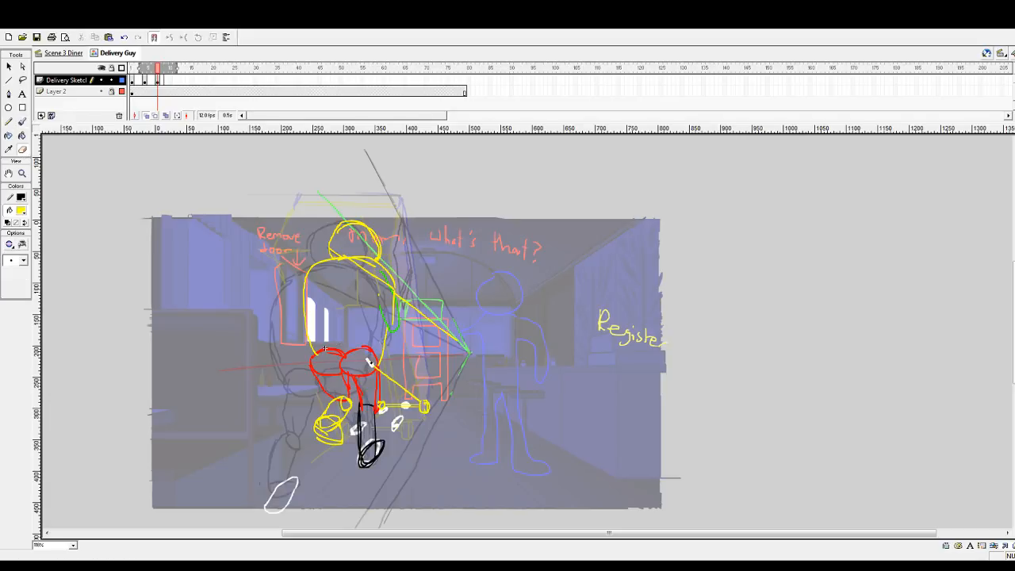
pyautogui.moveTo(379, 370); pyautogui.dragTo(419, 399)
# - Step back to frame 1 and forward again to frame 8 to compare the cart wheels' placement across the poses
pyautogui.press(',')
pyautogui.press(',')
pyautogui.press(',')
pyautogui.press(',')
pyautogui.press(',')
pyautogui.press(',')
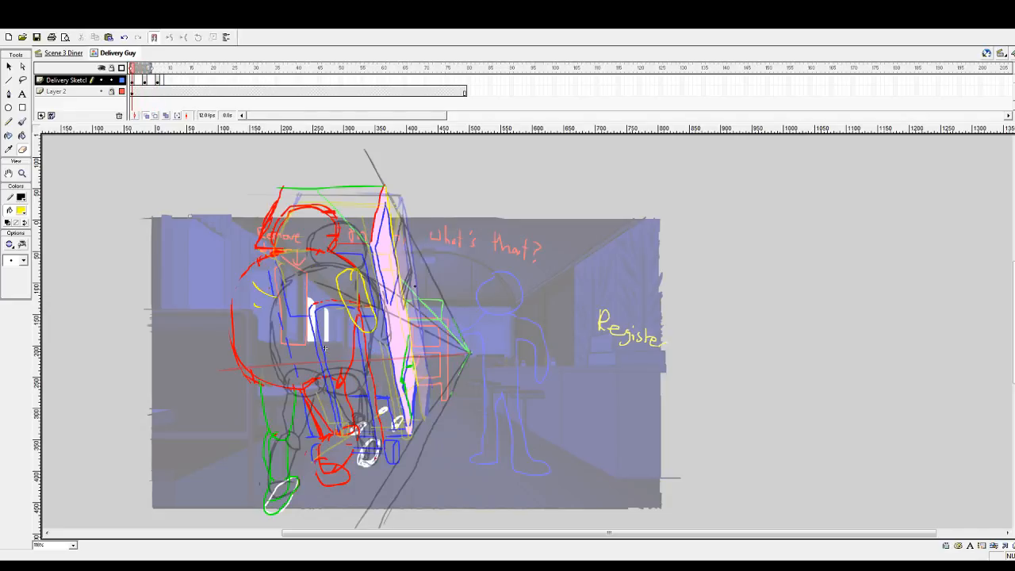
pyautogui.press('.')
pyautogui.press('.')
pyautogui.press('.')
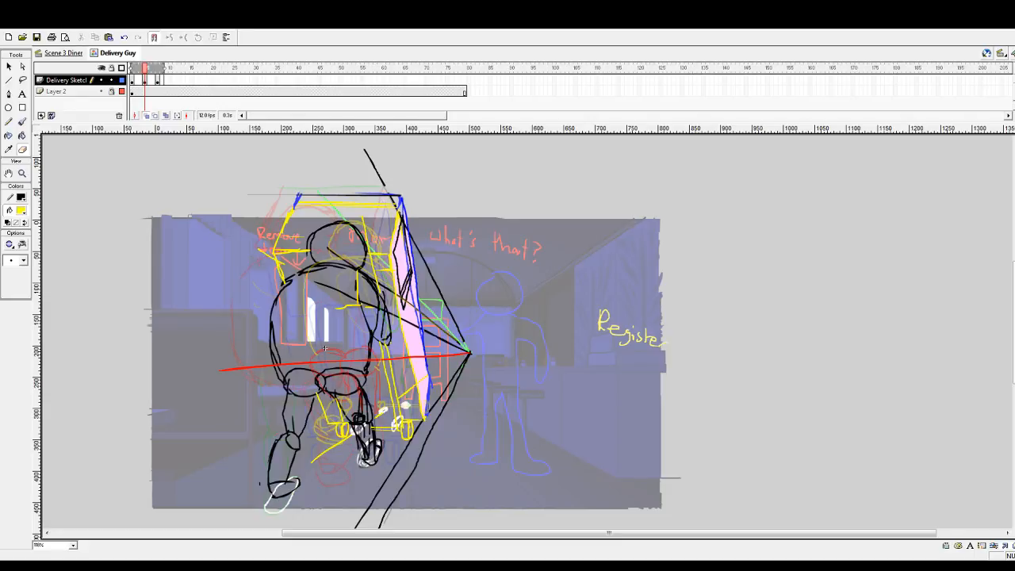
pyautogui.press('.')
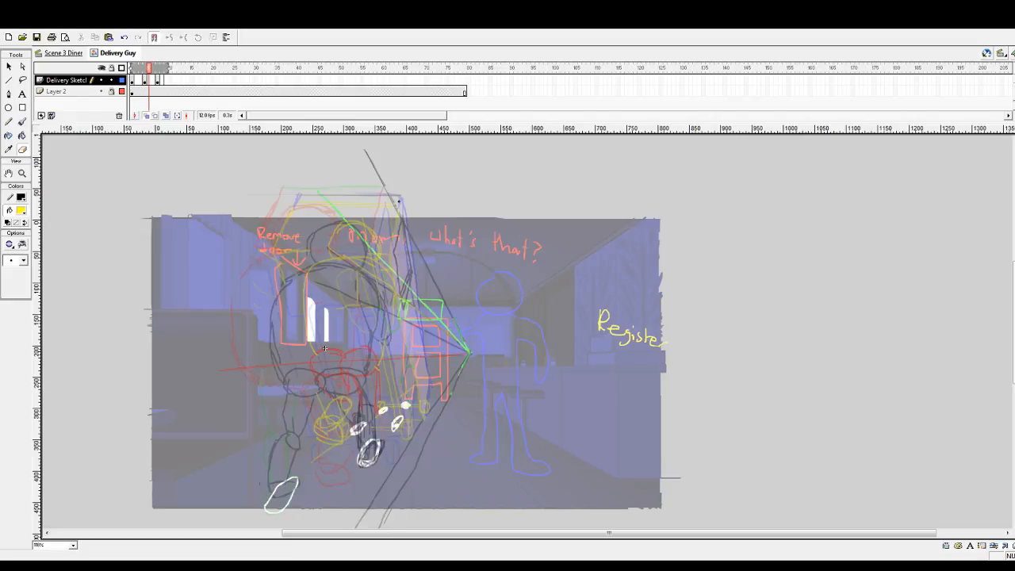
pyautogui.press('.')
pyautogui.press('.')
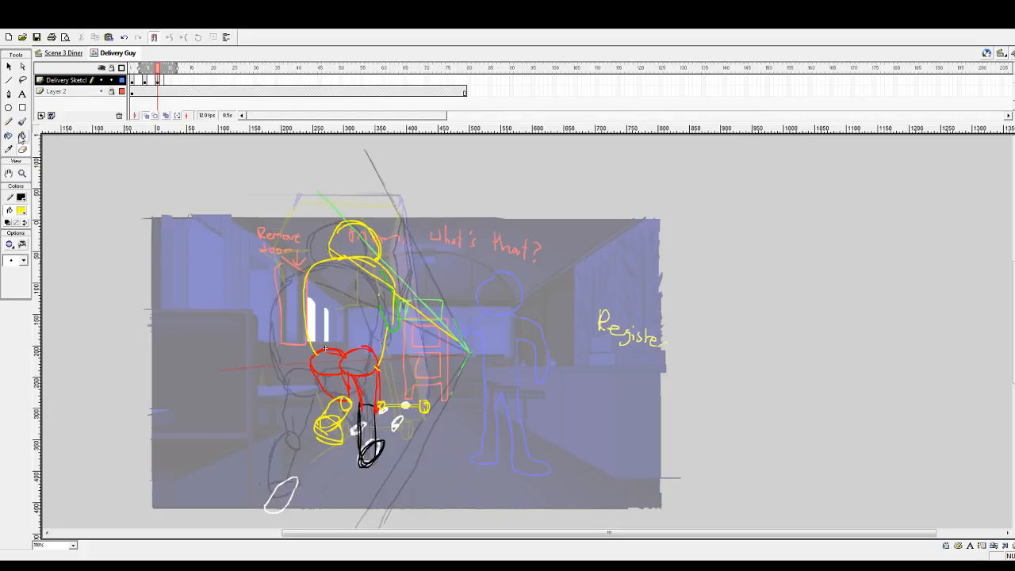
# - Compare the earlier poses, then brush the cart's two upright rails in yellow down to the wheel axle on the third pose
pyautogui.click(21, 121)
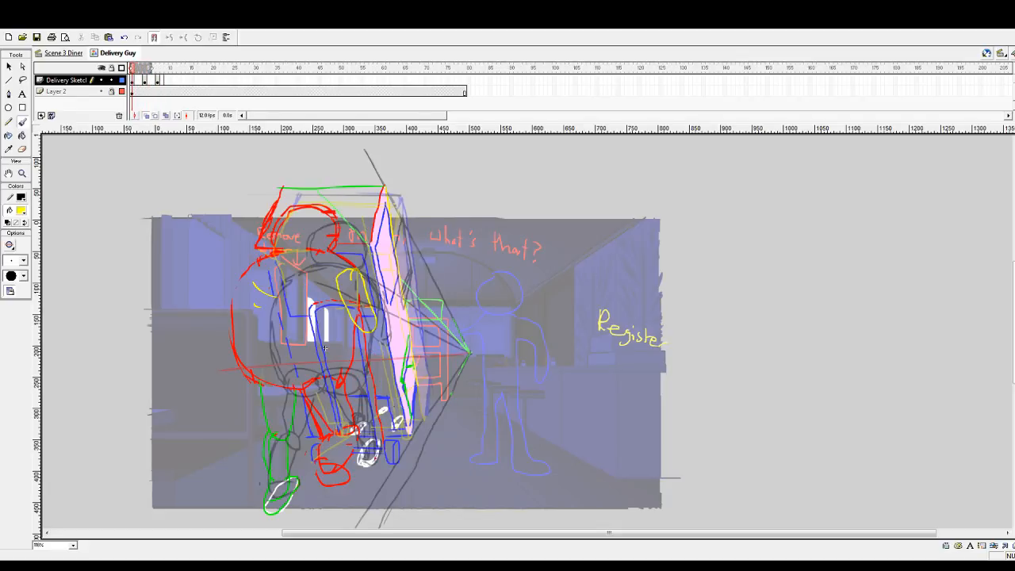
pyautogui.press('.')
pyautogui.press('.')
pyautogui.press('.')
pyautogui.press('.')
pyautogui.press('.')
pyautogui.press('.')
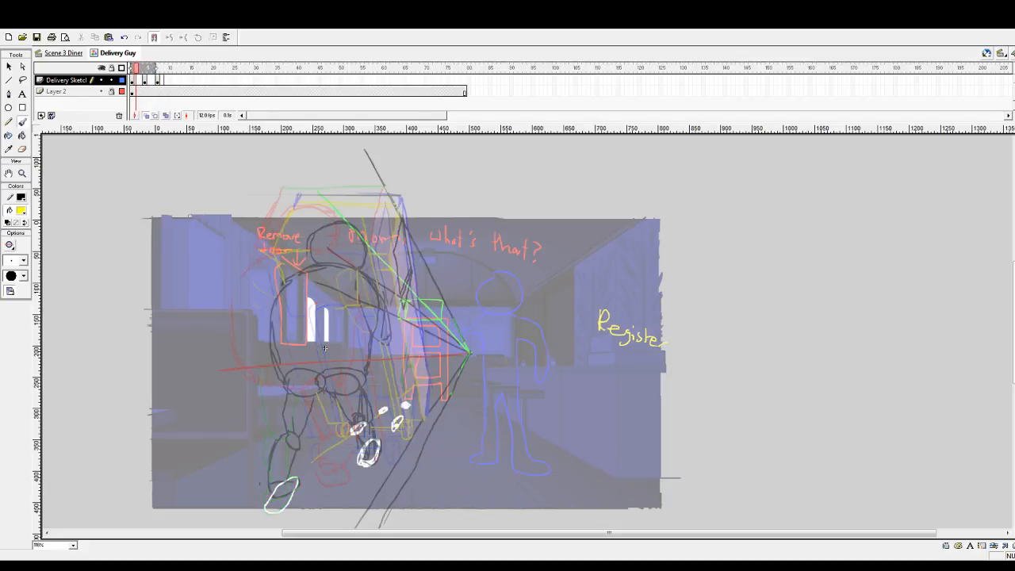
pyautogui.press('.')
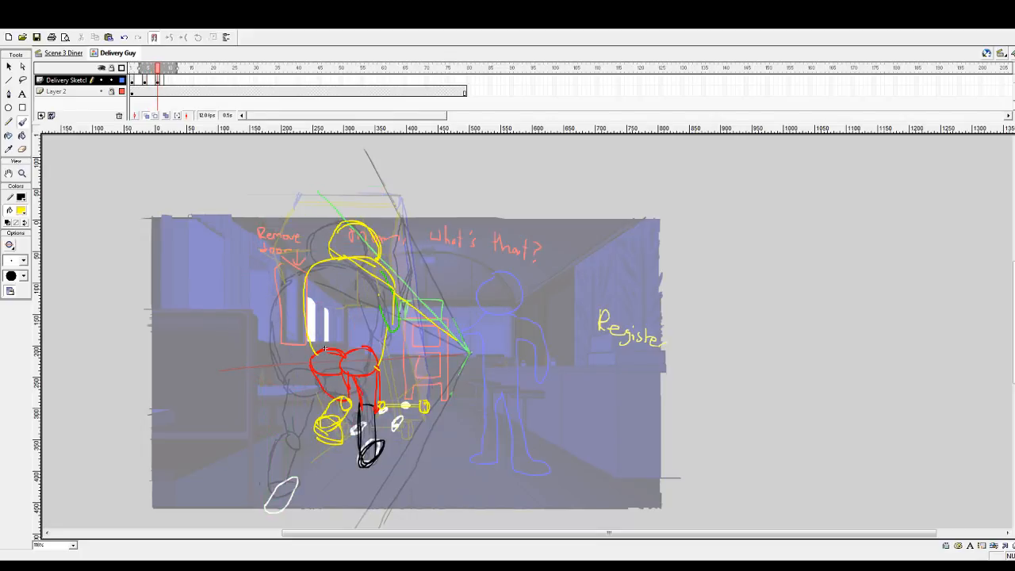
pyautogui.moveTo(398, 311); pyautogui.dragTo(416, 401)
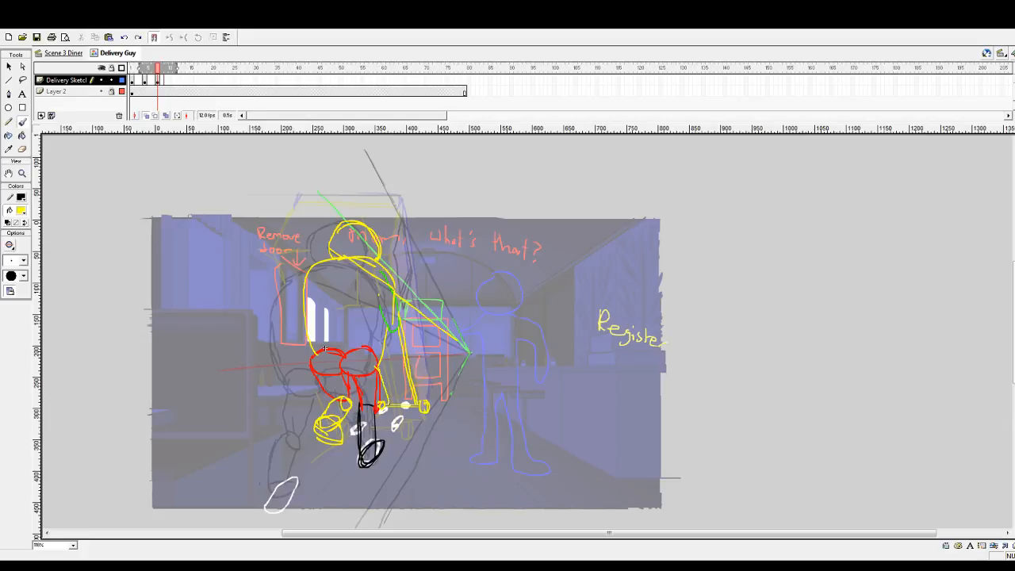
pyautogui.hotkey('ctrl', 'z')
pyautogui.moveTo(379, 362); pyautogui.dragTo(387, 401)
# - Check the walk playback, return to the third pose and brush the cart's base plate and the load's top edge in yellow
pyautogui.press('Return')
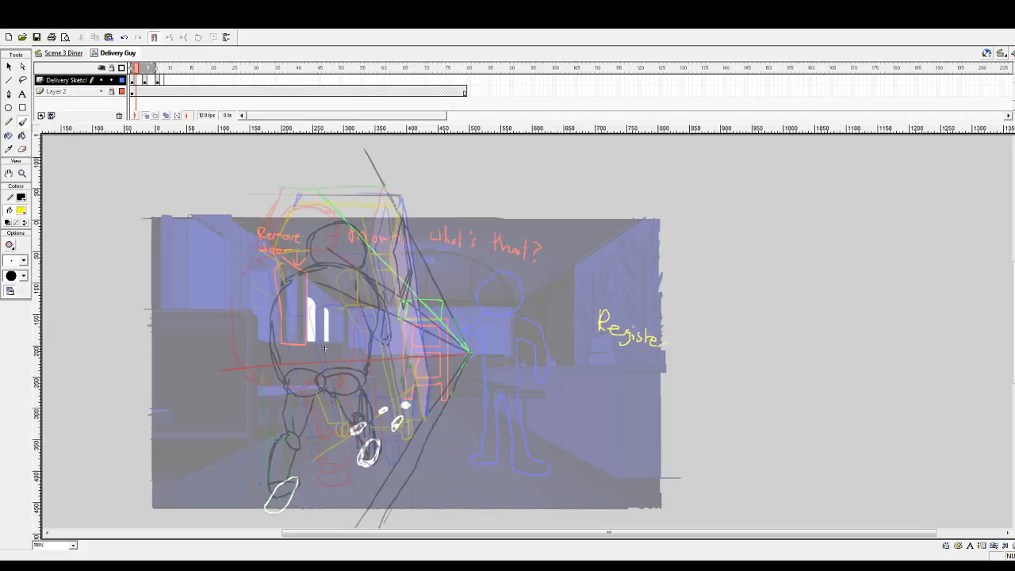
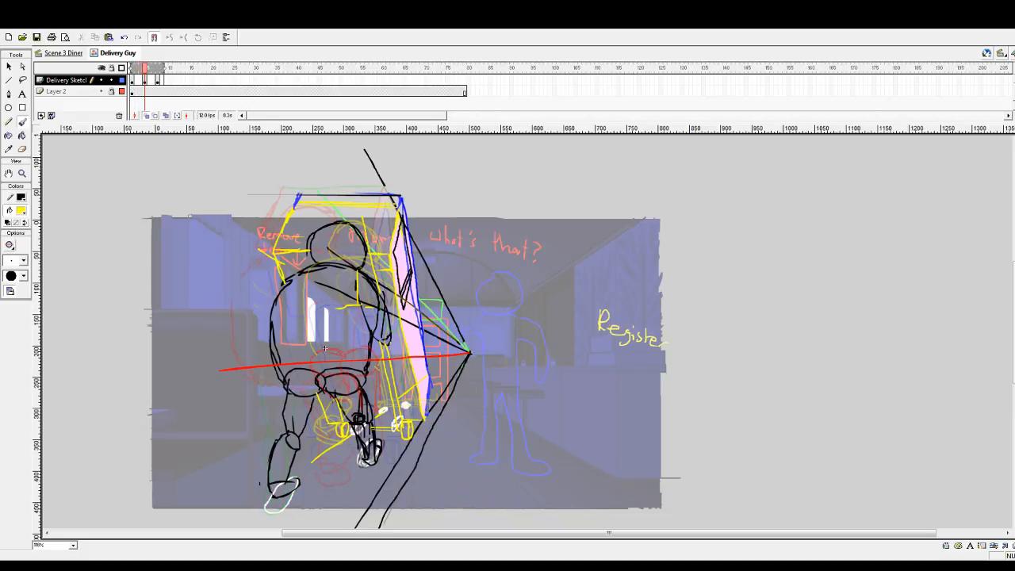
pyautogui.press('.')
pyautogui.press('.')
pyautogui.press('.')
pyautogui.press('.')
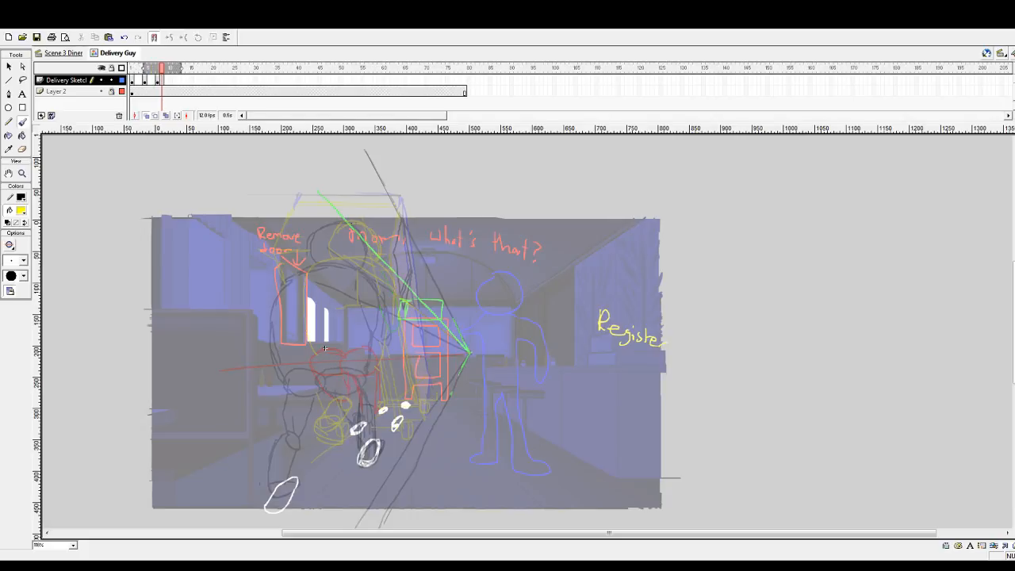
pyautogui.press(',')
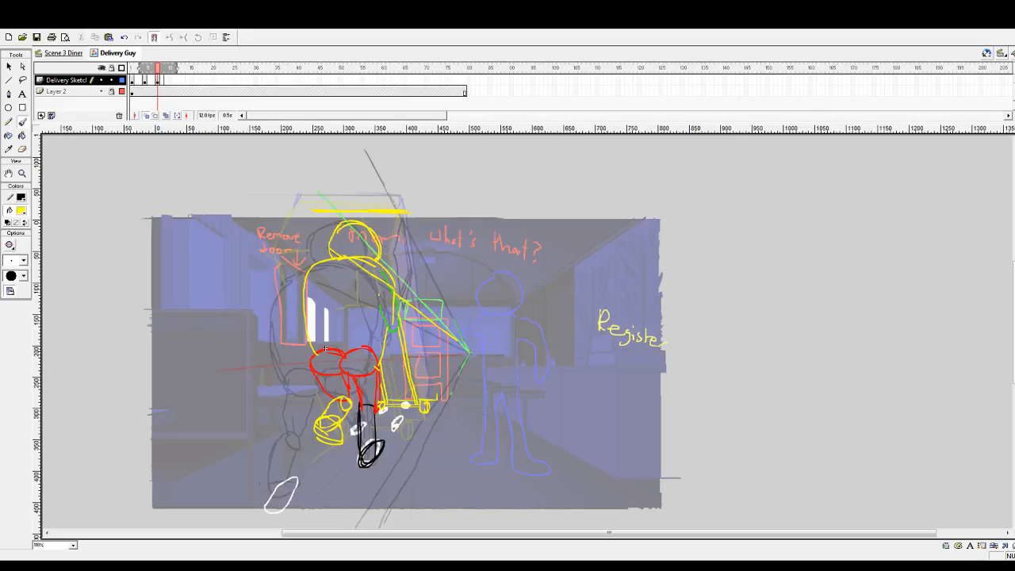
# - Step back to frame 1 and forward to the third pose to compare the height of the load's top edge
pyautogui.press(',')
pyautogui.press(',')
pyautogui.press(',')
pyautogui.press(',')
pyautogui.press(',')
pyautogui.press(',')
pyautogui.press('.')
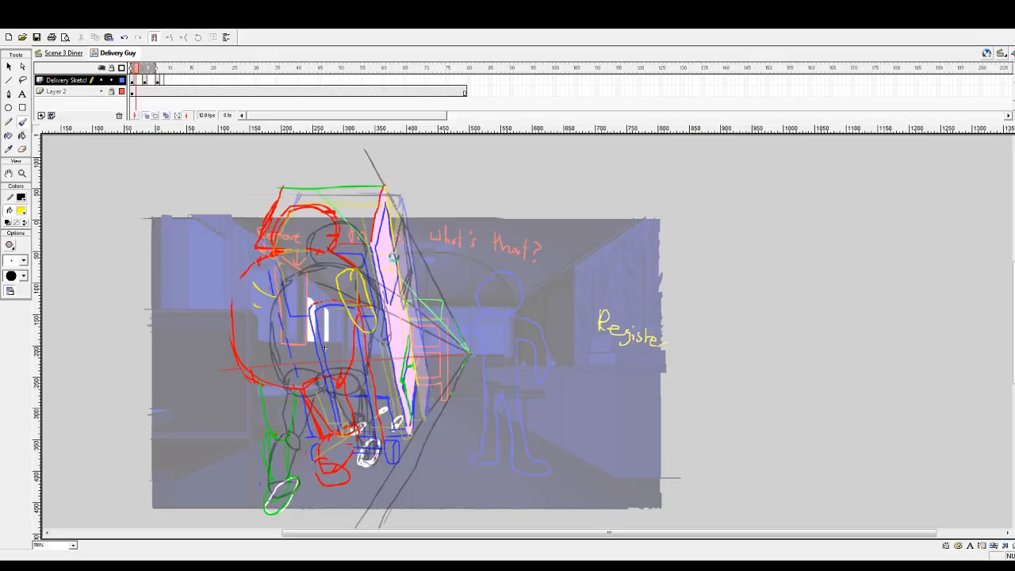
pyautogui.press('.')
pyautogui.press('.')
pyautogui.press('.')
pyautogui.press('.')
pyautogui.press('.')
pyautogui.press('.')
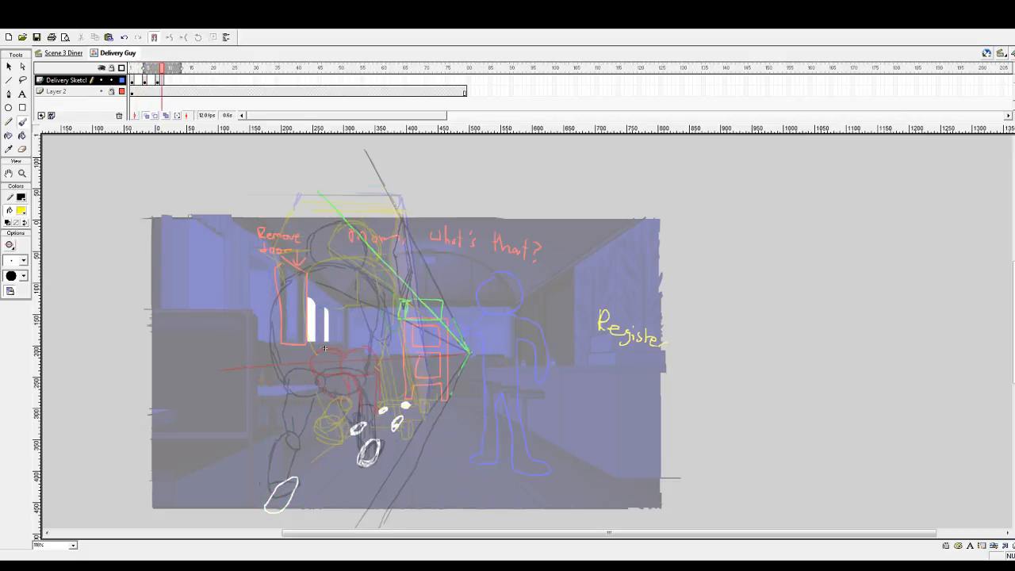
pyautogui.press('.')
pyautogui.press(',')
pyautogui.press(',')
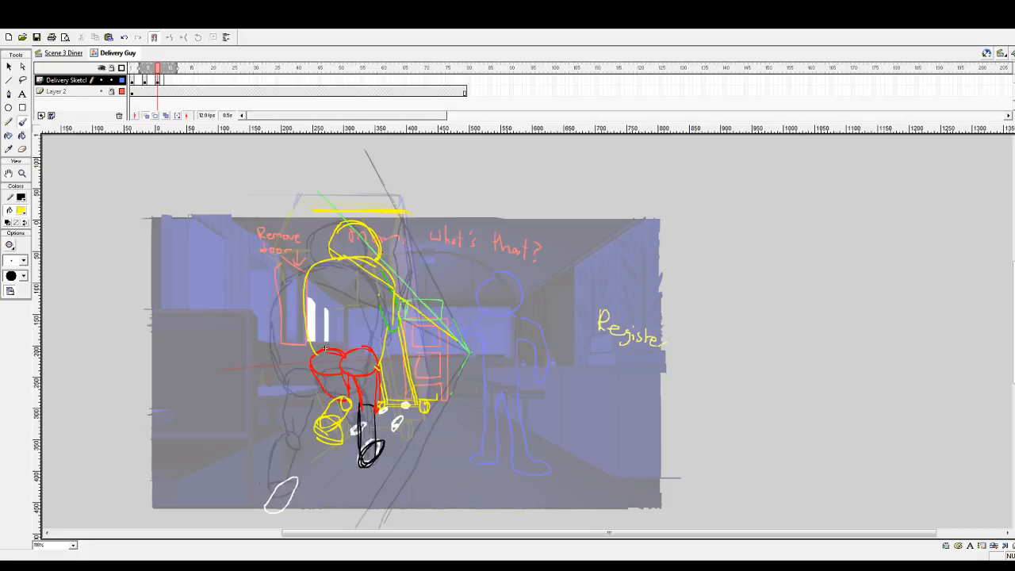
# - Brush the load's side panel in yellow from the top edge to the cart base and trim its lower corner with the eraser
pyautogui.moveTo(382, 251); pyautogui.dragTo(400, 251)
pyautogui.moveTo(400, 251); pyautogui.dragTo(434, 392)
pyautogui.moveTo(402, 251)
pyautogui.mouseDown()
pyautogui.moveTo(409, 213)
pyautogui.moveTo(439, 401)
pyautogui.moveTo(439, 387)
pyautogui.mouseUp()
pyautogui.hotkey('ctrl', 'z')
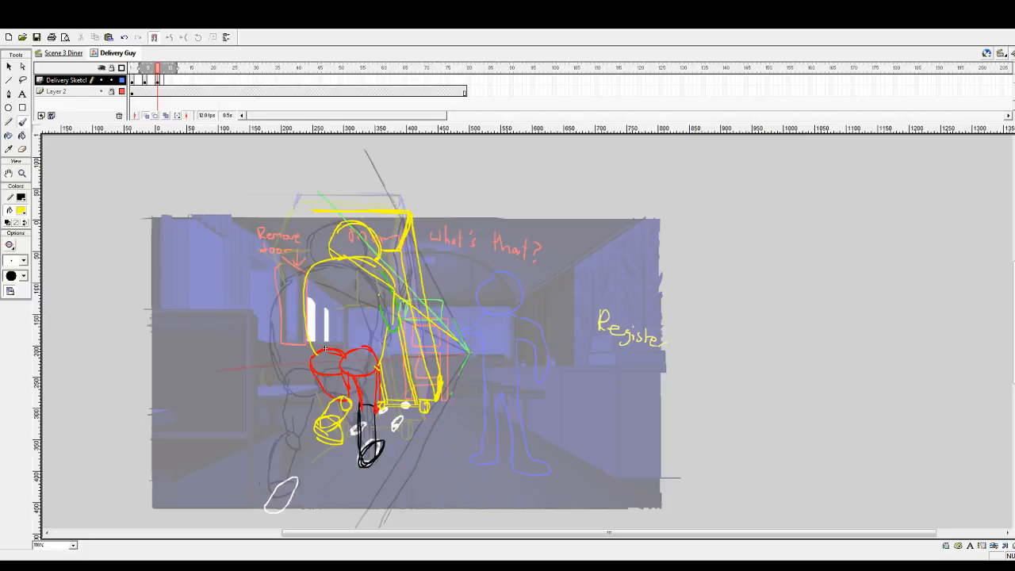
pyautogui.click(22, 149)
pyautogui.moveTo(436, 376); pyautogui.dragTo(438, 401)
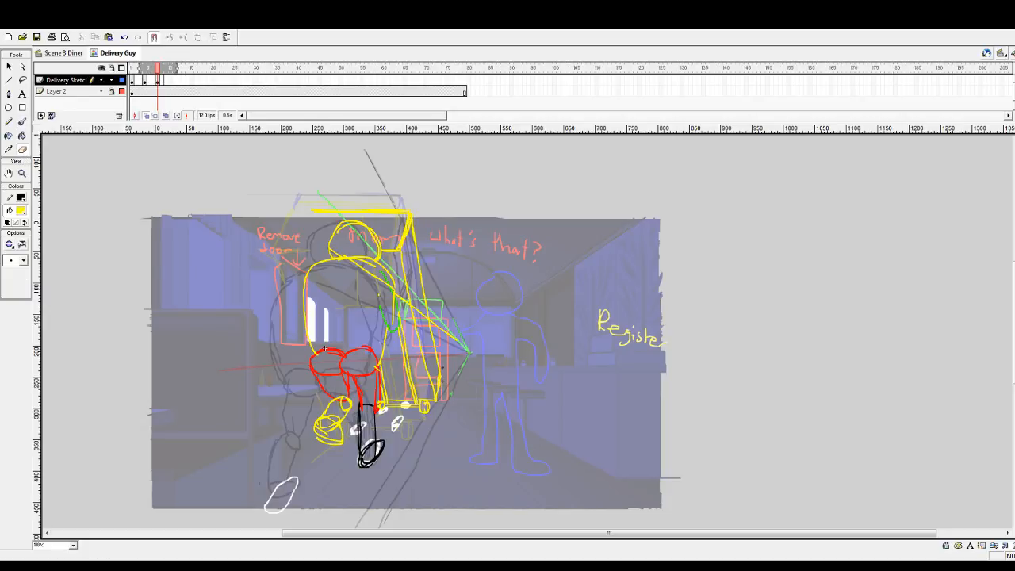
# - Step back and forth through the walk frames to compare the load's side panel across the poses
pyautogui.click(23, 122)
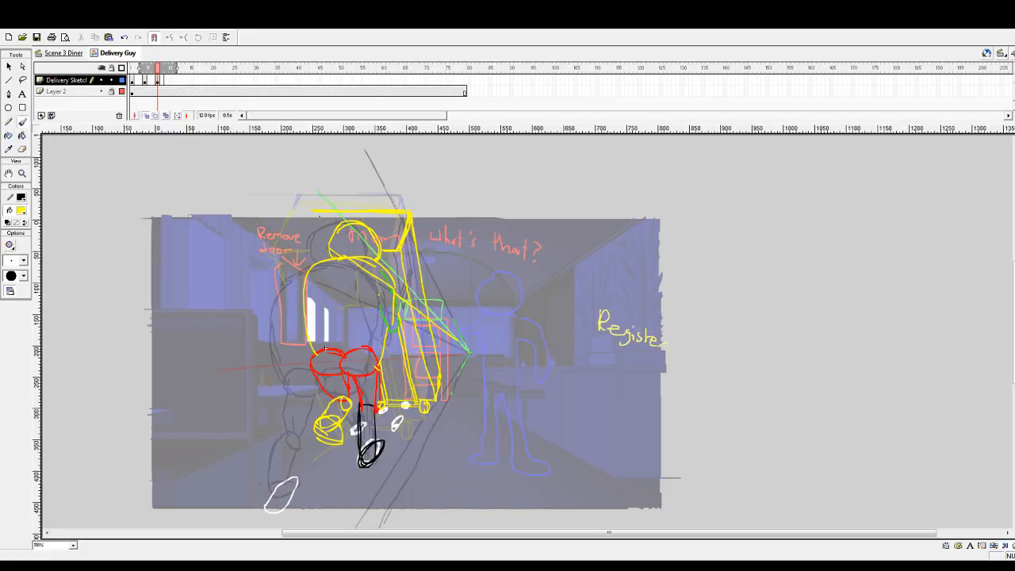
pyautogui.press(',')
pyautogui.press(',')
pyautogui.press(',')
pyautogui.press(',')
pyautogui.press(',')
pyautogui.press(',')
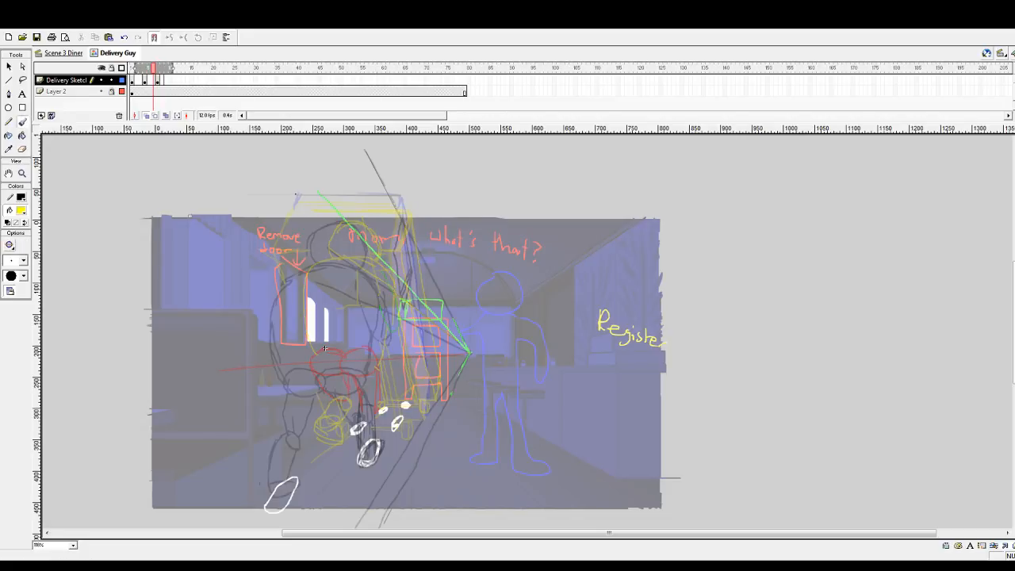
pyautogui.press('.')
pyautogui.press('.')
pyautogui.press('.')
pyautogui.press('.')
pyautogui.press('.')
pyautogui.press('.')
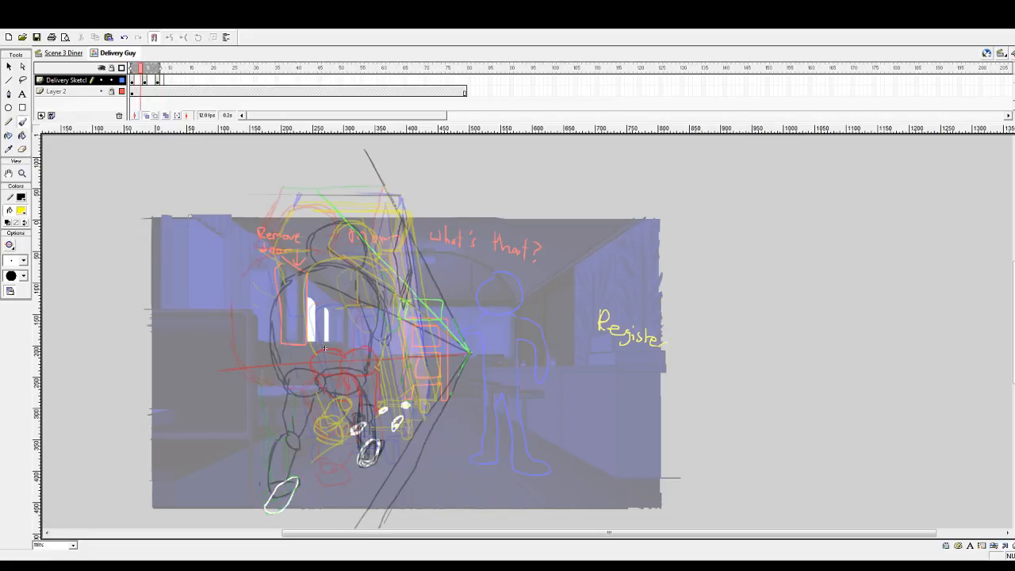
pyautogui.press(',')
pyautogui.press('.')
# - Brush the load's slanted far edge, lower front edge and long line behind the figure's back in yellow, undoing stray strokes
pyautogui.moveTo(316, 212); pyautogui.dragTo(300, 248)
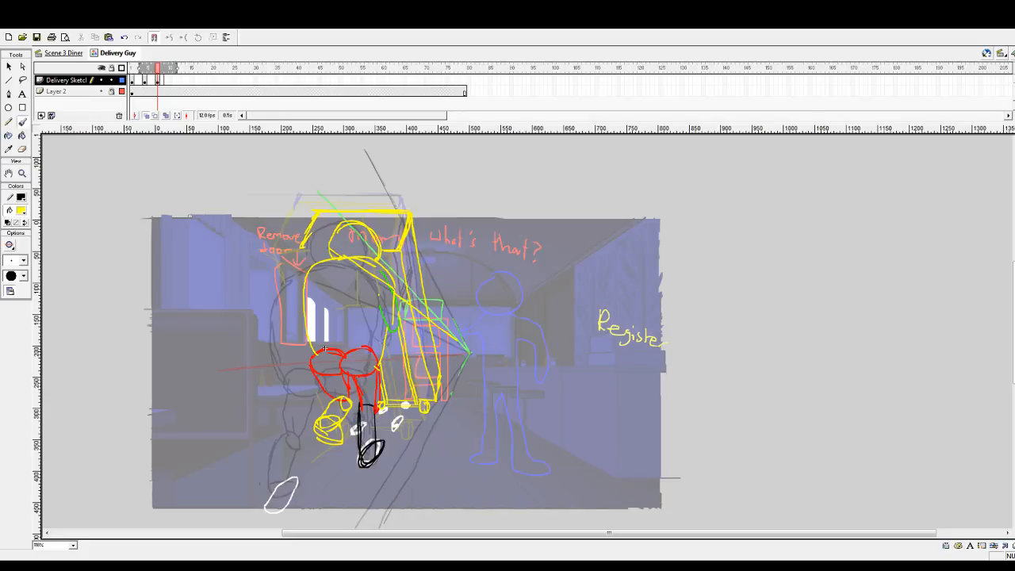
pyautogui.hotkey('ctrl', 'z')
pyautogui.hotkey('ctrl', 'z')
pyautogui.moveTo(322, 286); pyautogui.dragTo(319, 278)
pyautogui.moveTo(314, 213); pyautogui.dragTo(307, 249)
pyautogui.hotkey('ctrl', 'z')
pyautogui.hotkey('ctrl', 'z')
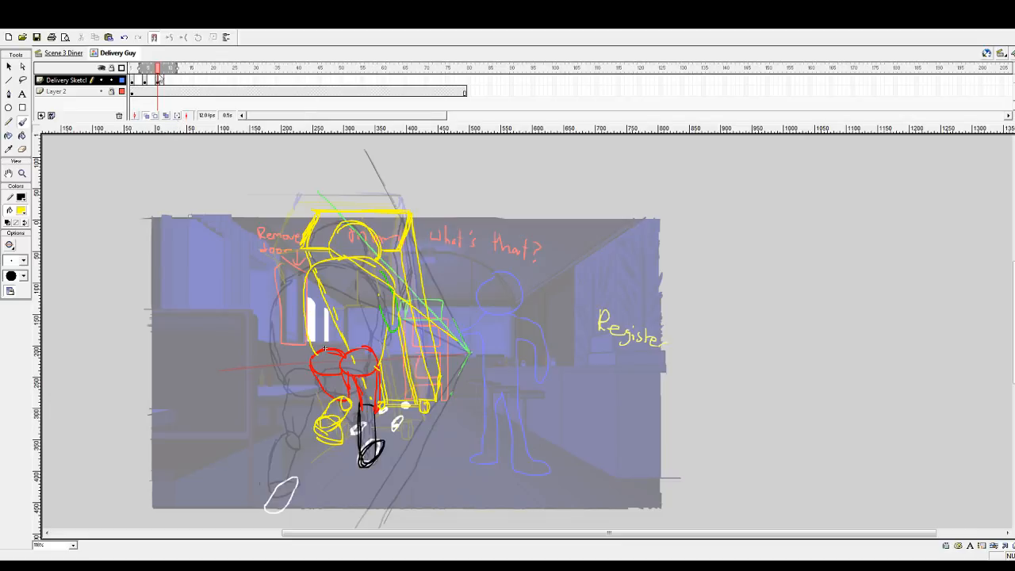
# - Play the walk from frame 1 and return to the third pose to check the cart's movement
pyautogui.moveTo(158, 72); pyautogui.dragTo(123, 78)
pyautogui.press('Return')
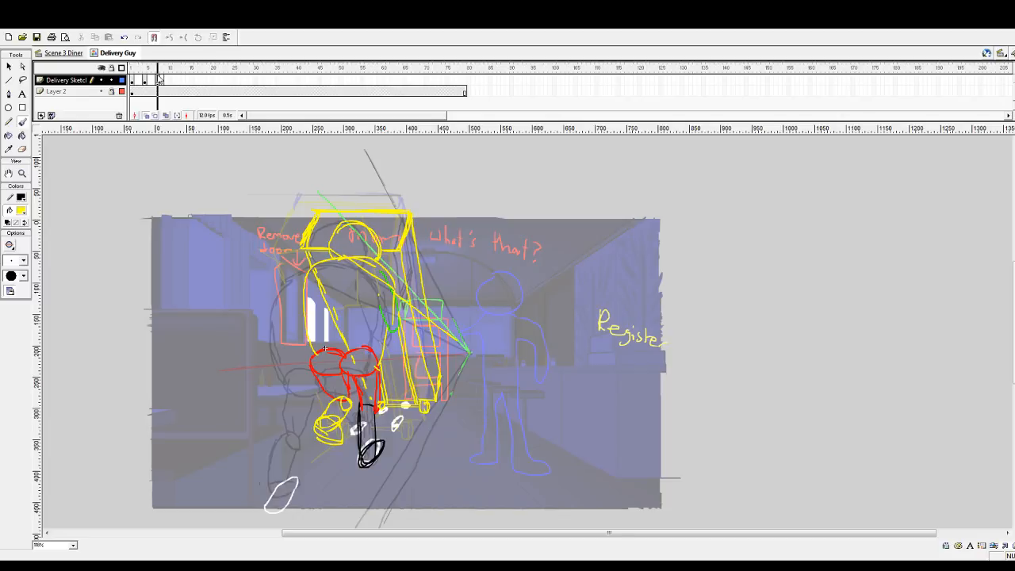
pyautogui.moveTo(157, 76); pyautogui.dragTo(159, 77)
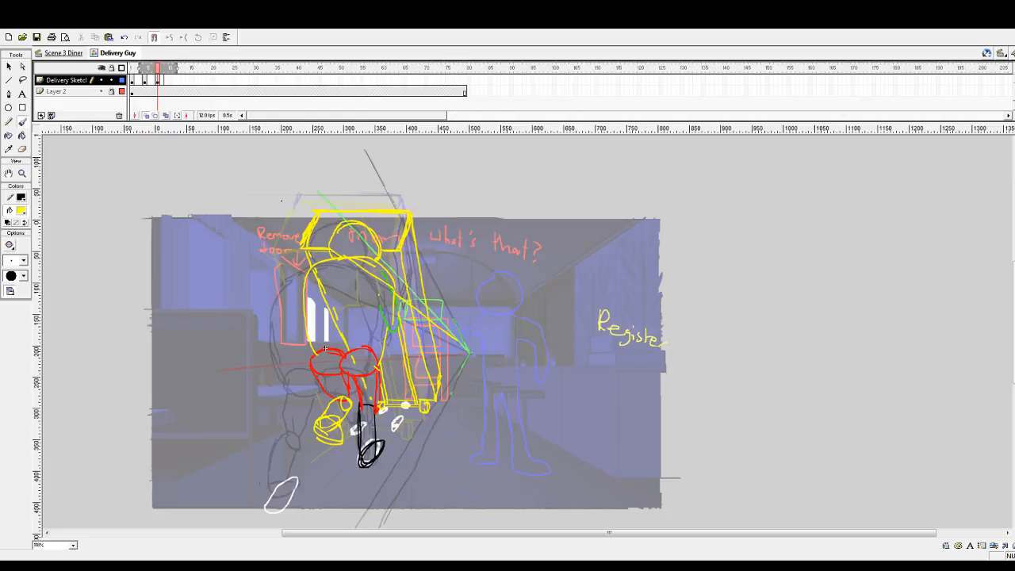
# - Brush a slightly higher top edge and a second side line for the load in yellow on the third pose
pyautogui.moveTo(307, 242)
pyautogui.mouseDown()
pyautogui.moveTo(320, 214)
pyautogui.moveTo(413, 211)
pyautogui.moveTo(430, 331)
pyautogui.mouseUp()
pyautogui.hotkey('ctrl', 'z')
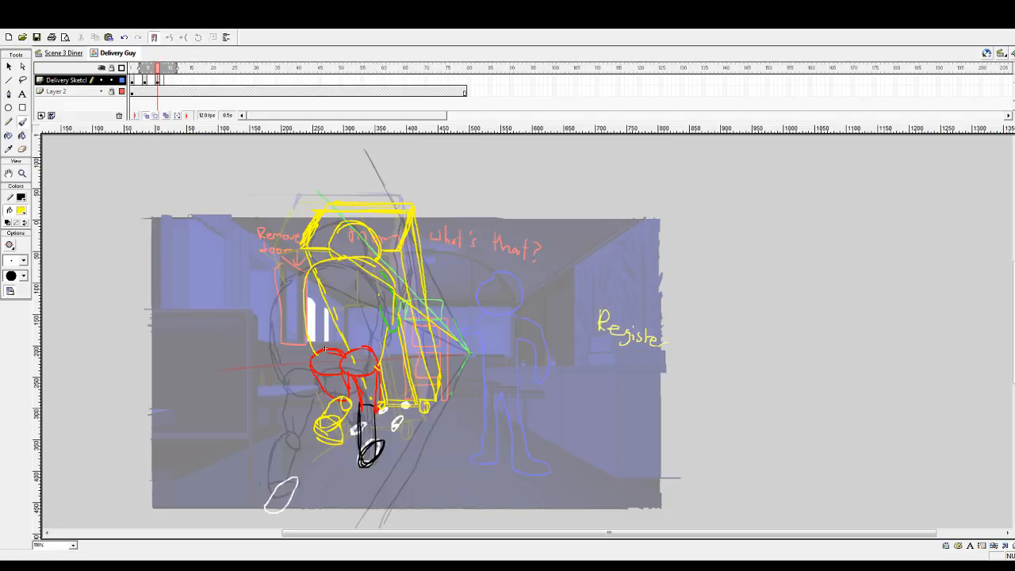
pyautogui.moveTo(426, 287); pyautogui.dragTo(438, 343)
pyautogui.hotkey('ctrl', 'z')
pyautogui.moveTo(426, 285); pyautogui.dragTo(433, 321)
# - Step through the frames and replay the walk from frame 1 to check the load's raised outline
pyautogui.press(',')
pyautogui.press(',')
pyautogui.press(',')
pyautogui.press(',')
pyautogui.press(',')
pyautogui.press(',')
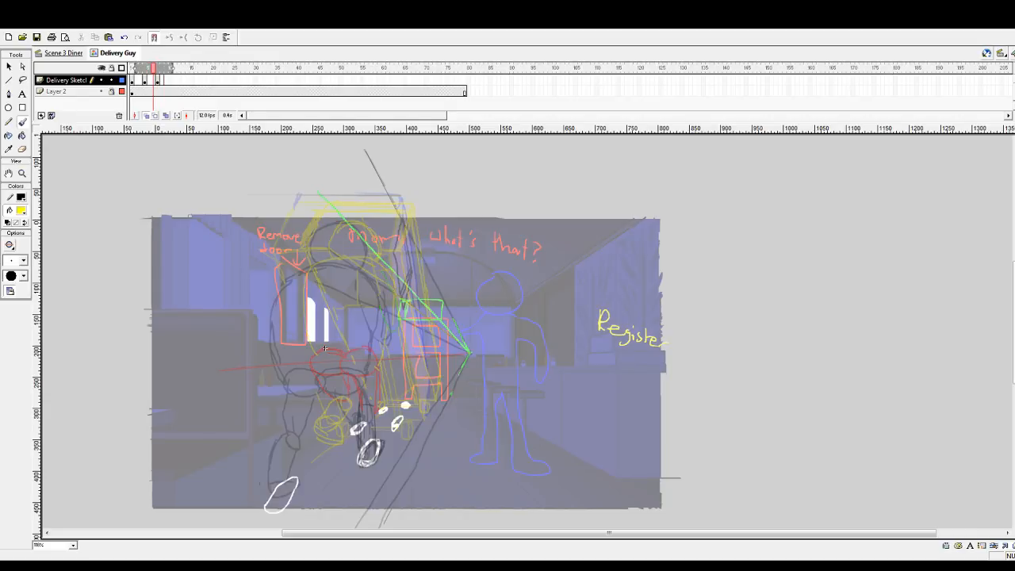
pyautogui.moveTo(169, 69); pyautogui.dragTo(117, 76)
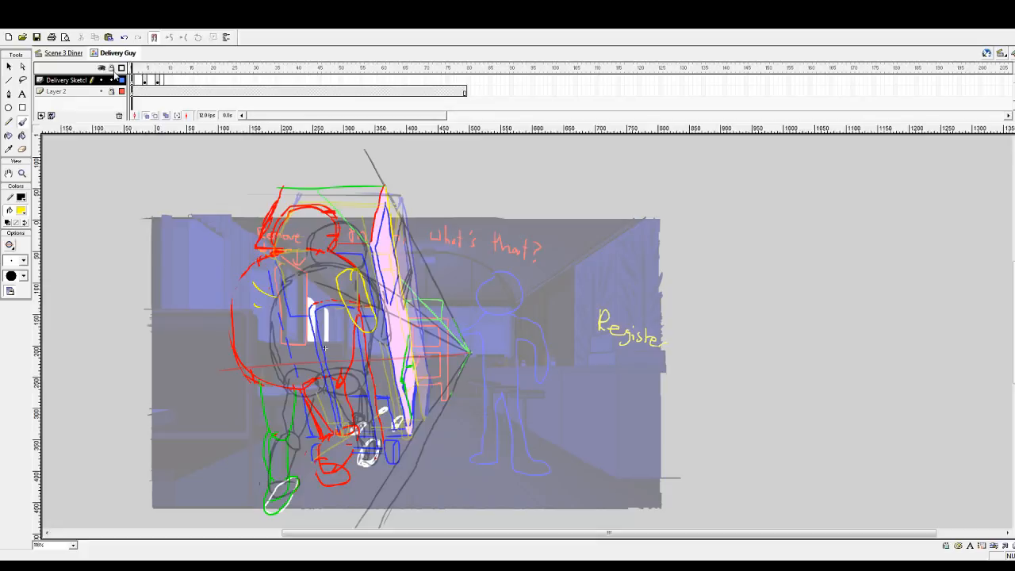
pyautogui.press('Return')
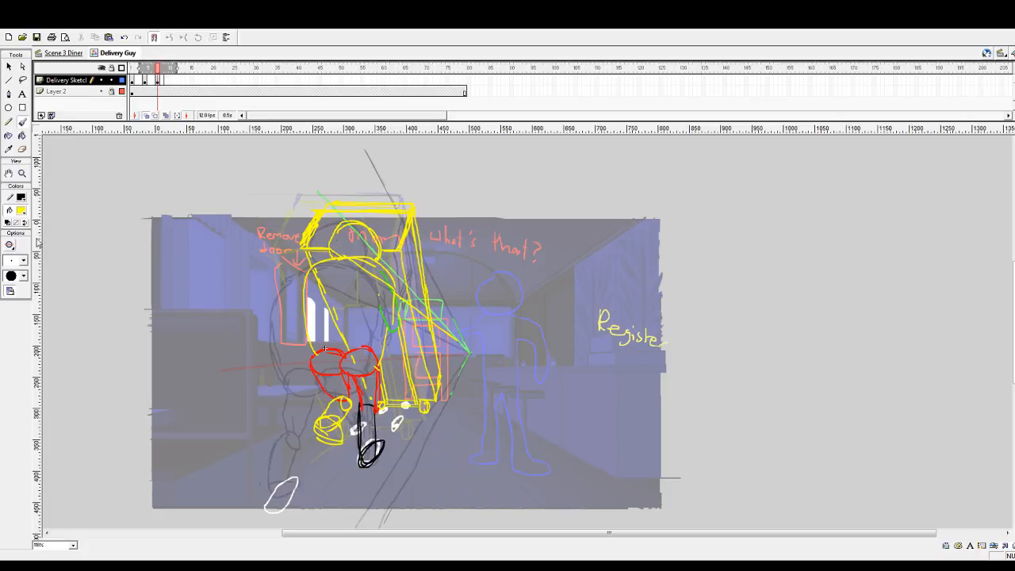
# - Switch the brush colour to red and redraw the load's top edge and slanted far edge just inside the yellow outline
pyautogui.click(82, 264)
pyautogui.moveTo(412, 211)
pyautogui.mouseDown()
pyautogui.moveTo(334, 211)
pyautogui.moveTo(406, 209)
pyautogui.mouseUp()
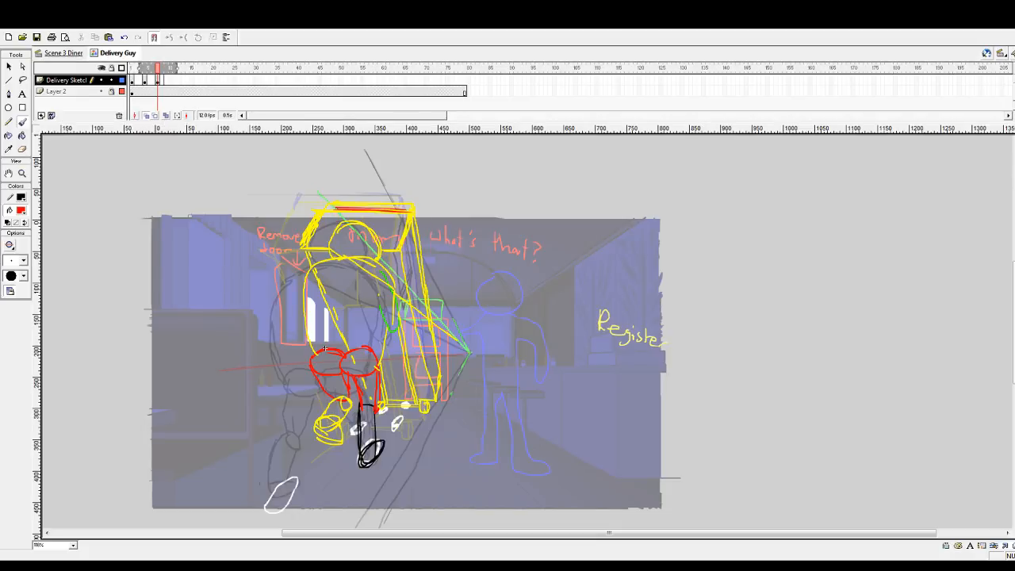
pyautogui.moveTo(326, 209); pyautogui.dragTo(320, 249)
pyautogui.hotkey('ctrl', 'z')
pyautogui.hotkey('ctrl', 'z')
pyautogui.hotkey('ctrl', 'z')
pyautogui.moveTo(329, 209); pyautogui.dragTo(323, 222)
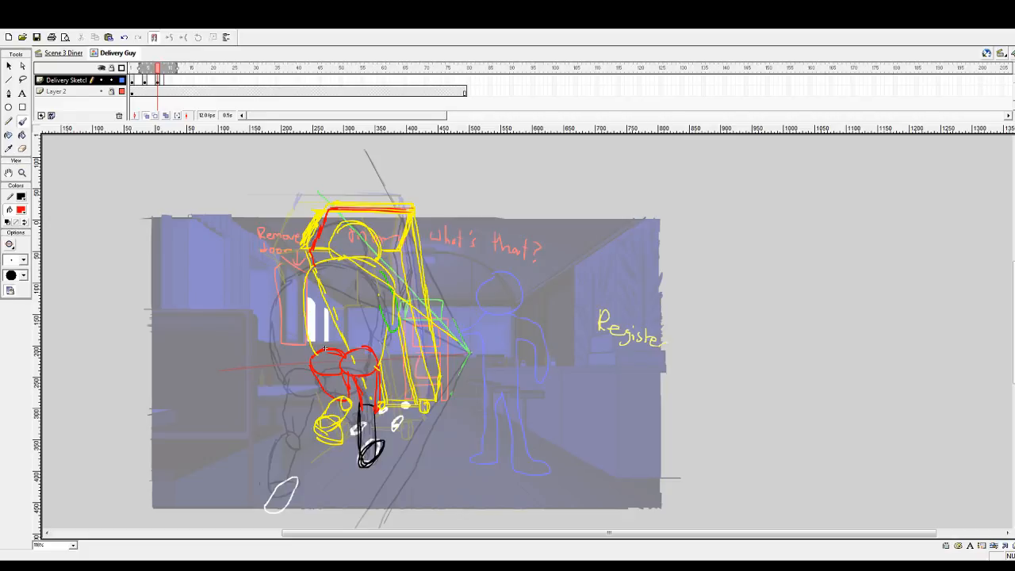
# - Remove the surplus yellow lines above and beside the load's red top outline
pyautogui.click(23, 148)
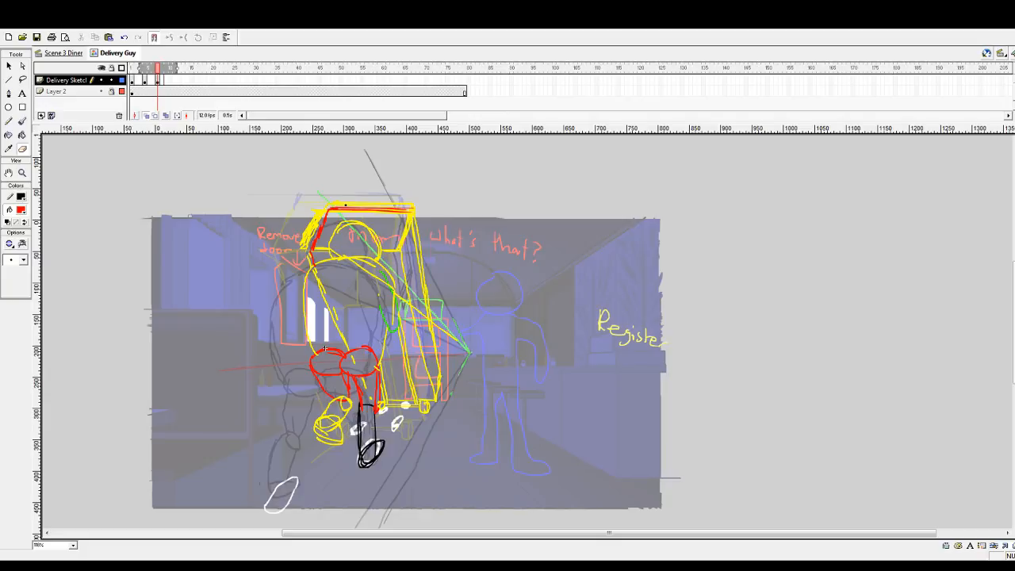
pyautogui.moveTo(345, 204)
pyautogui.mouseDown()
pyautogui.moveTo(414, 204)
pyautogui.moveTo(394, 203)
pyautogui.mouseUp()
pyautogui.moveTo(333, 204); pyautogui.dragTo(326, 206)
pyautogui.click(9, 65)
pyautogui.click(318, 236)
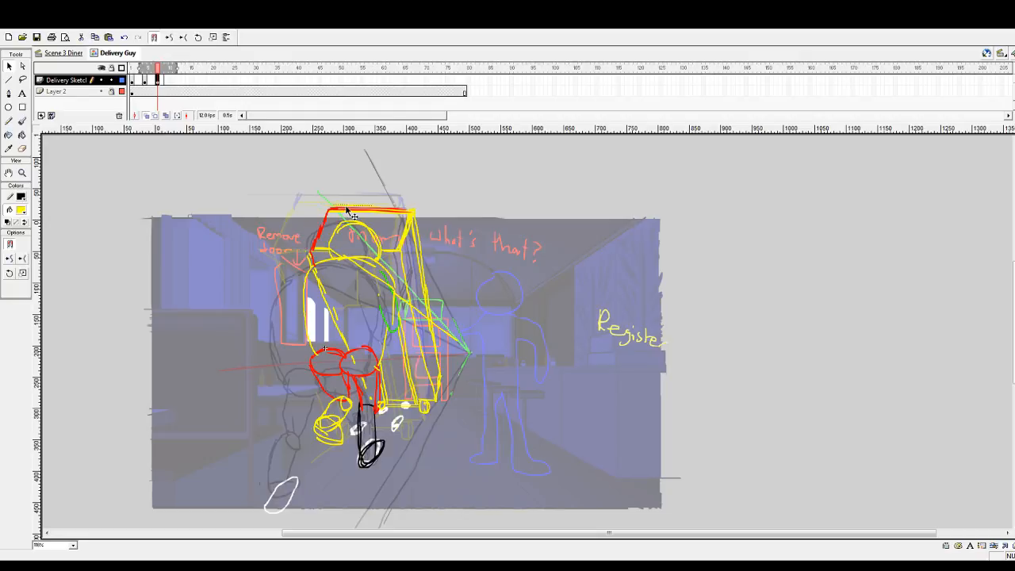
# - Replay the walk from frame 1 and step between the poses to check the load's corrected outline
pyautogui.click(145, 71)
pyautogui.click(131, 69)
pyautogui.press('Return')
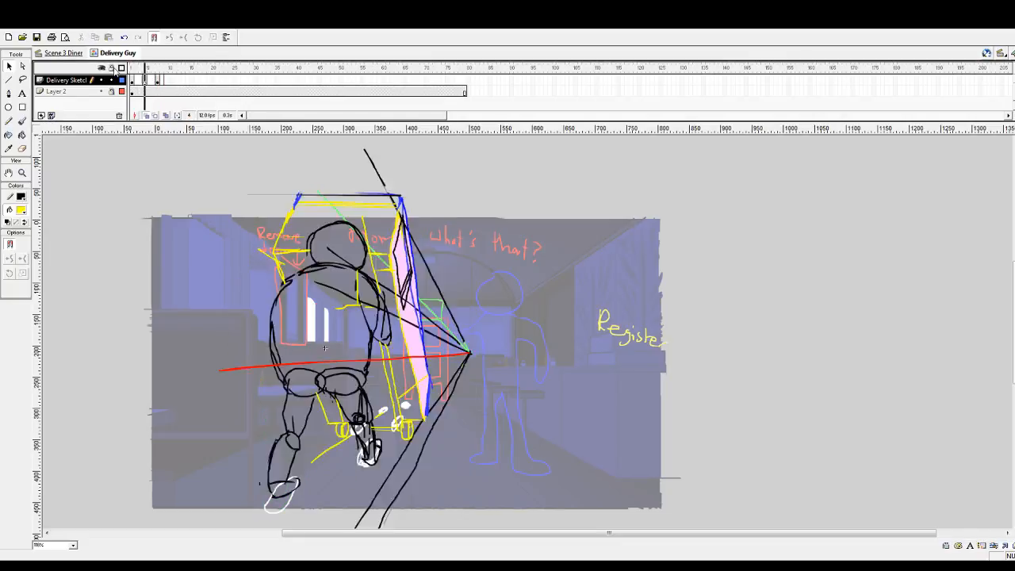
pyautogui.click(131, 69)
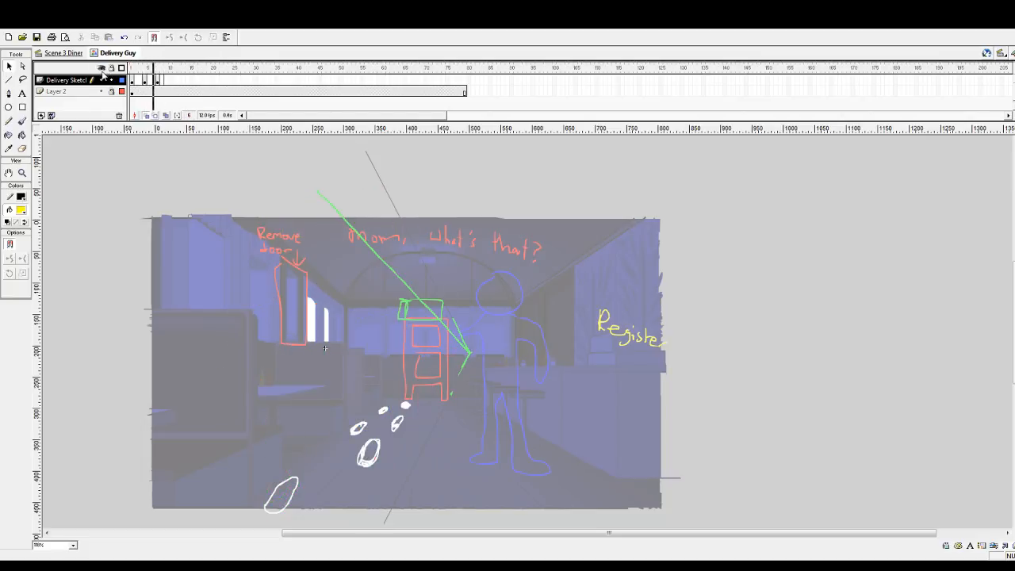
pyautogui.click(160, 71)
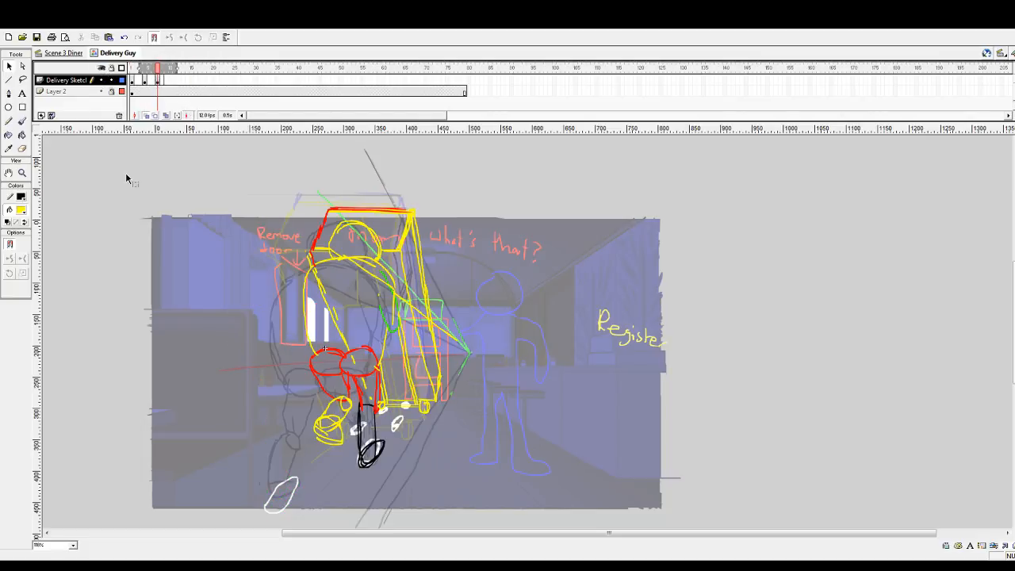
pyautogui.press(',')
pyautogui.press(',')
pyautogui.press(',')
pyautogui.press(',')
pyautogui.press('.')
pyautogui.press('.')
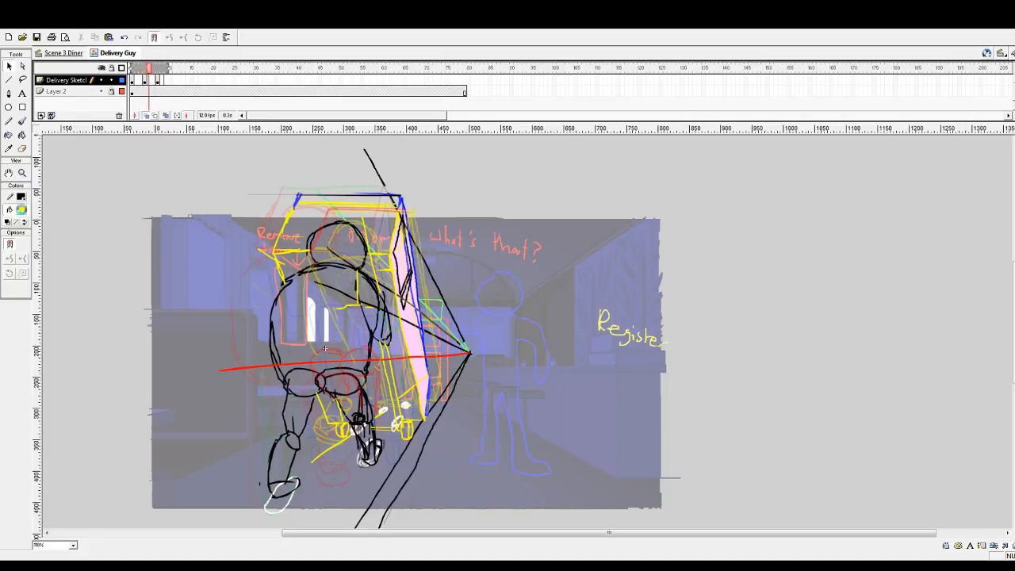
pyautogui.press(',')
# - Fill the side face of the load on the third pose with yellow
pyautogui.click(22, 135)
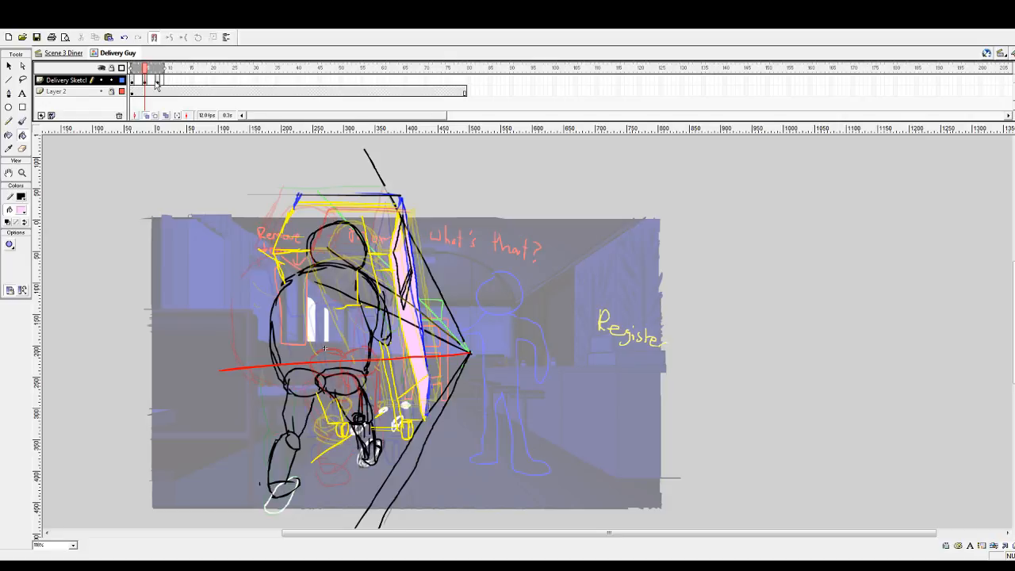
pyautogui.click(157, 81)
pyautogui.click(412, 271)
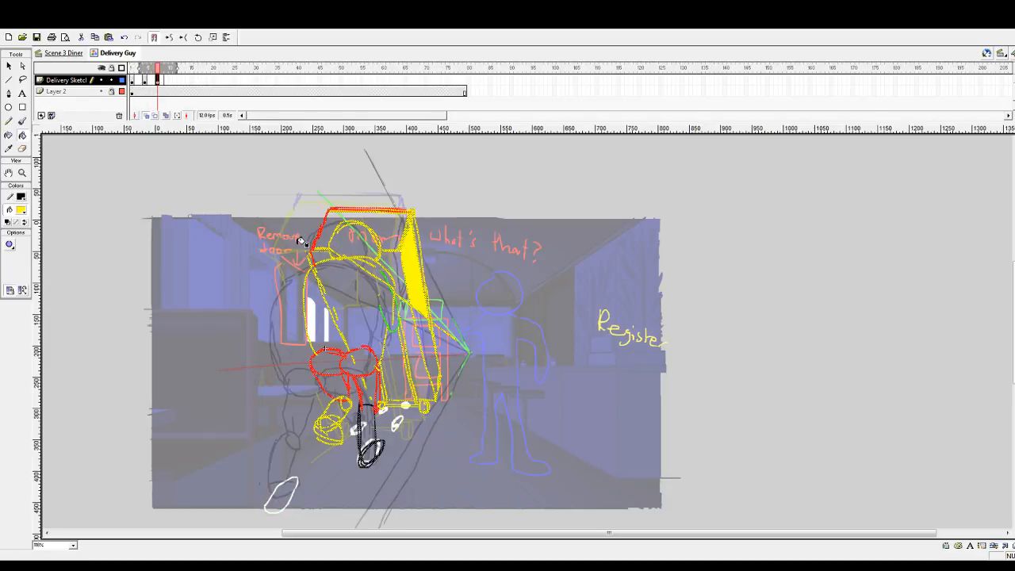
# - Sample the pale pink from the load's side face on the second pose and fill the third pose's side face with it
pyautogui.press('v')
pyautogui.press(',')
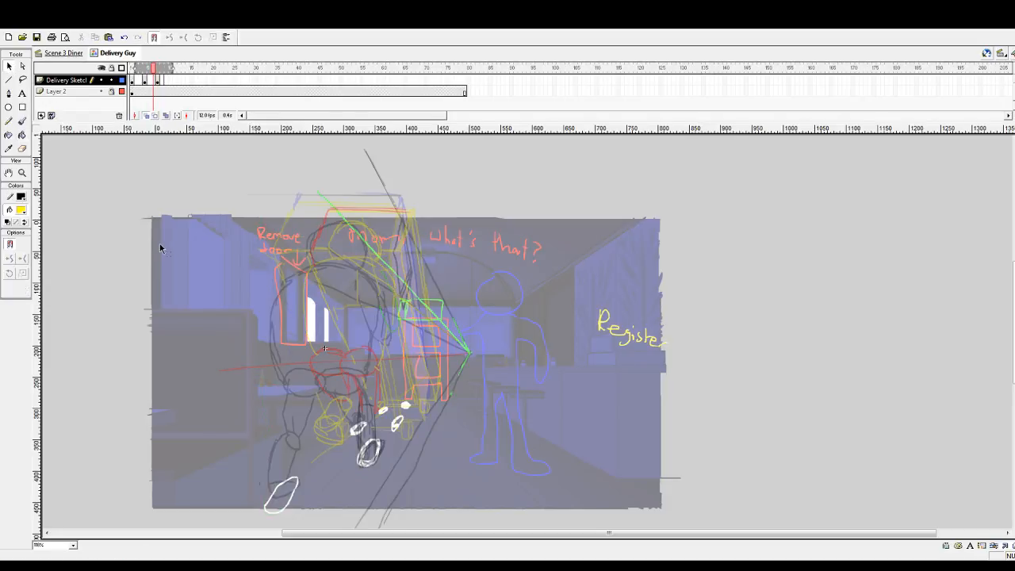
pyautogui.press(',')
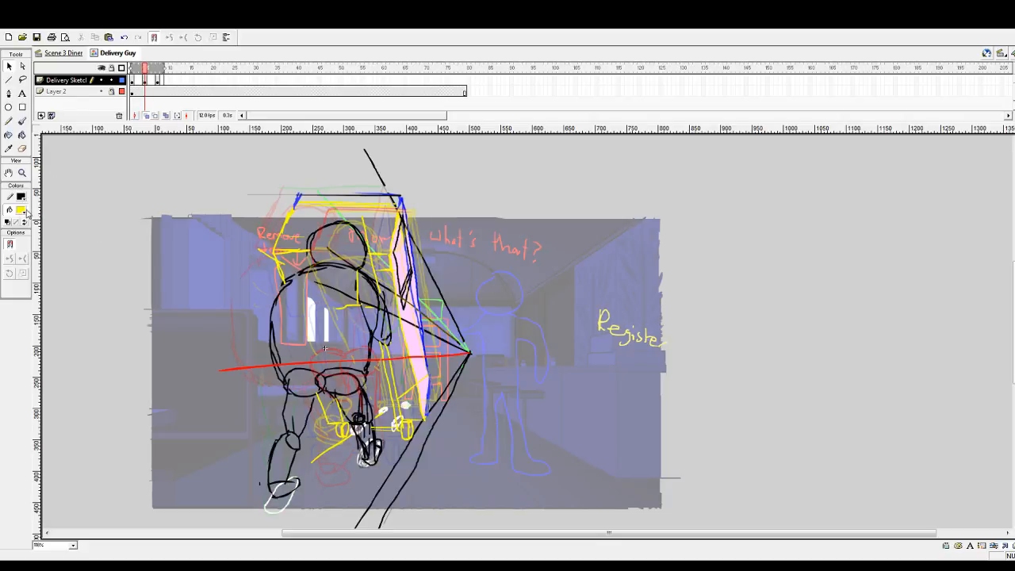
pyautogui.click(22, 210)
pyautogui.click(414, 342)
pyautogui.click(22, 136)
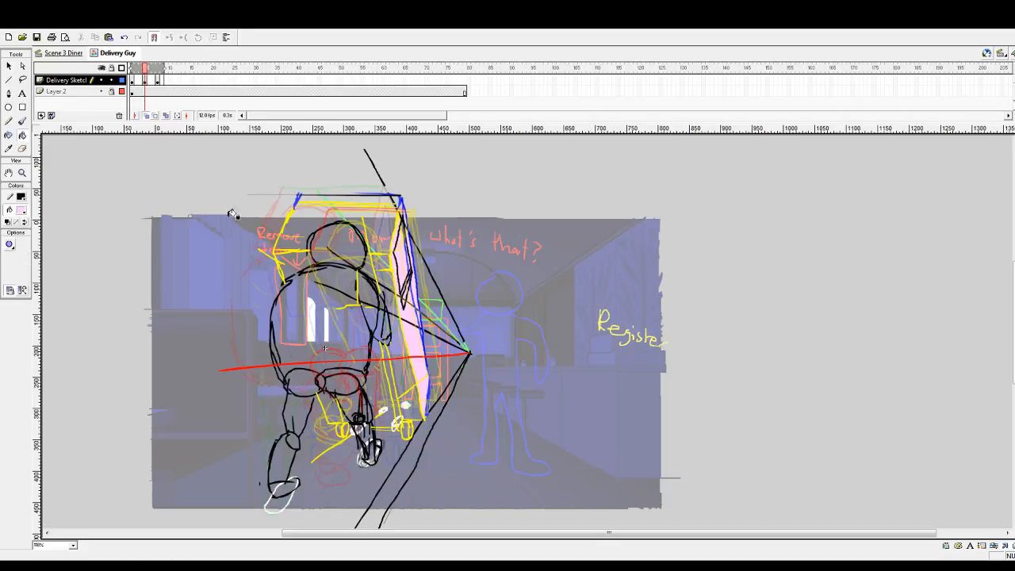
pyautogui.press('.')
pyautogui.press('.')
pyautogui.press('.')
pyautogui.press('.')
pyautogui.press(',')
pyautogui.click(422, 298)
pyautogui.click(426, 330)
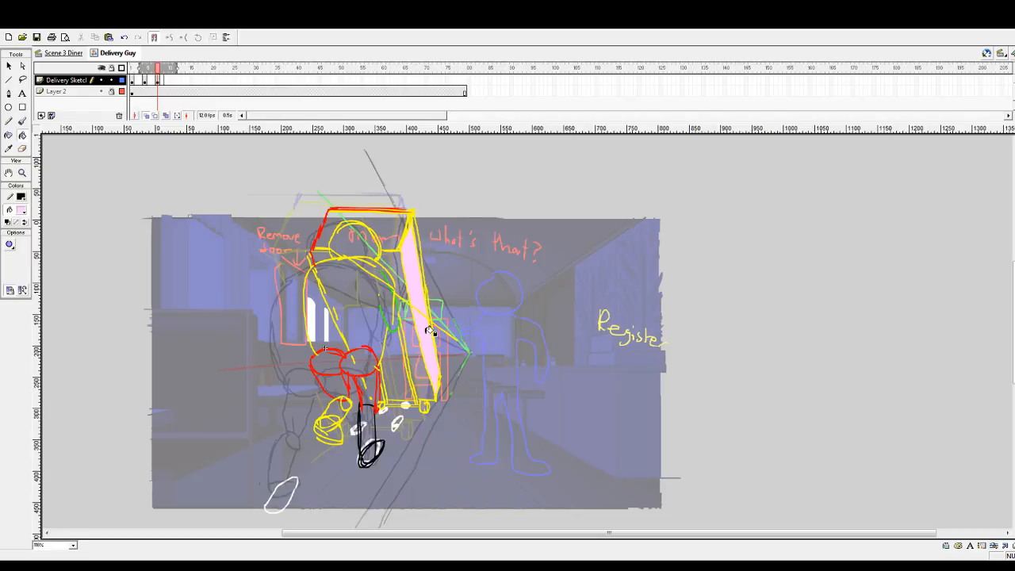
pyautogui.click(424, 232)
# - Set the fill colour to orange and fill the load's top face on the third and second poses
pyautogui.click(20, 209)
pyautogui.click(360, 224)
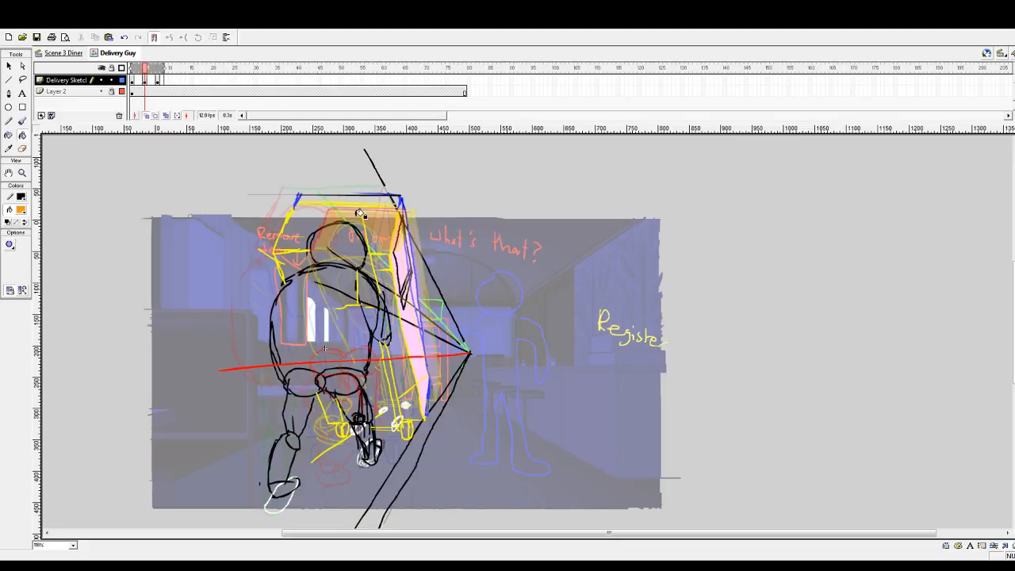
pyautogui.click(358, 209)
pyautogui.press('.')
pyautogui.click(363, 200)
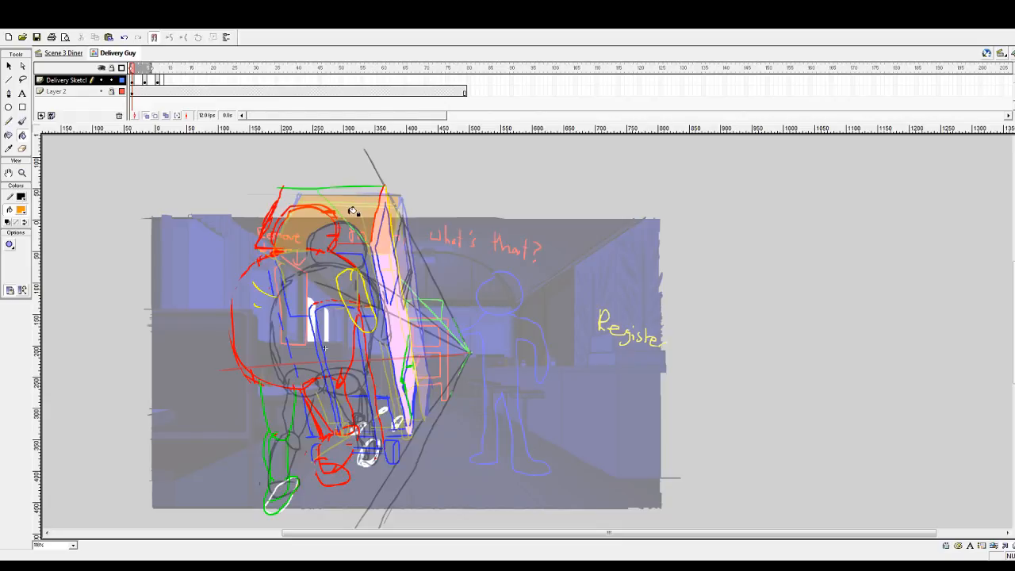
# - With onion skinning off, close the outline of the load's top face on the first pose and fill it orange
pyautogui.click(22, 120)
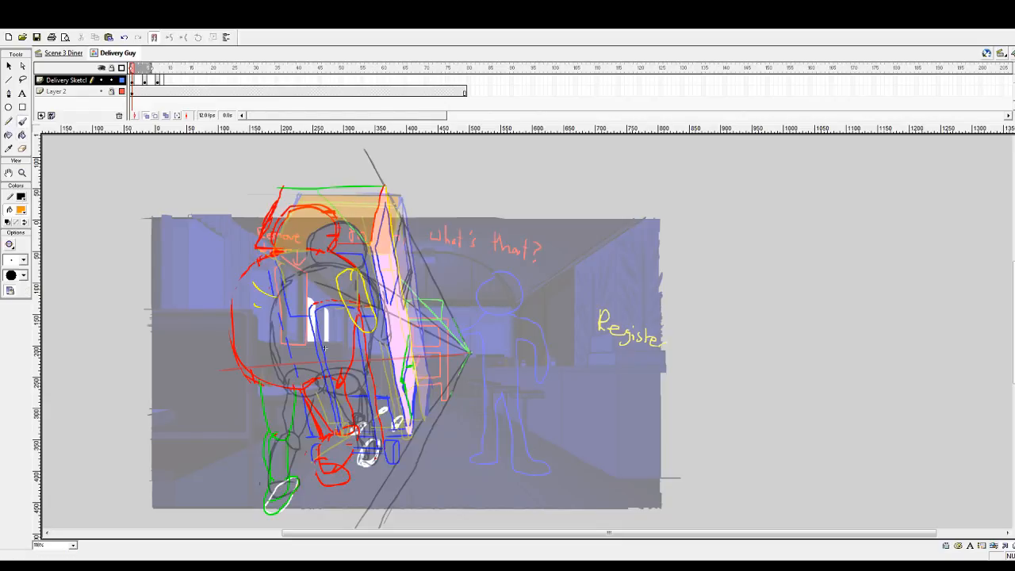
pyautogui.click(150, 115)
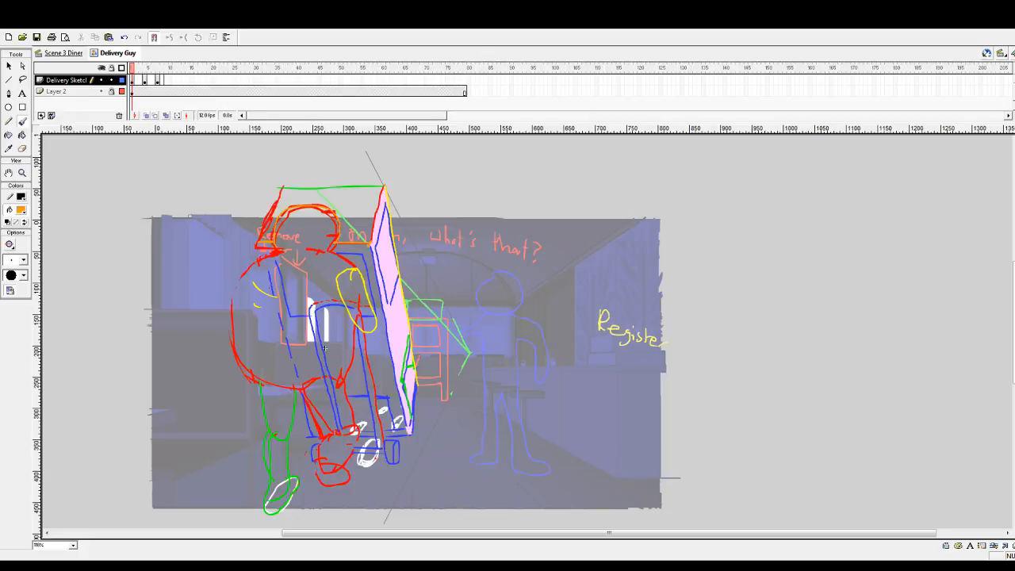
pyautogui.click(22, 135)
pyautogui.click(351, 220)
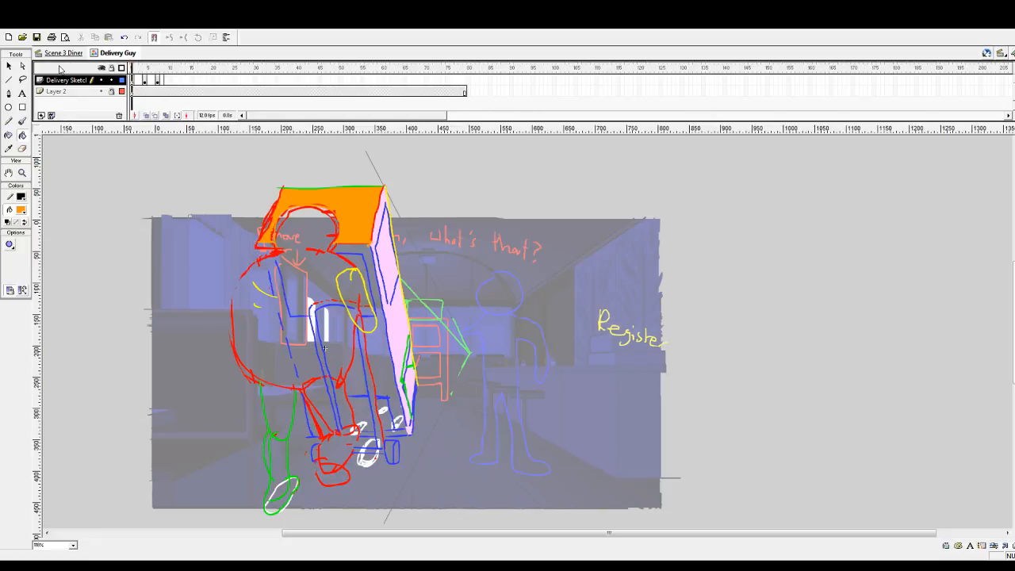
# - Replay and scrub the walk from frame 1 to check the coloured load across the three poses
pyautogui.press('Return')
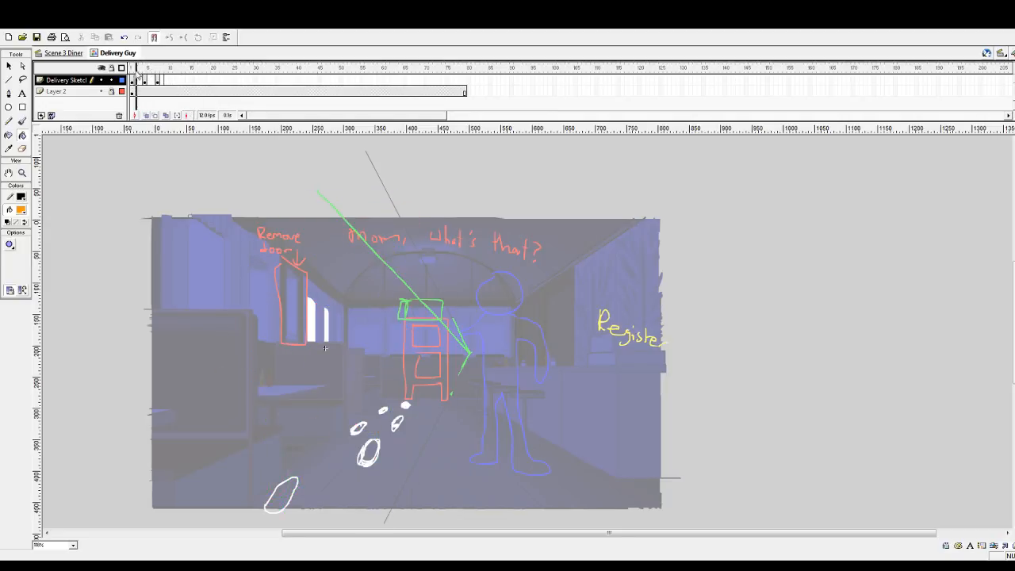
pyautogui.click(134, 74)
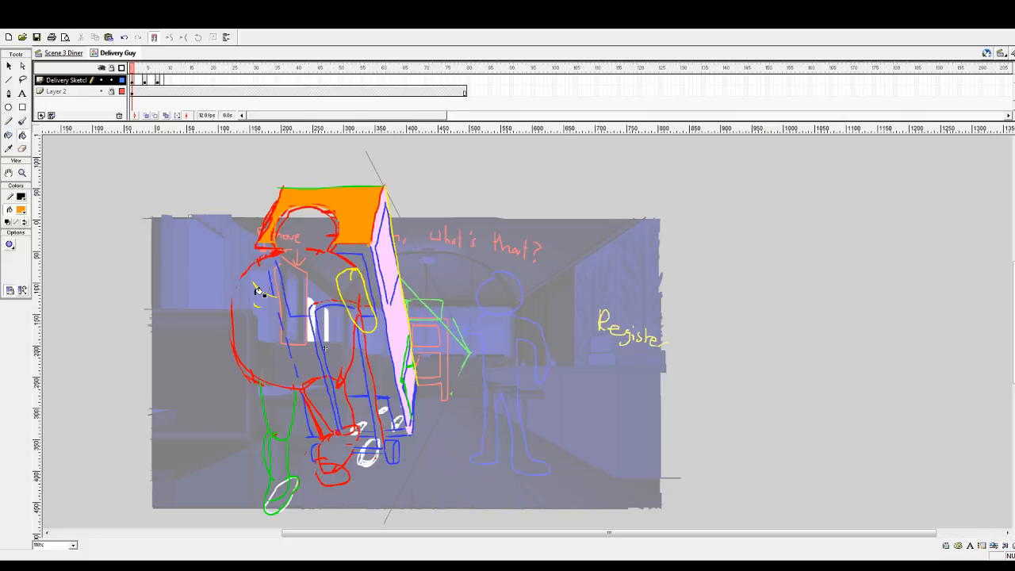
pyautogui.click(133, 69)
pyautogui.moveTo(135, 70); pyautogui.dragTo(160, 73)
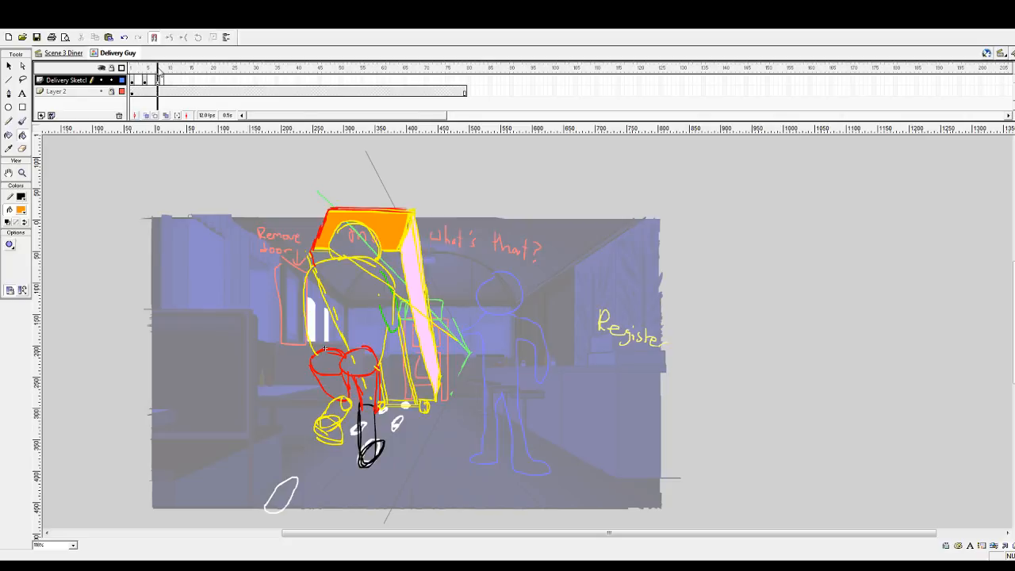
pyautogui.click(140, 70)
pyautogui.press('Return')
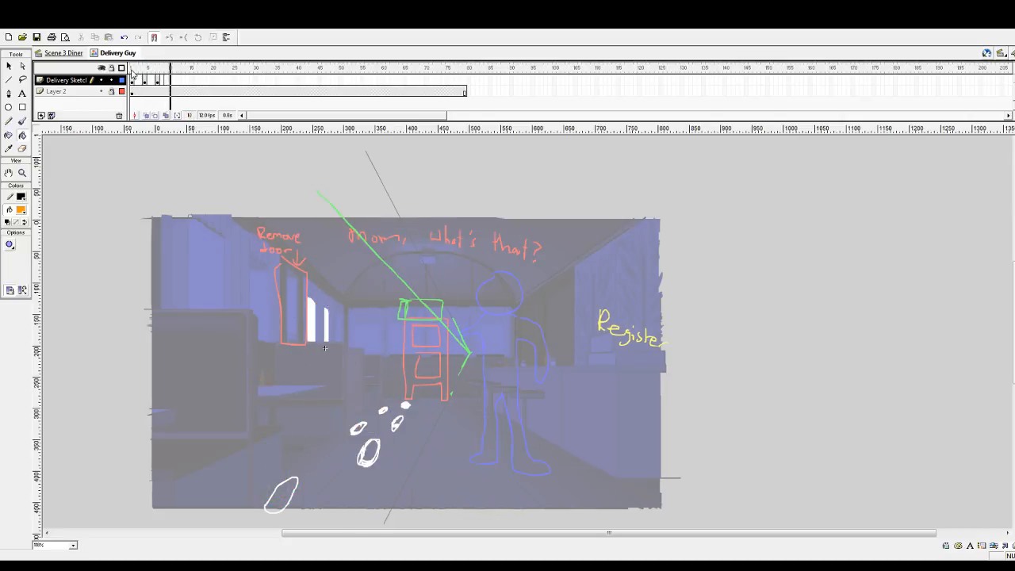
pyautogui.moveTo(149, 69); pyautogui.dragTo(132, 69)
pyautogui.press('Return')
pyautogui.press('Return')
pyautogui.click(132, 70)
pyautogui.press('Return')
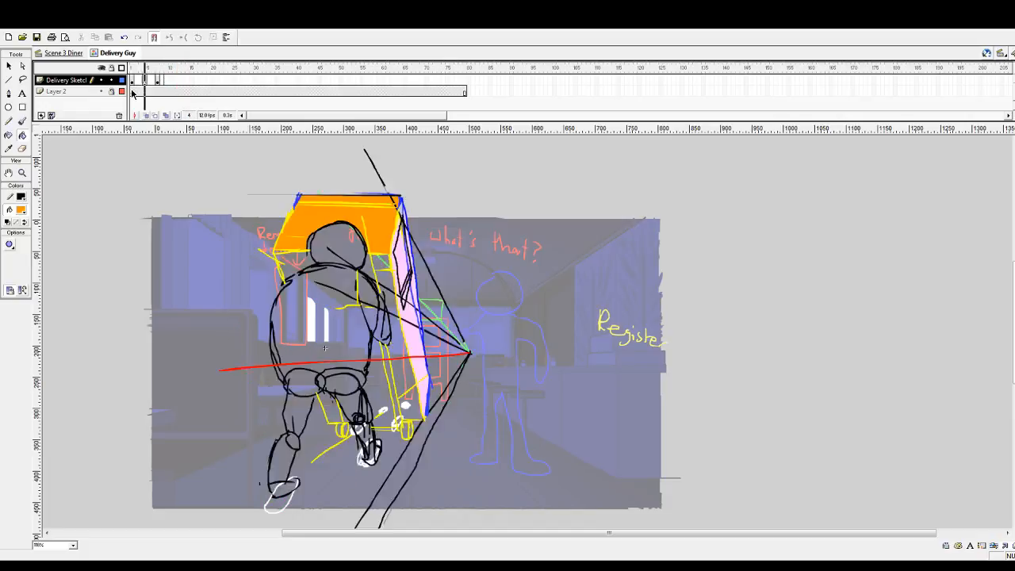
# - Move the second and third pose keyframes to frames 2 and 3, directly after the first pose
pyautogui.click(132, 70)
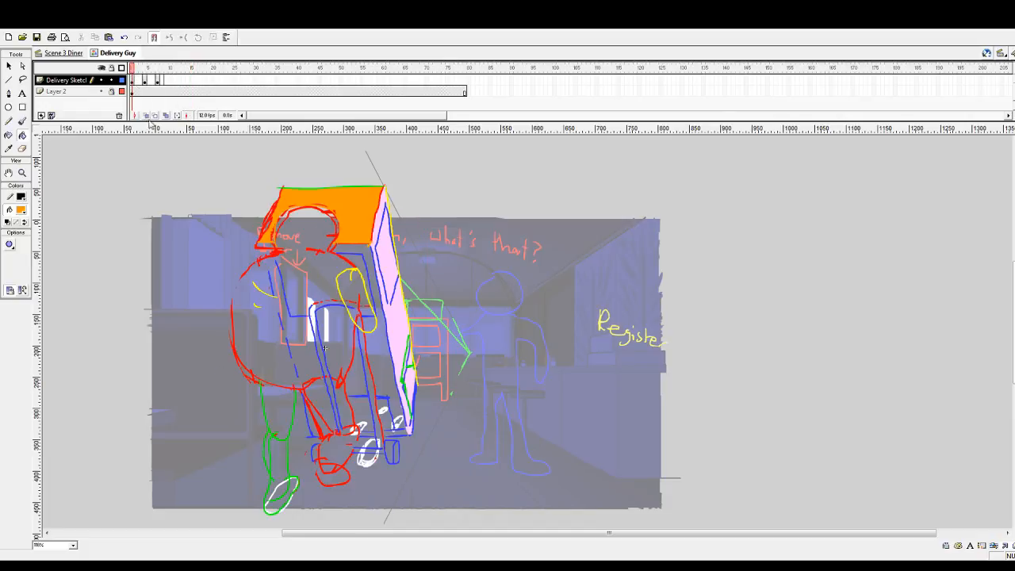
pyautogui.click(136, 80)
pyautogui.click(140, 80)
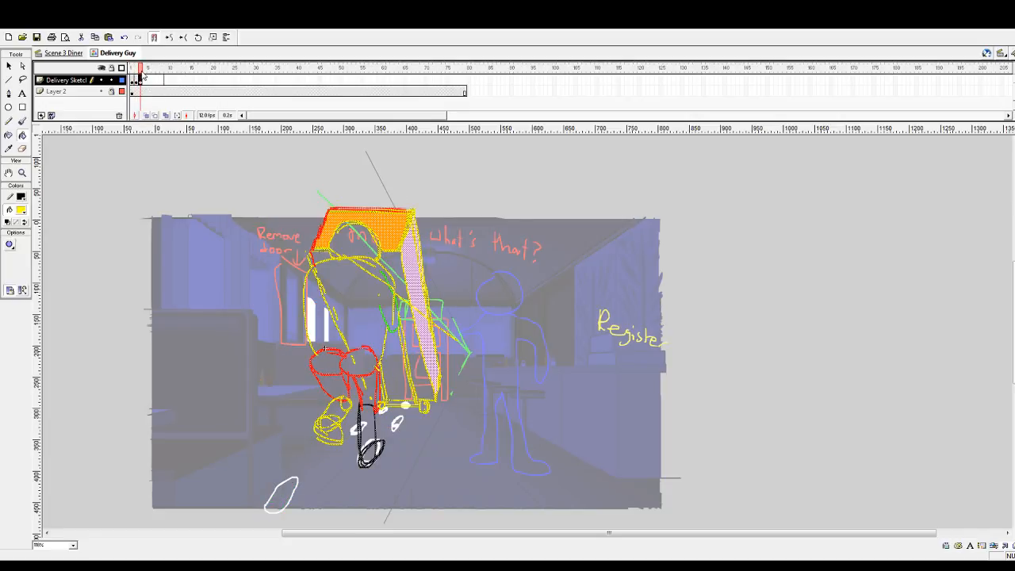
# - Scrub back and forth over frames 1 to 3 to compare the poses with the tightened timing
pyautogui.moveTo(140, 69); pyautogui.dragTo(135, 80)
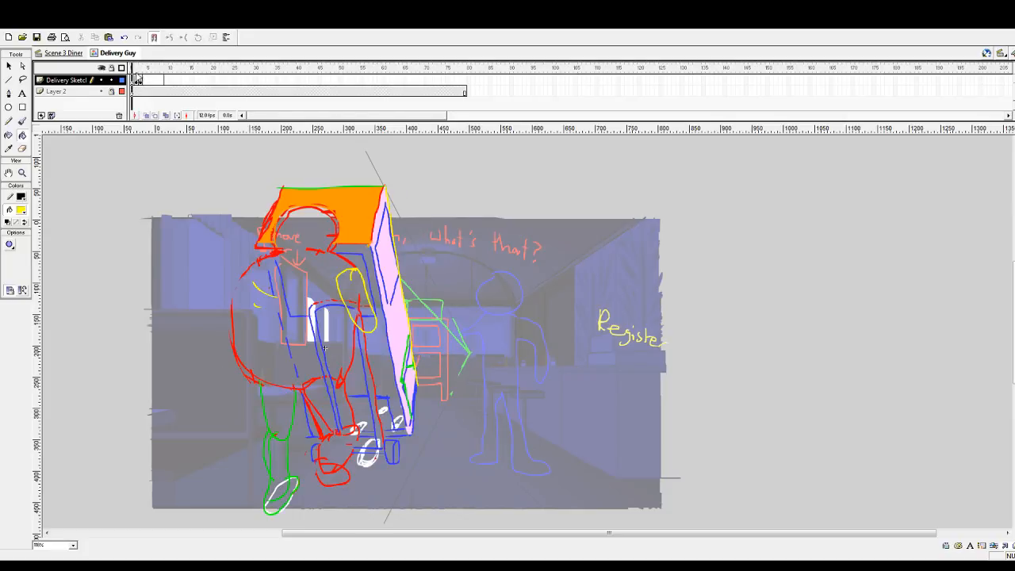
pyautogui.moveTo(137, 73); pyautogui.dragTo(141, 70)
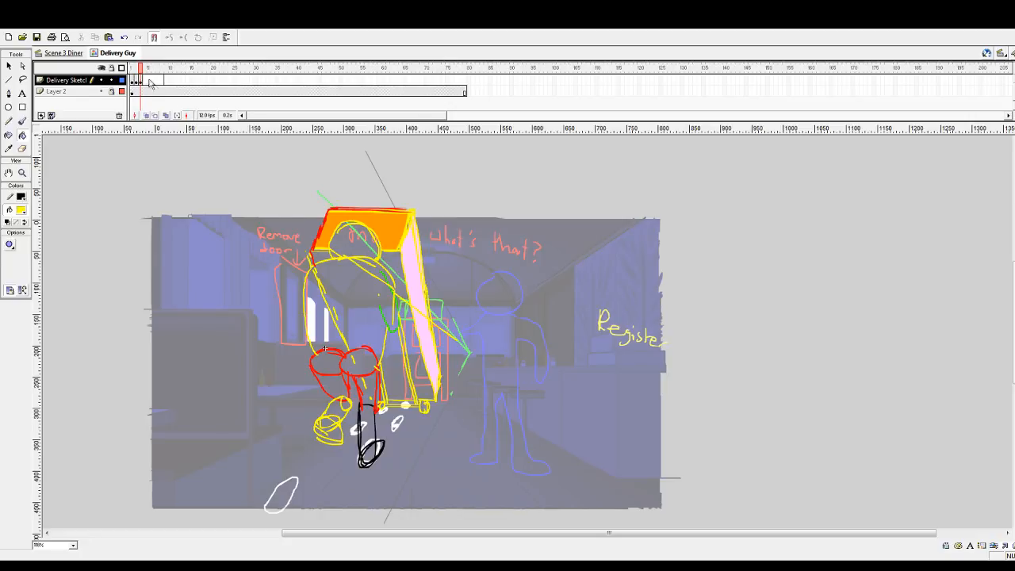
pyautogui.moveTo(144, 72); pyautogui.dragTo(140, 77)
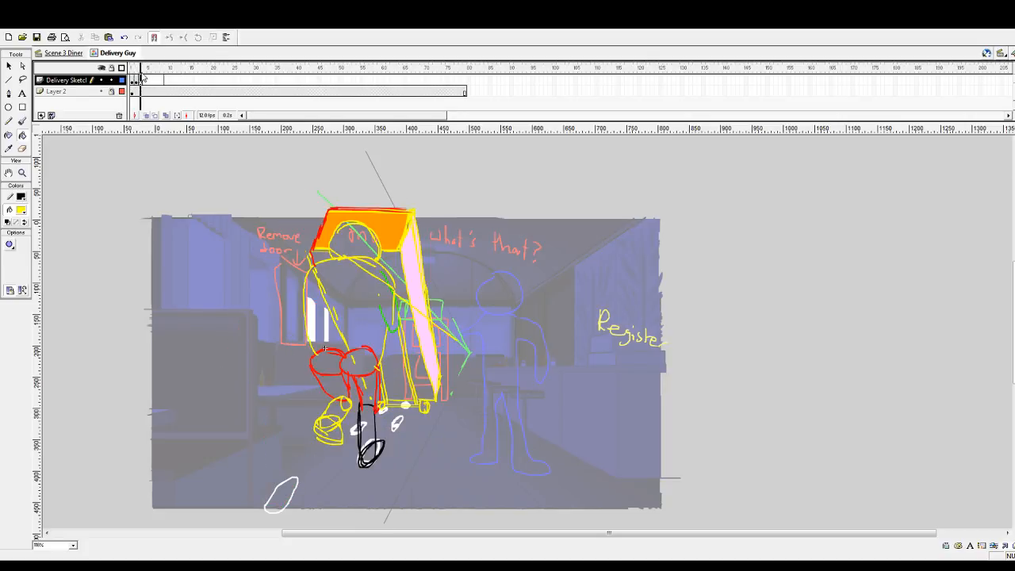